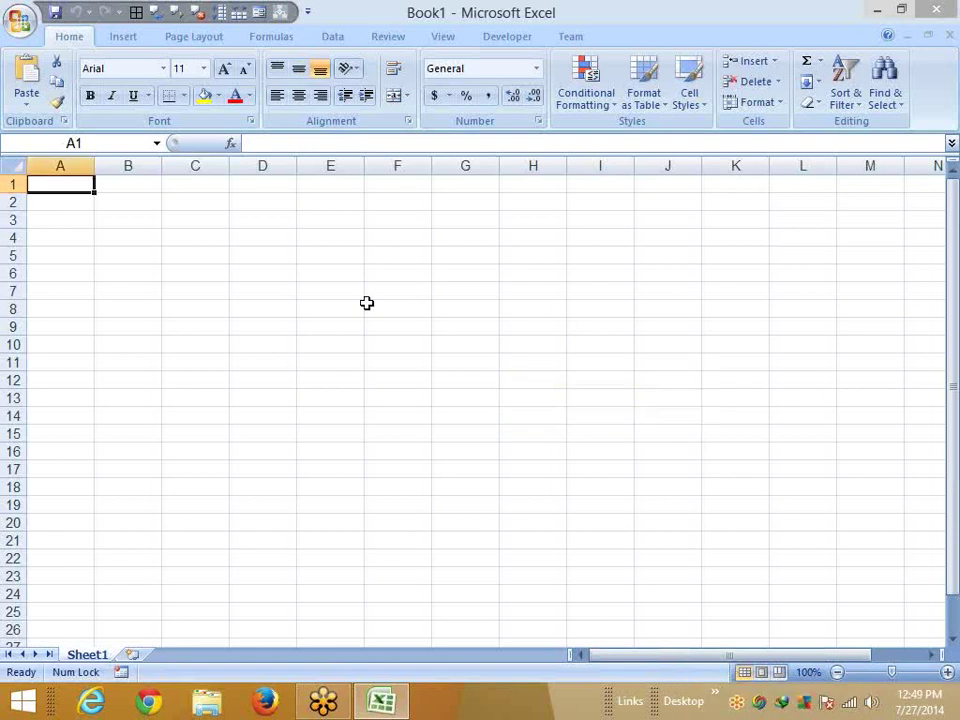
# Hide Excel to the desktop, restore it, and show the Office button's Recent Documents list
pyautogui.press('super+d')
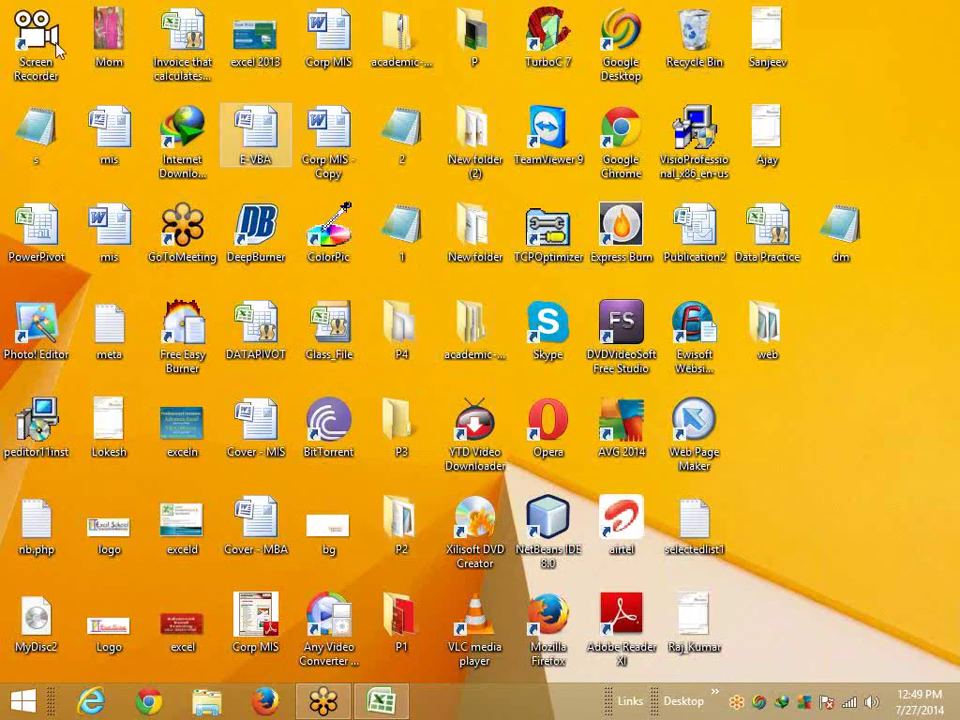
pyautogui.click(386, 703)
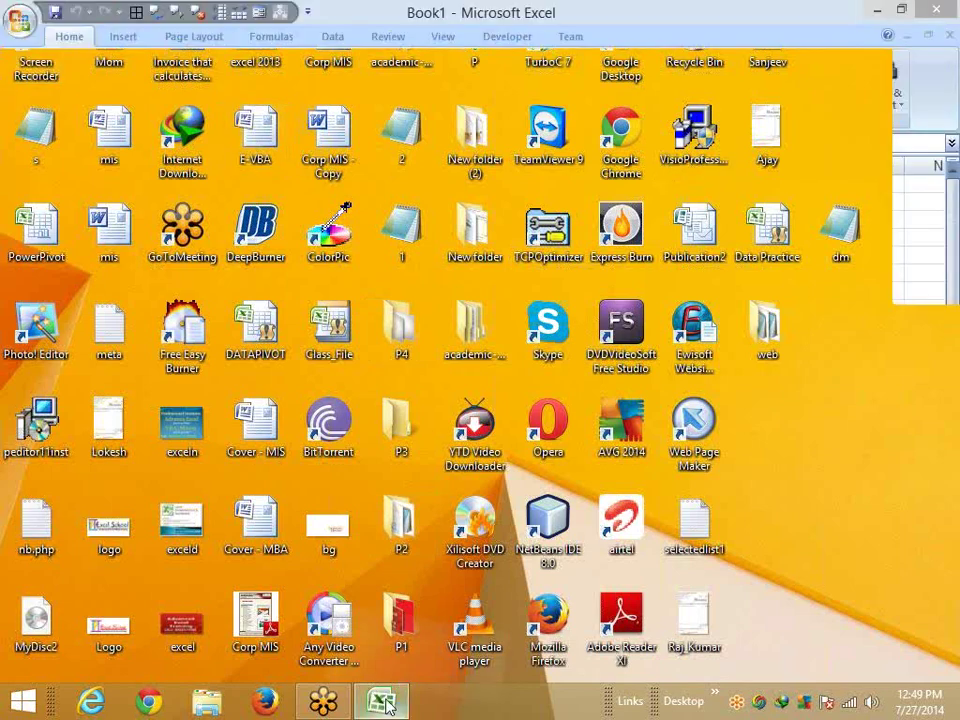
pyautogui.click(674, 187)
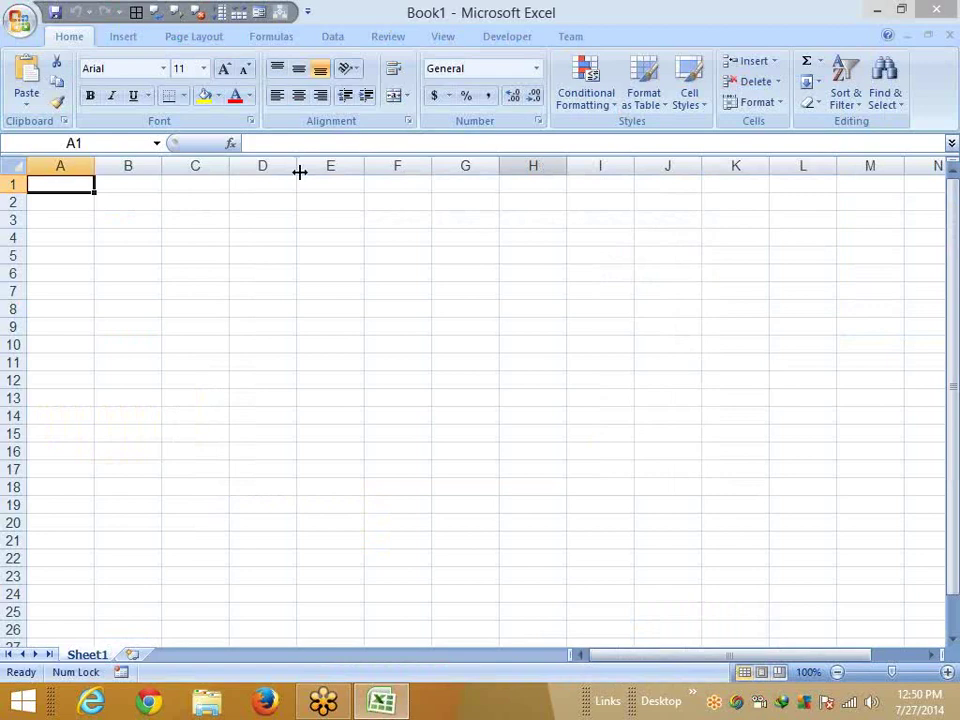
pyautogui.click(20, 20)
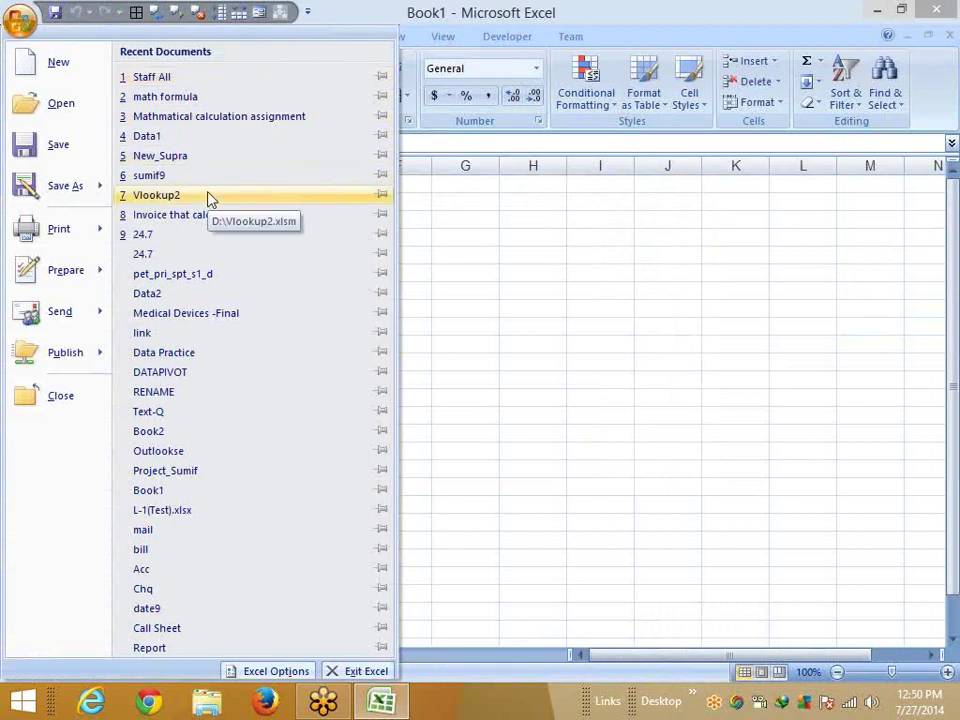
# Open the 'If condition test' workbook from the Downloads folder
pyautogui.click(58, 112)
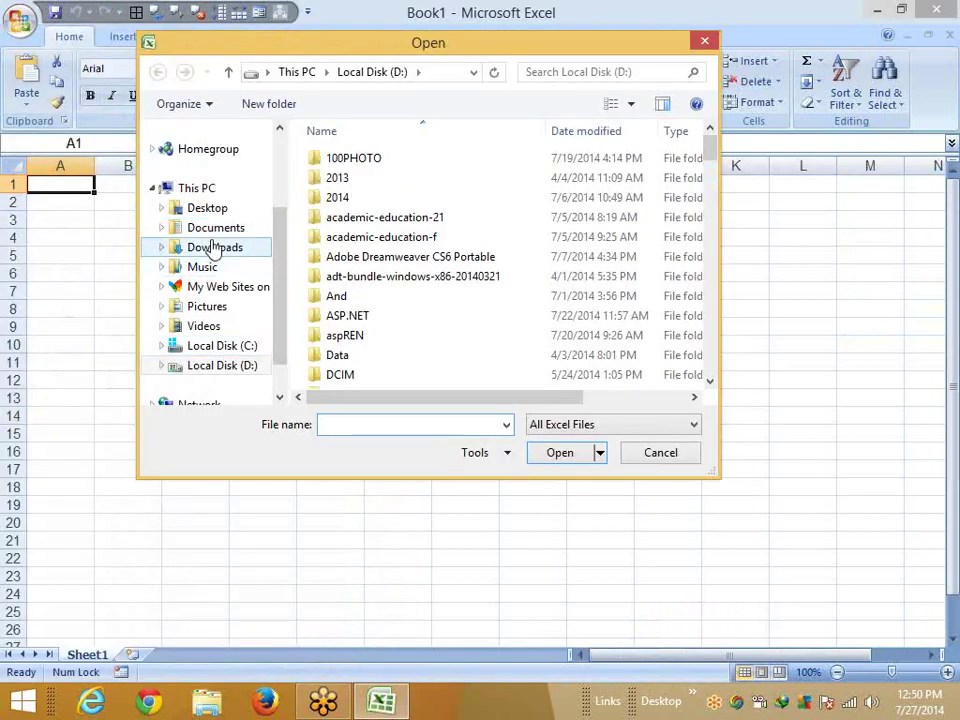
pyautogui.click(240, 249)
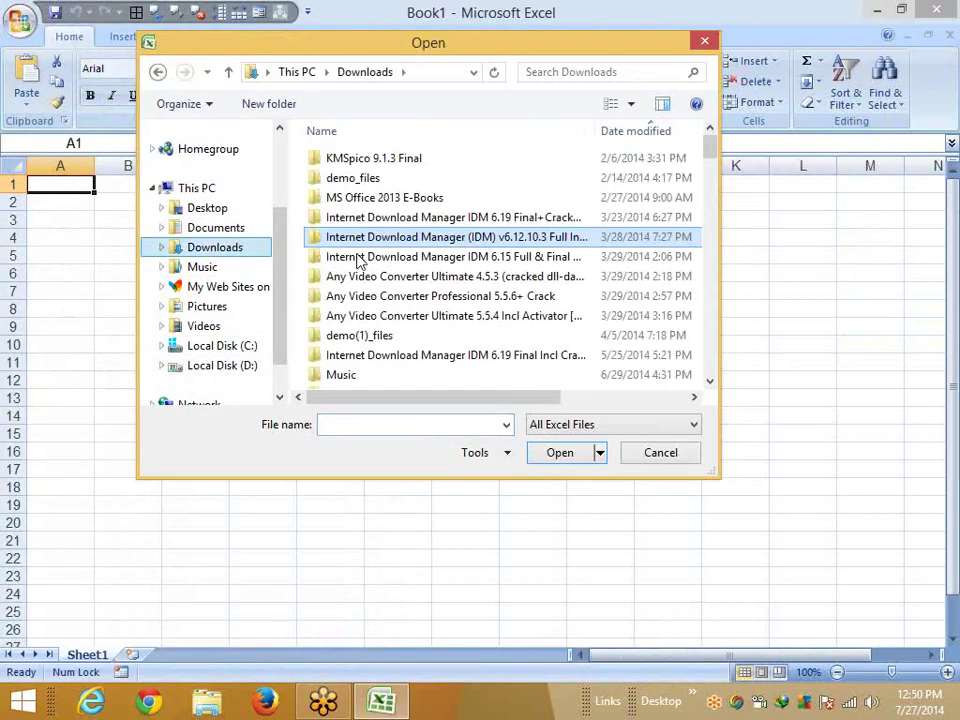
pyautogui.scroll(-5, 380, 310)
pyautogui.scroll(-1, 388, 308)
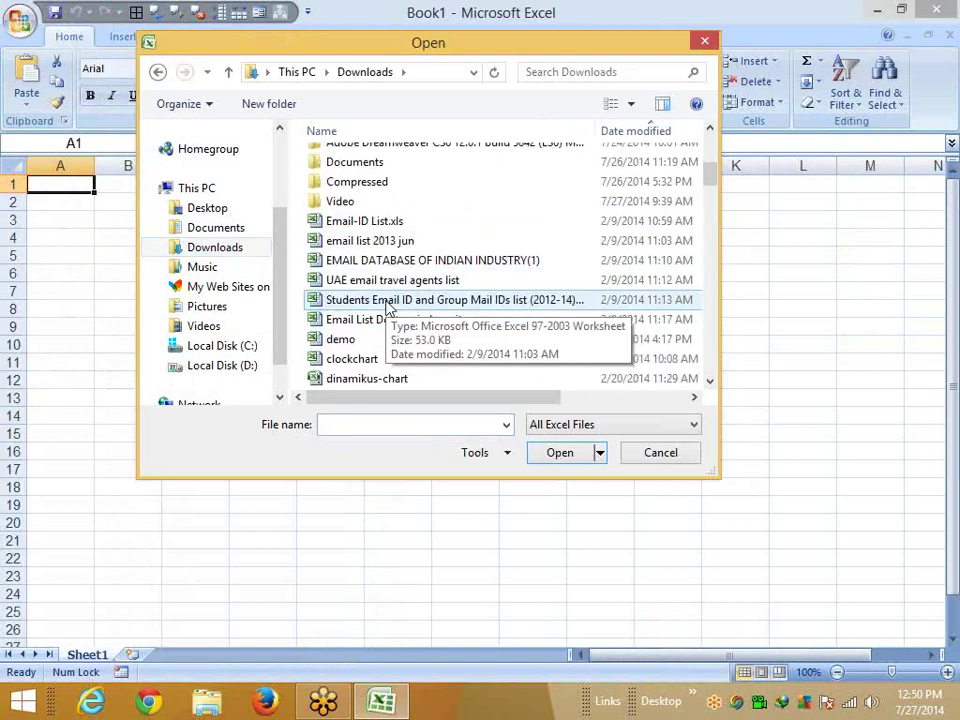
pyautogui.click(377, 281)
pyautogui.scroll(-3, 380, 290)
pyautogui.click(380, 290)
pyautogui.scroll(-2, 380, 290)
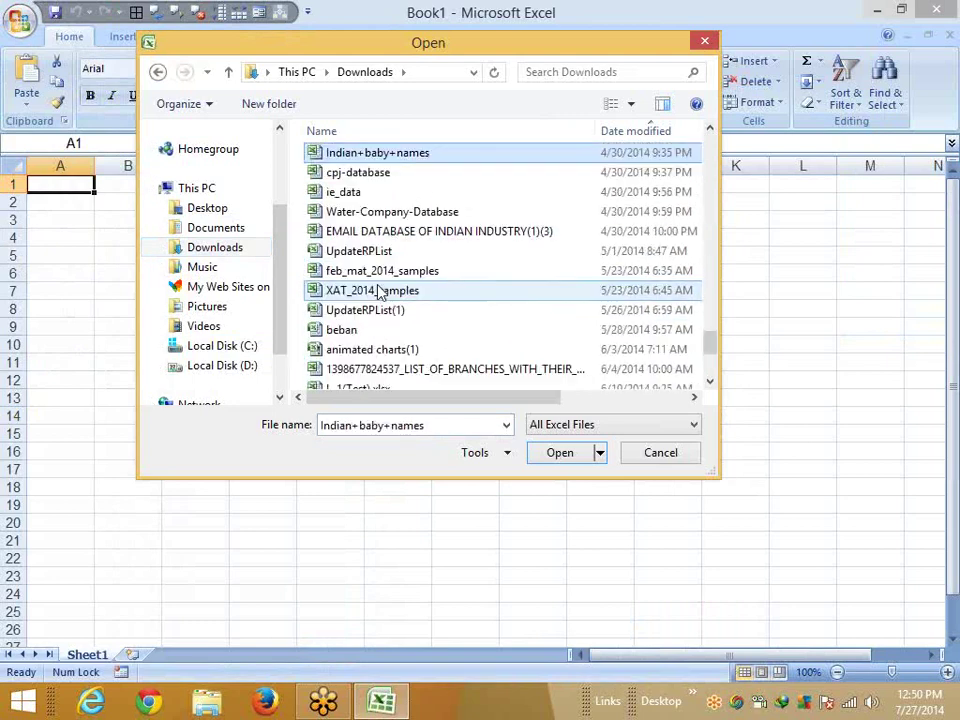
pyautogui.scroll(-3, 380, 290)
pyautogui.click(378, 285)
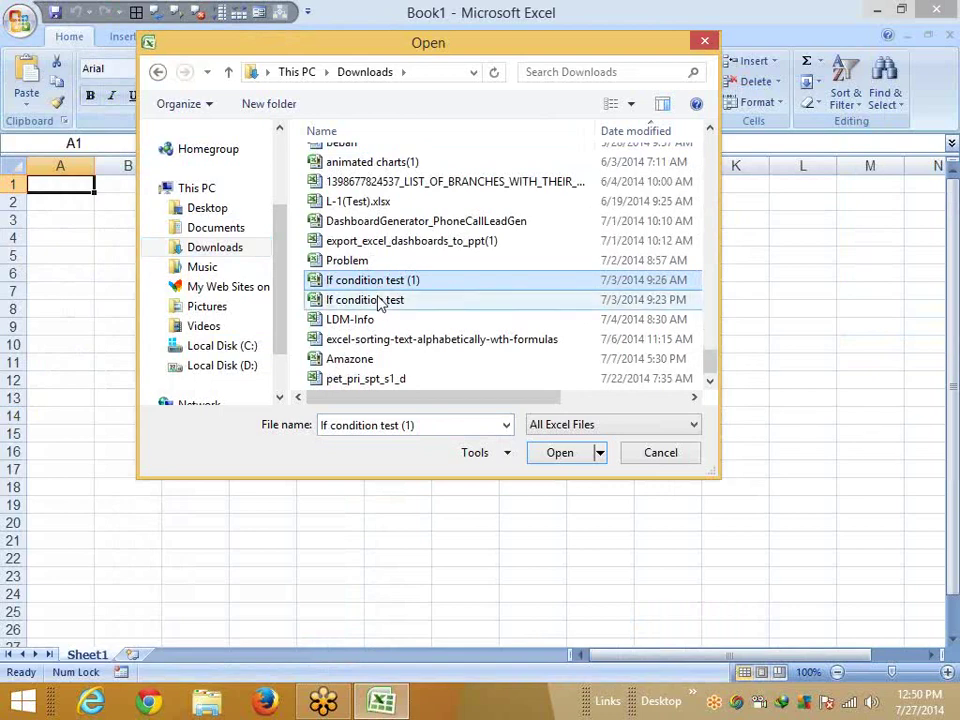
pyautogui.click(378, 299)
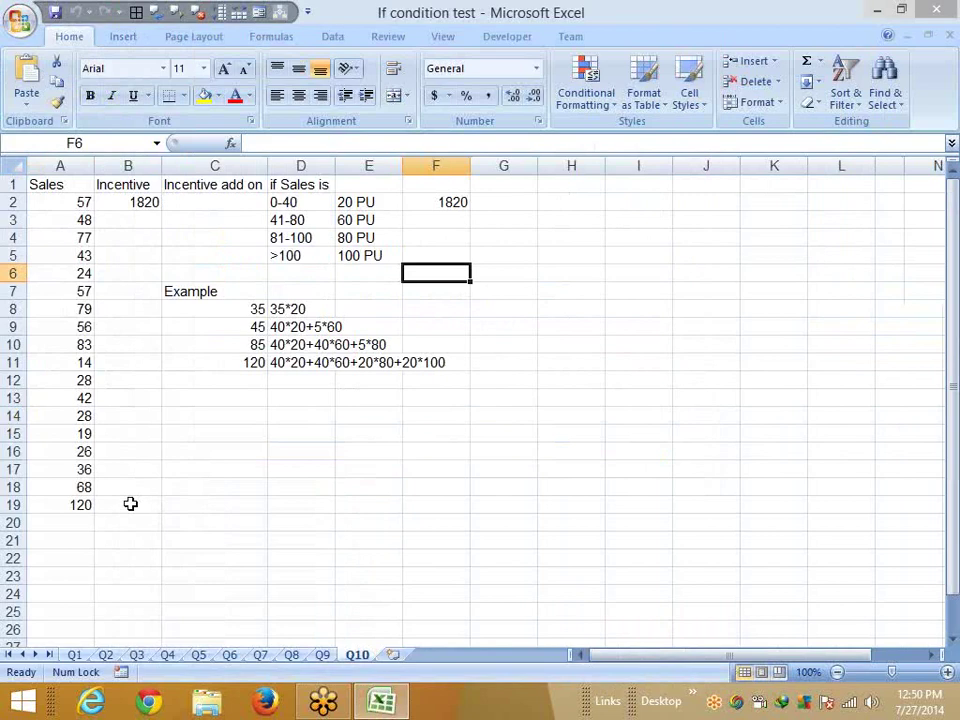
# On sheet Q1, clear Comm C2:C12, review the Name and Qty columns, and select C2
pyautogui.click(74, 654)
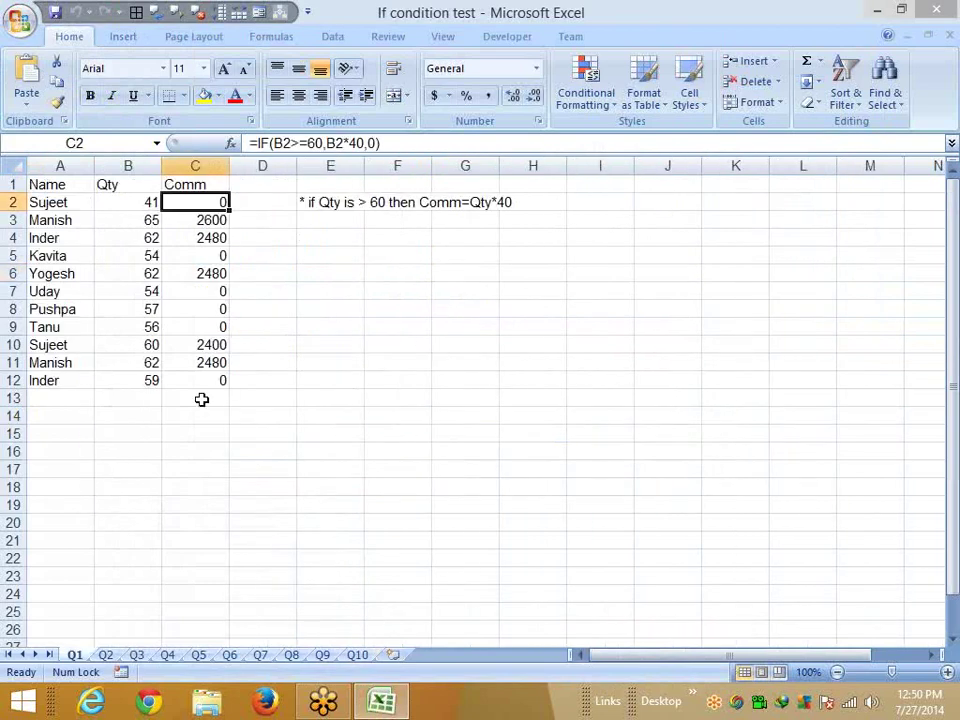
pyautogui.click(127, 469)
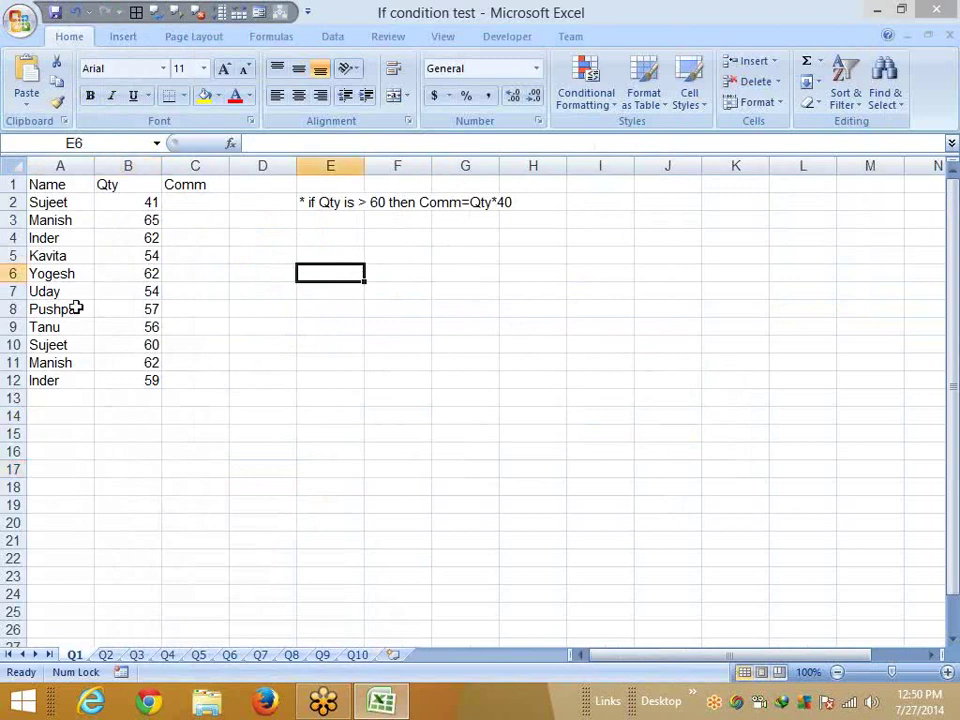
pyautogui.moveTo(60, 184); pyautogui.dragTo(130, 372)
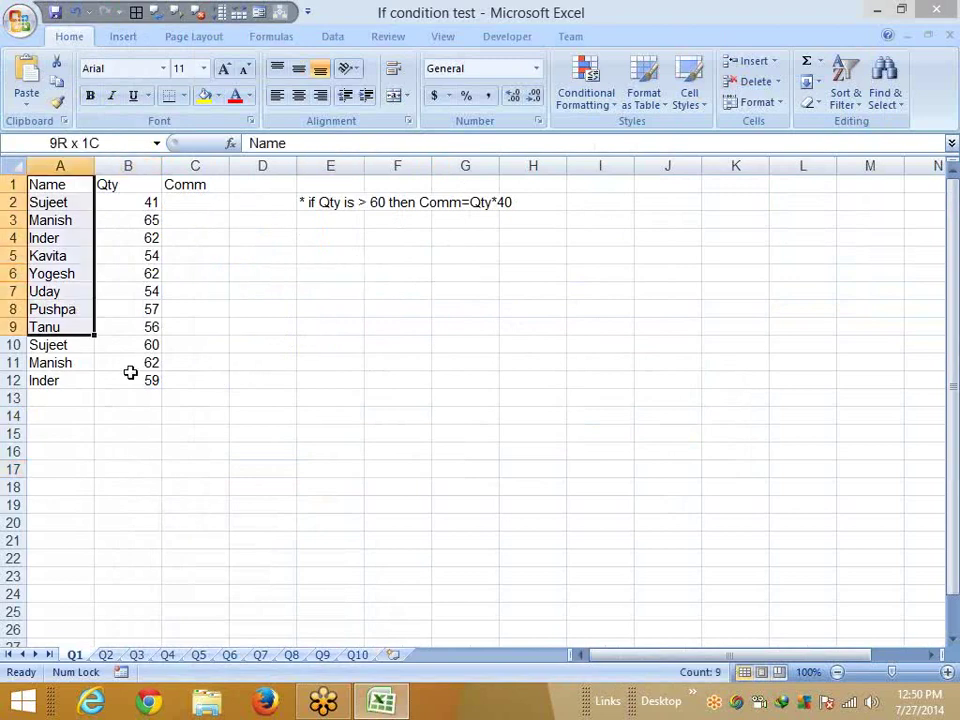
pyautogui.moveTo(127, 202); pyautogui.dragTo(130, 372)
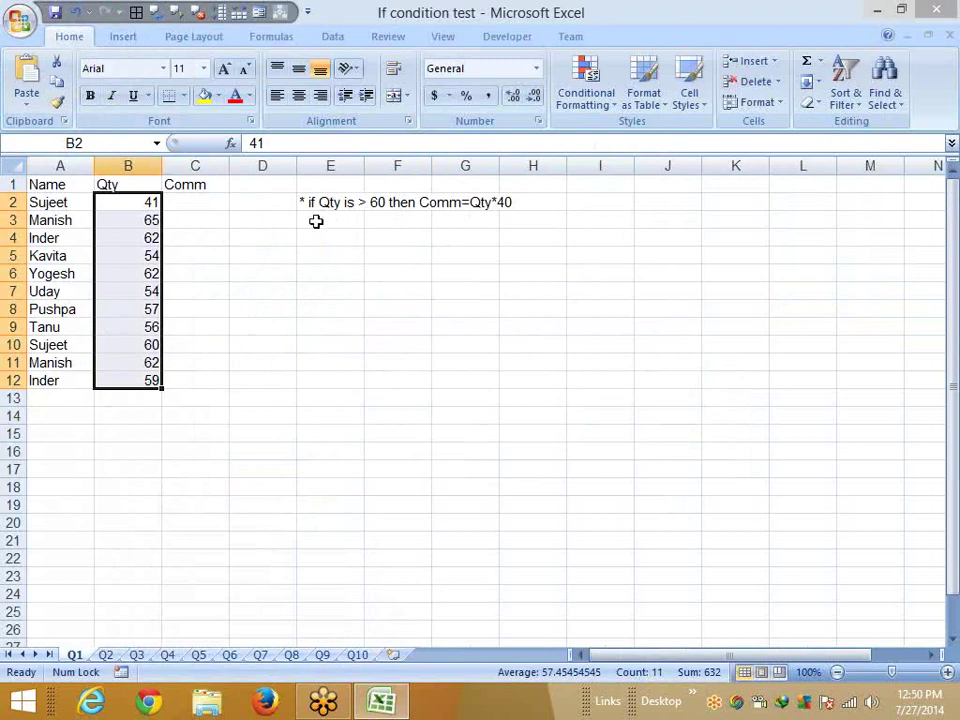
pyautogui.click(138, 201)
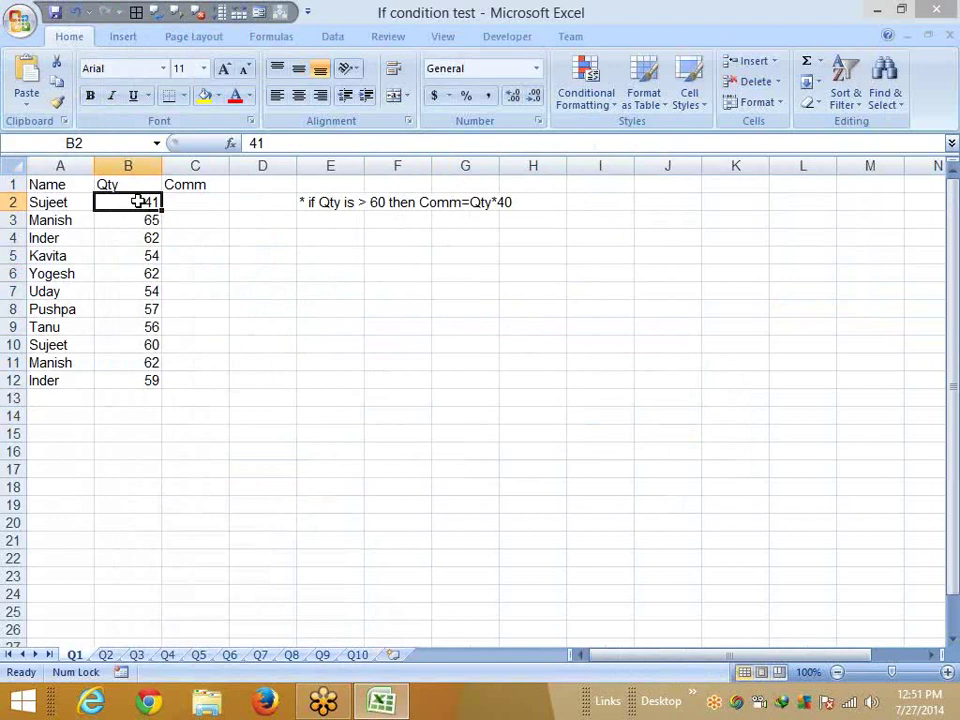
pyautogui.click(194, 201)
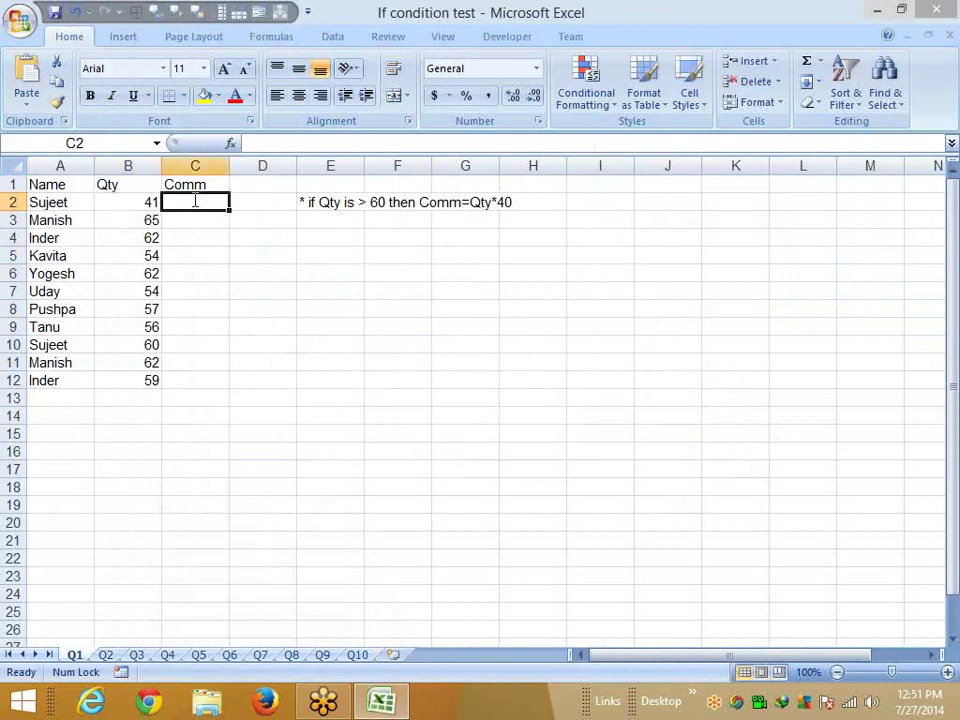
# Enter =IF(B2>60,B2*40,0) in C2 to calculate the commission
pyautogui.write('=if')
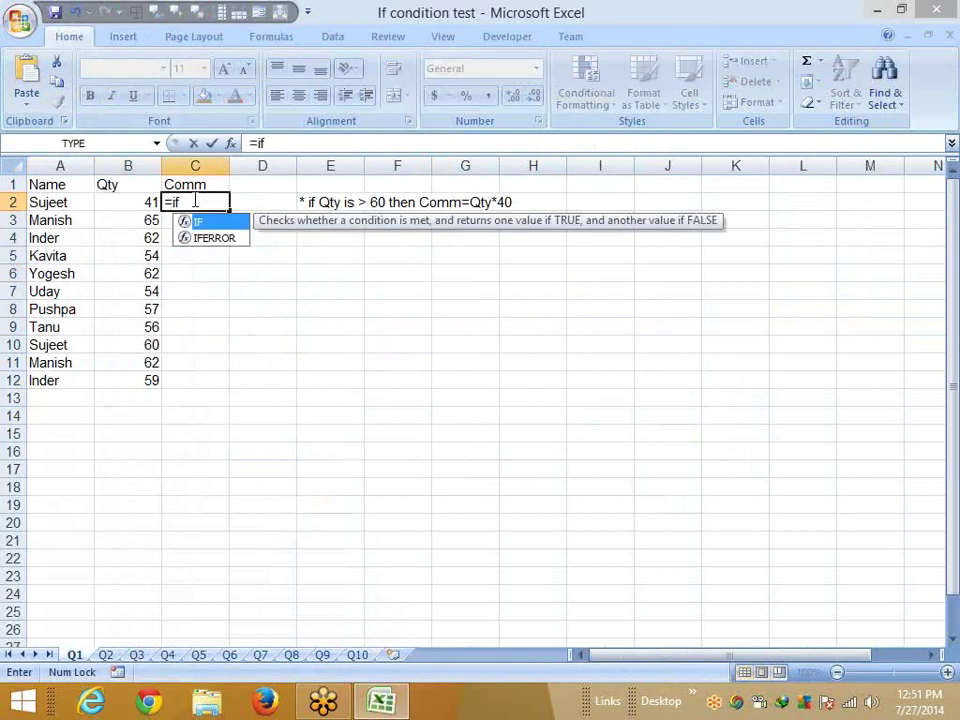
pyautogui.press('Tab')
pyautogui.write('B2>')
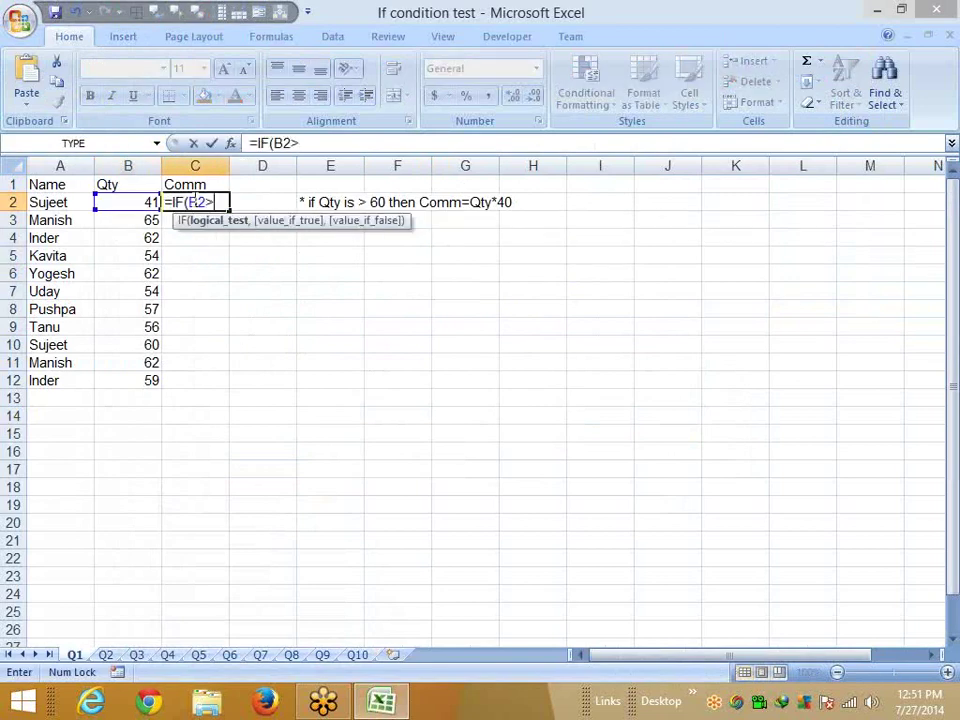
pyautogui.write('60')
pyautogui.write(',')
pyautogui.press('Left')
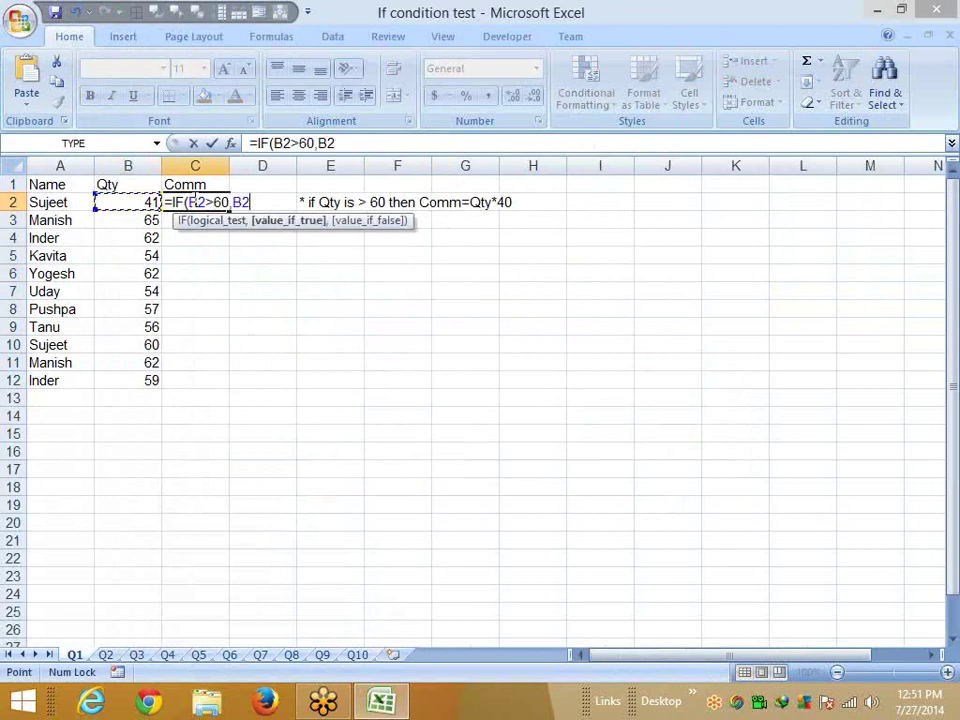
pyautogui.write('*40')
pyautogui.write(',0')
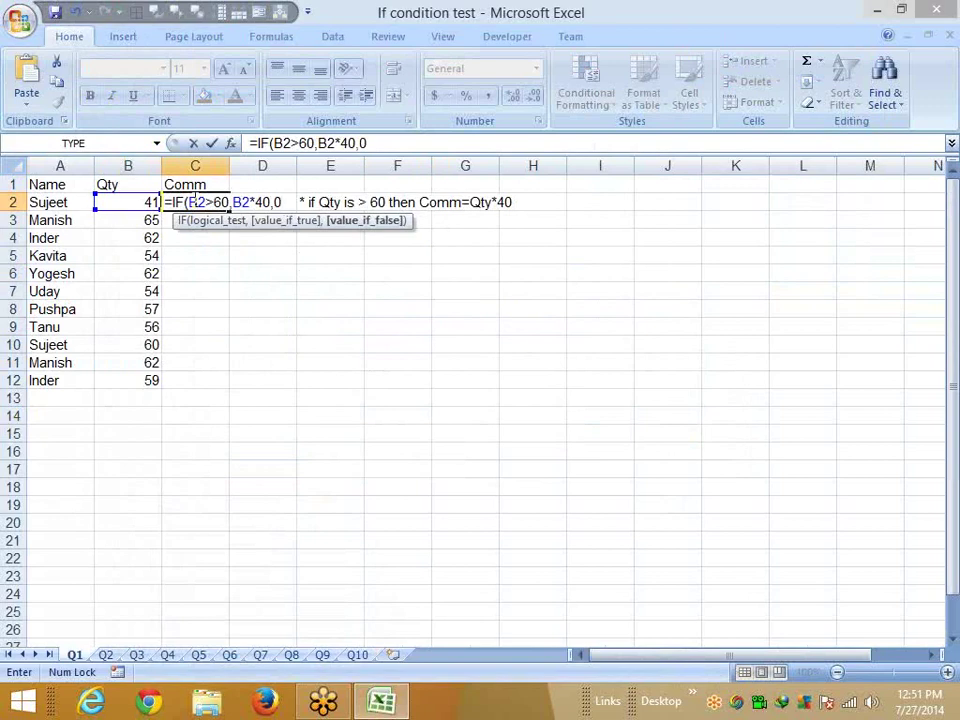
pyautogui.press('Return')
# Fill the commission formula down C2:C12 with Ctrl+D
pyautogui.press('Left')
pyautogui.hotkey('ctrl', 'Down')
pyautogui.press('Right')
pyautogui.hotkey('ctrl', 'shift', 'Up')
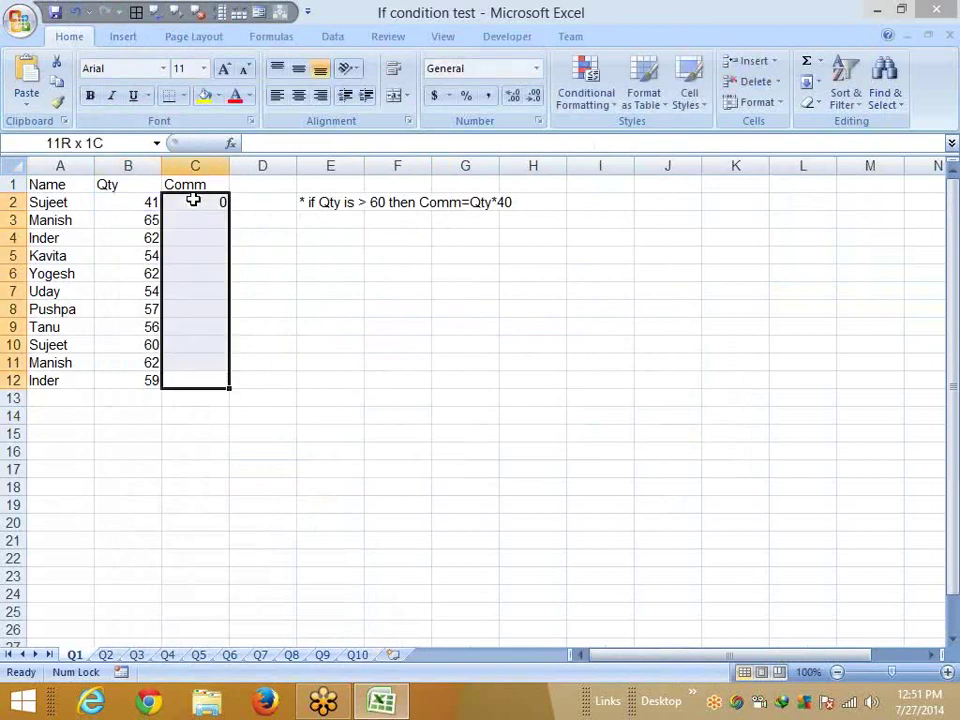
pyautogui.hotkey('ctrl', 'd')
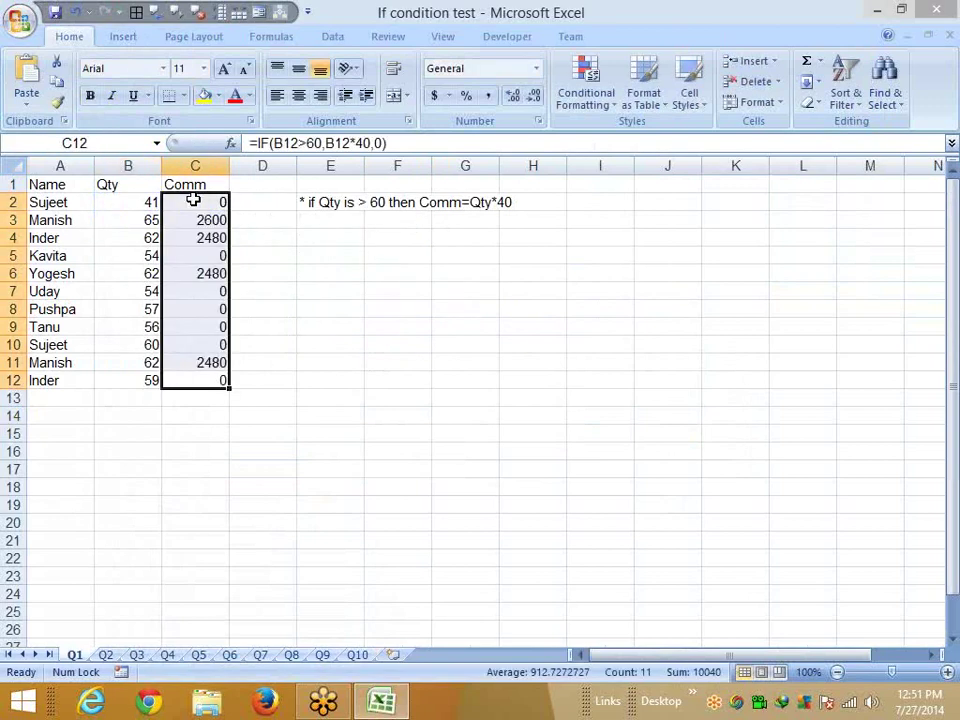
# Check C2's formula without changing it, then move to sheet Q2
pyautogui.press('Down')
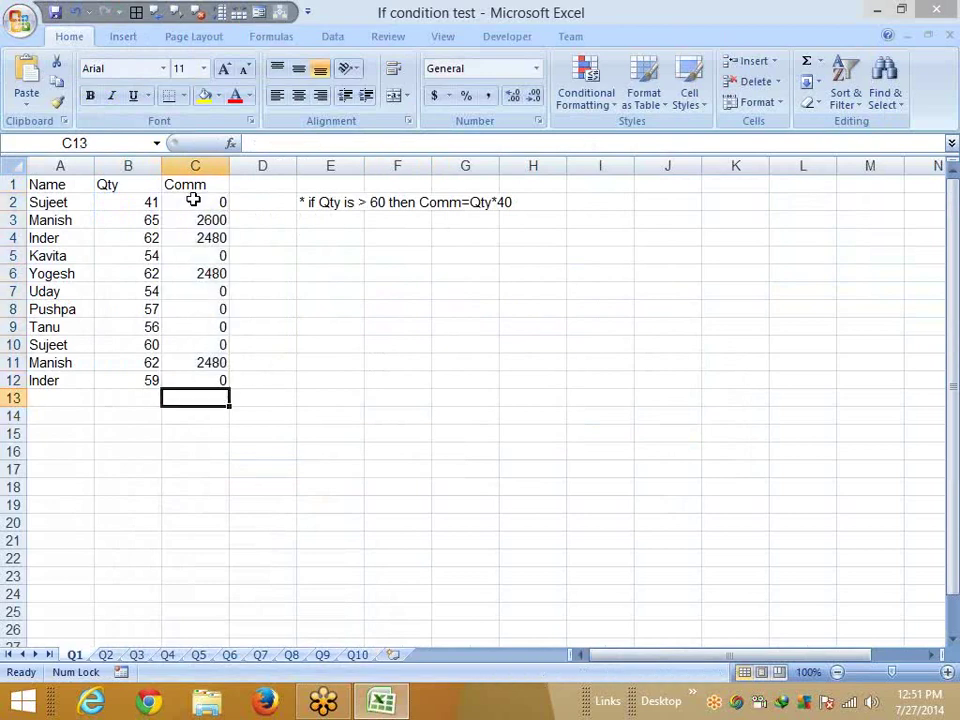
pyautogui.press('Up')
pyautogui.press('Up')
pyautogui.hotkey('ctrl', 'Up')
pyautogui.press('Down')
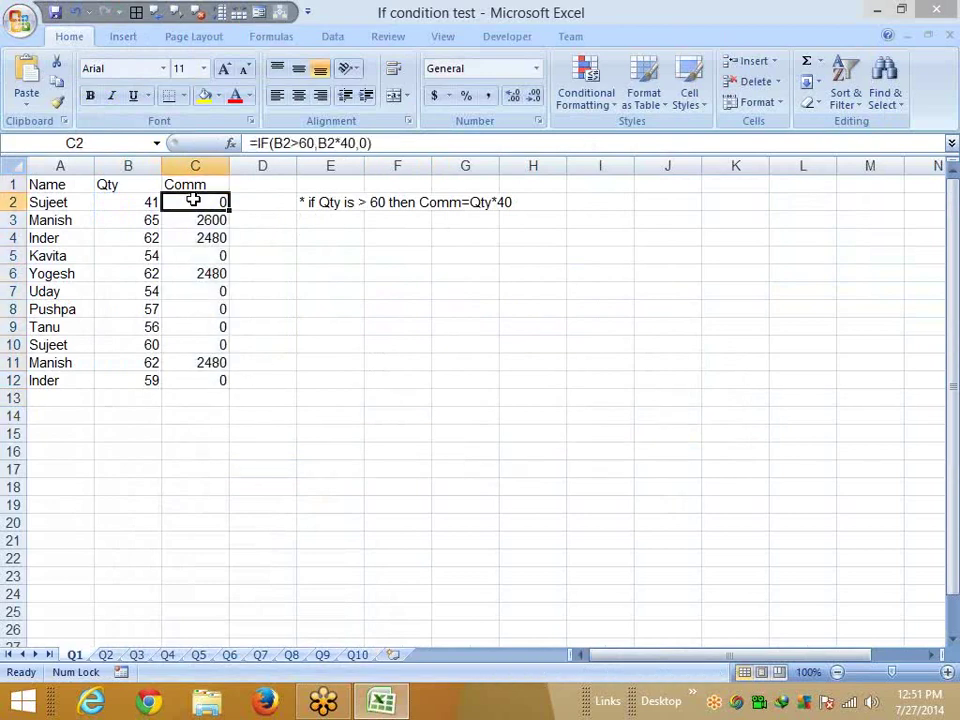
pyautogui.press('F2')
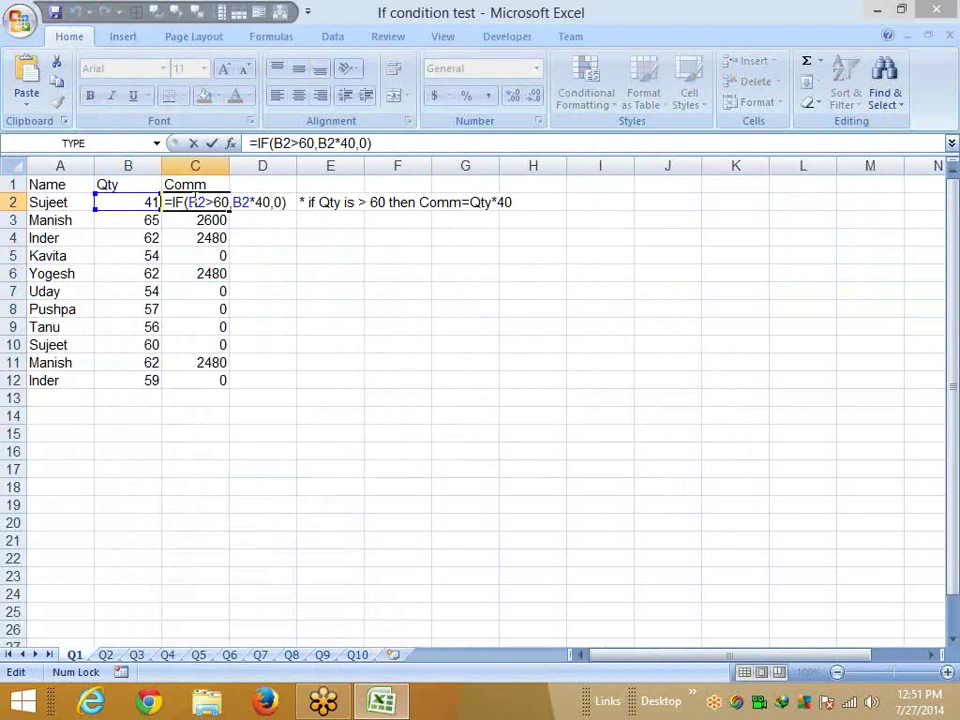
pyautogui.press('Escape')
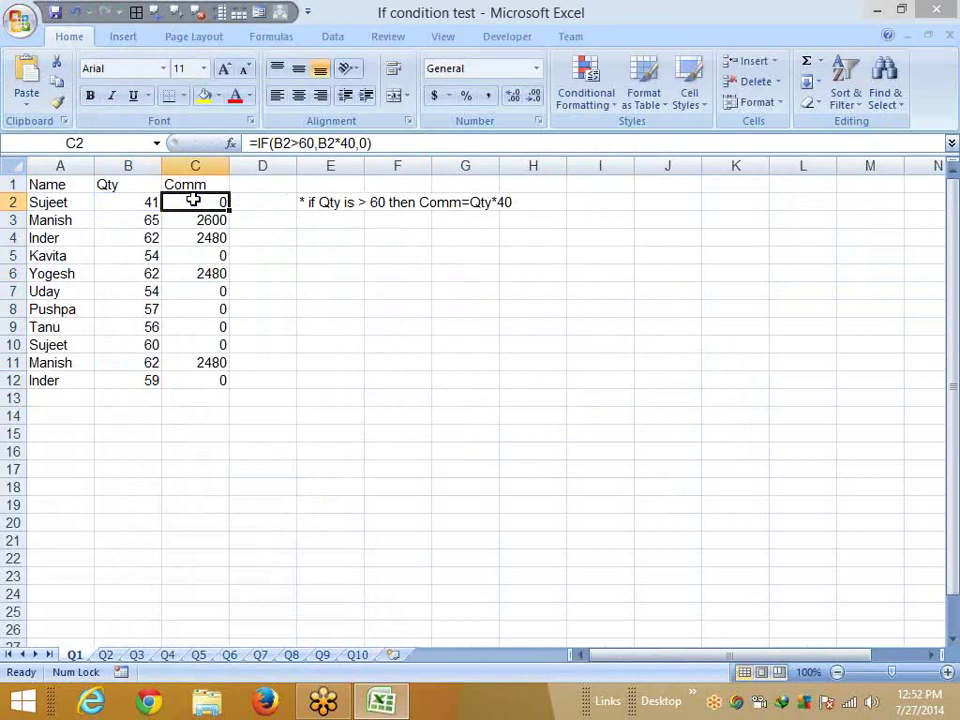
pyautogui.hotkey('ctrl', 'pagedown')
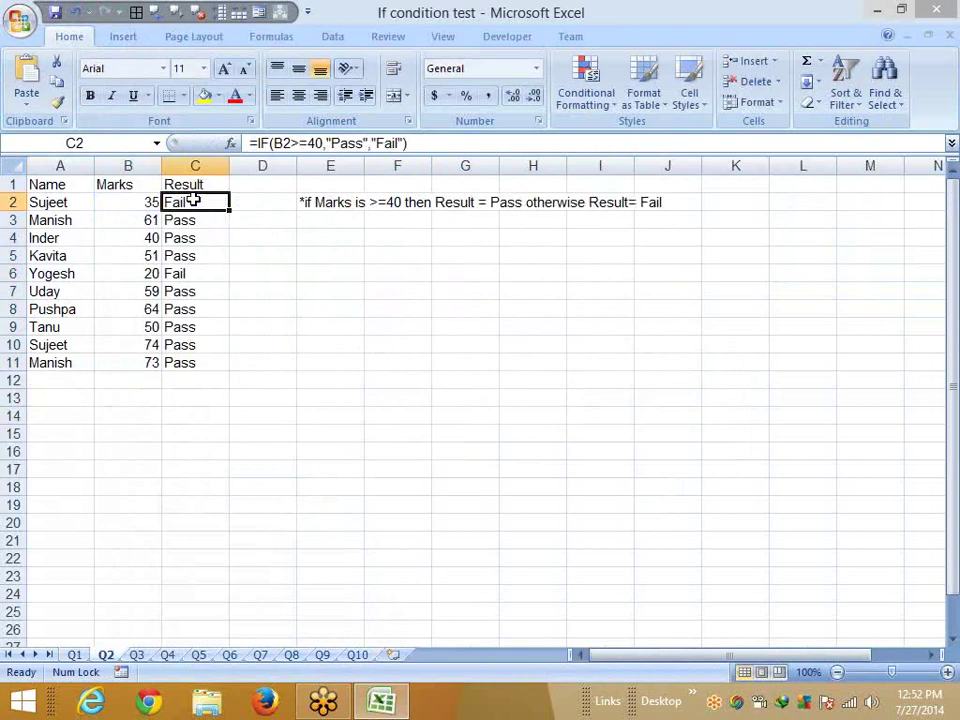
# Clear the existing Result values C2:C11 on sheet Q2
pyautogui.hotkey('ctrl', 'shift', 'Down')
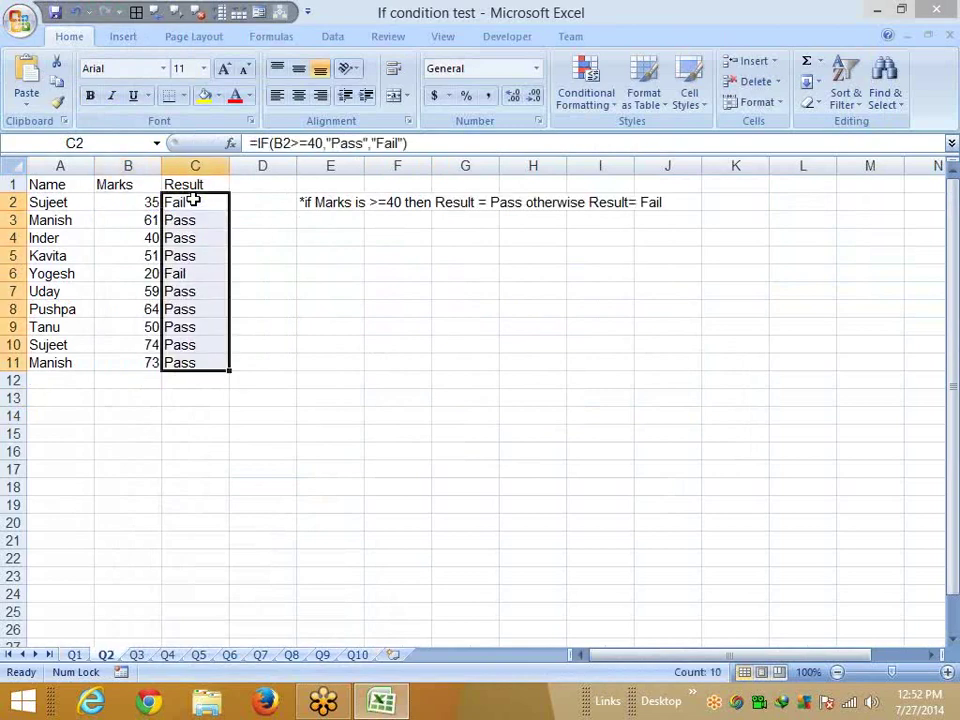
pyautogui.press('Delete')
pyautogui.press('Left')
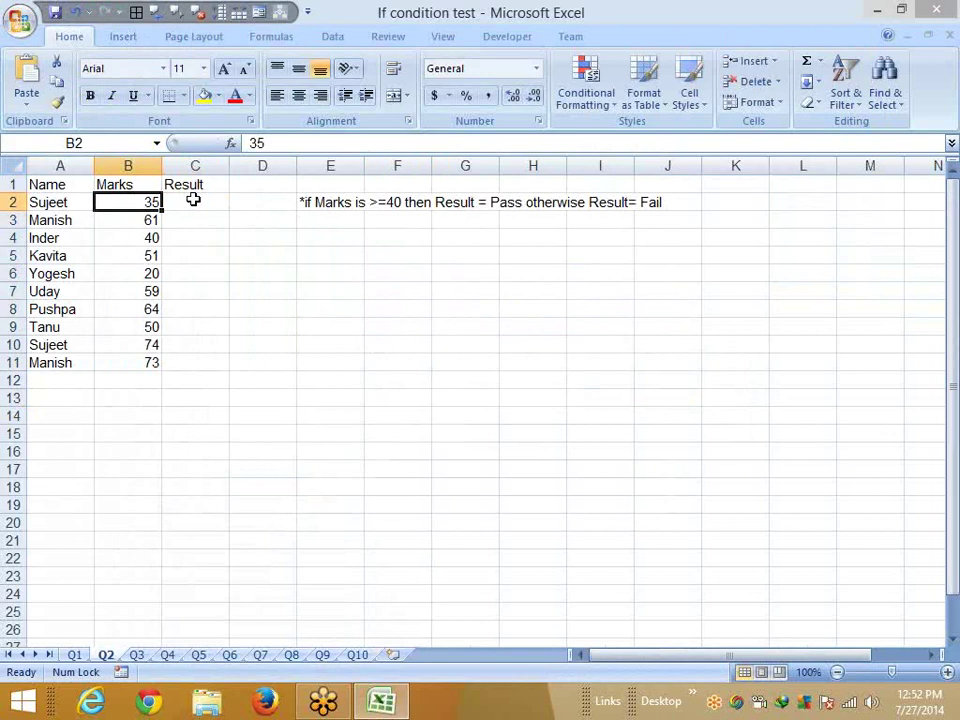
pyautogui.click(193, 200)
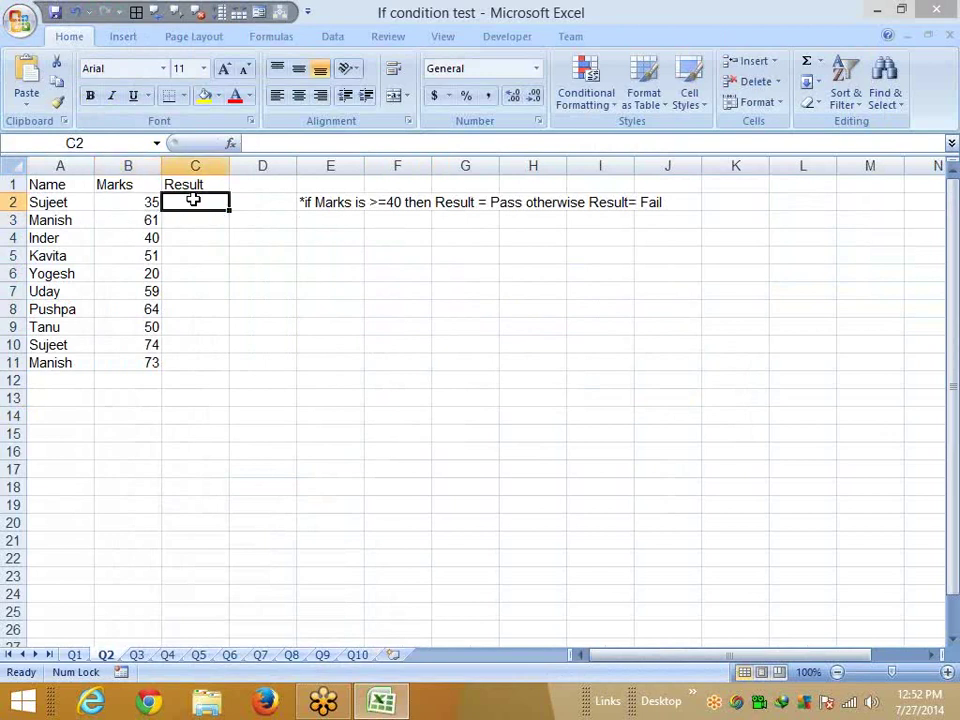
# Enter =IF(B2>=40,"Pass","Fail") in C2
pyautogui.write('=if')
pyautogui.press('Tab')
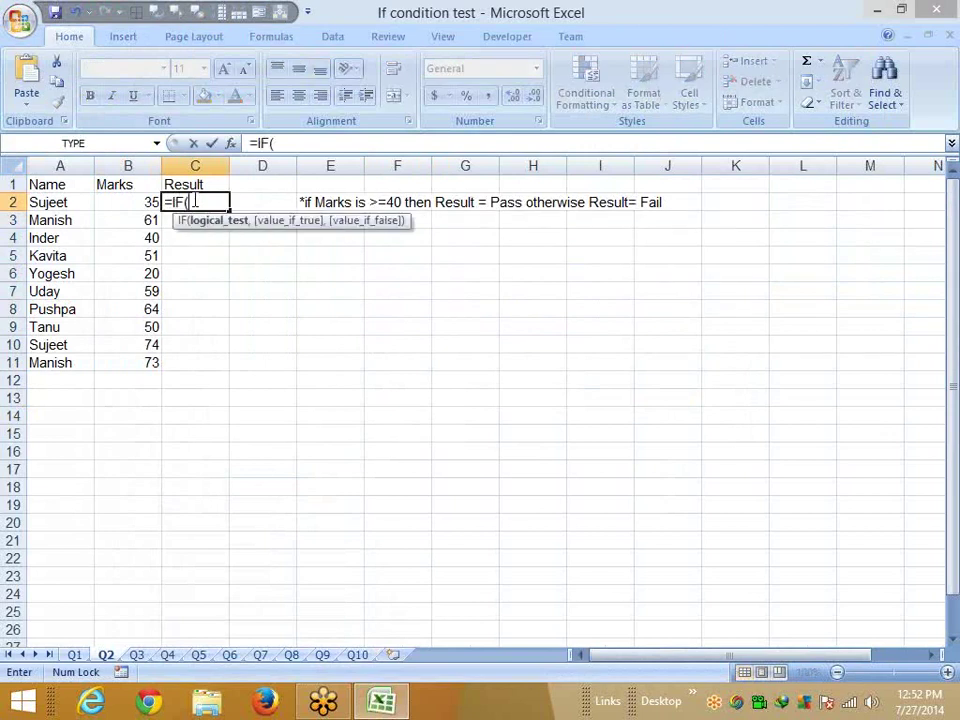
pyautogui.press('Left')
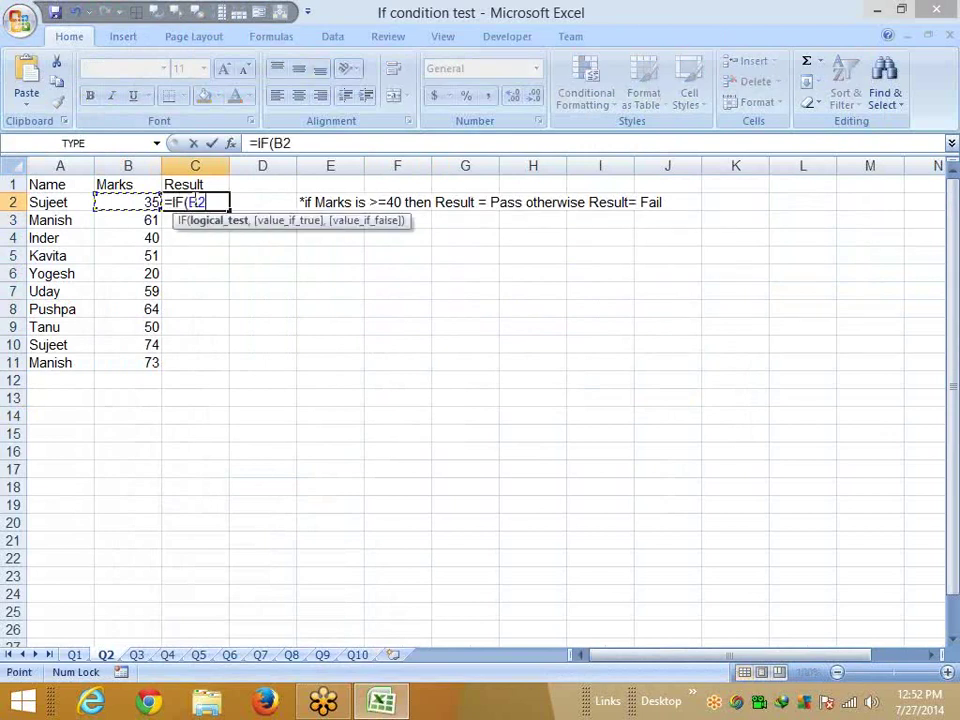
pyautogui.write('>=4')
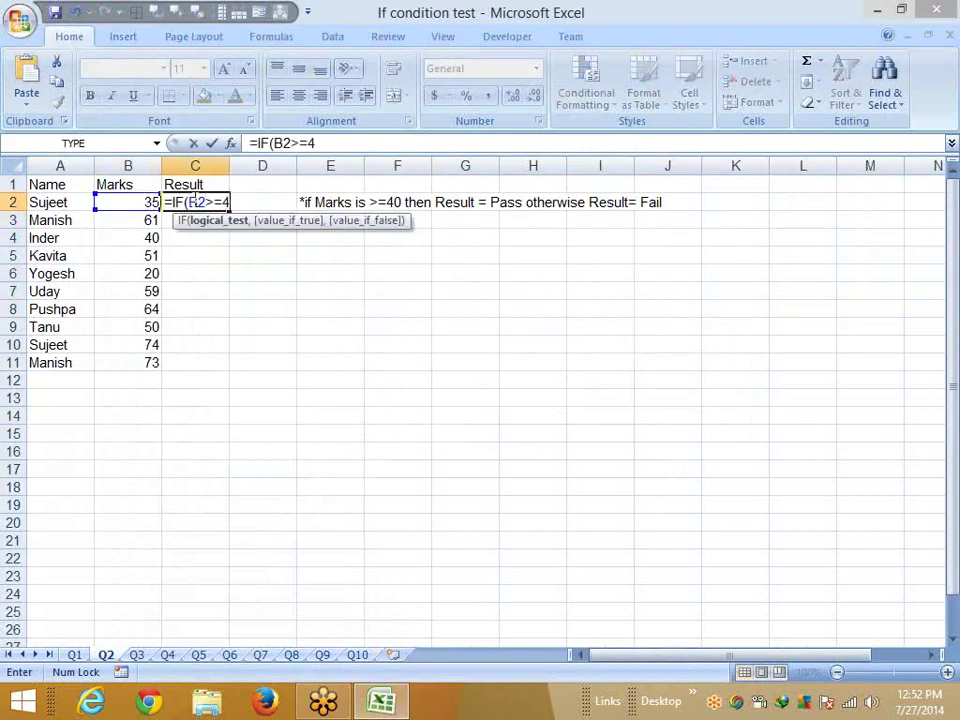
pyautogui.write('0,')
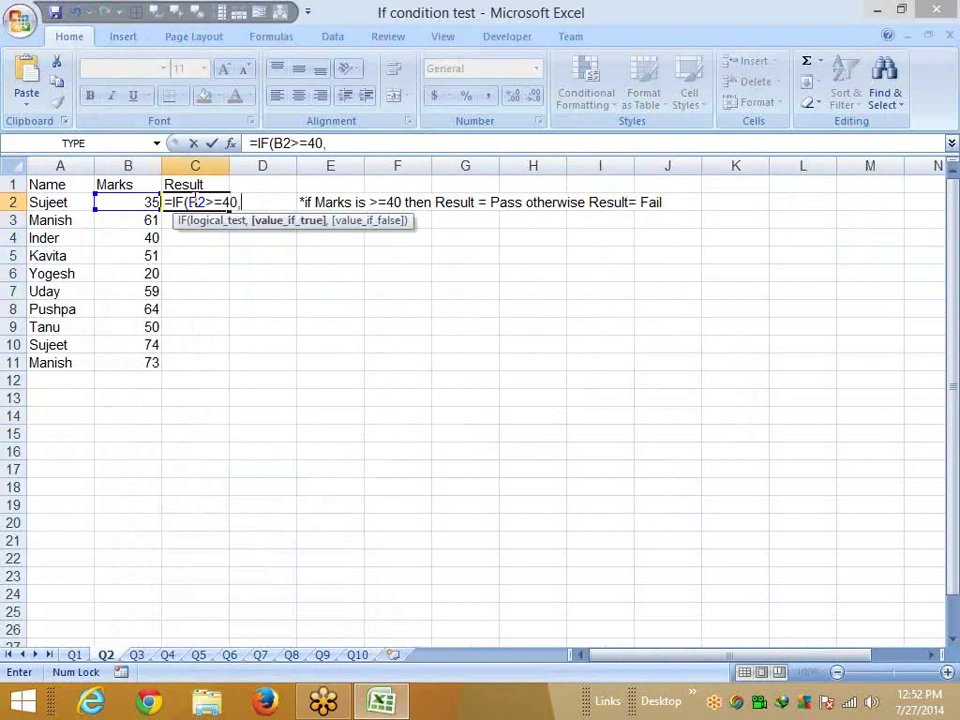
pyautogui.write('"Pass')
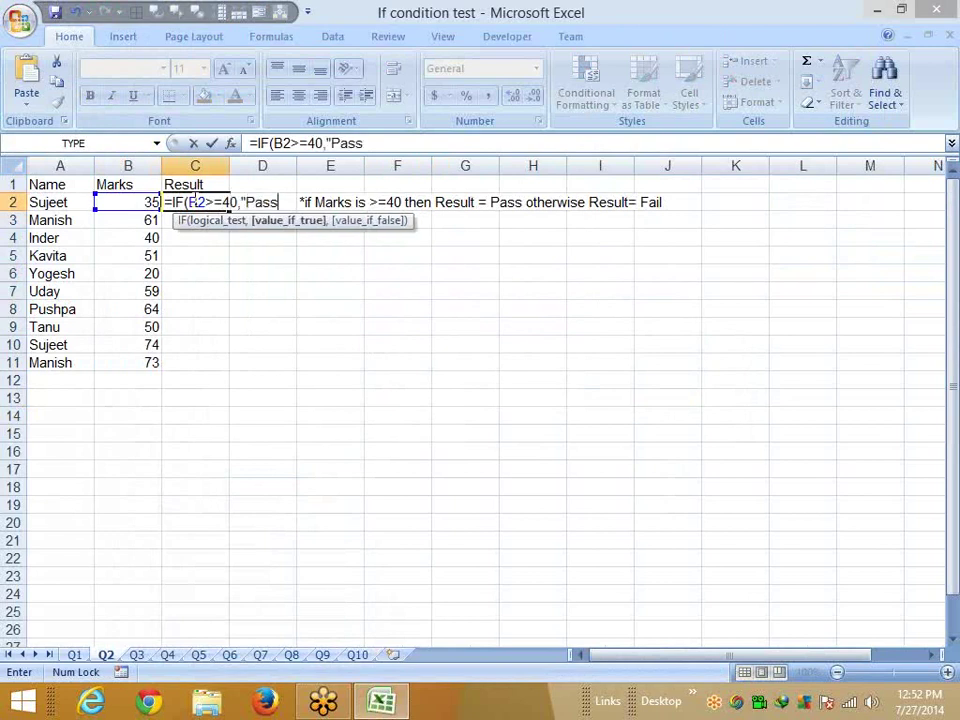
pyautogui.write('","')
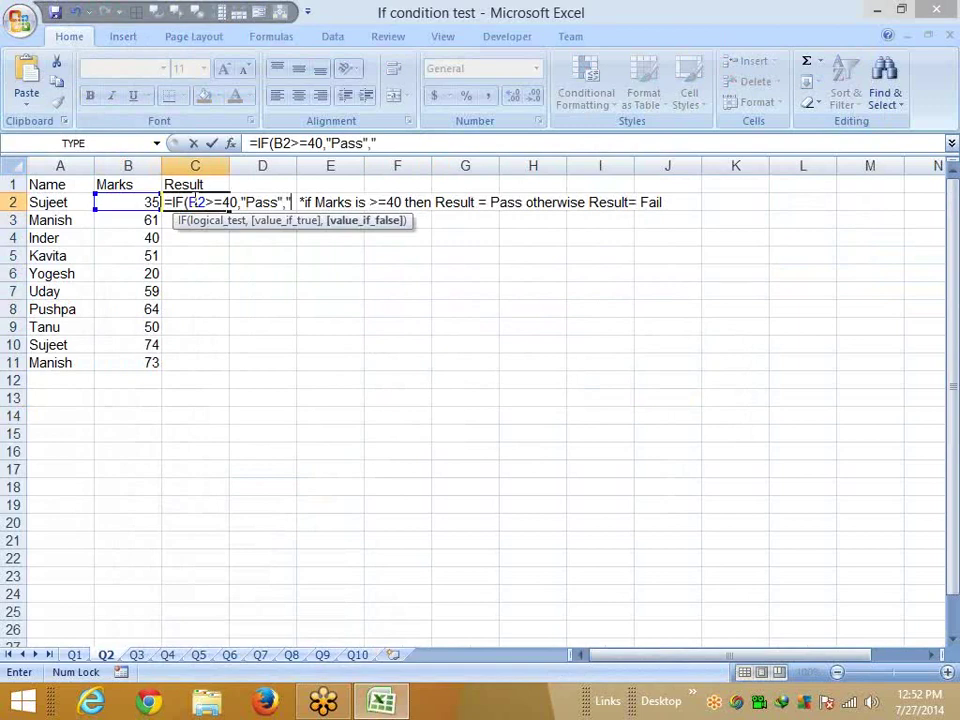
pyautogui.write('Fail"')
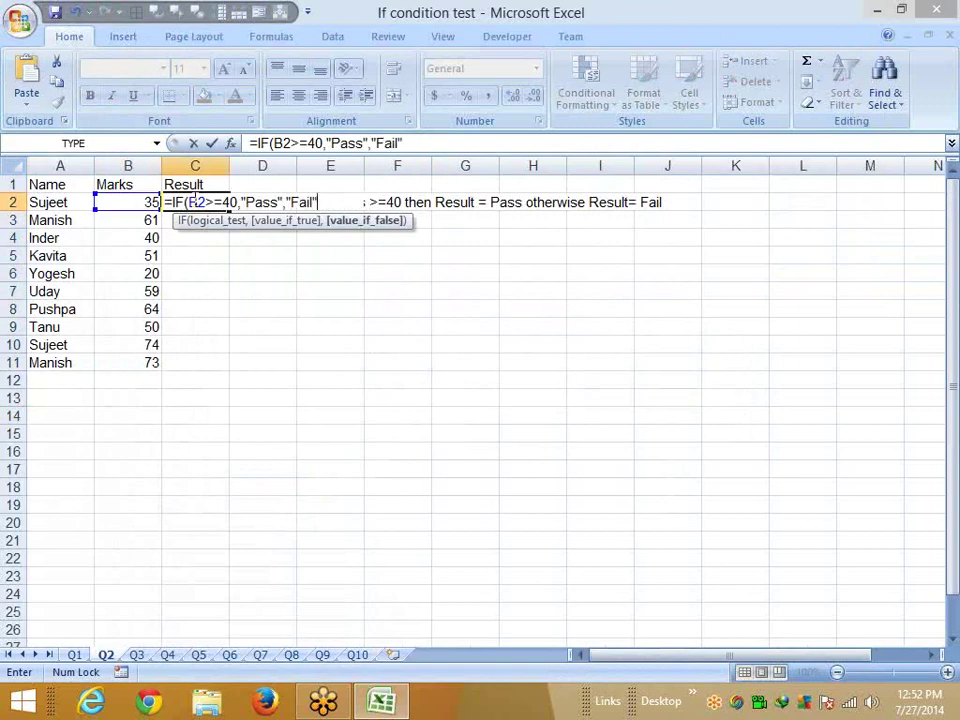
pyautogui.press('Return')
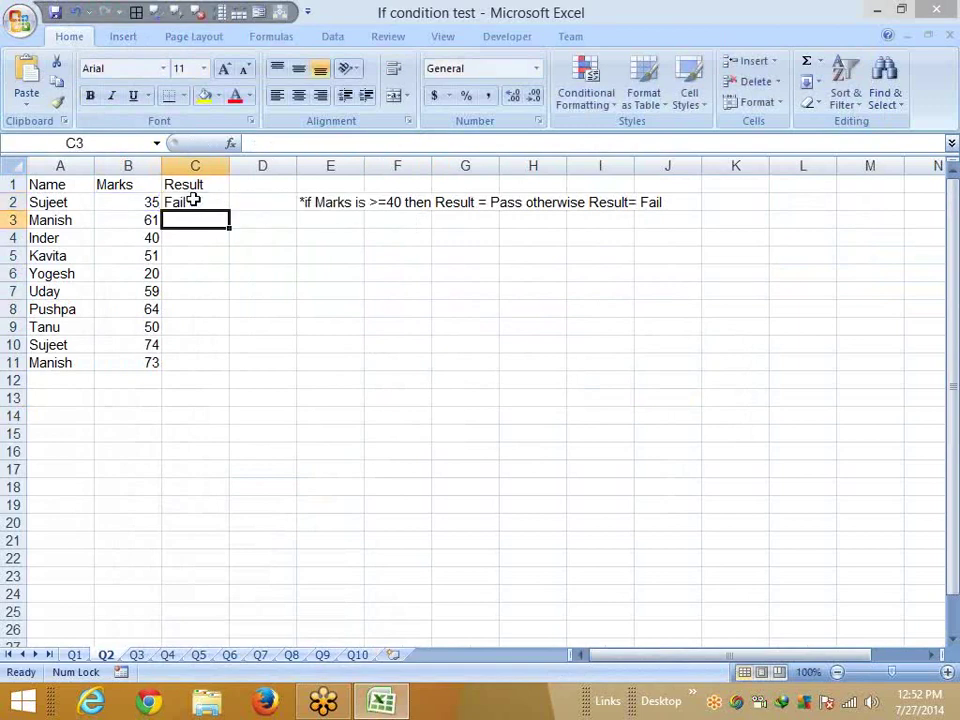
# Fill the Pass/Fail formula down to C11, then go to sheet Q3's first Area cell
pyautogui.press('Left')
pyautogui.hotkey('ctrl', 'Down')
pyautogui.hotkey('ctrl', 'Right')
pyautogui.hotkey('ctrl', 'Left')
pyautogui.press('Right')
pyautogui.hotkey('ctrl', 'shift', 'Up')
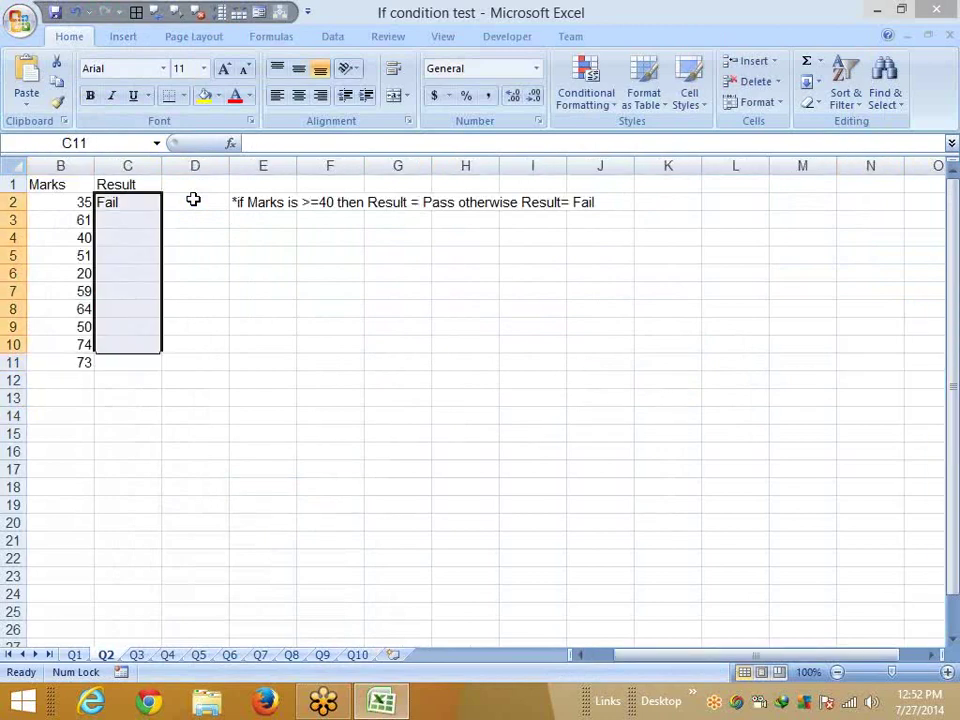
pyautogui.hotkey('ctrl', 'd')
pyautogui.hotkey('ctrl', 'Up')
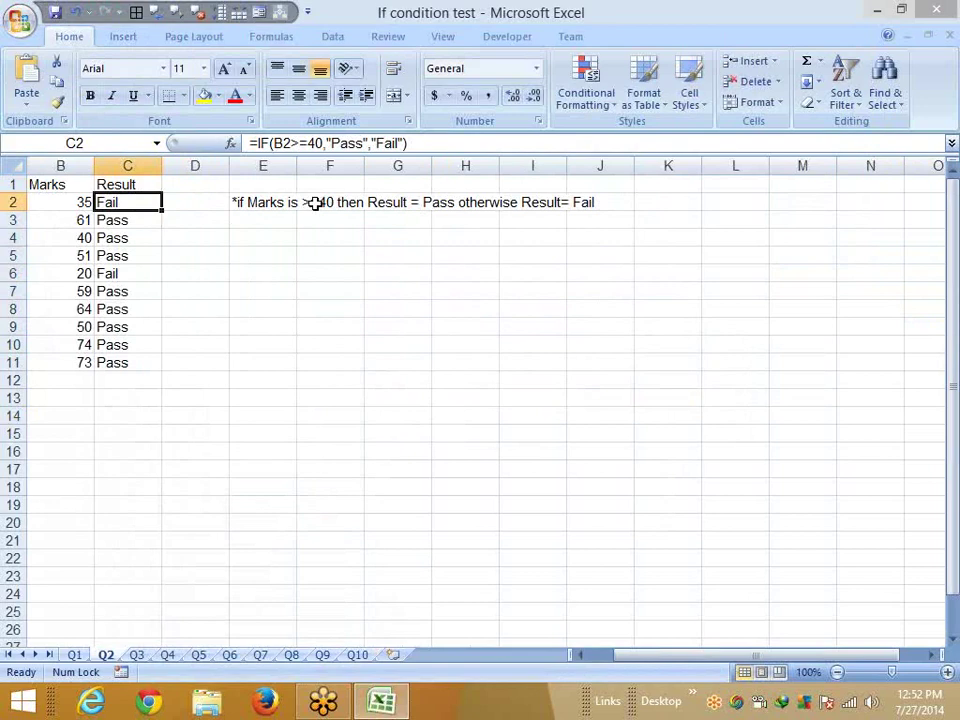
pyautogui.hotkey('ctrl', 'pagedown')
pyautogui.press('Up')
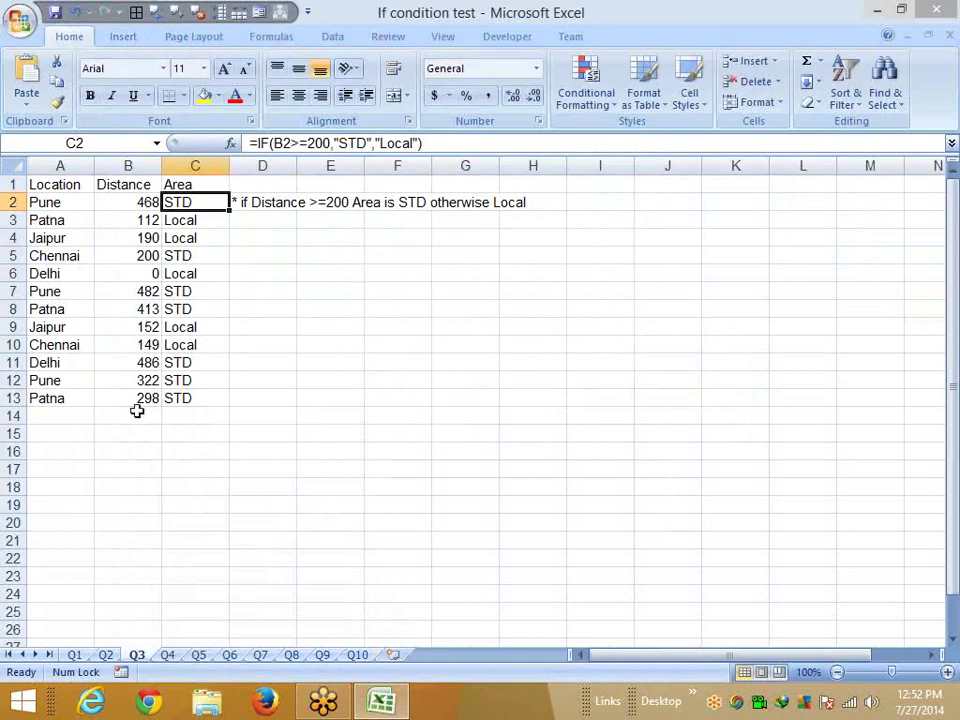
pyautogui.moveTo(128, 202); pyautogui.dragTo(128, 398)
pyautogui.moveTo(40, 202); pyautogui.dragTo(68, 382)
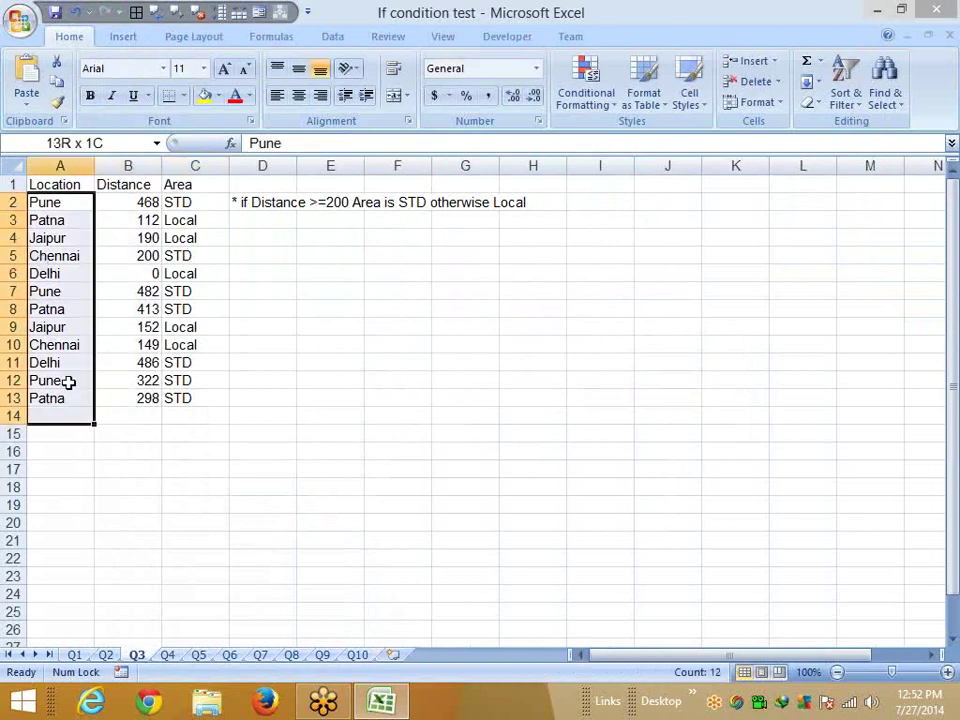
pyautogui.moveTo(128, 202); pyautogui.dragTo(132, 398)
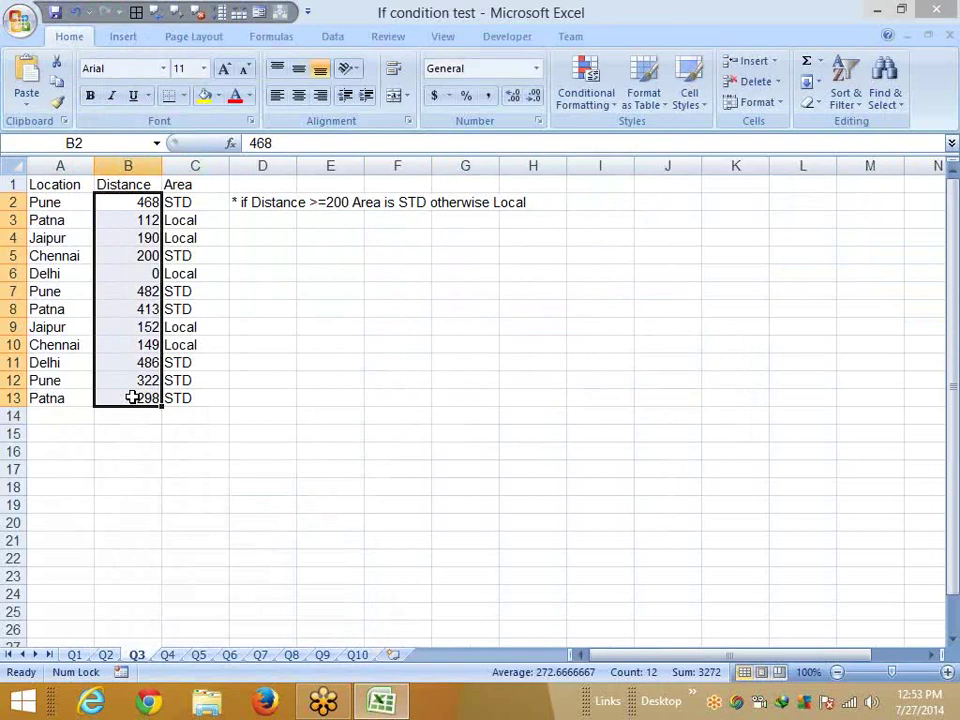
pyautogui.click(186, 231)
pyautogui.click(186, 219)
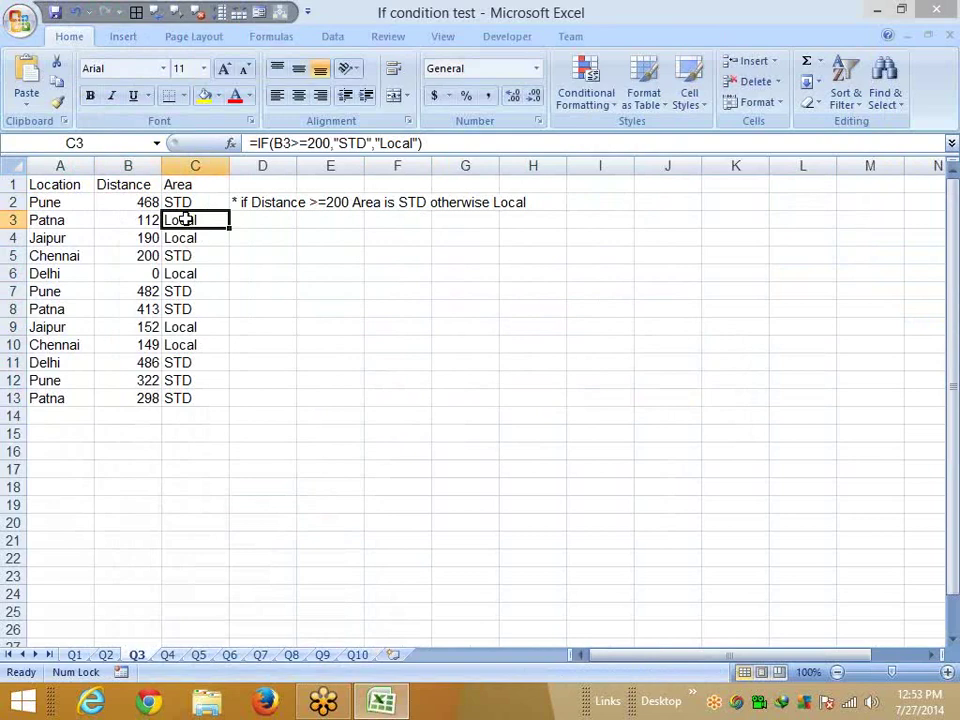
pyautogui.moveTo(185, 202); pyautogui.dragTo(189, 398)
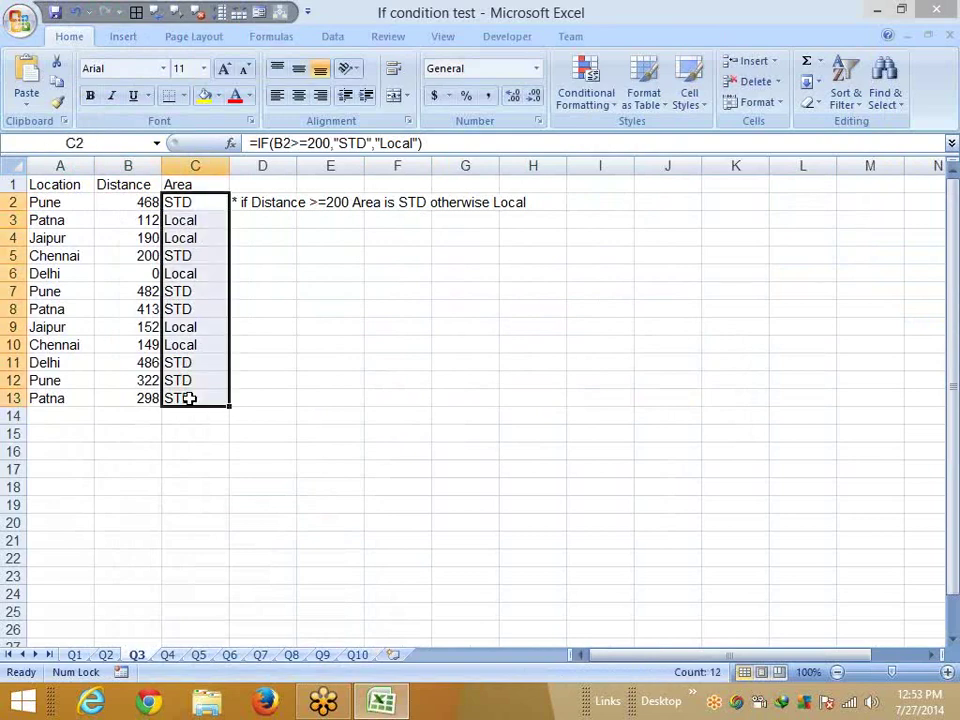
pyautogui.click(189, 207)
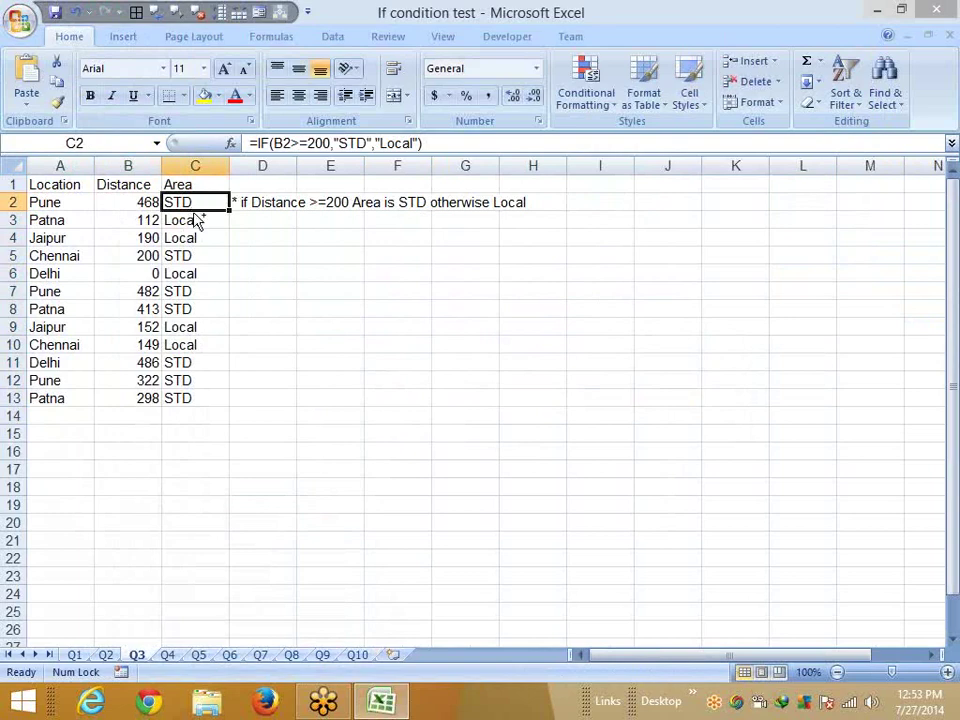
# Clear Area C2:C13 and enter =IF(B2>=200,"STD","Local") in C2
pyautogui.hotkey('ctrl', 'shift', 'Down')
pyautogui.press('Delete')
pyautogui.press('Up')
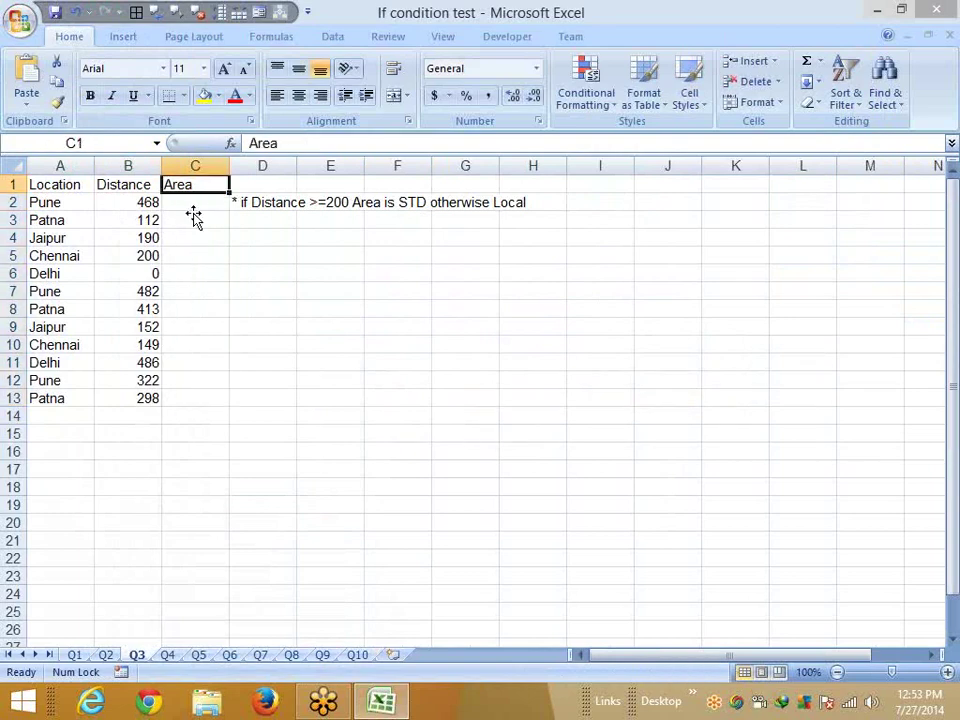
pyautogui.press('Down')
pyautogui.write('=IF(')
pyautogui.press('Left')
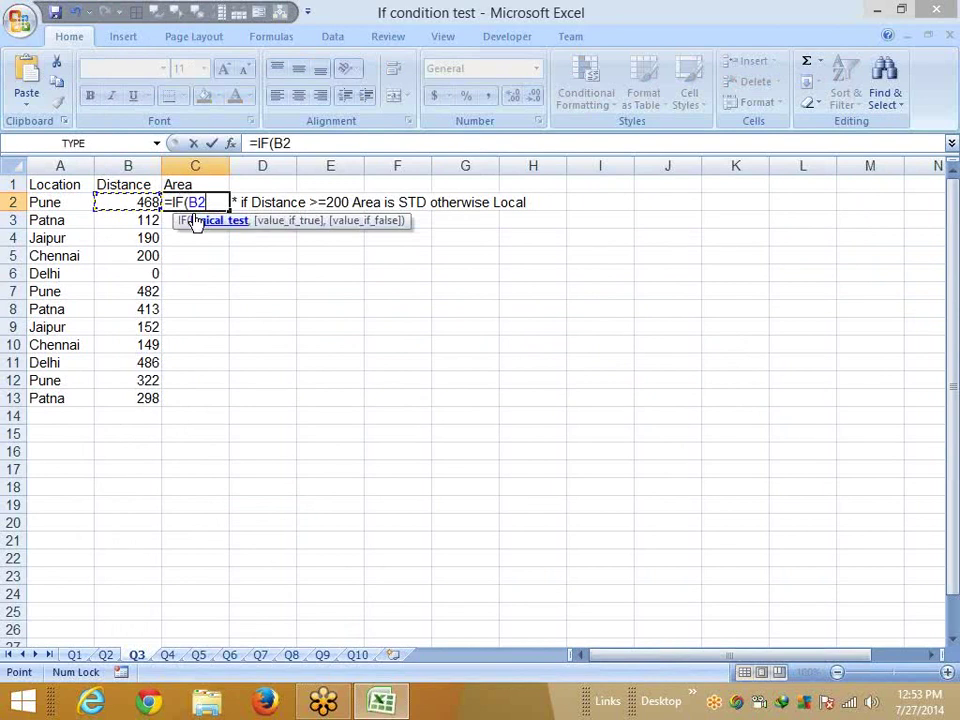
pyautogui.write('>=200')
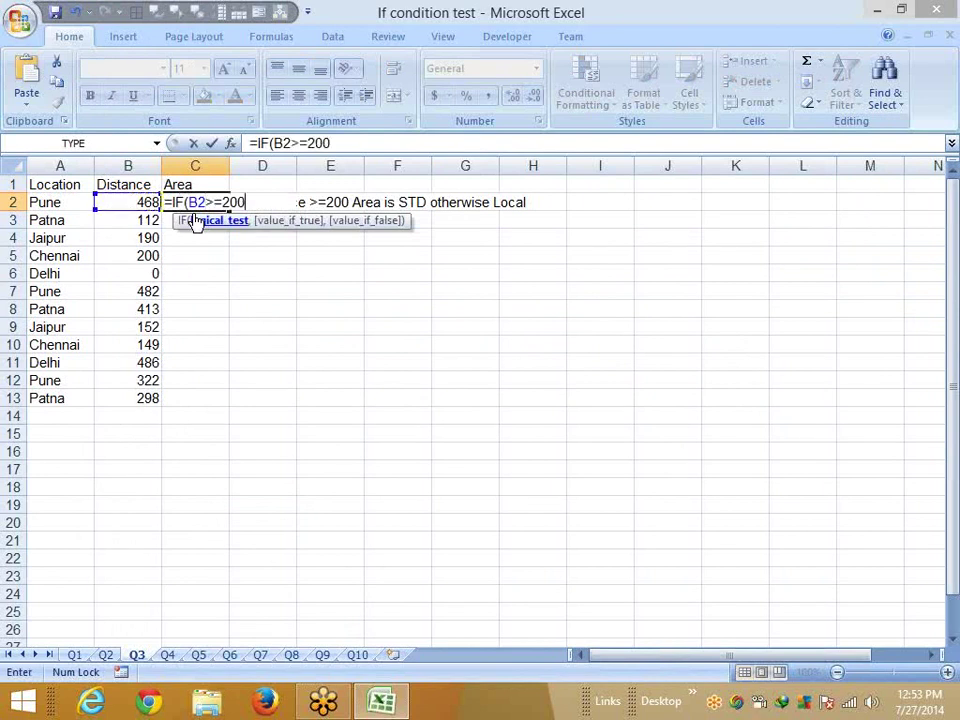
pyautogui.write(',"S')
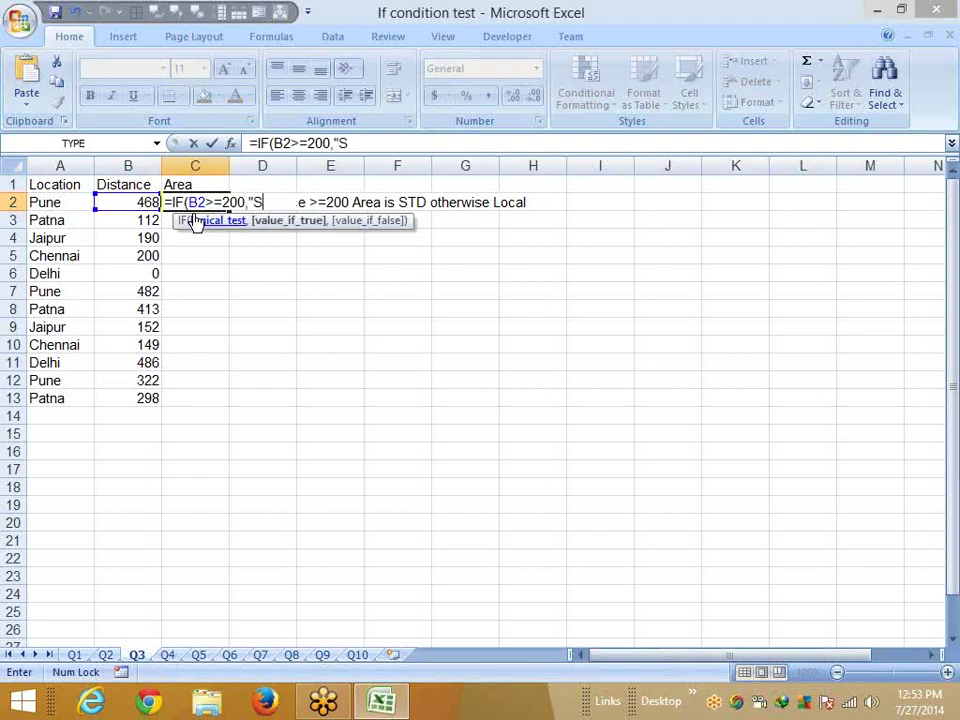
pyautogui.write('TD","')
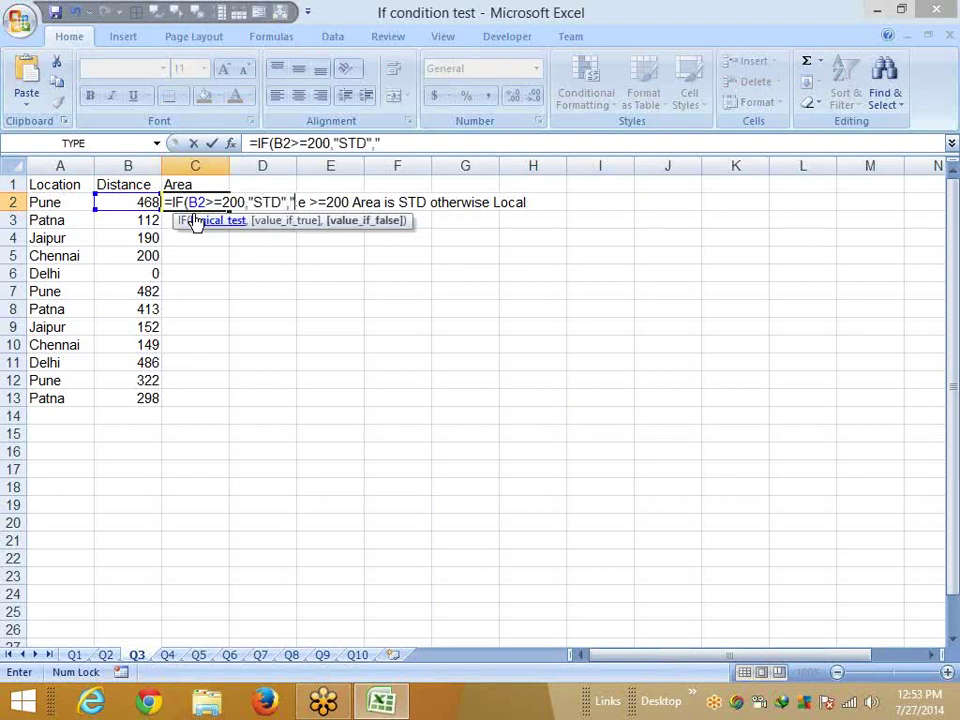
pyautogui.write('Local')
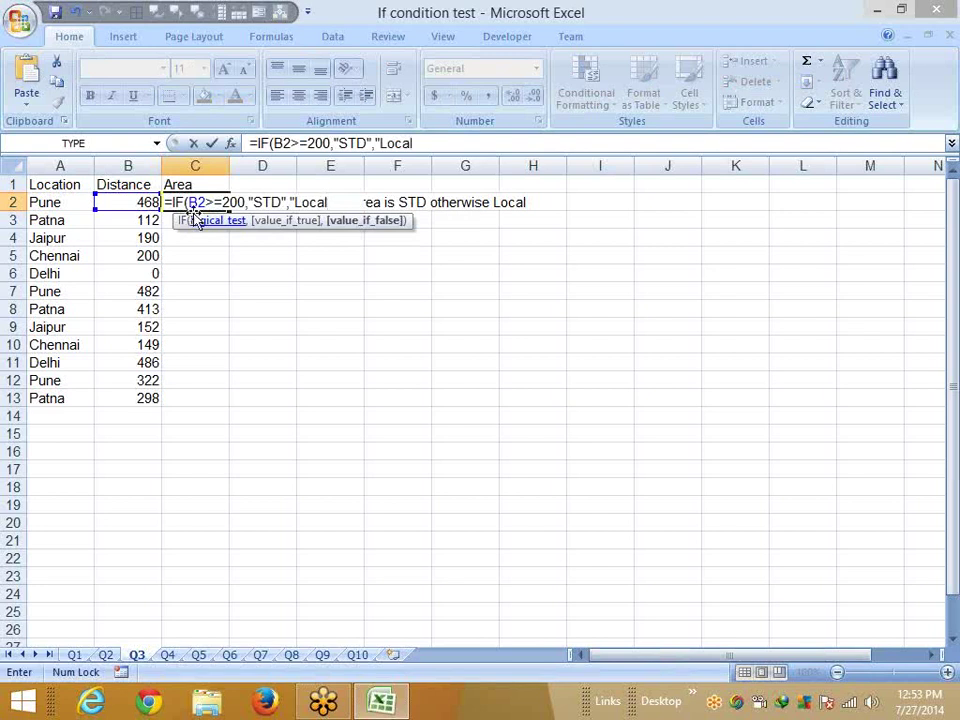
pyautogui.press('Return')
# Fill the STD/Local formula down through C13
pyautogui.press('Down')
pyautogui.press('Down')
pyautogui.press('Down')
pyautogui.hotkey('ctrl', 'shift', 'Up')
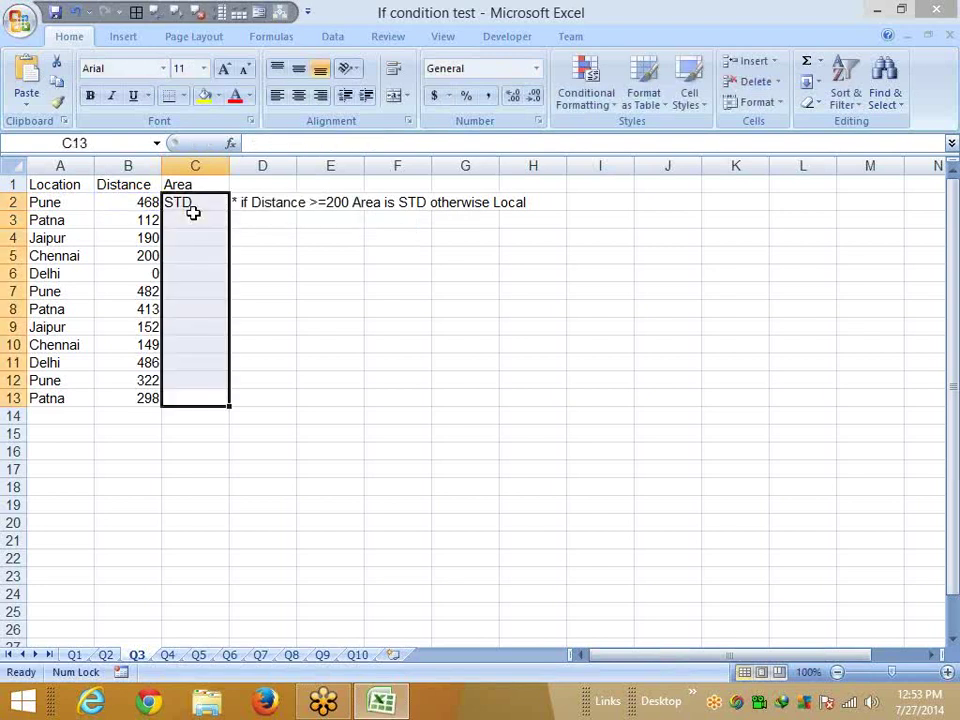
pyautogui.hotkey('ctrl', 'd')
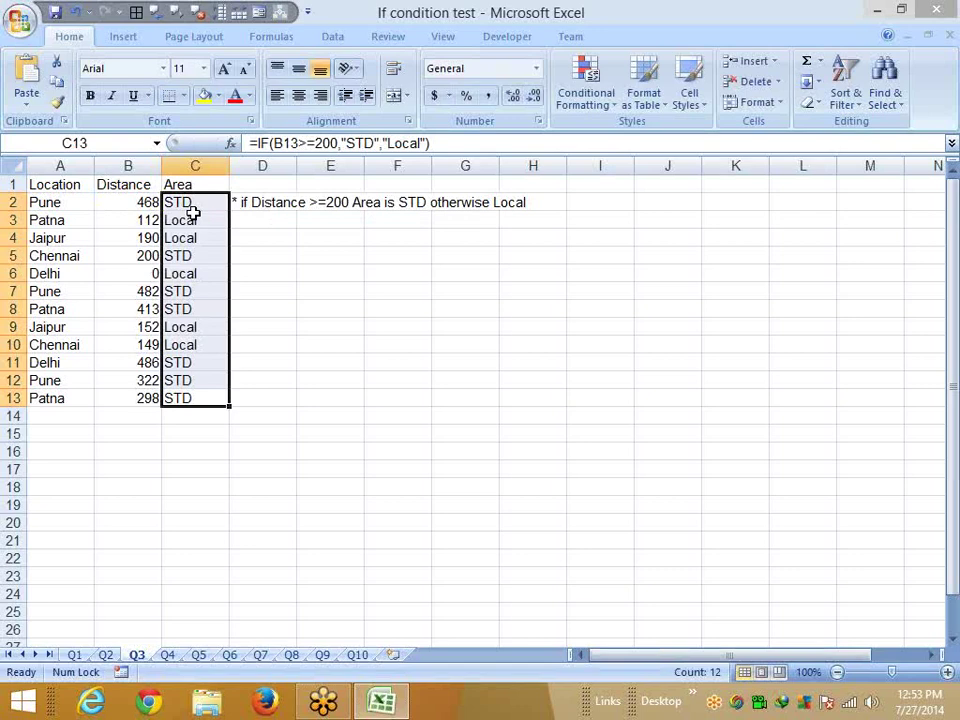
# Switch to sheet Q4, delete TAX values B2:B16, and return to B2
pyautogui.hotkey('ctrl', 'pagedown')
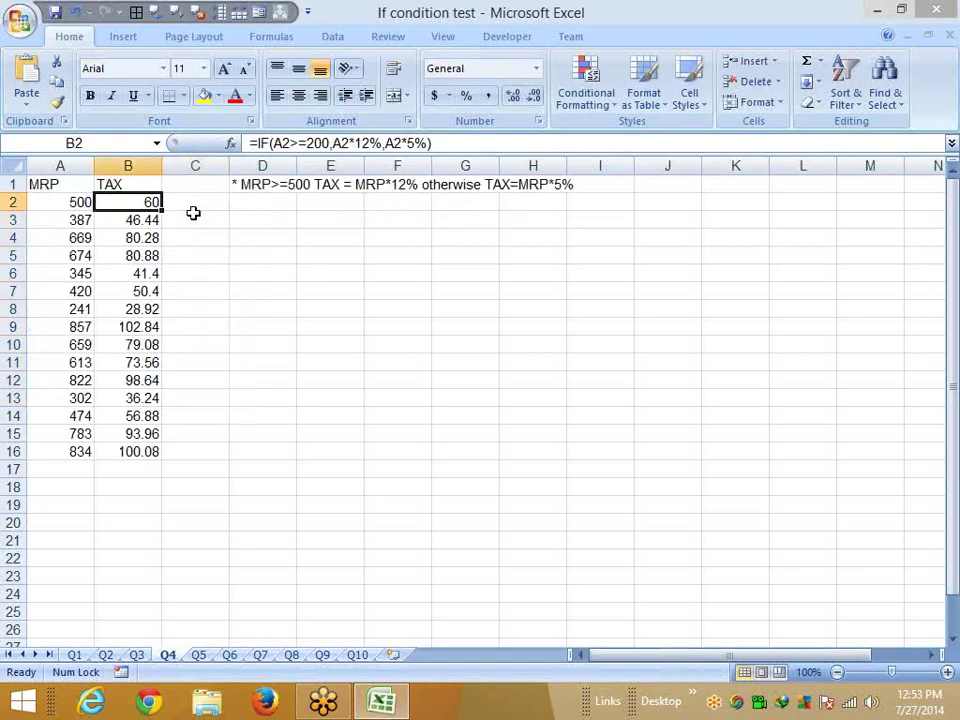
pyautogui.press('Up')
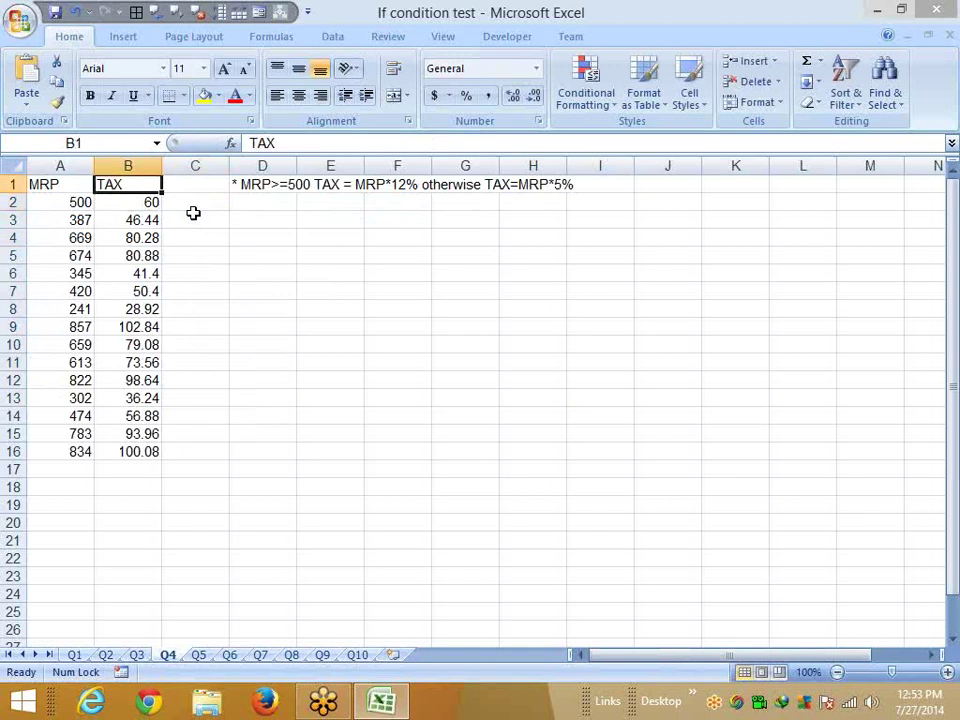
pyautogui.press('Down')
pyautogui.hotkey('ctrl', 'shift', 'Down')
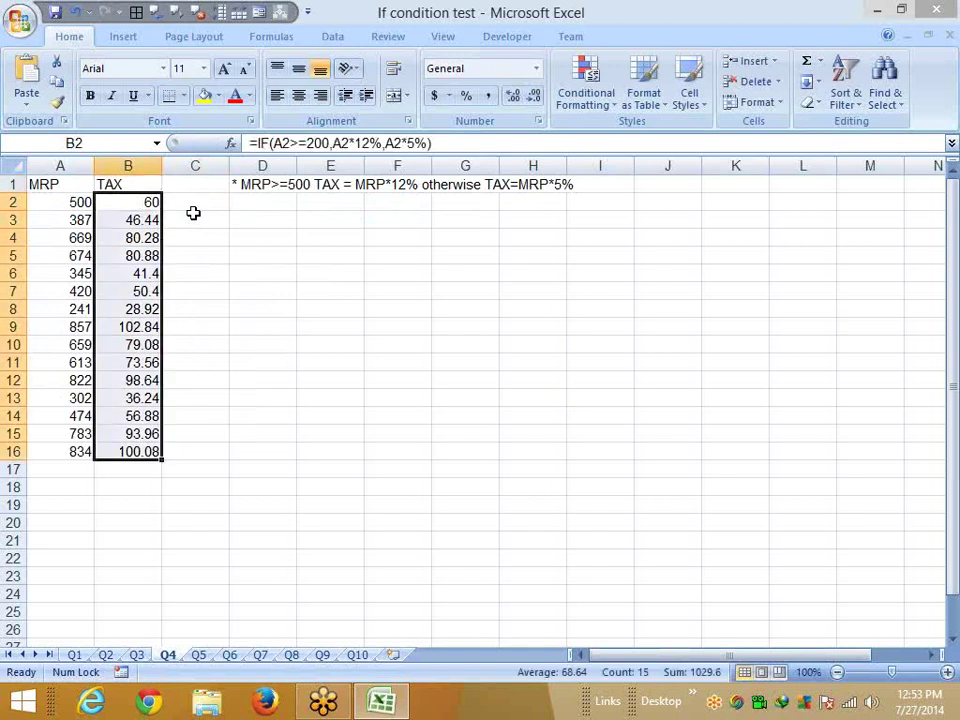
pyautogui.press('Delete')
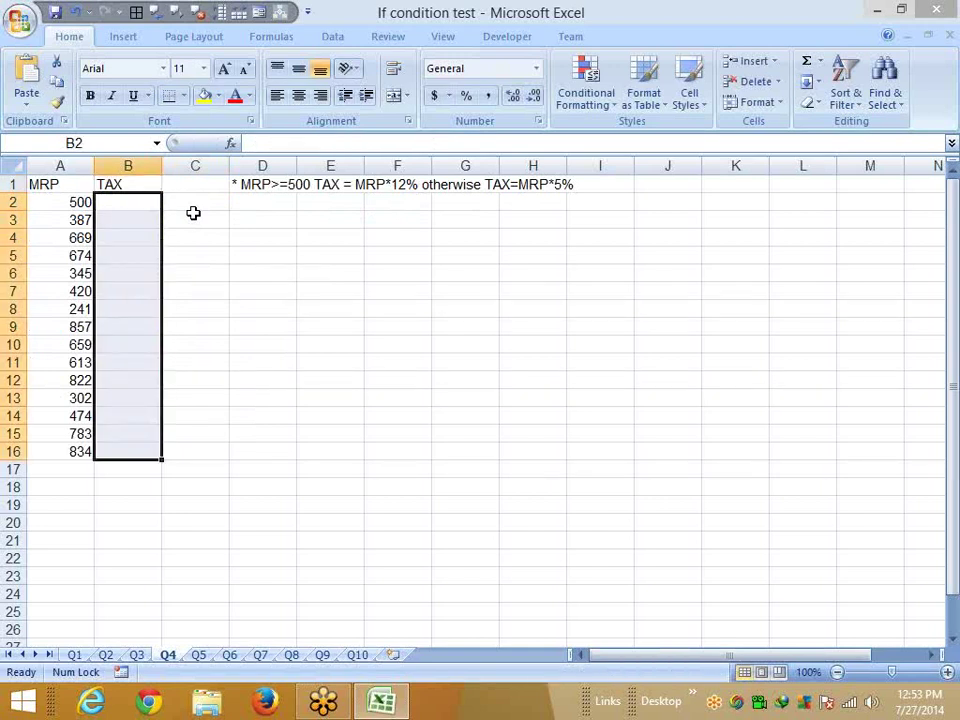
pyautogui.press('Left')
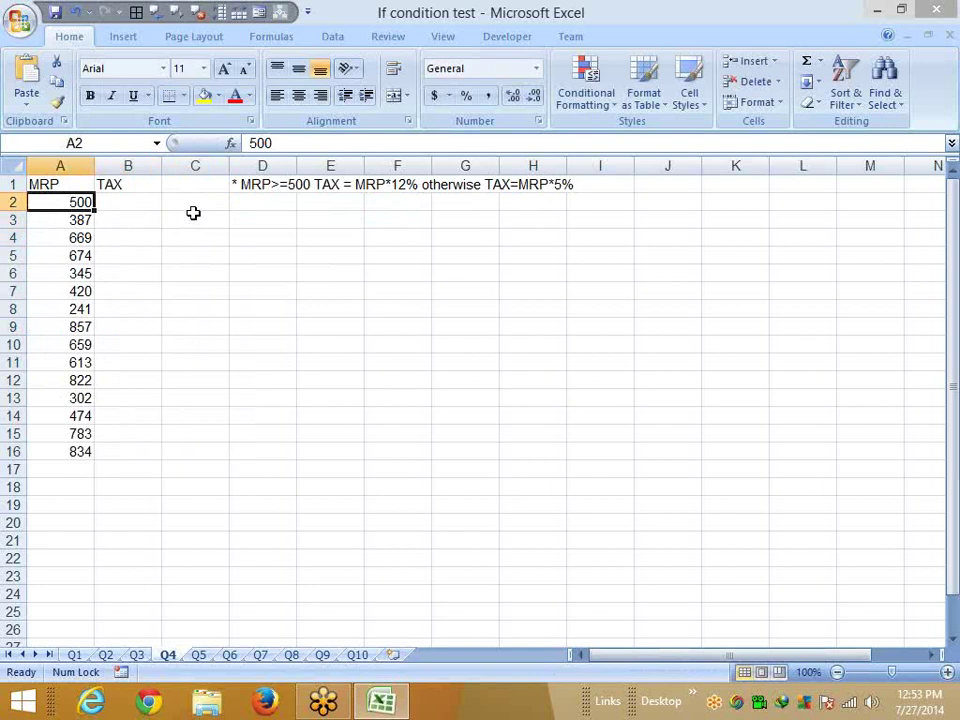
pyautogui.press('Right')
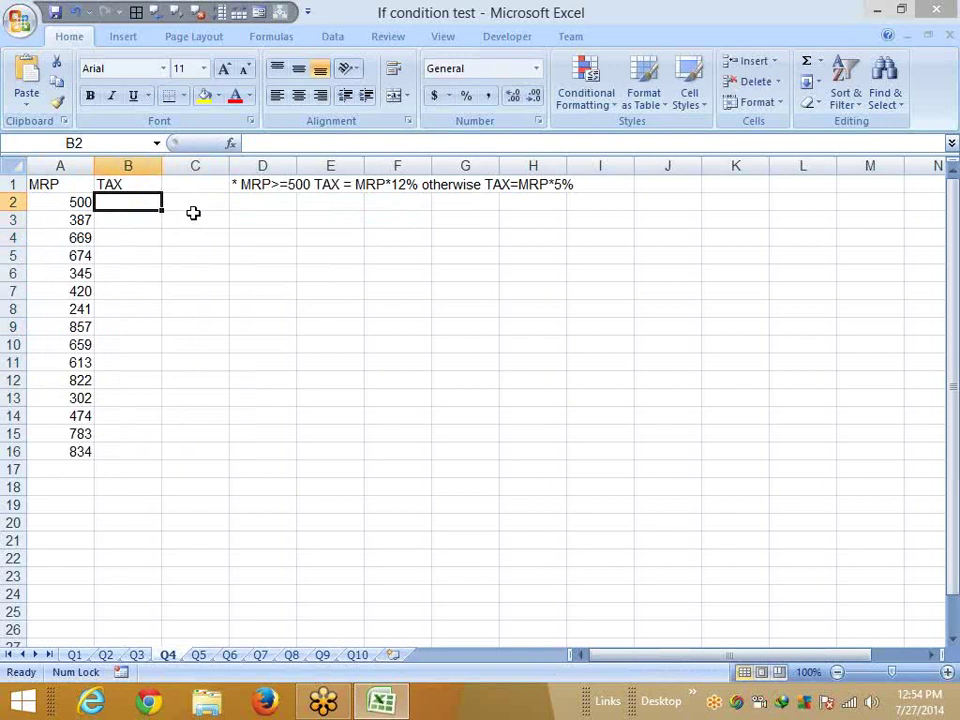
# Enter =IF(A2>=500,A2*12%,A2*5%) in B2 for the TAX amount
pyautogui.write('=')
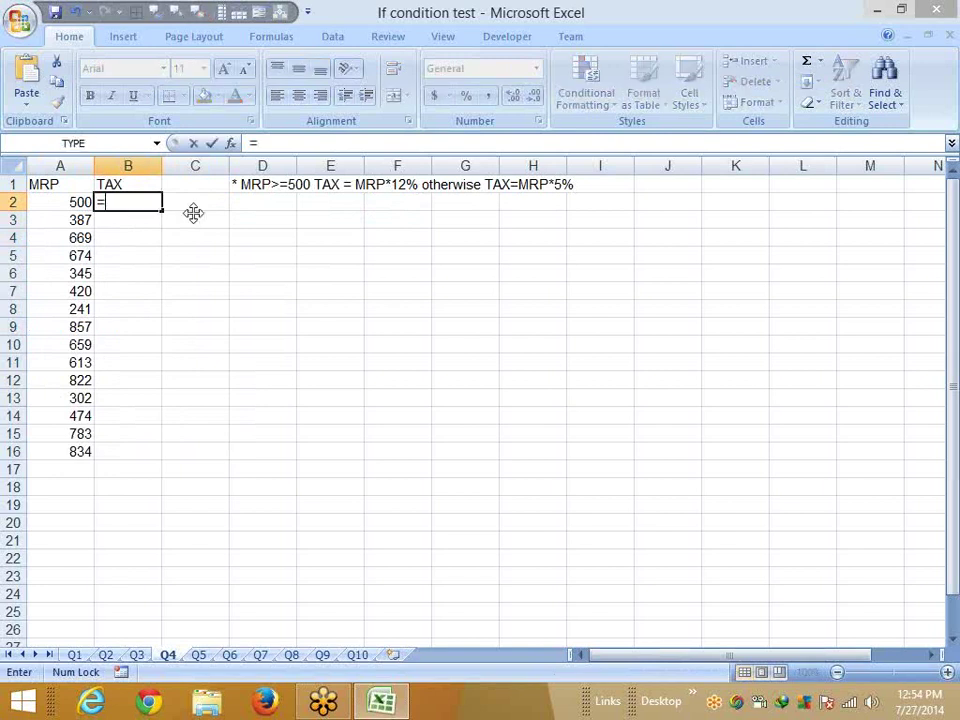
pyautogui.write('IF(')
pyautogui.press('Left')
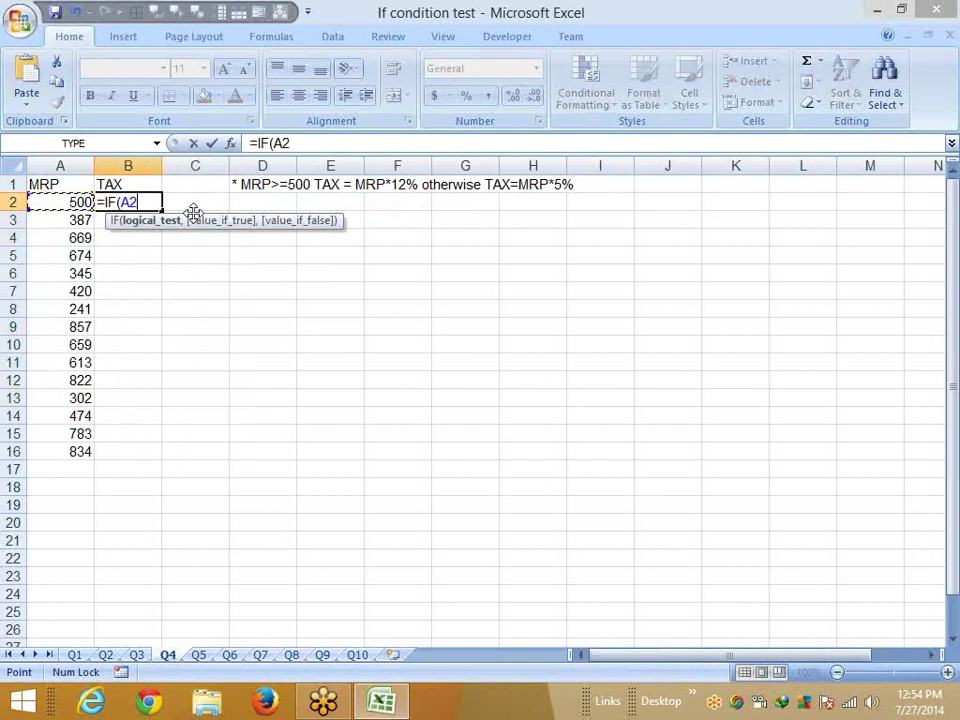
pyautogui.write('>=500,')
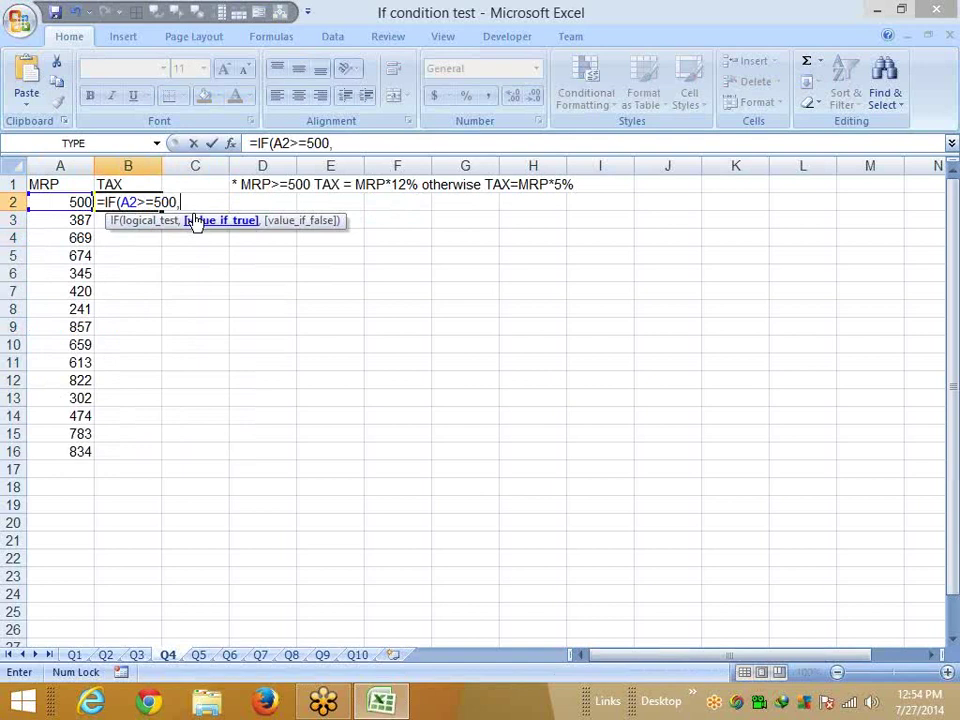
pyautogui.press('Left')
pyautogui.write('12*')
pyautogui.press('BackSpace')
pyautogui.press('BackSpace')
pyautogui.press('BackSpace')
pyautogui.write('*')
pyautogui.write('12')
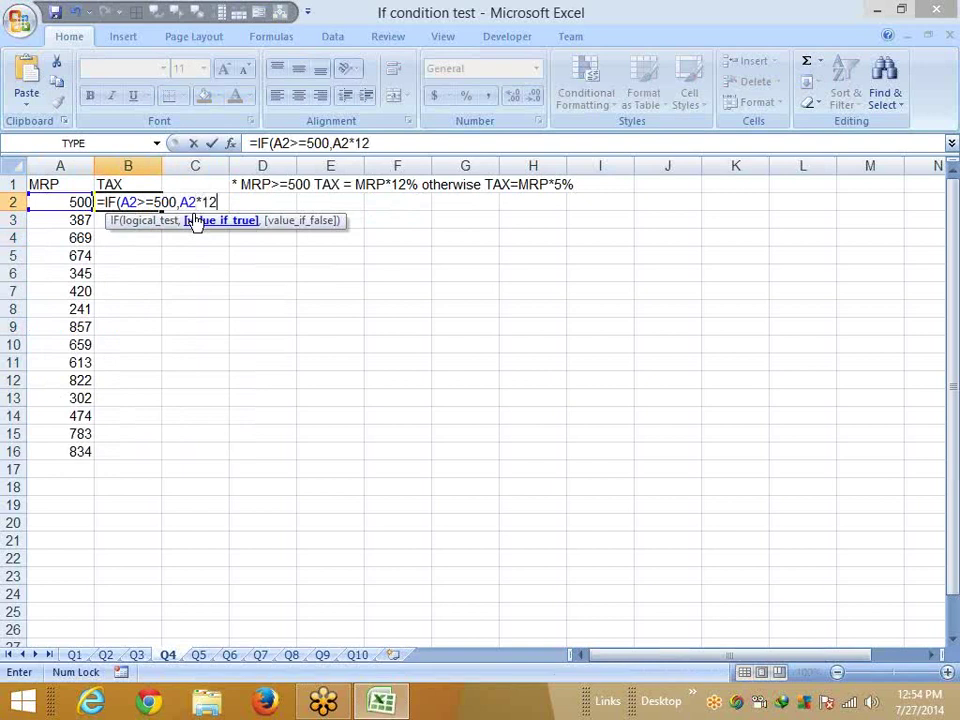
pyautogui.write('%,')
pyautogui.press('Left')
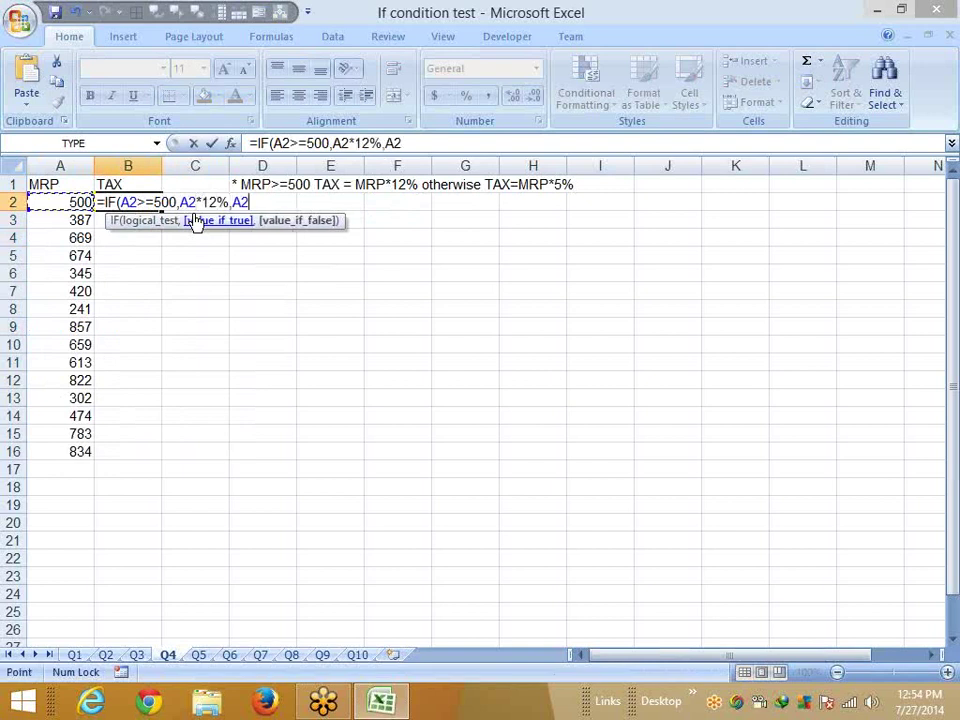
pyautogui.write('*5')
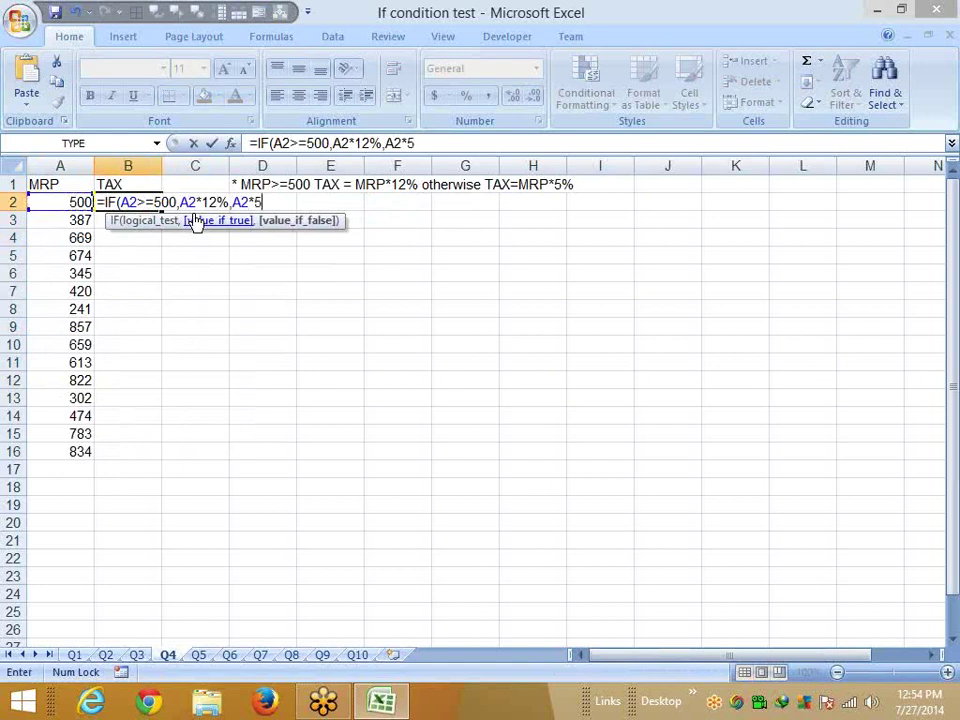
pyautogui.write('%')
pyautogui.press('Return')
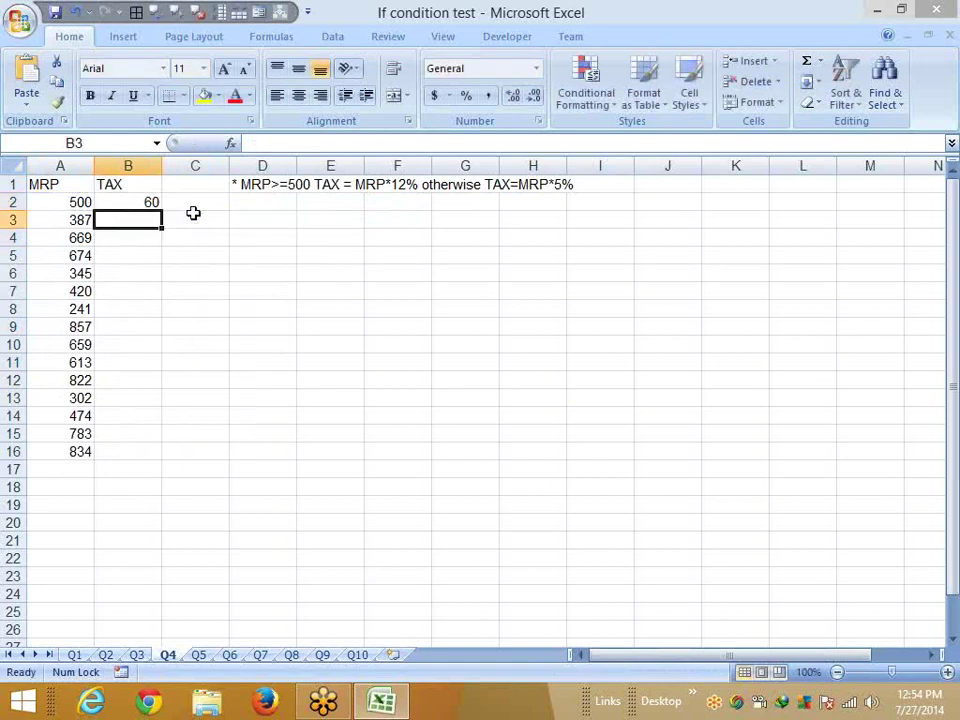
# Fill the TAX formula down B2:B16, then move to sheet Q5
pyautogui.press('Left')
pyautogui.hotkey('ctrl', 'Down')
pyautogui.press('Right')
pyautogui.hotkey('ctrl', 'shift', 'Up')
pyautogui.hotkey('ctrl', 'd')
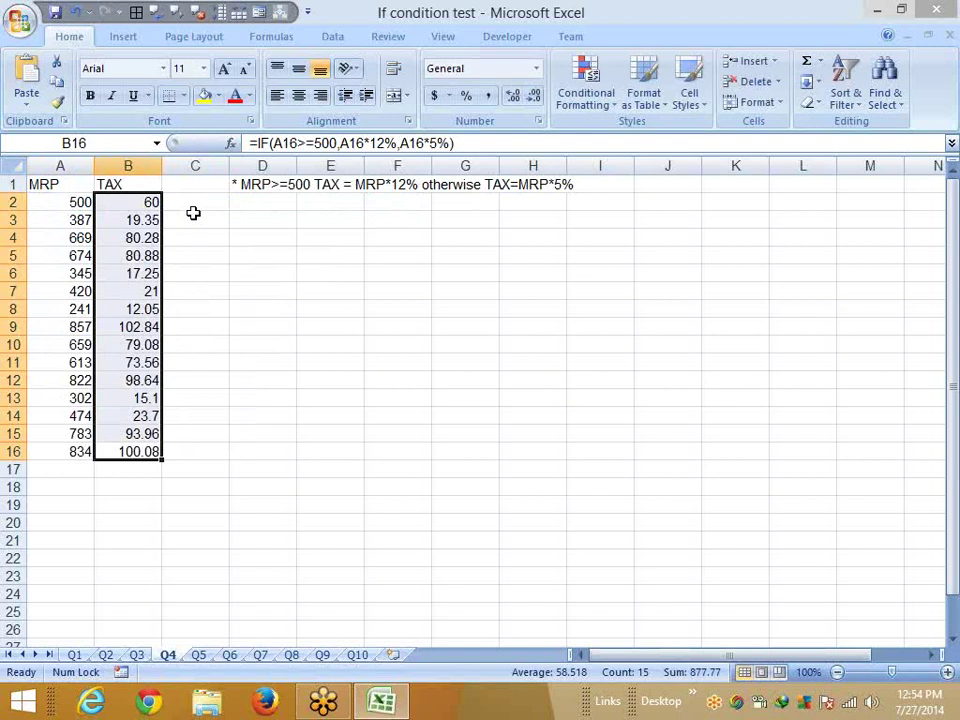
pyautogui.hotkey('ctrl', 'pagedown')
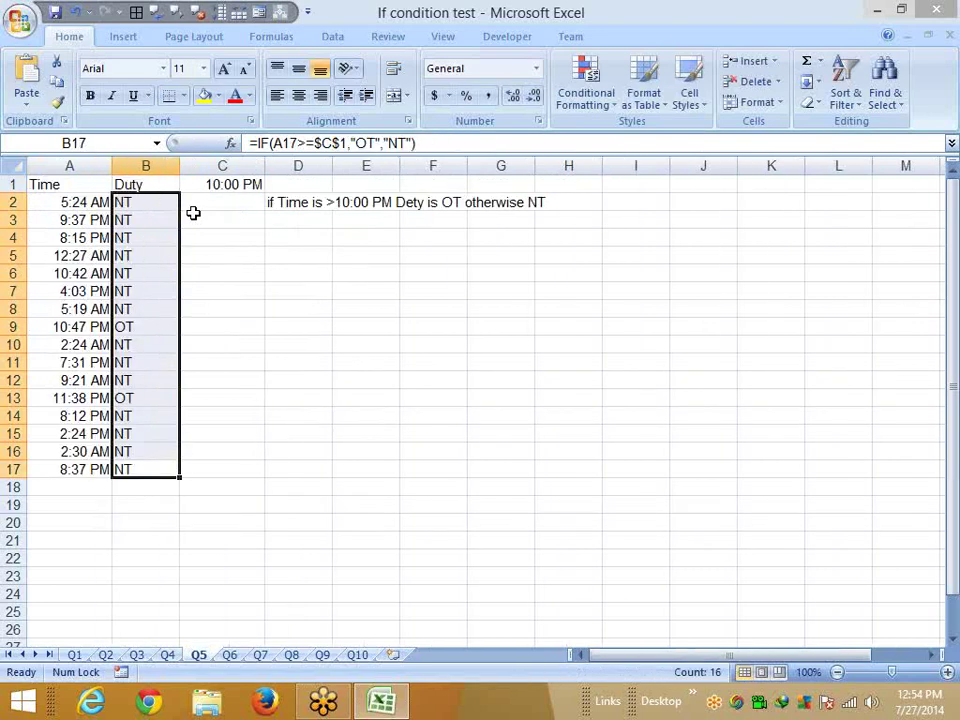
# Delete Duty values B2:B17 on Q5 and review the Time list and OT/NT rule
pyautogui.hotkey('ctrl', 'Up')
pyautogui.press('Down')
pyautogui.hotkey('ctrl', 'shift', 'Down')
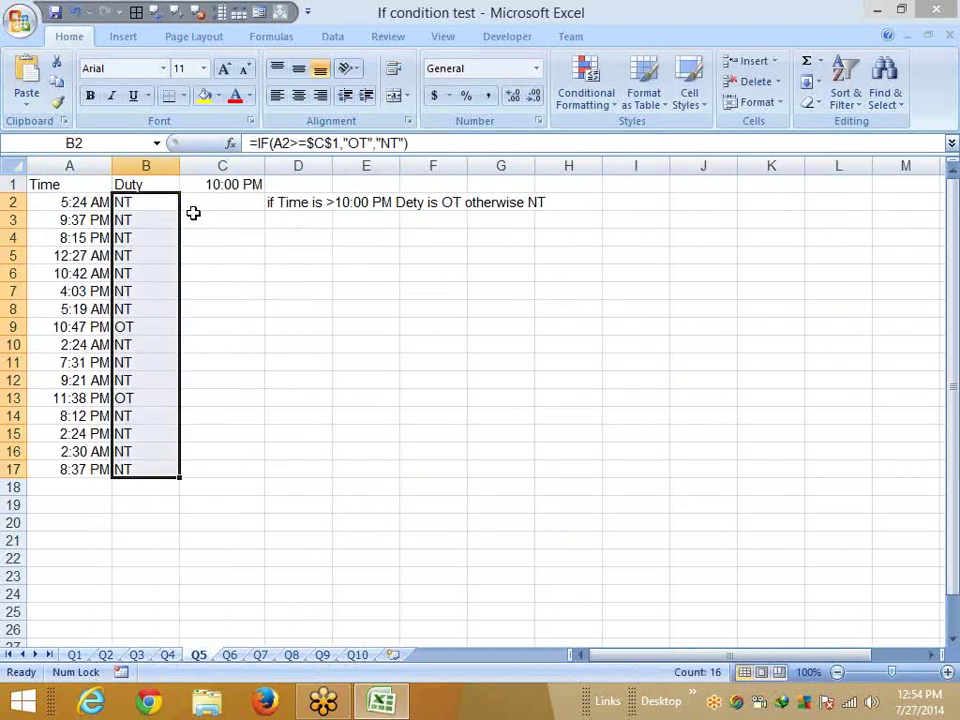
pyautogui.press('Delete')
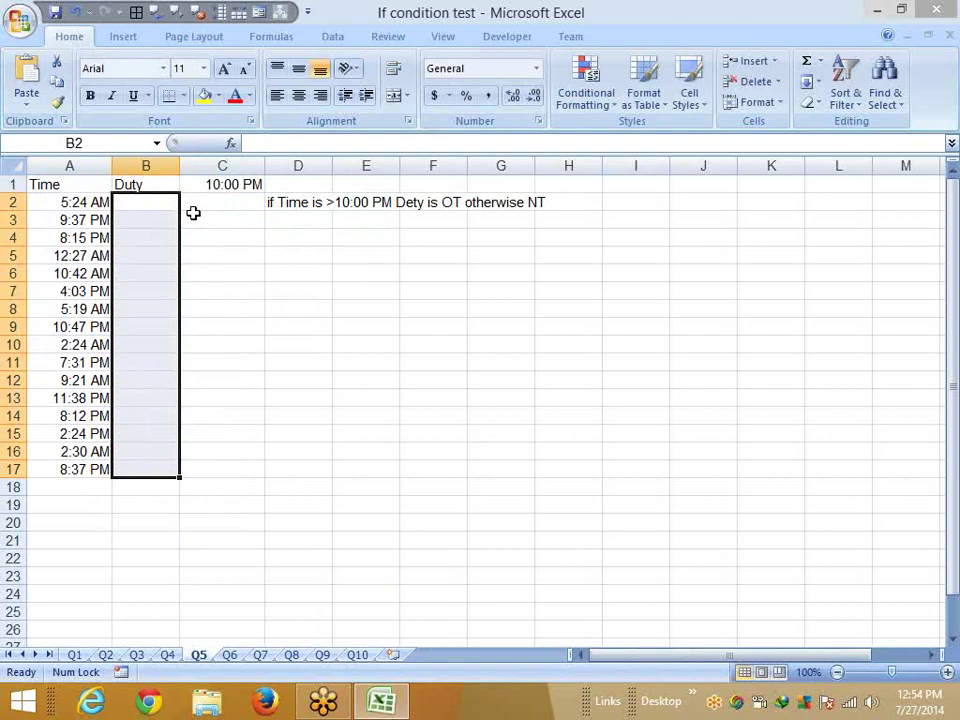
pyautogui.press('Left')
pyautogui.press('Down')
pyautogui.press('Down')
pyautogui.press('Down')
pyautogui.press('Down')
pyautogui.press('Down')
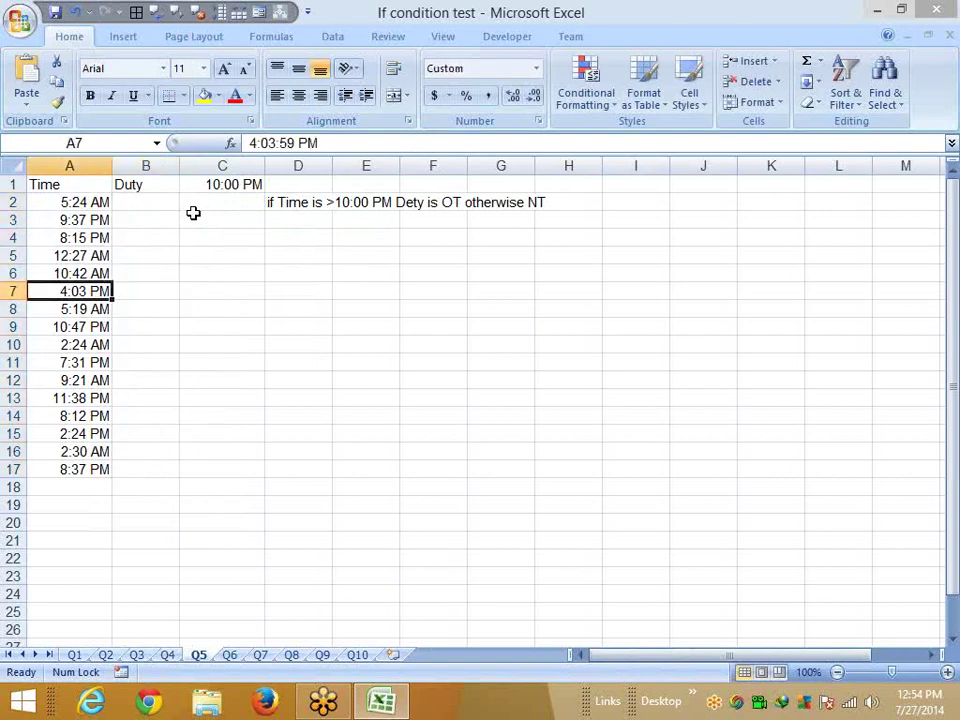
pyautogui.press('Up')
pyautogui.hotkey('ctrl', 'Up')
pyautogui.press('Right')
pyautogui.press('Right')
pyautogui.press('Right')
pyautogui.press('Down')
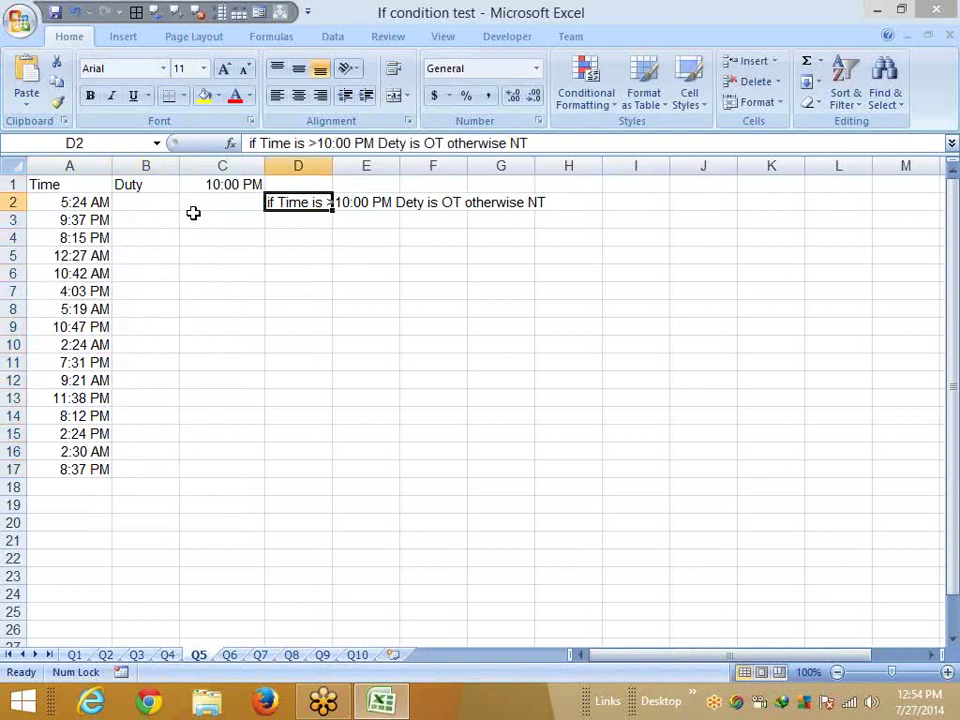
pyautogui.press('Down')
pyautogui.press('Down')
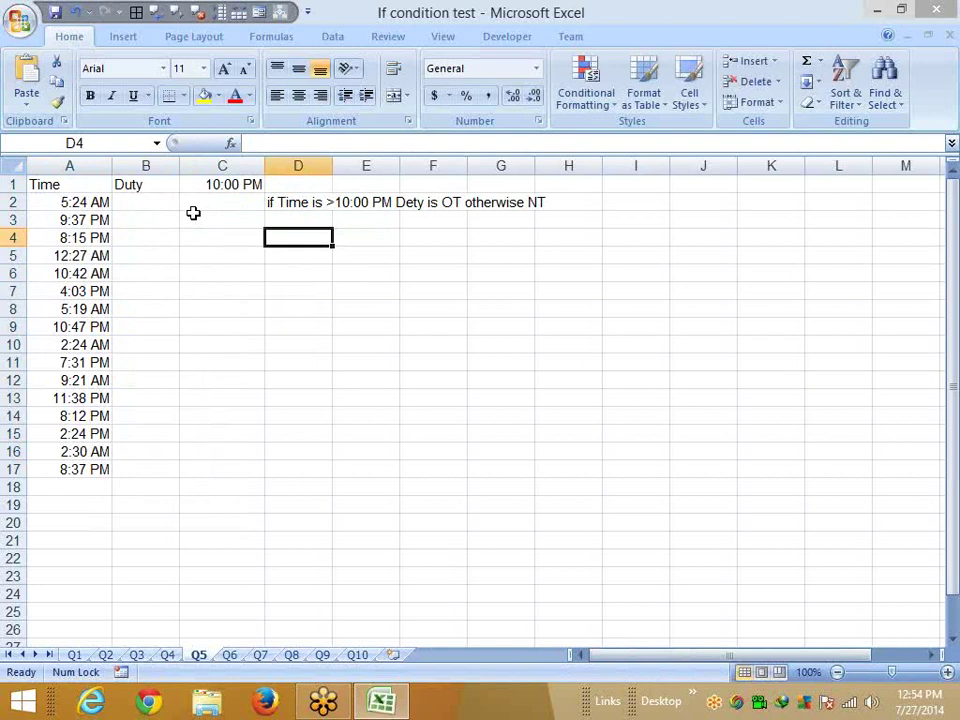
pyautogui.press('Home')
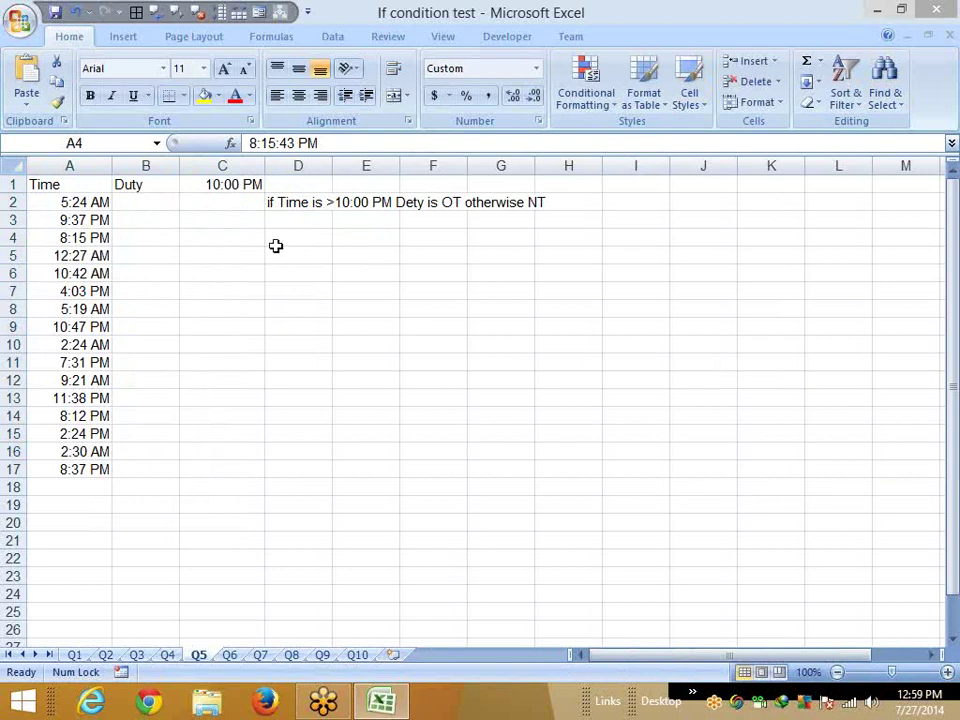
# Enter =IF(A2>$C$1,"OT","NT") in B2, making the C1 cutoff absolute
pyautogui.click(148, 202)
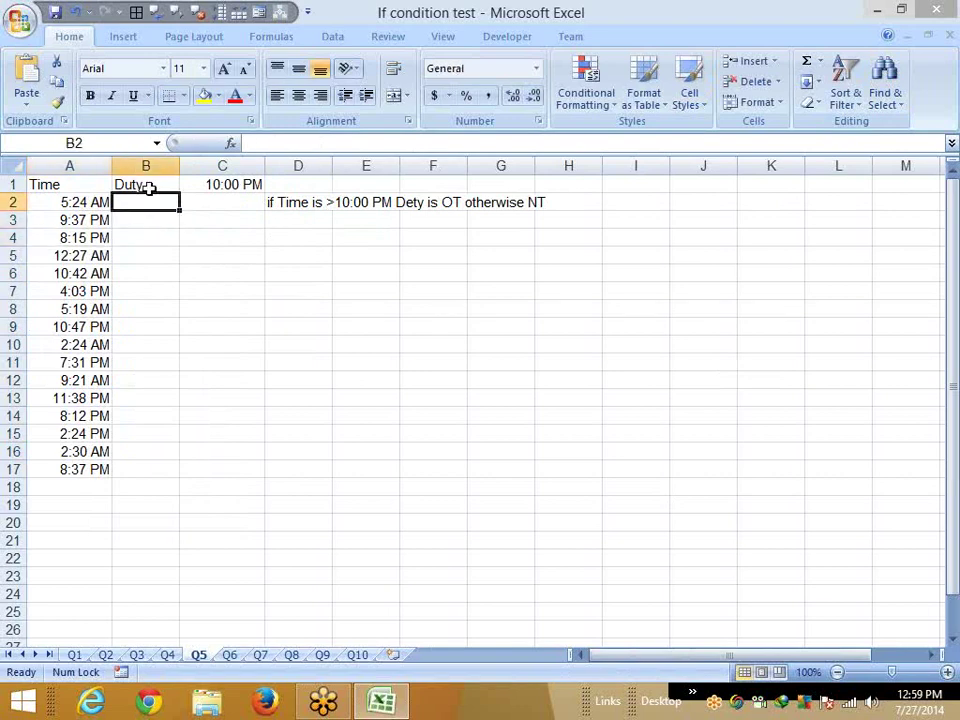
pyautogui.write('=IF(')
pyautogui.press('Left')
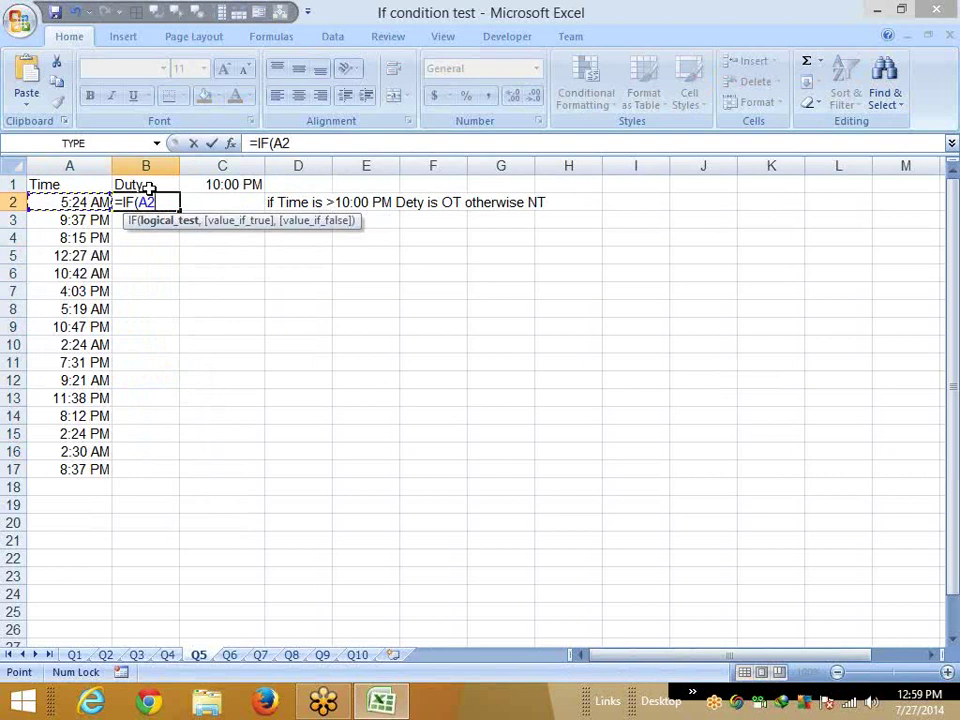
pyautogui.write('>')
pyautogui.write('10')
pyautogui.write(':0')
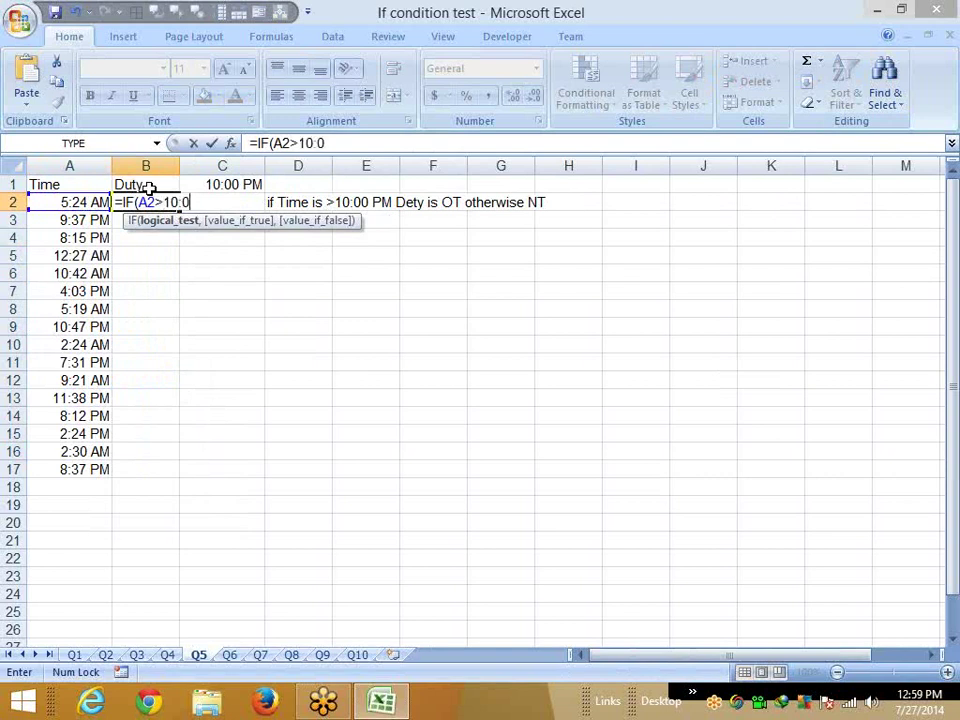
pyautogui.write('0')
pyautogui.press('BackSpace')
pyautogui.press('BackSpace')
pyautogui.press('BackSpace')
pyautogui.press('BackSpace')
pyautogui.press('BackSpace')
pyautogui.click(233, 183)
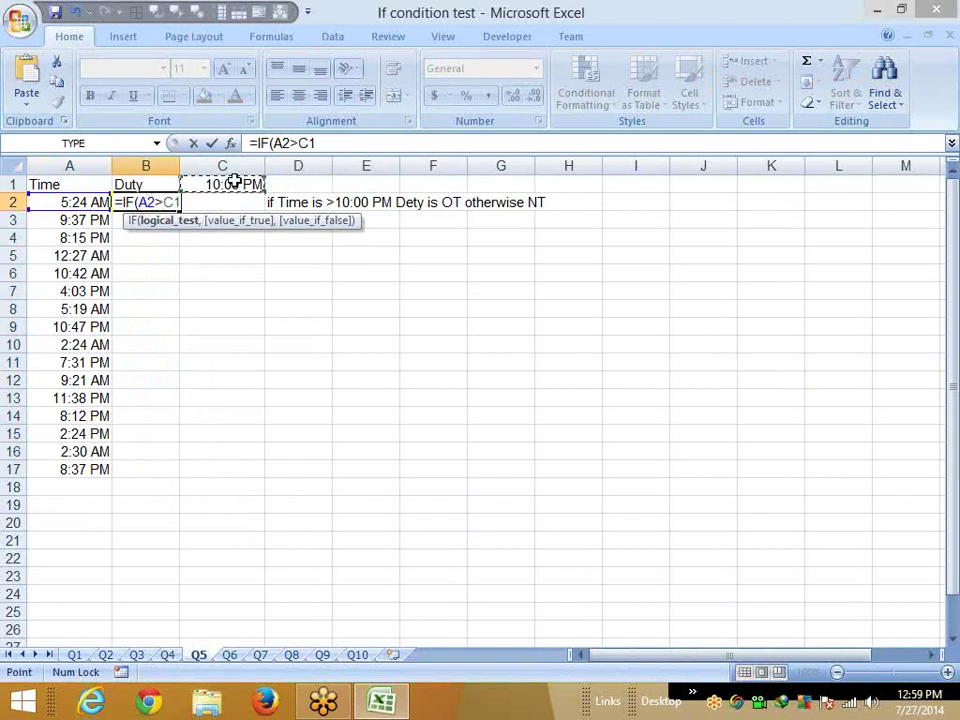
pyautogui.write(',')
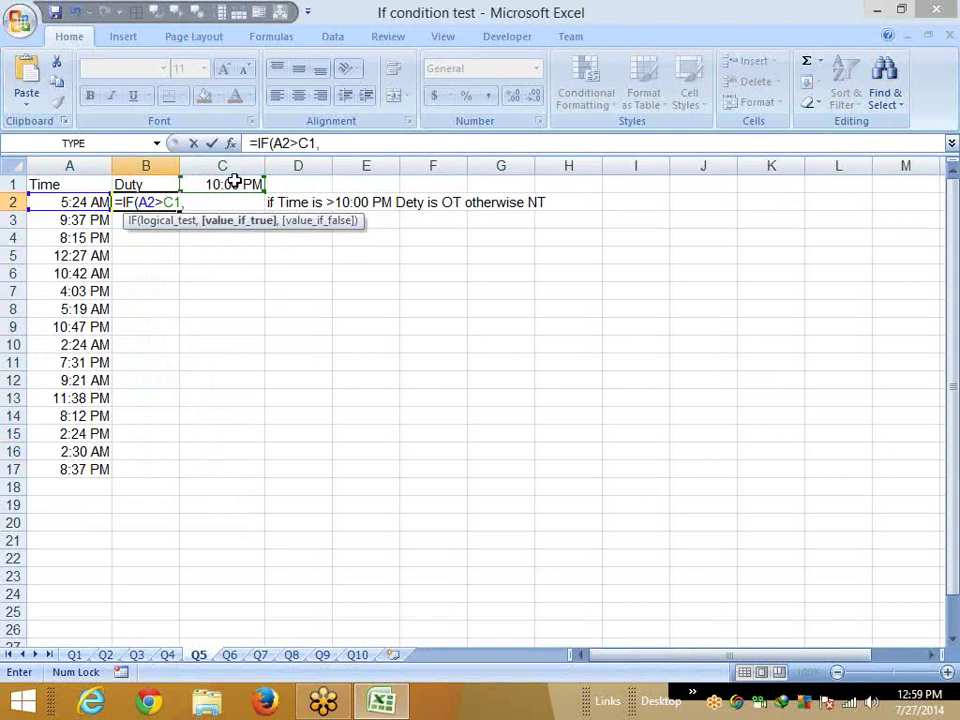
pyautogui.write('"O')
pyautogui.write('T","')
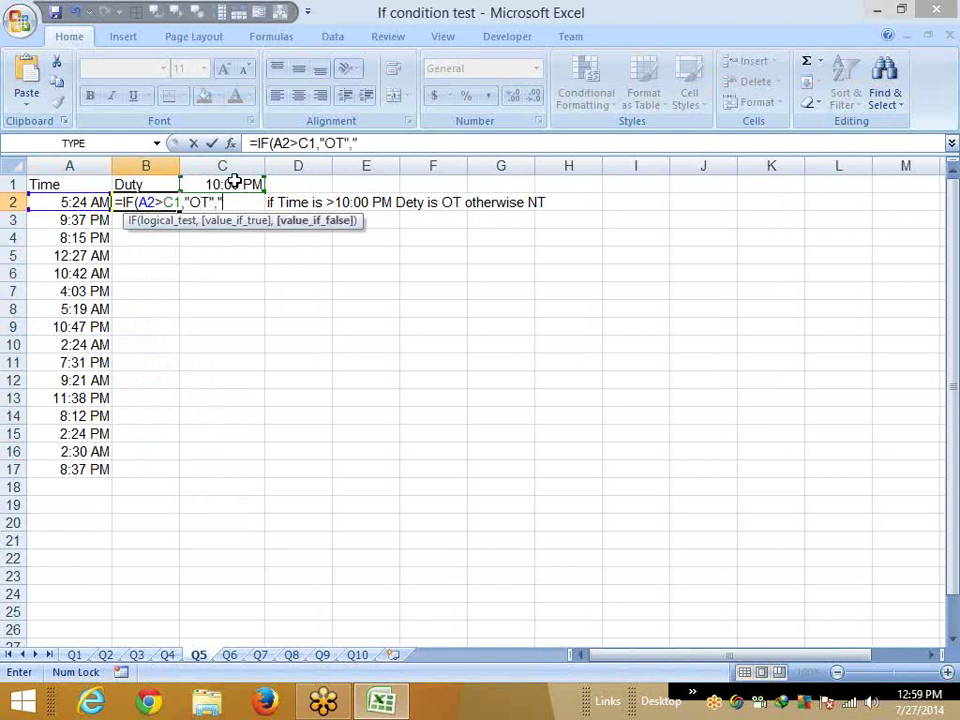
pyautogui.write('NT')
pyautogui.write('"')
pyautogui.press('Return')
pyautogui.press('Up')
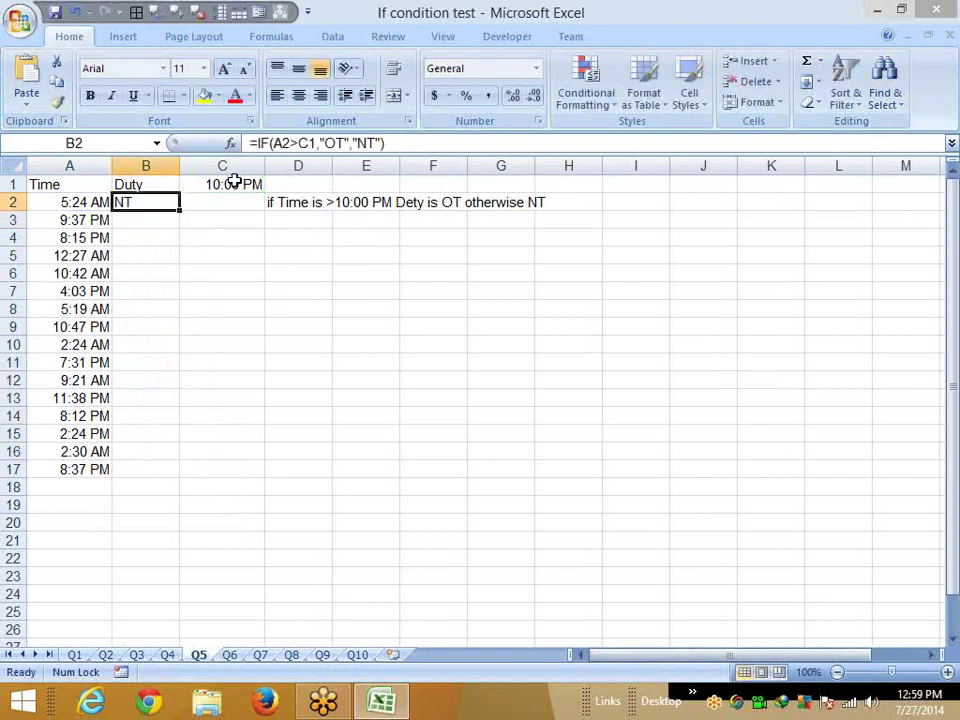
pyautogui.click(312, 145)
pyautogui.press('F4')
pyautogui.press('Return')
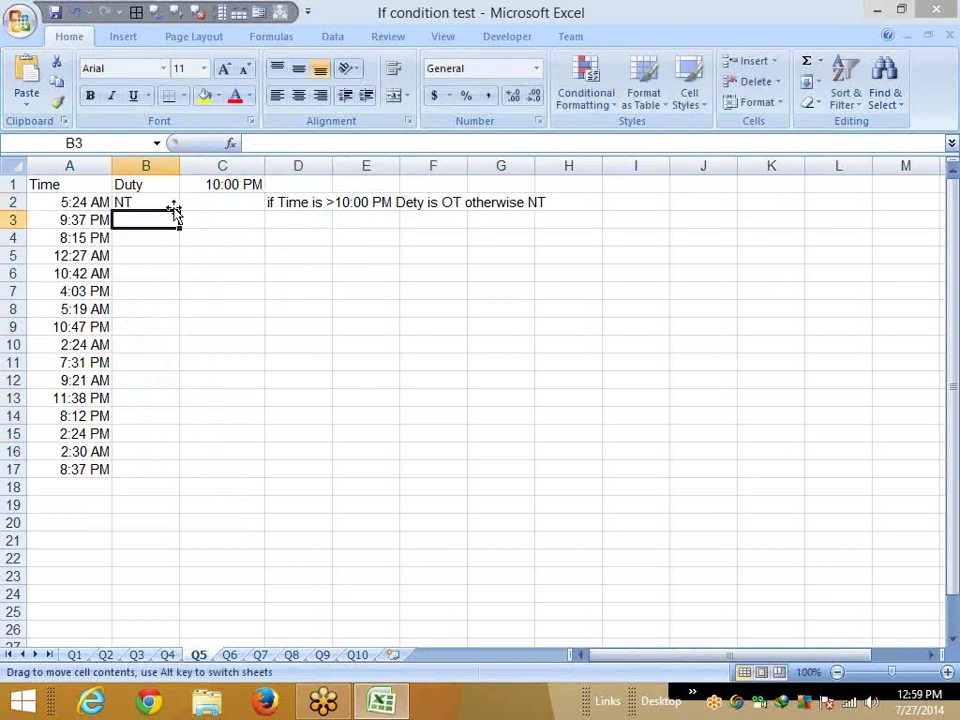
# Copy the Duty formula down from B2 through B17
pyautogui.click(145, 202)
pyautogui.moveTo(179, 211); pyautogui.dragTo(170, 244)
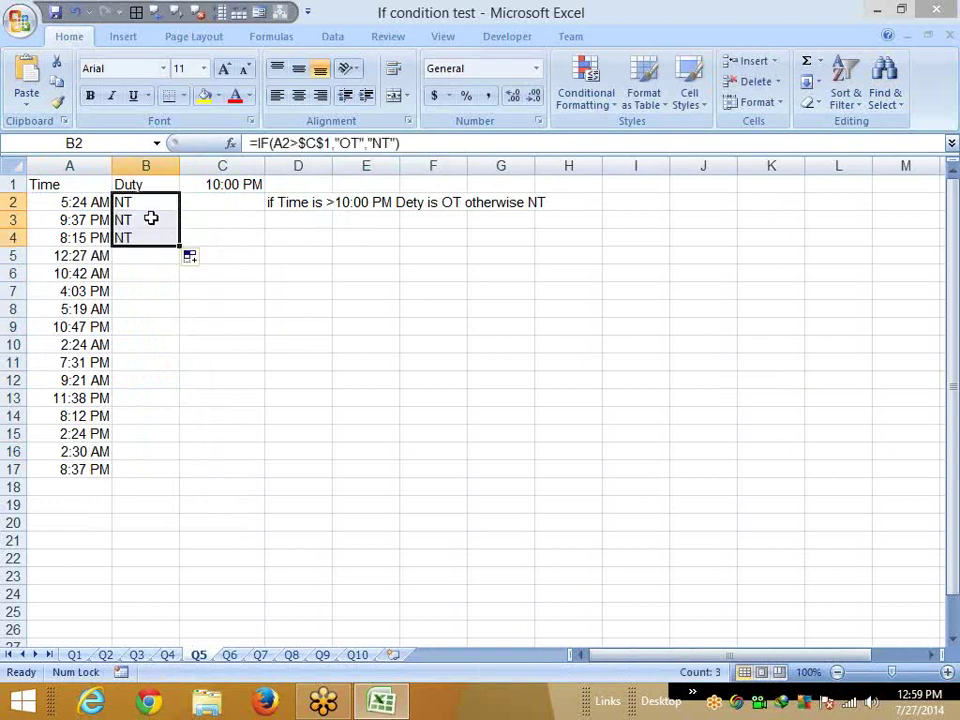
pyautogui.click(150, 218)
pyautogui.doubleClick(316, 143)
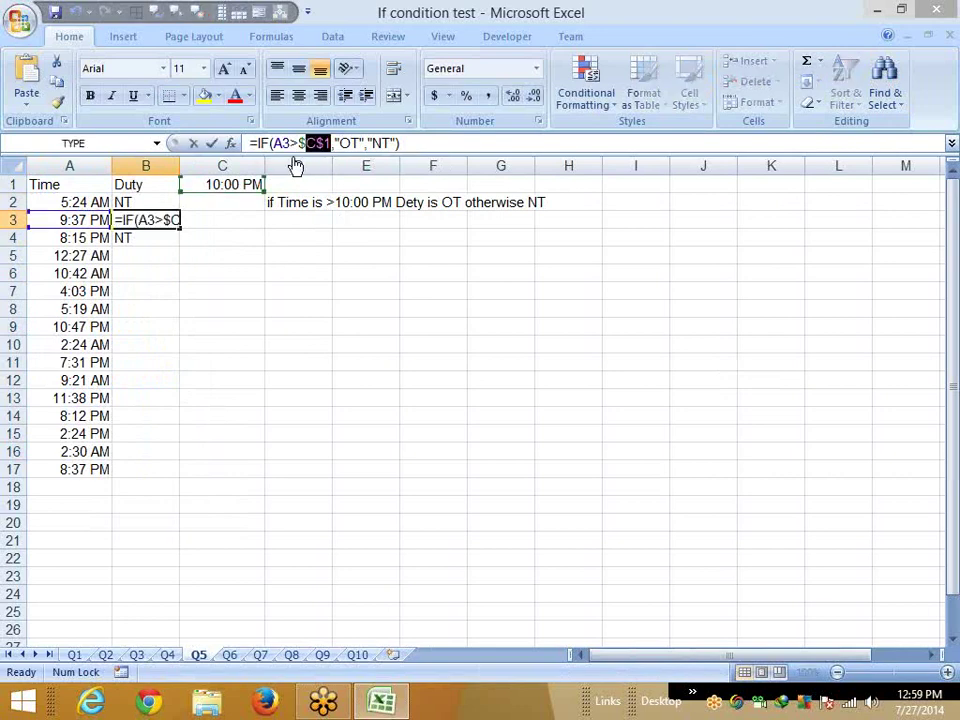
pyautogui.press('Escape')
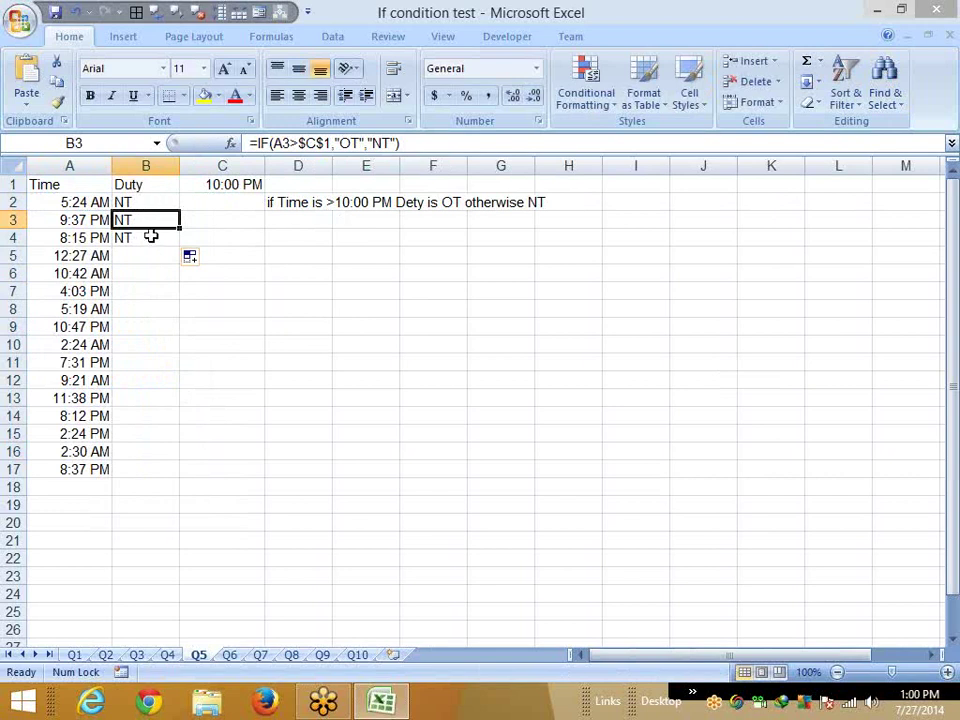
pyautogui.click(167, 654)
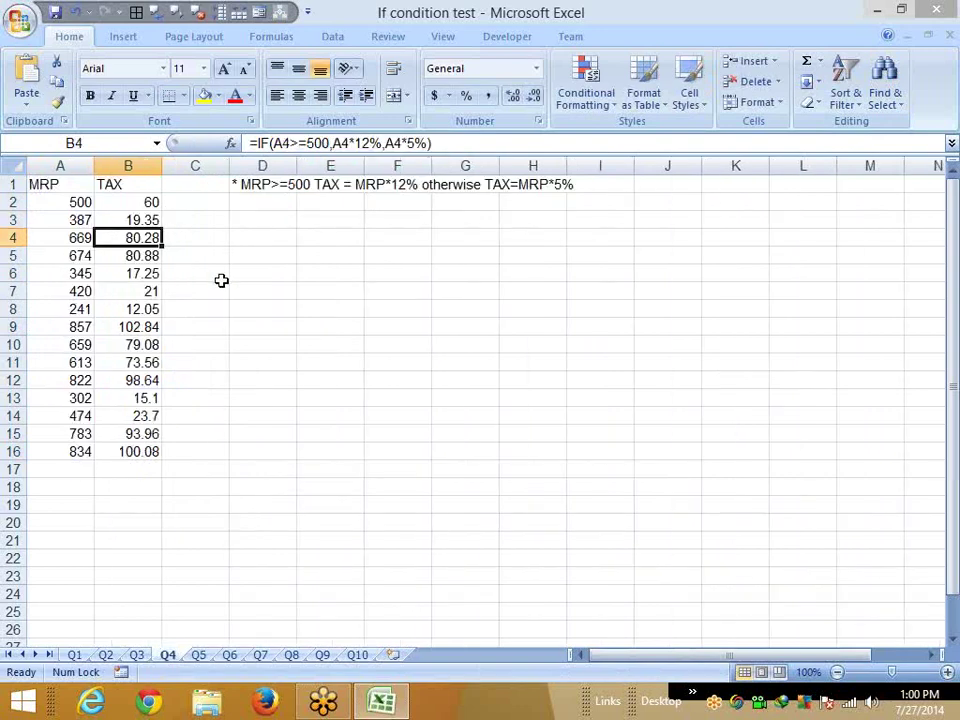
pyautogui.click(199, 655)
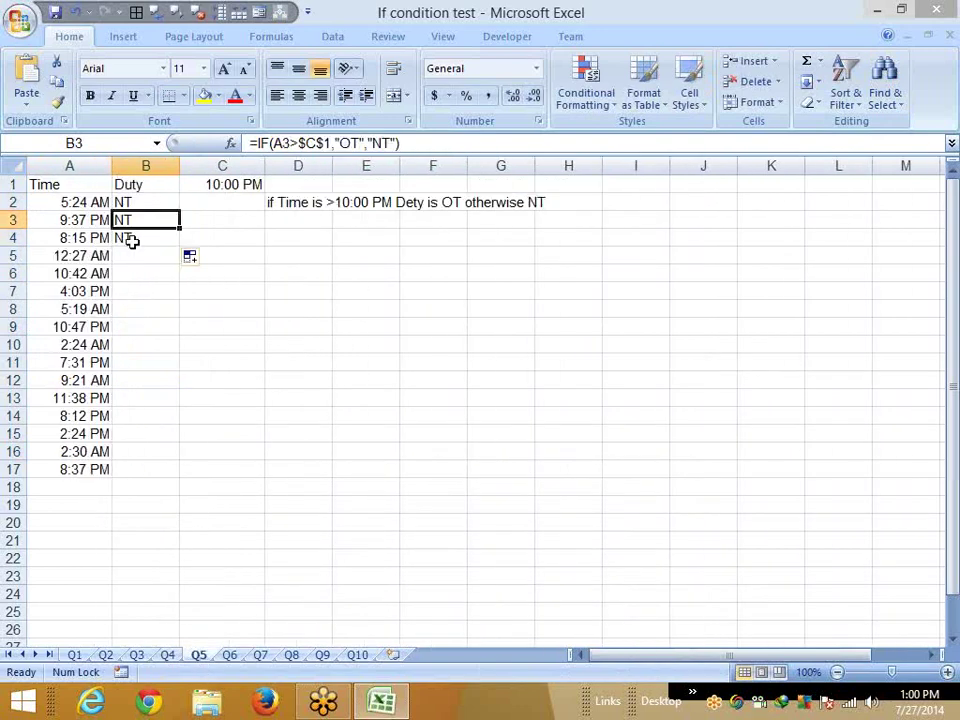
pyautogui.click(176, 243)
pyautogui.doubleClick(176, 243)
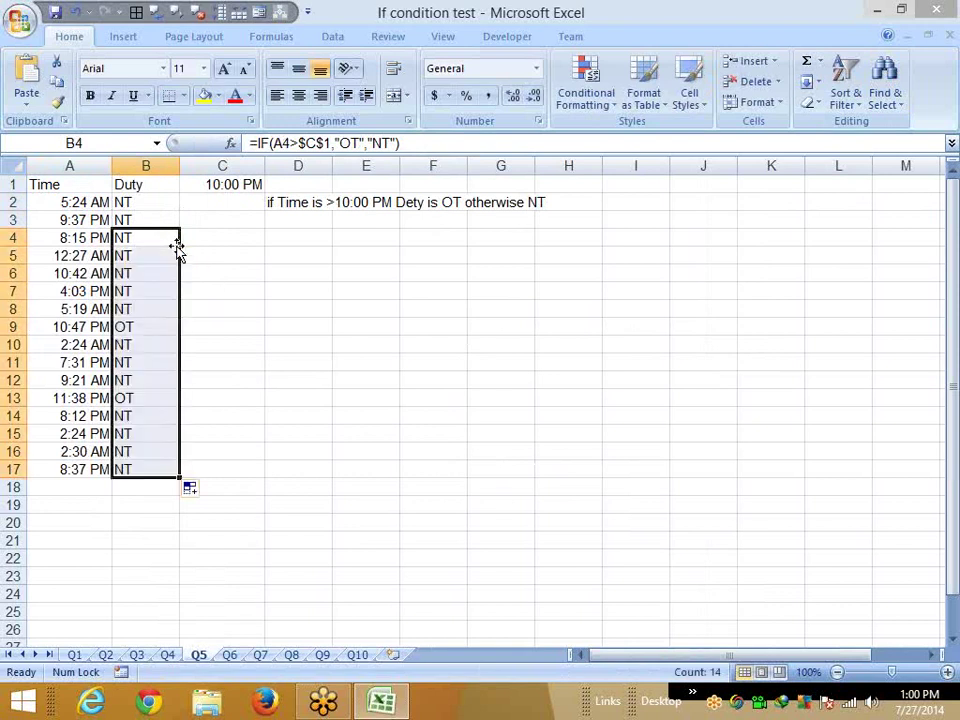
# Replace the C1 reference in B3's formula with TIME(22,0,0), giving =IF(A3>TIME(22,0,0),"OT","NT")
pyautogui.click(135, 220)
pyautogui.click(331, 143)
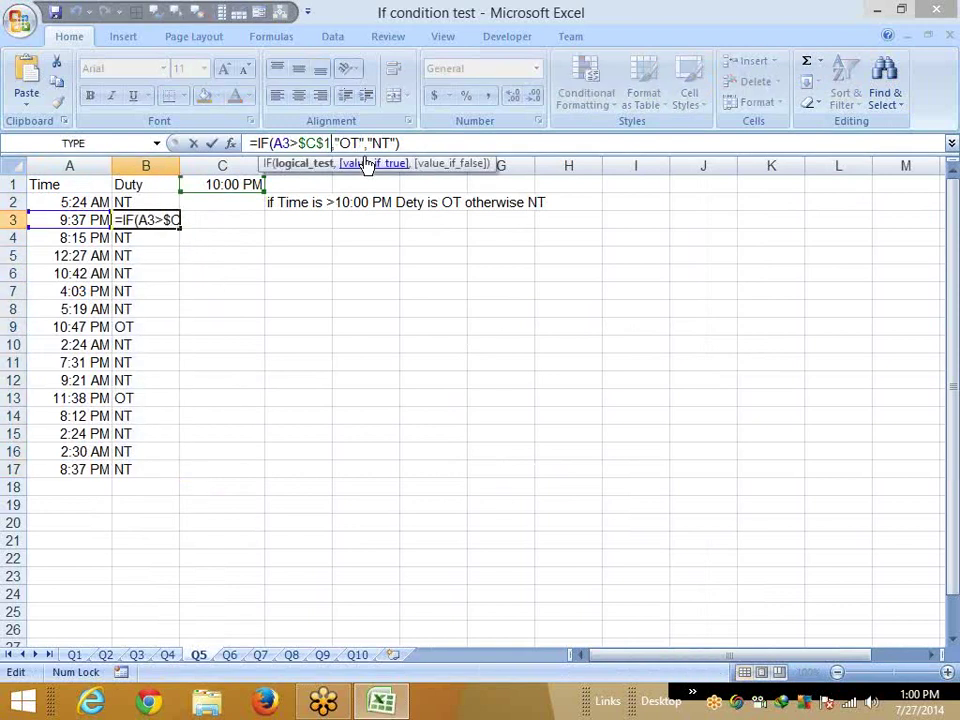
pyautogui.press('BackSpace')
pyautogui.press('BackSpace')
pyautogui.press('BackSpace')
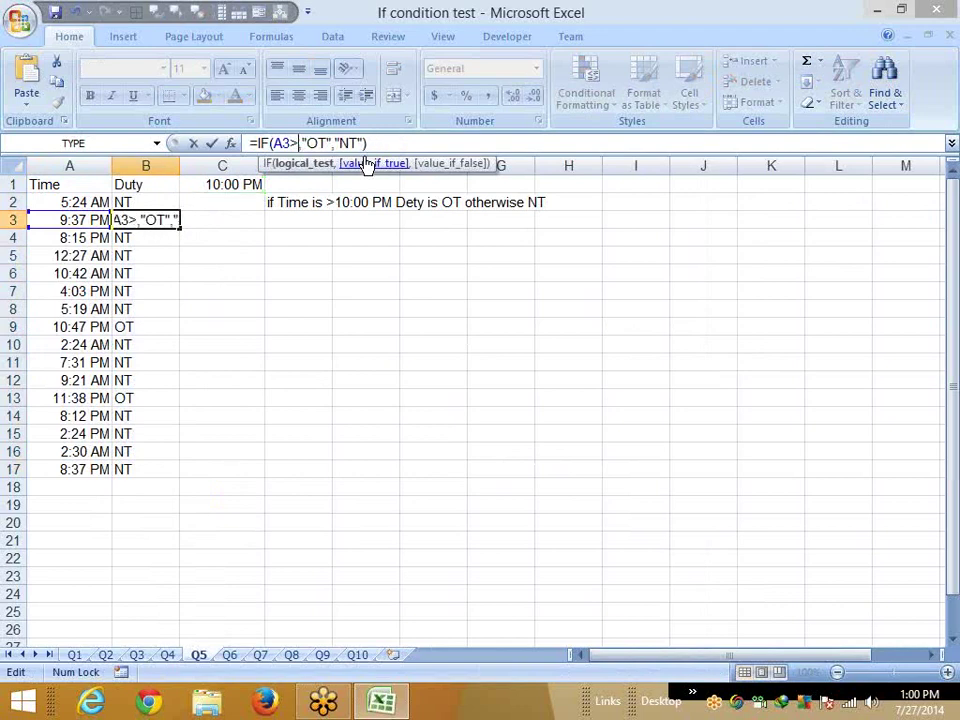
pyautogui.write('tim')
pyautogui.press('Tab')
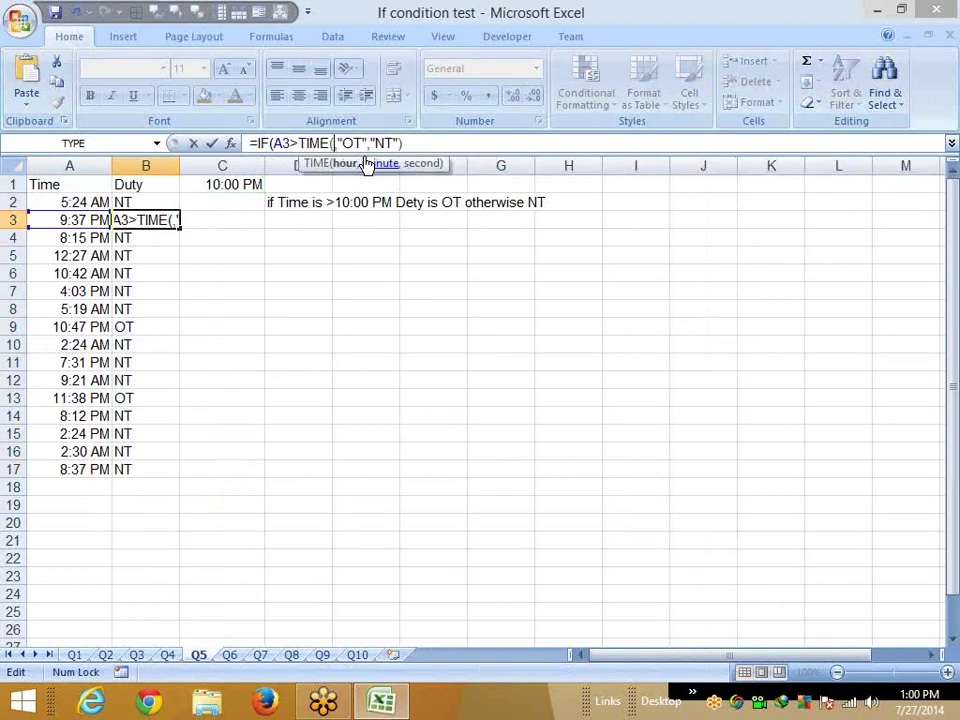
pyautogui.write('1')
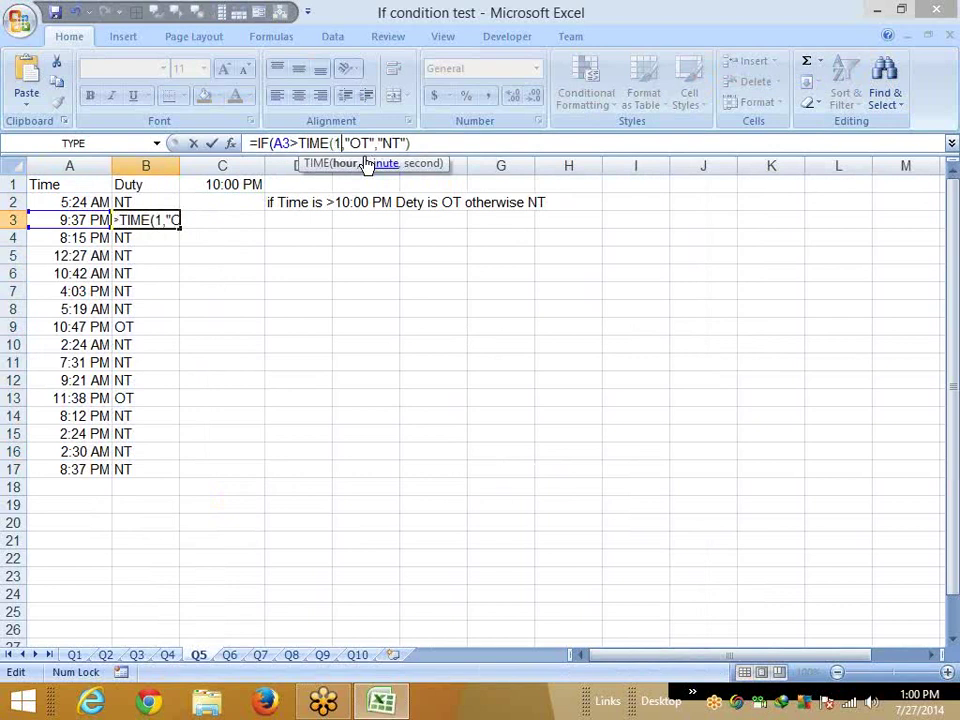
pyautogui.write('0,00')
pyautogui.press('BackSpace')
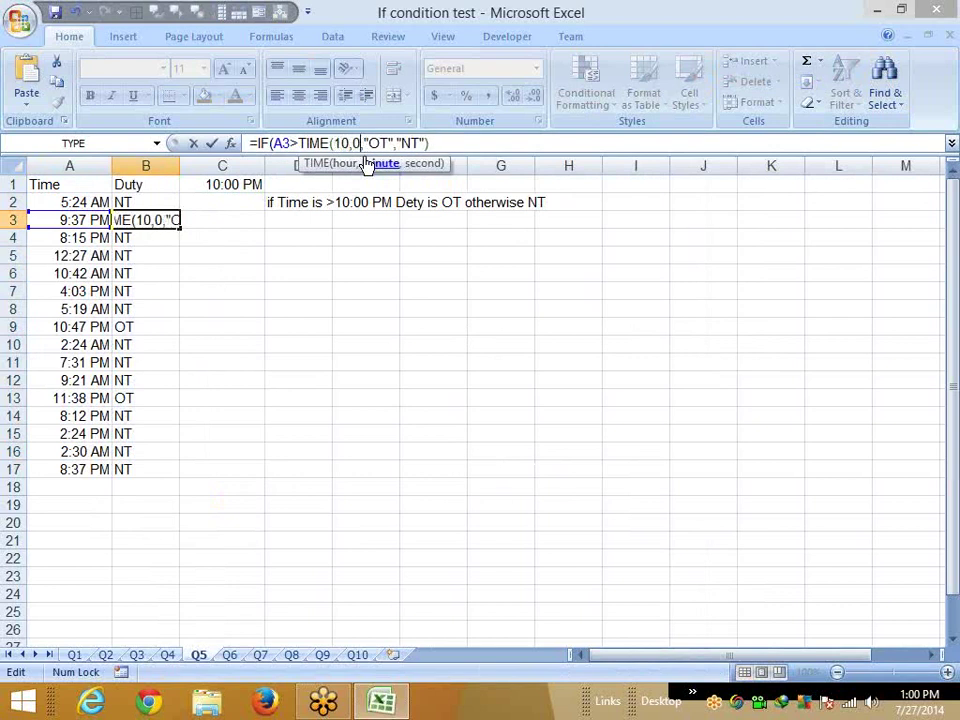
pyautogui.press('BackSpace')
pyautogui.press('BackSpace')
pyautogui.press('BackSpace')
pyautogui.press('BackSpace')
pyautogui.write('2')
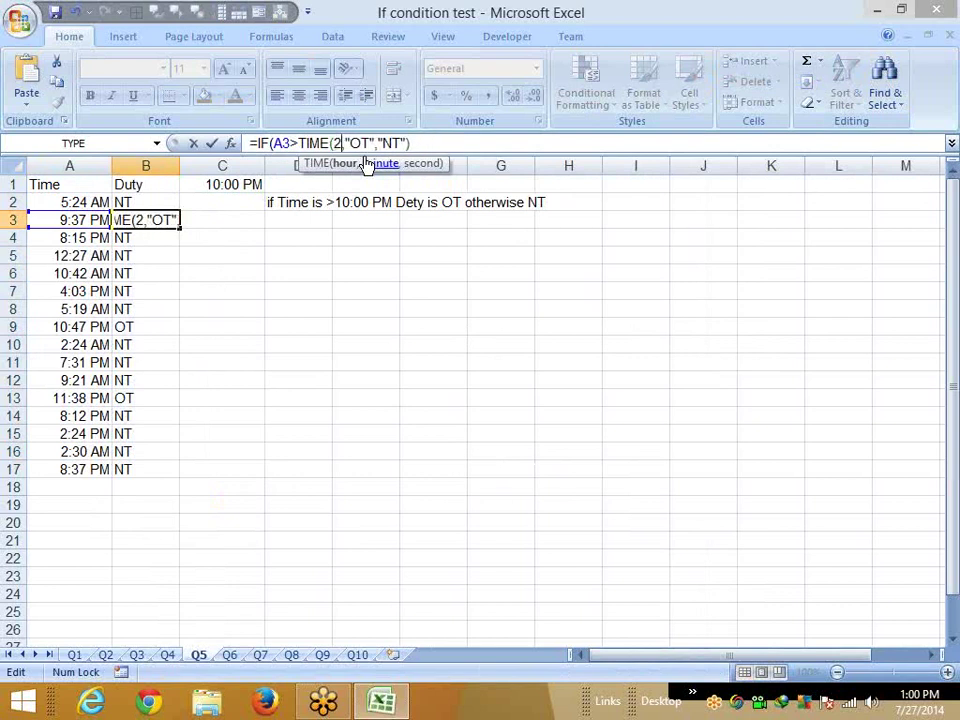
pyautogui.write('2,00,0')
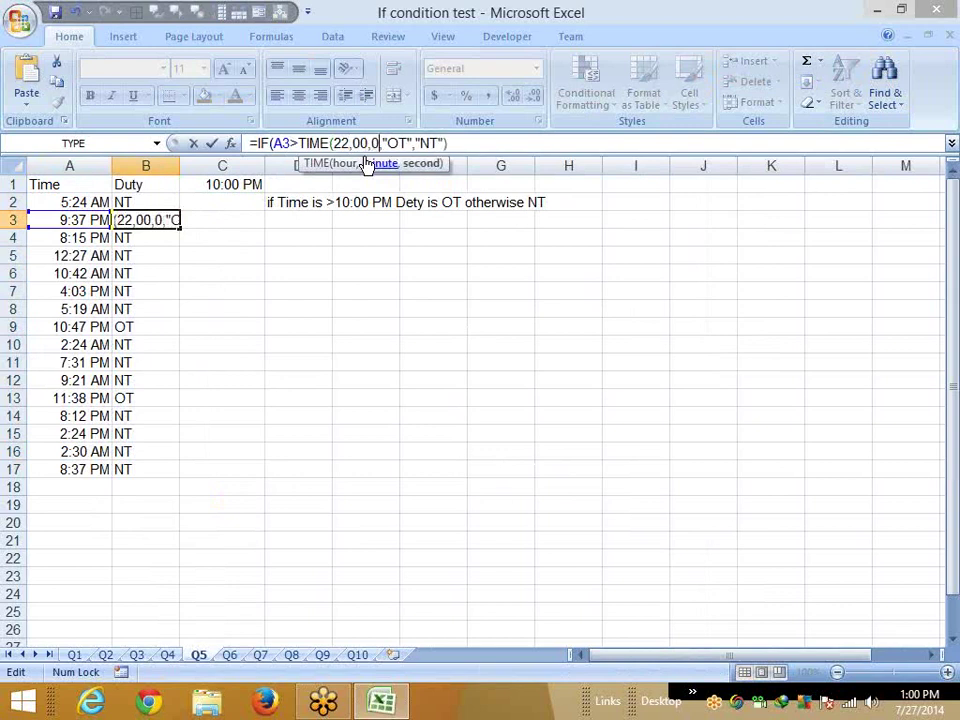
pyautogui.write('0)')
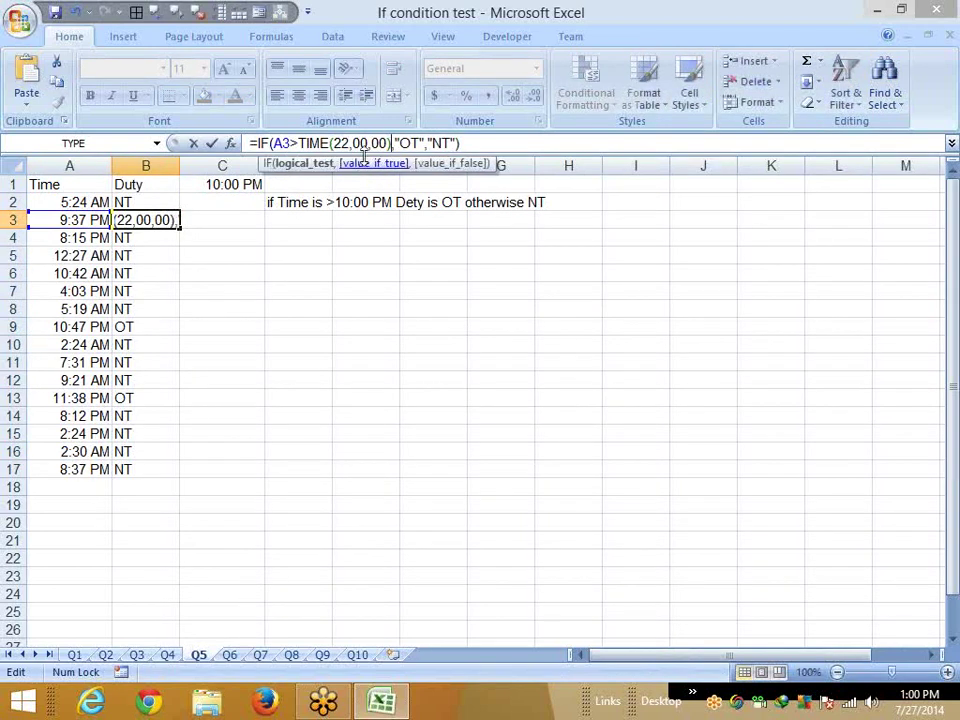
pyautogui.press('Return')
pyautogui.press('Up')
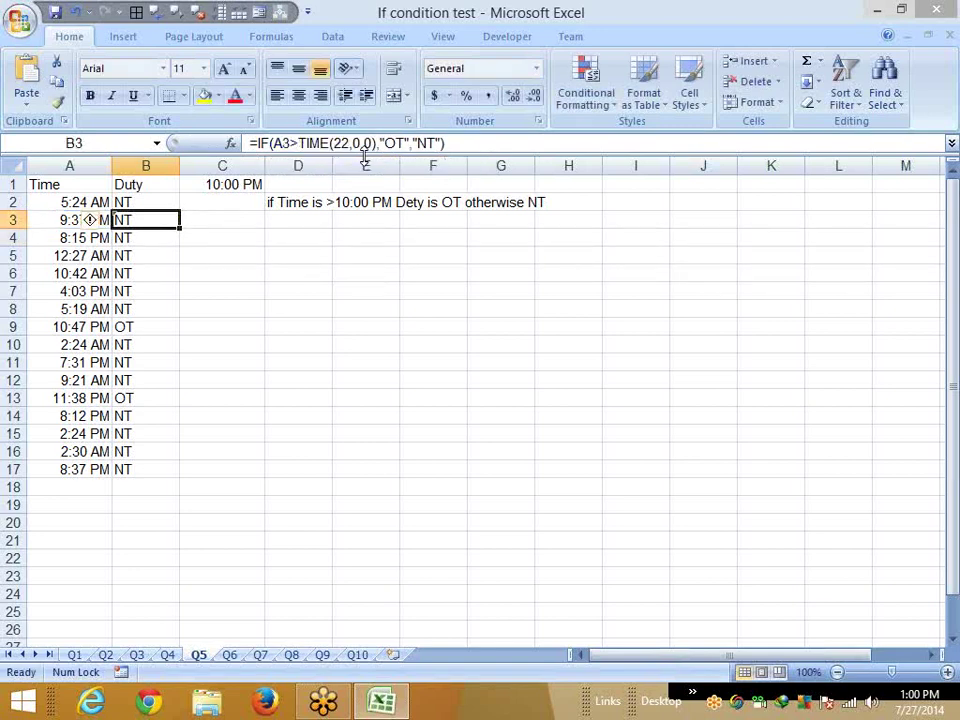
# Switch to sheet Q6 and deselect the Result column
pyautogui.click(229, 654)
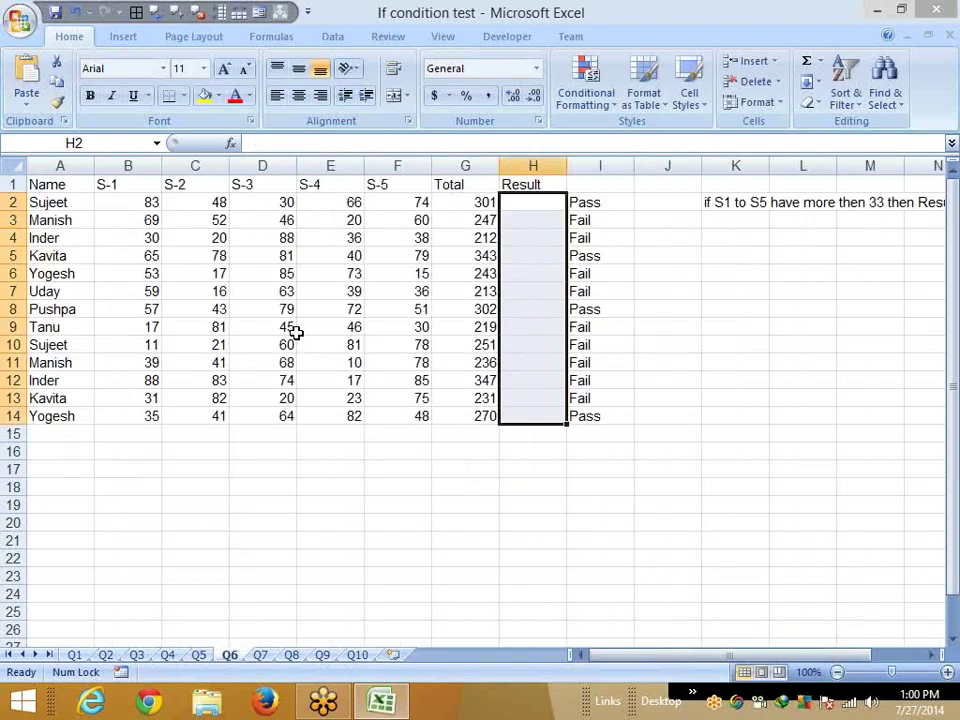
pyautogui.click(272, 455)
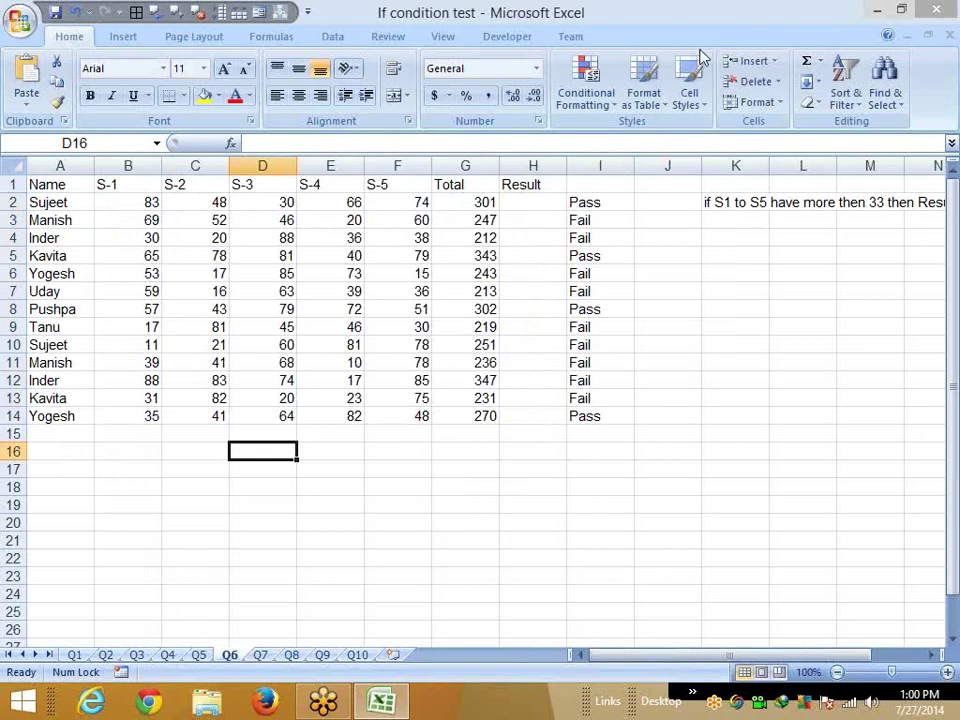
pyautogui.click(709, 273)
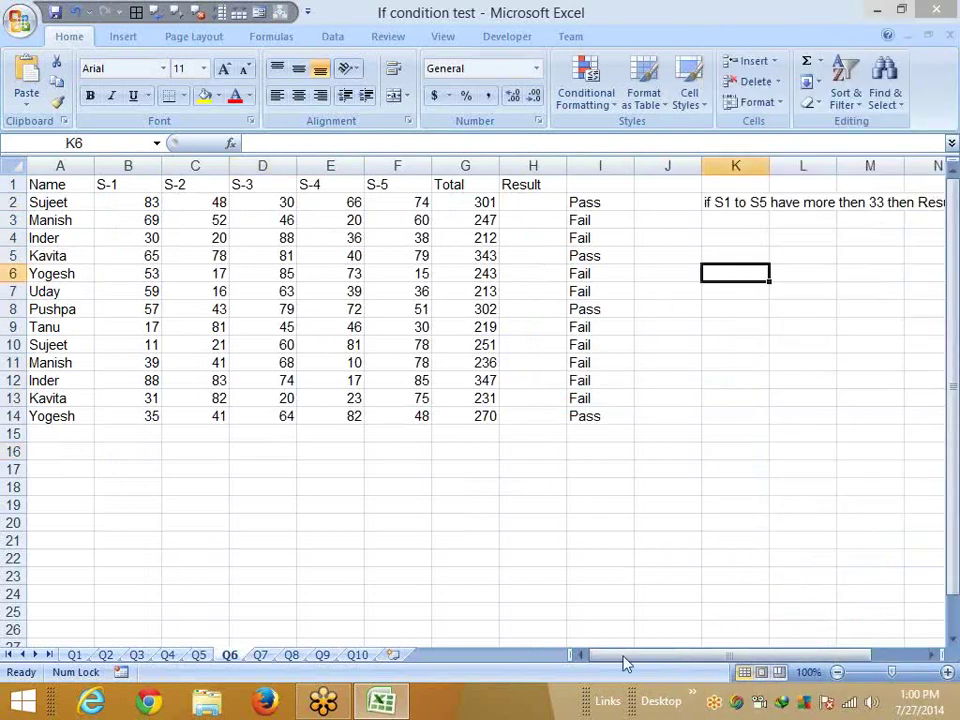
pyautogui.moveTo(630, 661); pyautogui.dragTo(673, 663)
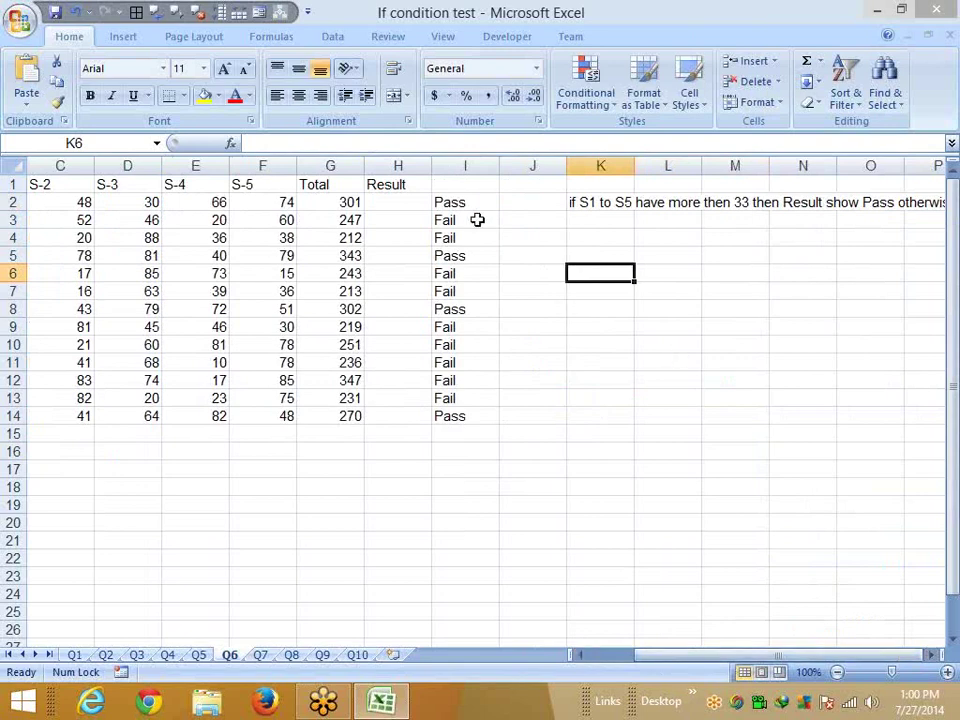
# Clear the existing Pass/Fail answers from column I
pyautogui.click(425, 202)
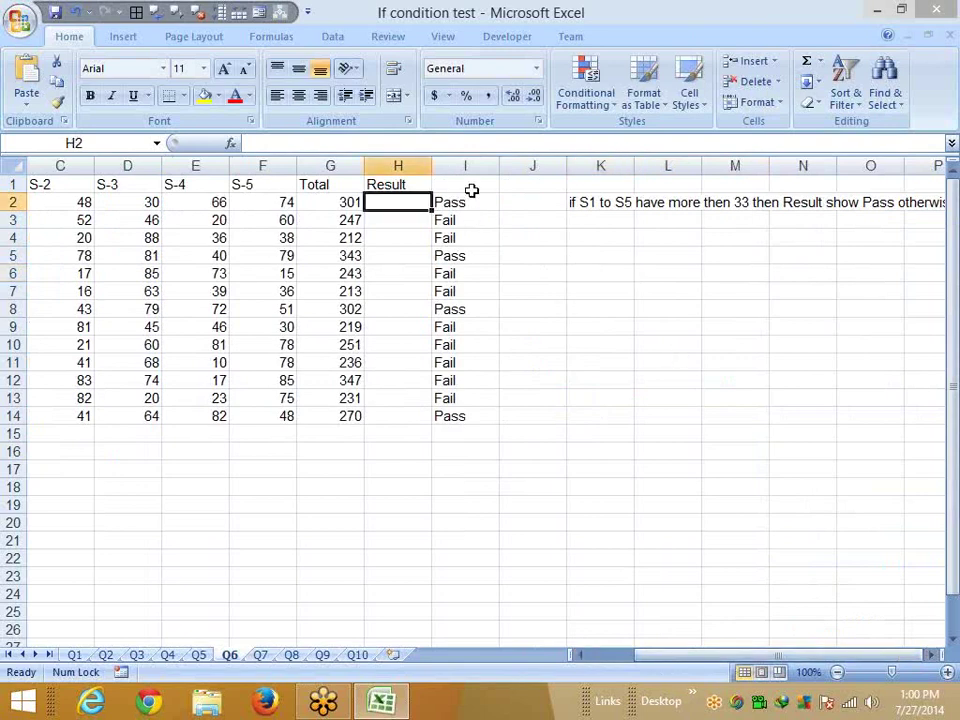
pyautogui.moveTo(465, 184); pyautogui.dragTo(471, 480)
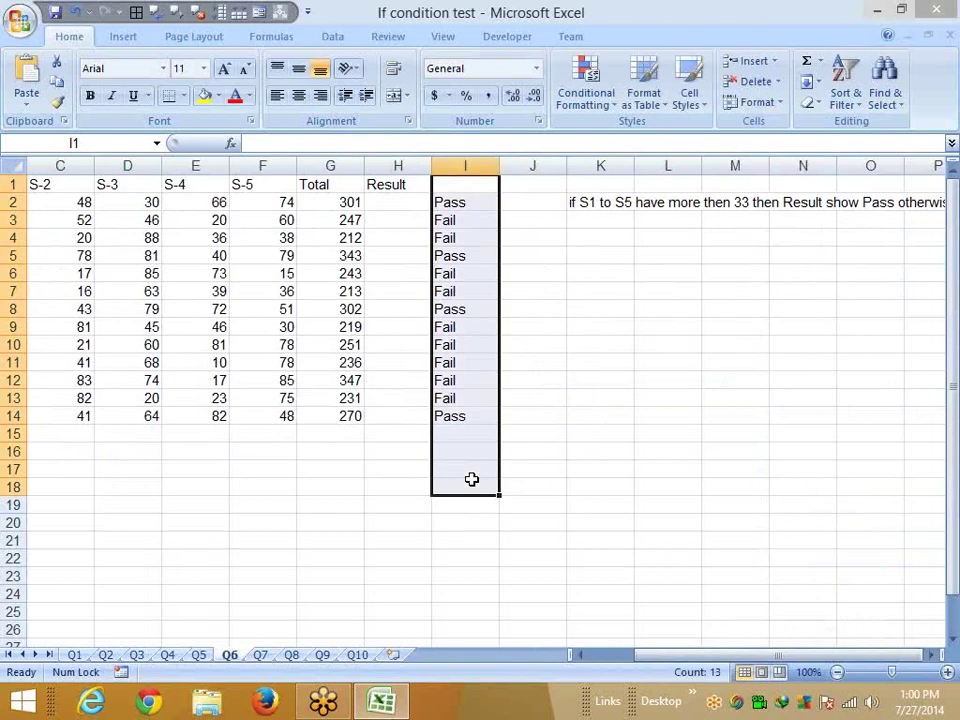
pyautogui.press('Delete')
pyautogui.click(540, 558)
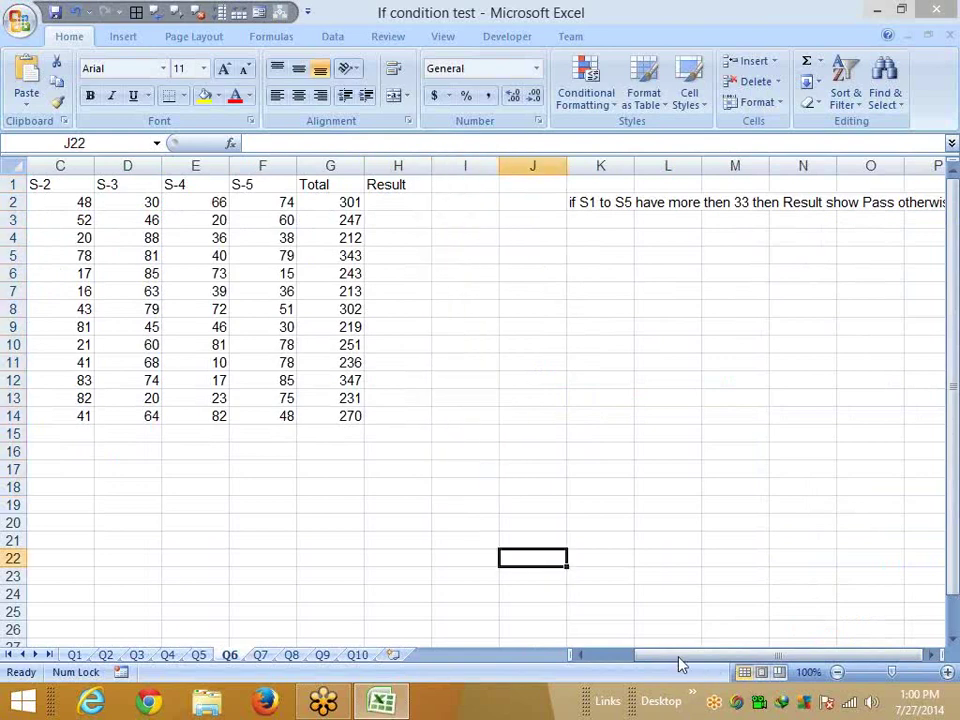
pyautogui.moveTo(678, 663); pyautogui.dragTo(630, 663)
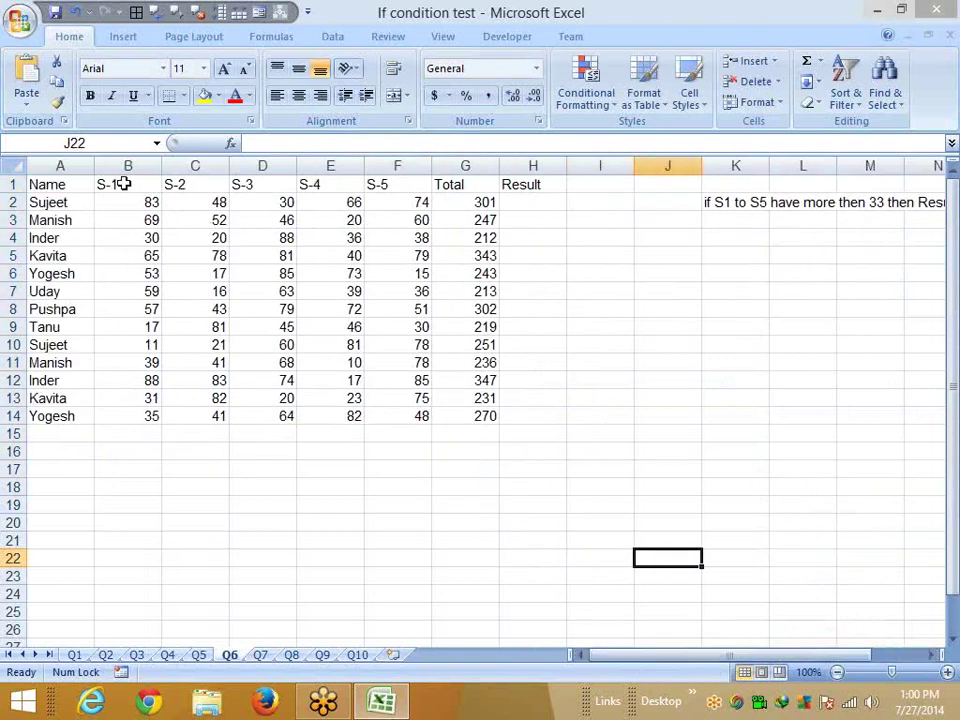
pyautogui.moveTo(123, 184); pyautogui.dragTo(418, 186)
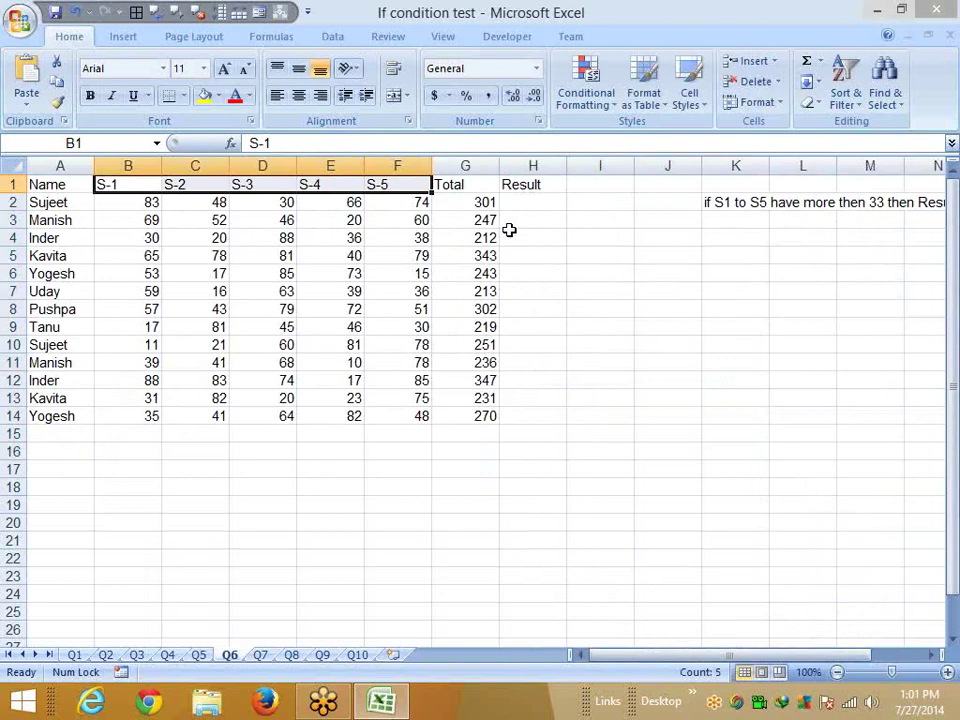
pyautogui.press('Right')
pyautogui.press('Right')
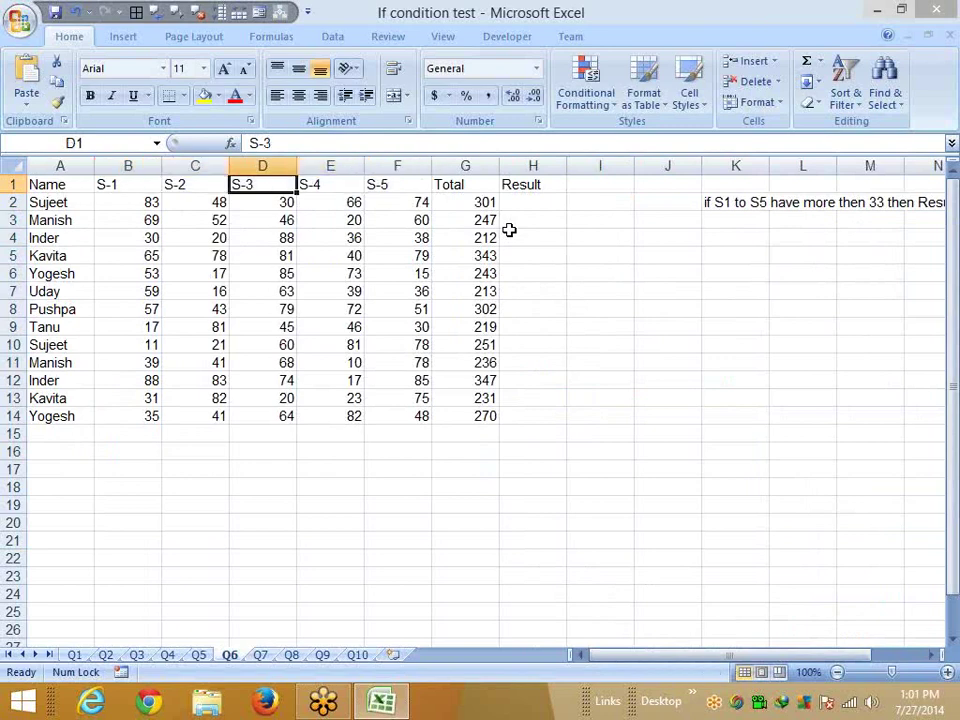
pyautogui.press('Right')
pyautogui.press('Right')
pyautogui.press('Right')
pyautogui.press('Right')
pyautogui.press('Down')
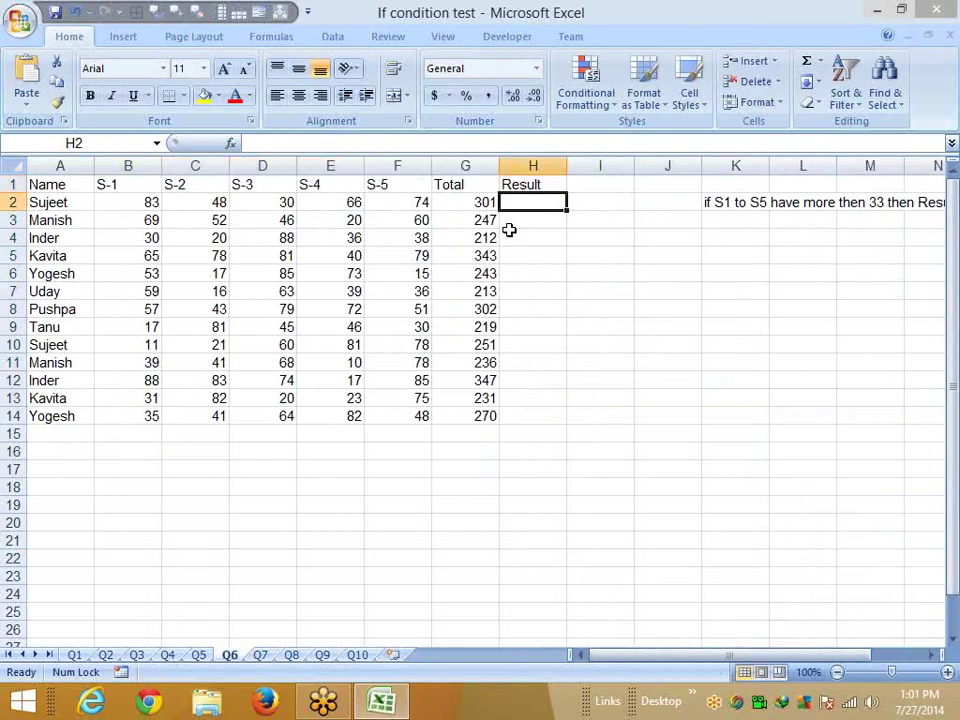
# Start H2's nested IF with the tests B2>33 and C2>=33
pyautogui.write('=IF(')
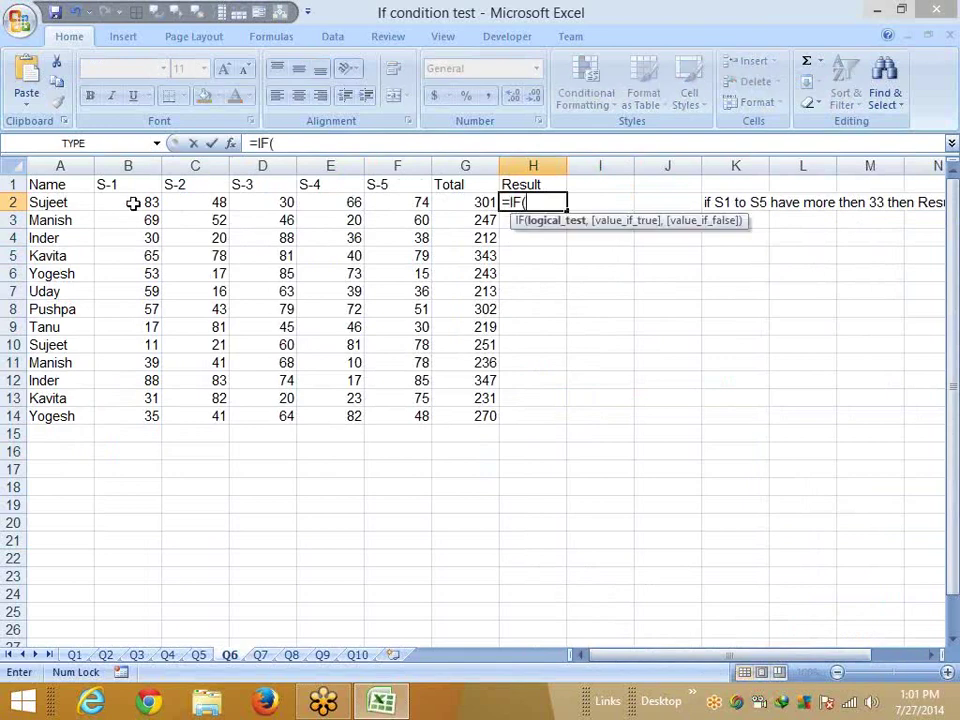
pyautogui.click(133, 204)
pyautogui.write('>33')
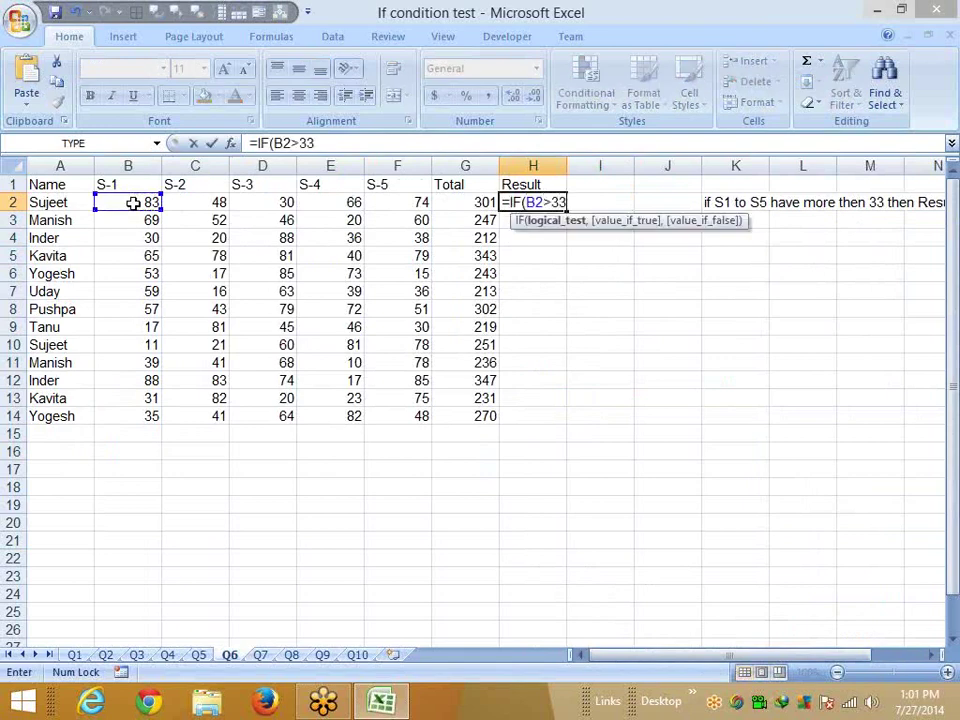
pyautogui.write(',')
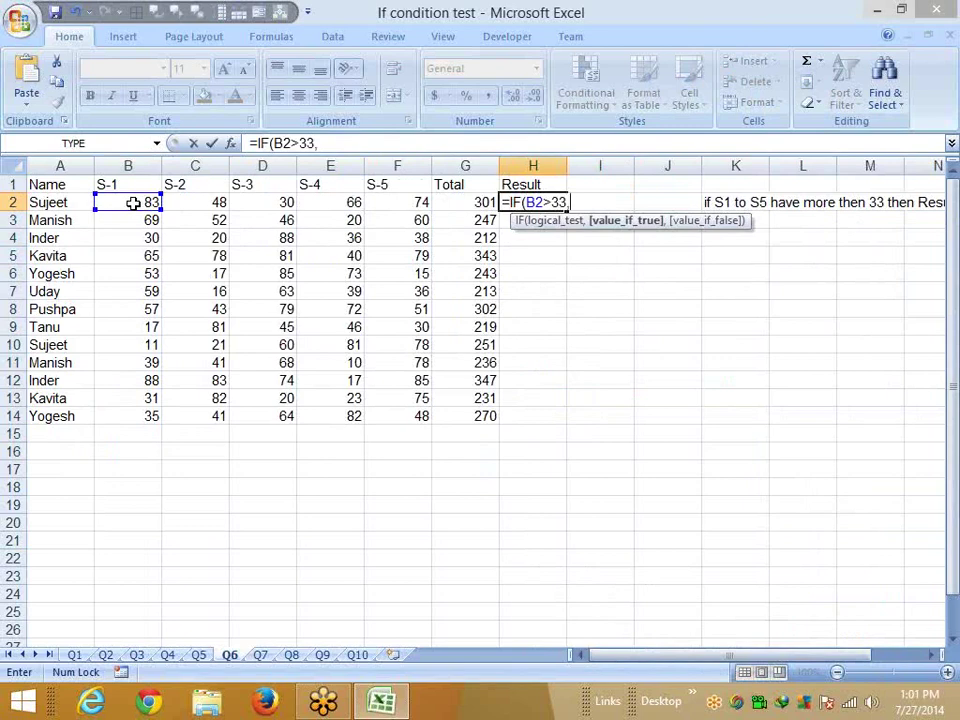
pyautogui.write('IF(')
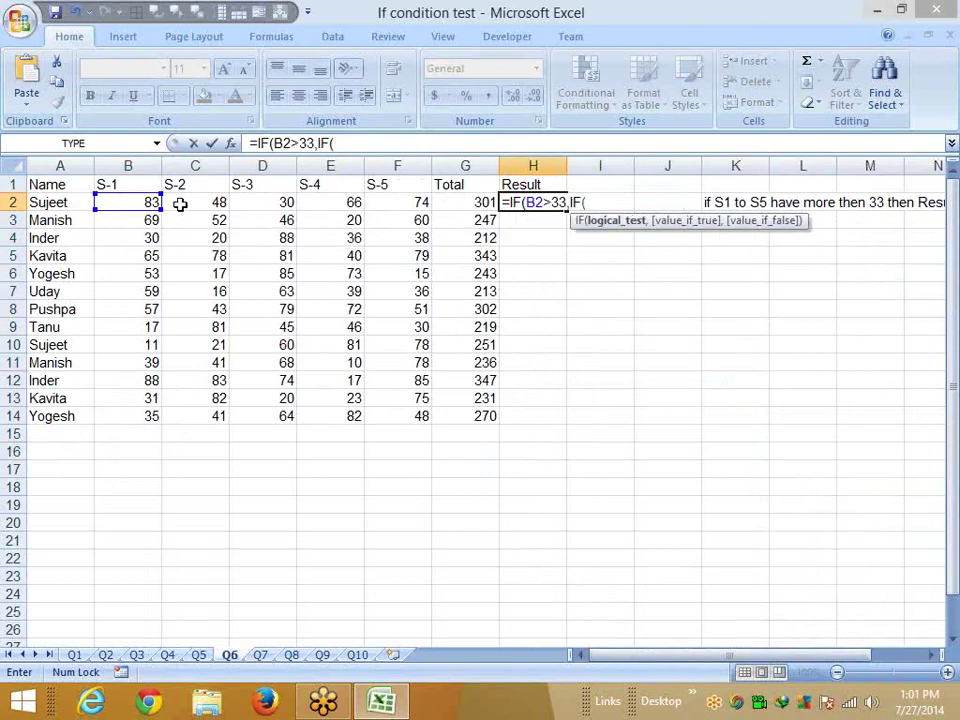
pyautogui.click(180, 204)
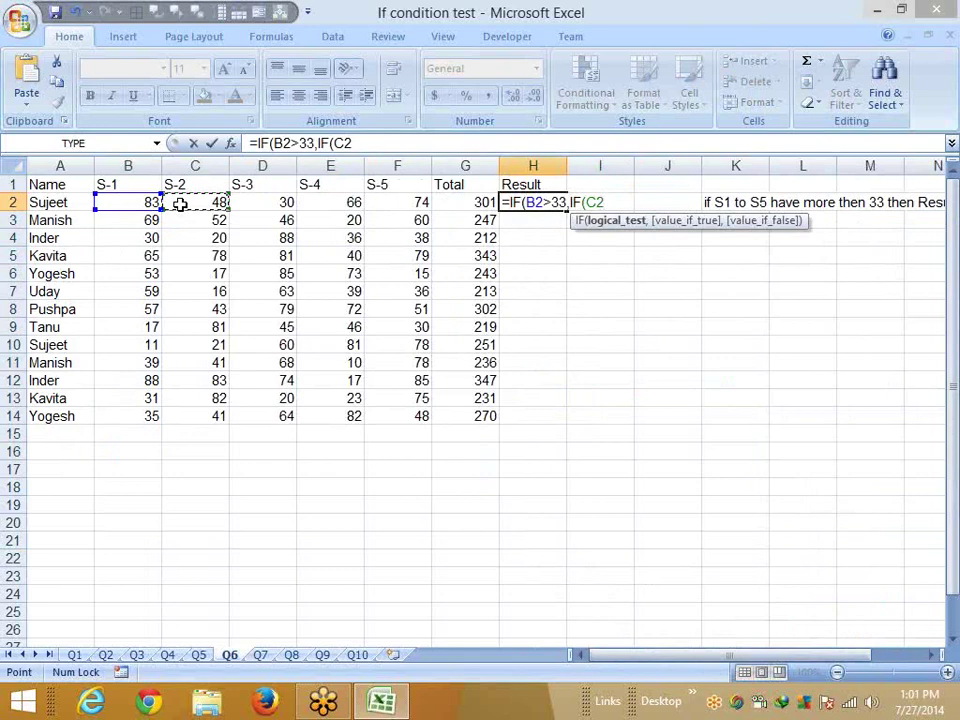
pyautogui.write('>=33')
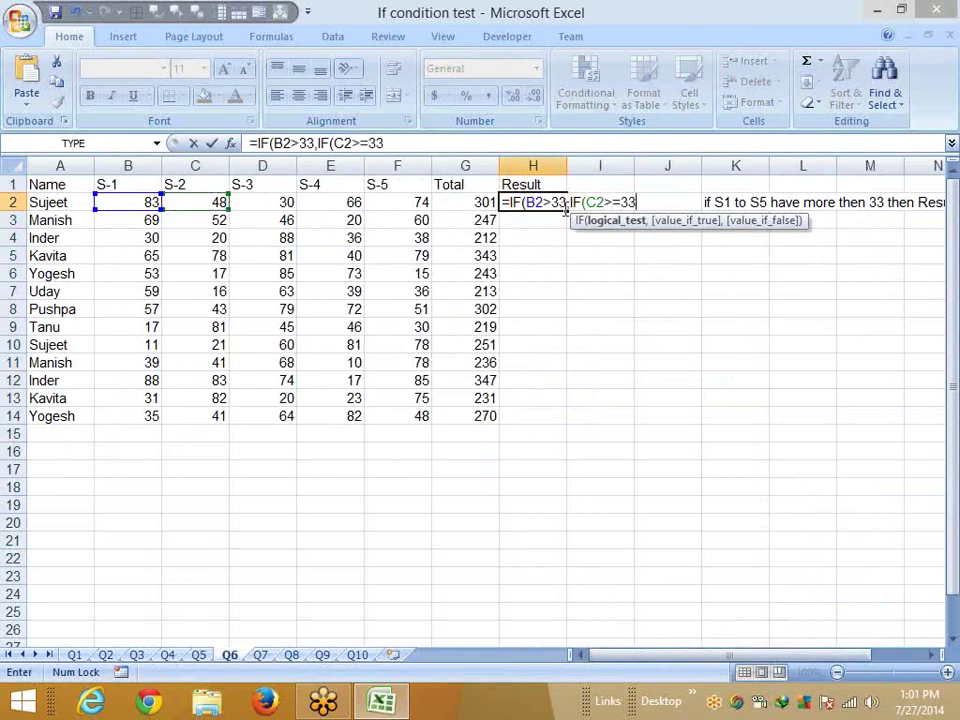
pyautogui.click(567, 203)
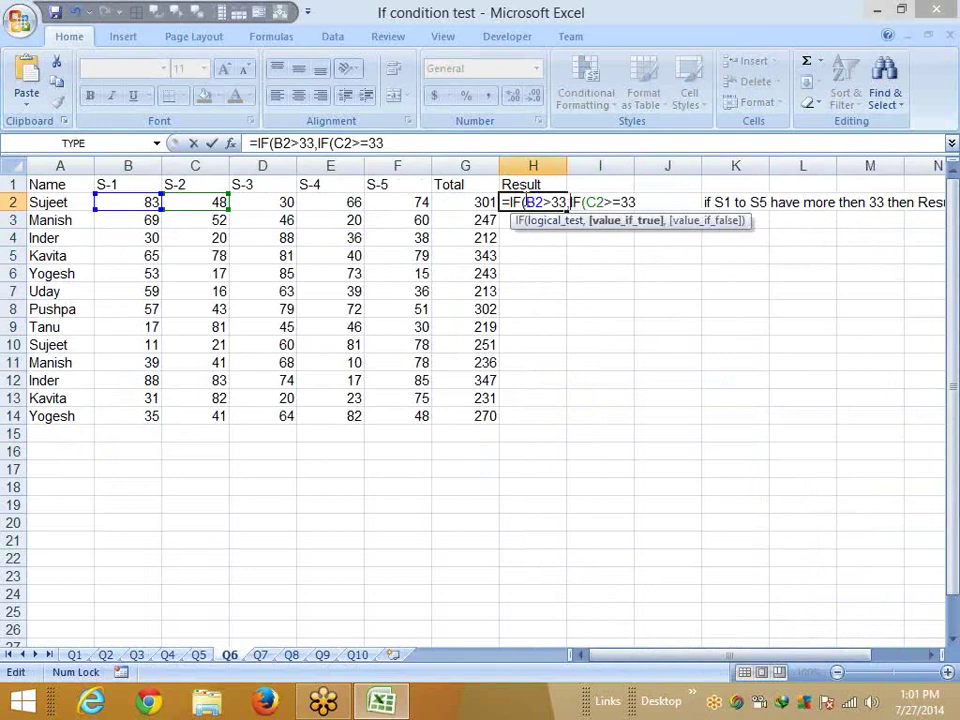
pyautogui.moveTo(525, 202); pyautogui.dragTo(636, 202)
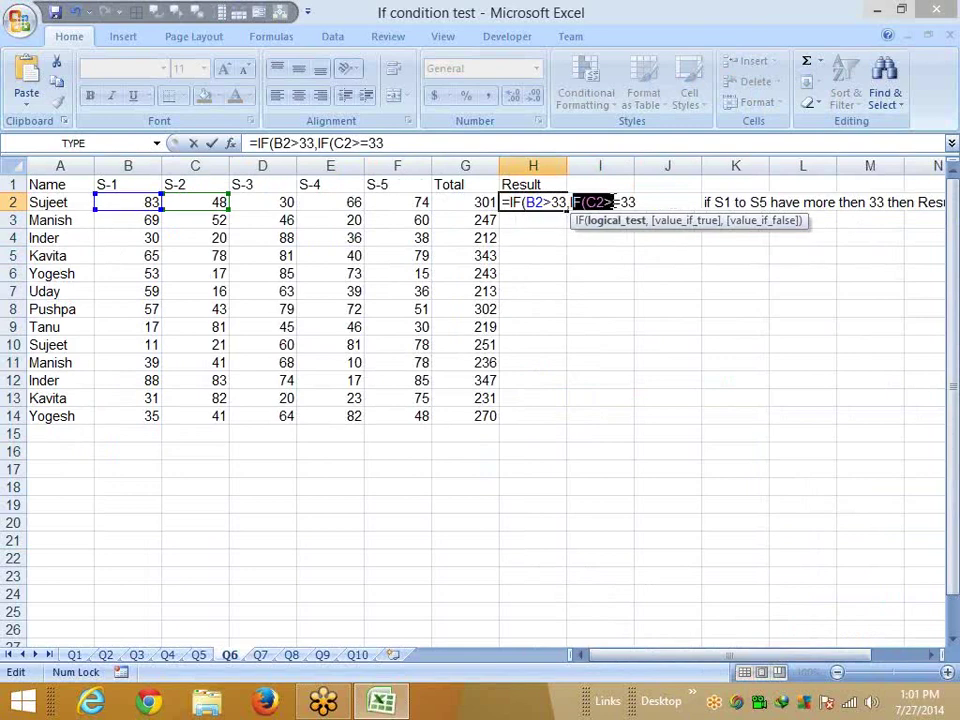
pyautogui.click(638, 202)
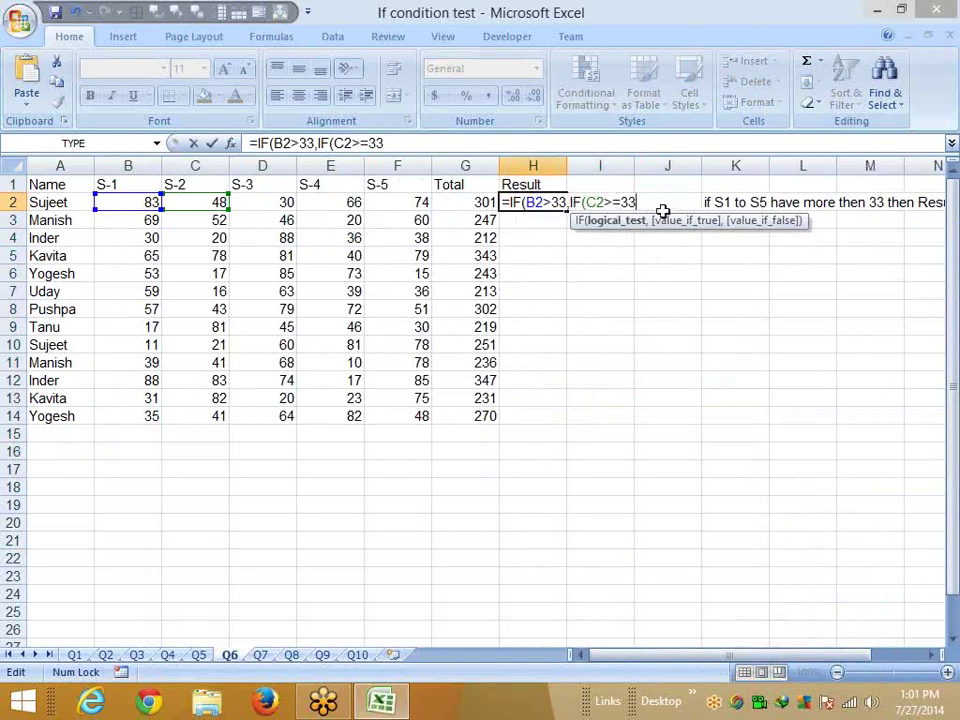
# Nest a third IF level testing D2>=33
pyautogui.write(',if')
pyautogui.press('Tab')
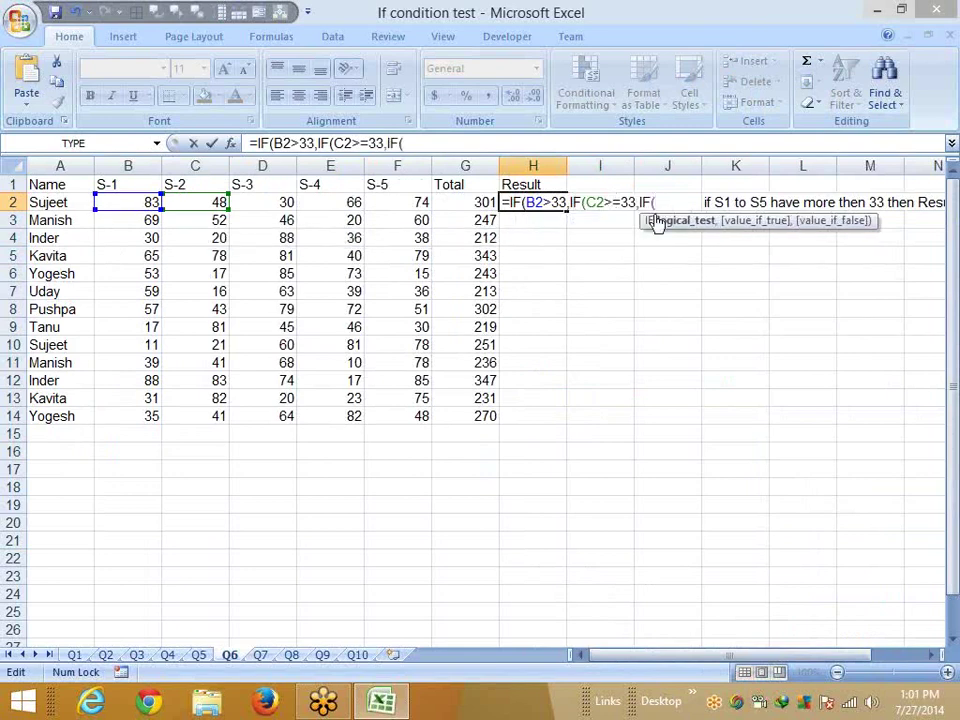
pyautogui.click(275, 202)
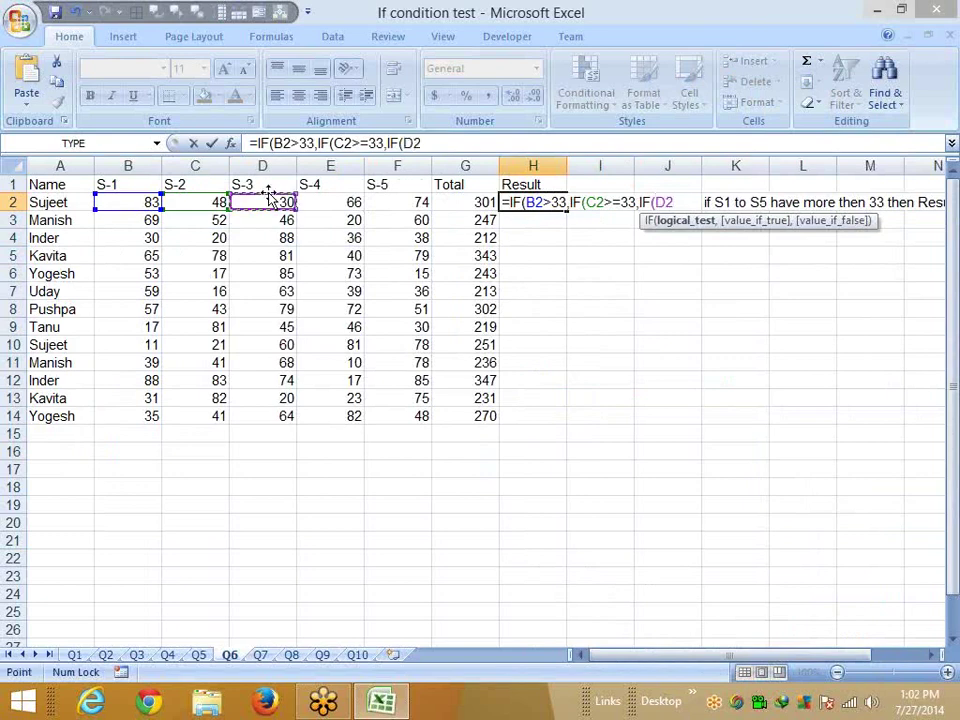
pyautogui.write('>=')
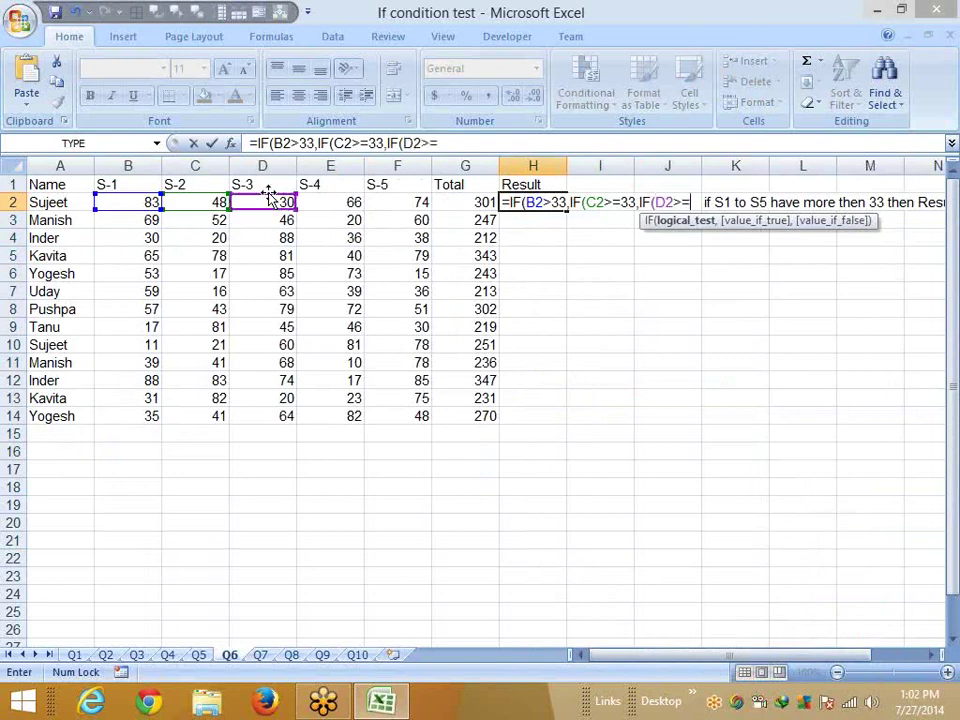
pyautogui.write('33,')
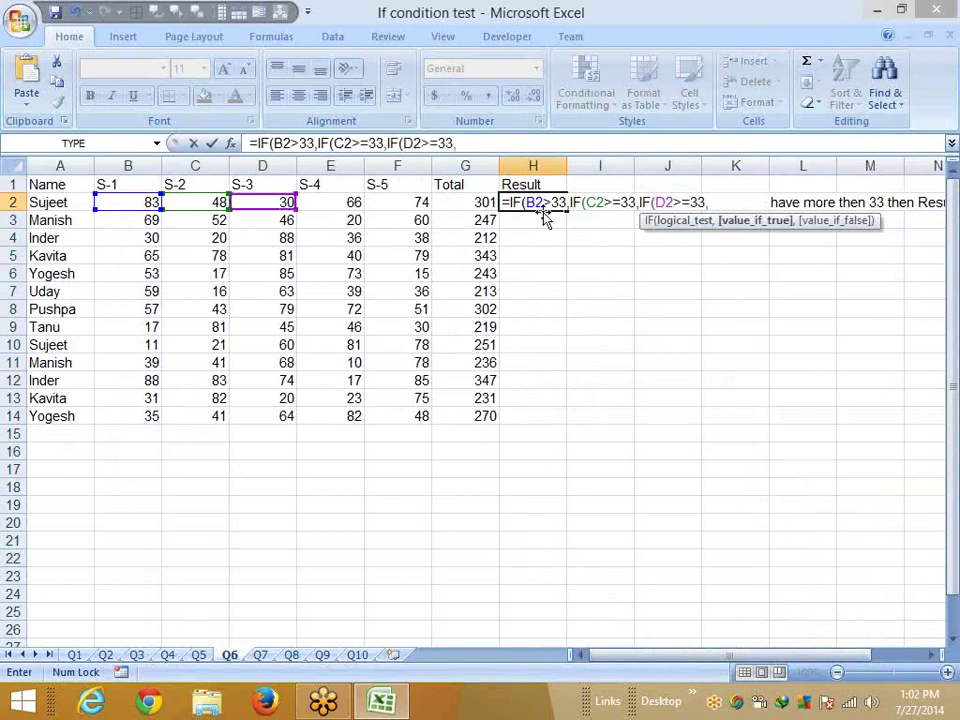
pyautogui.moveTo(533, 202); pyautogui.dragTo(669, 202)
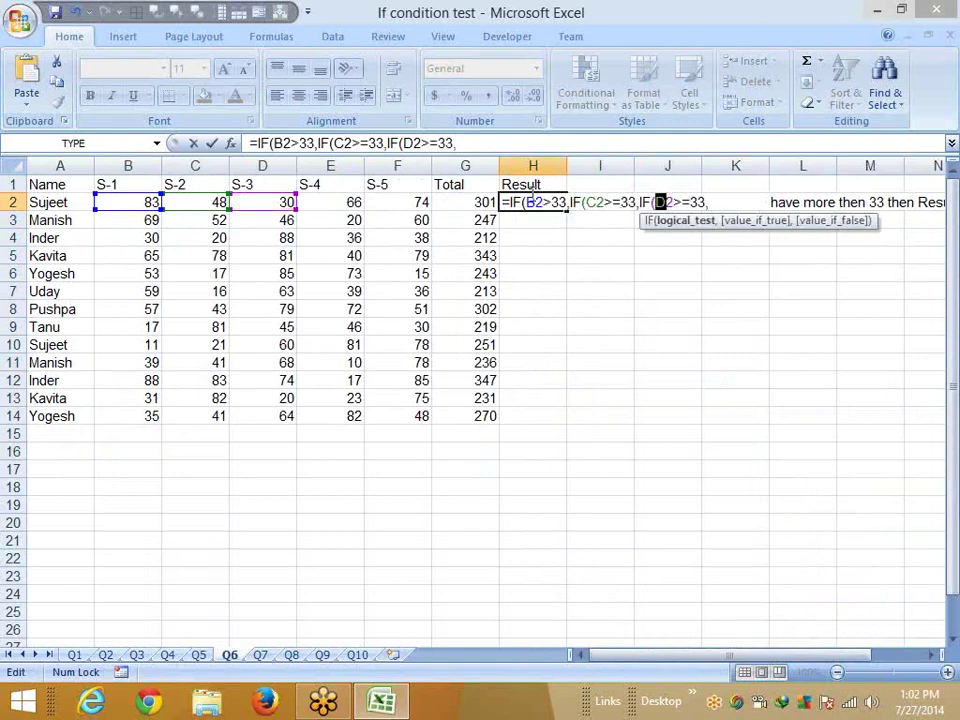
pyautogui.click(665, 202)
pyautogui.moveTo(582, 202); pyautogui.dragTo(711, 202)
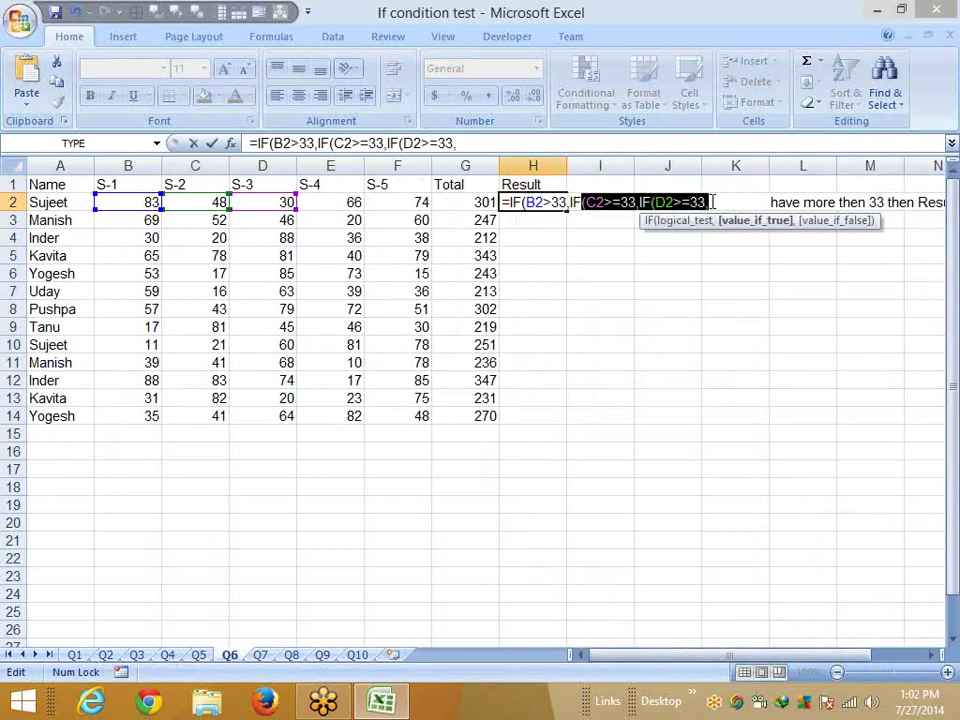
pyautogui.click(712, 202)
# Add E2>=33 (corrected from 30) and F2>=33 levels ending in "Pass","Fail"
pyautogui.write('IF')
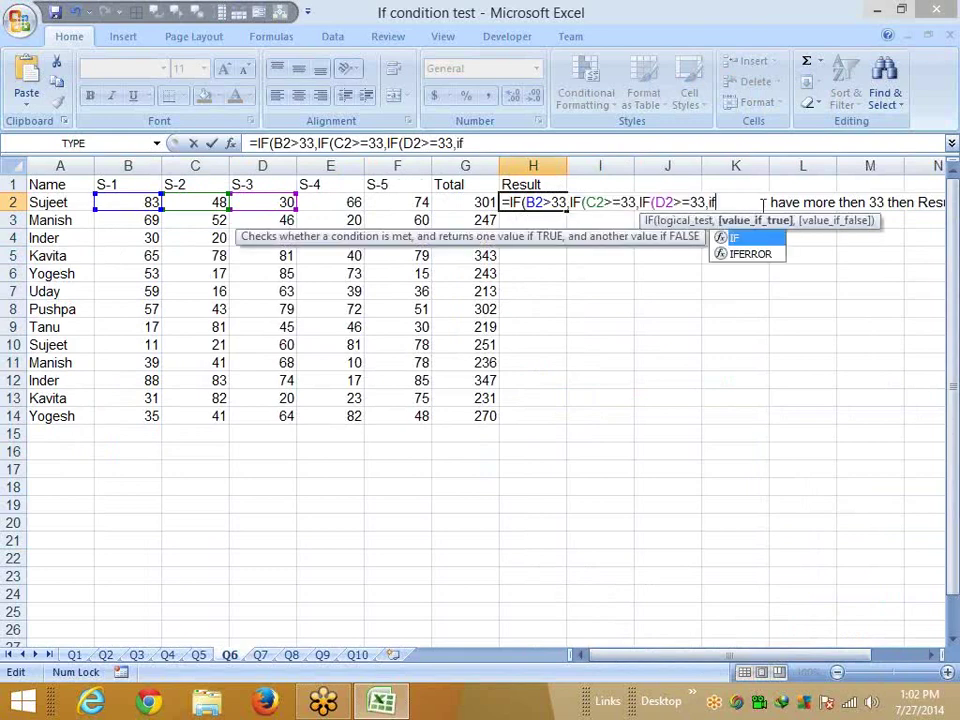
pyautogui.write('(')
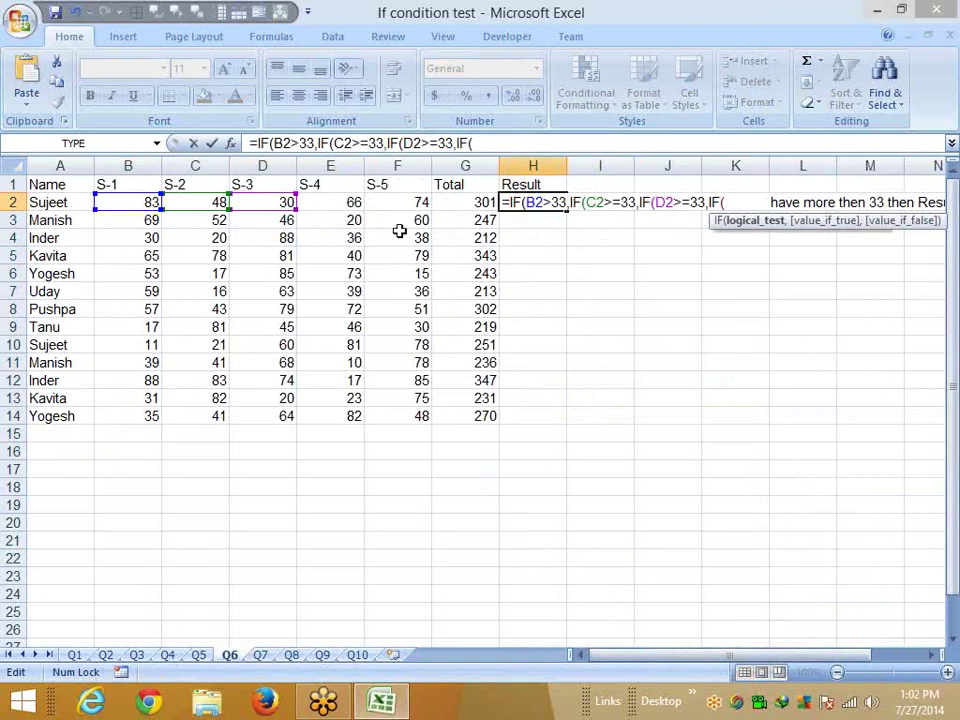
pyautogui.click(345, 195)
pyautogui.write('>')
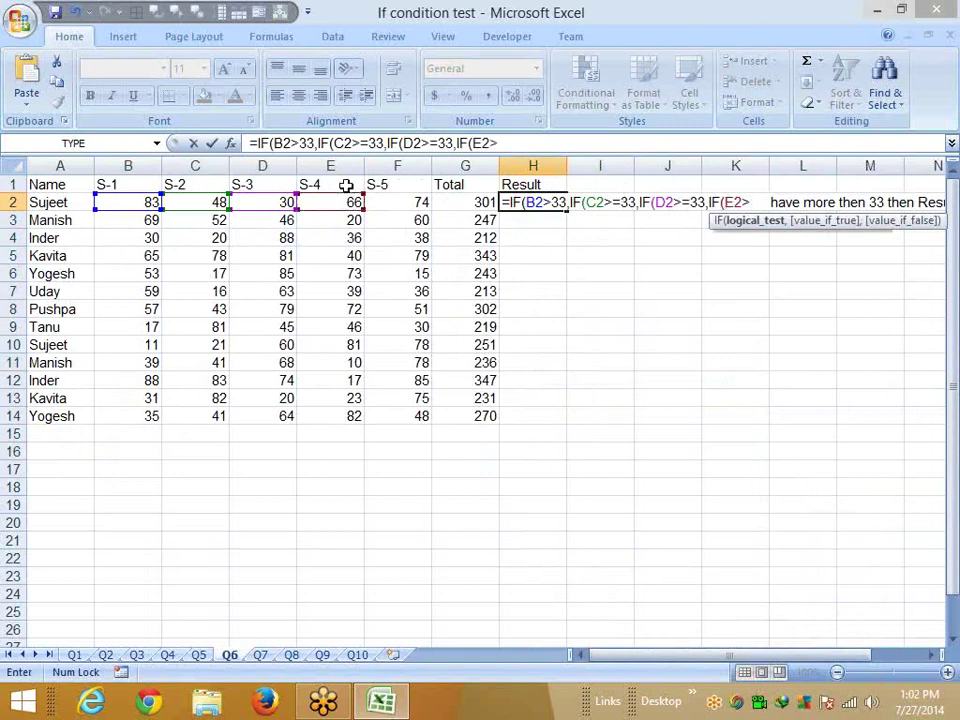
pyautogui.write('=30')
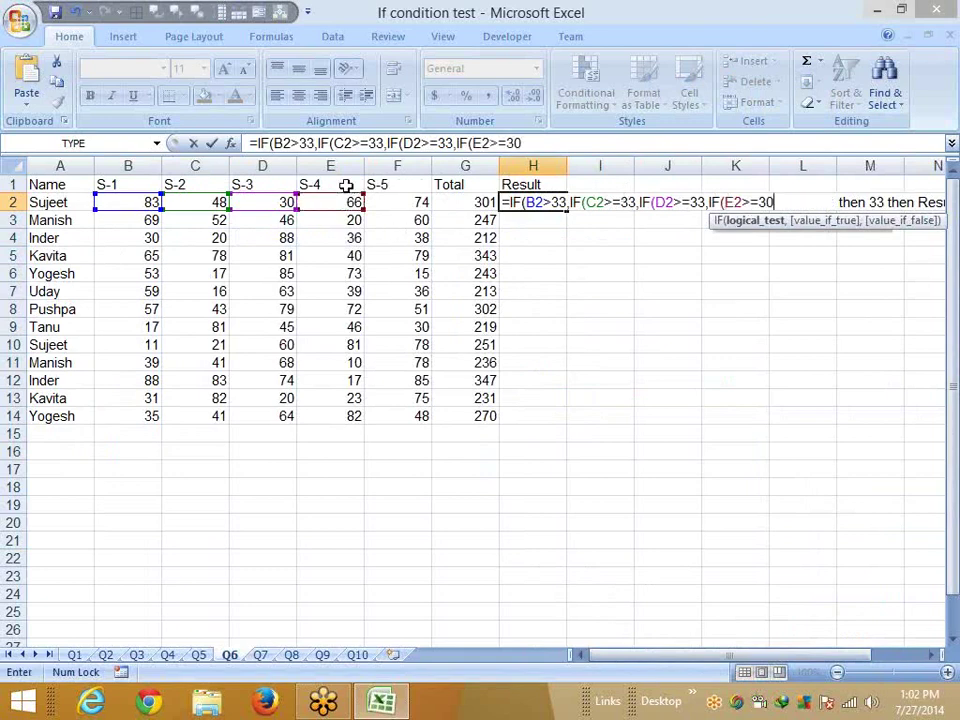
pyautogui.write(',')
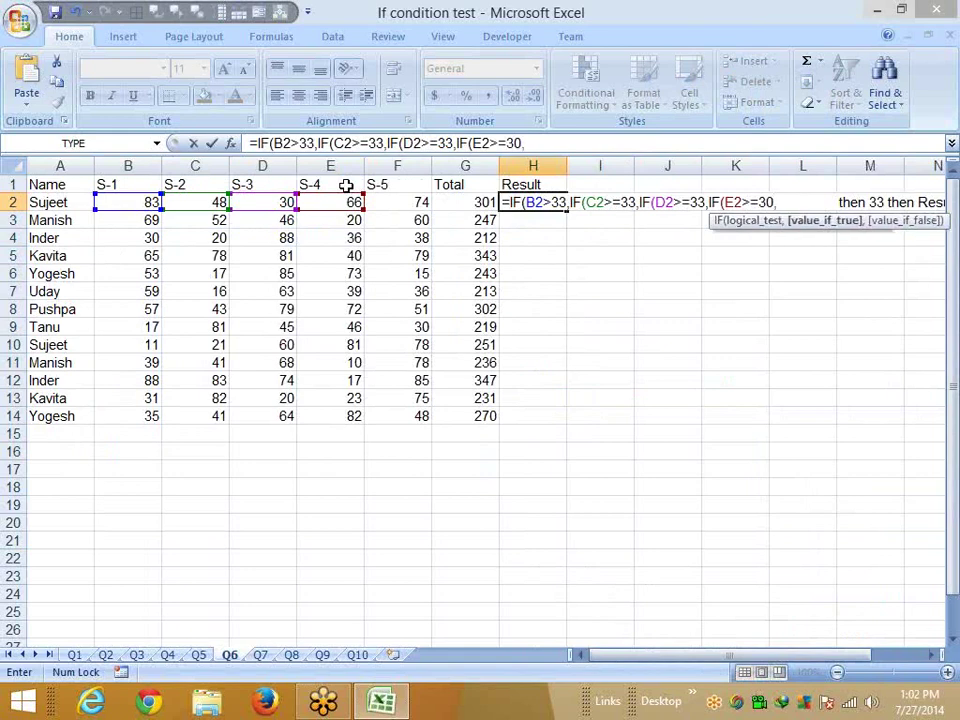
pyautogui.write('IF')
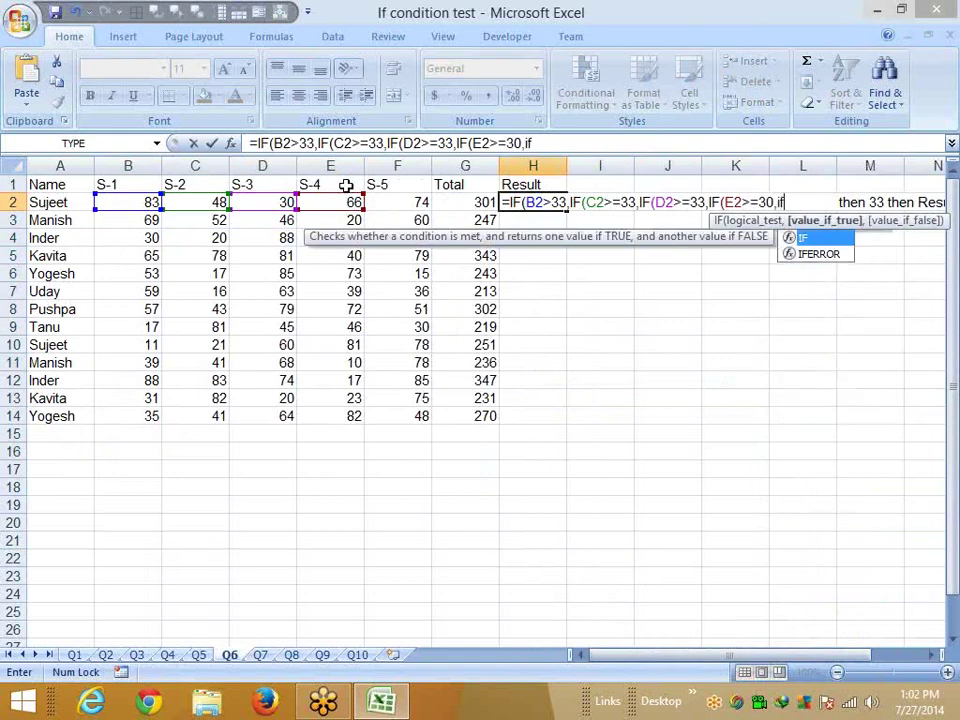
pyautogui.write('(')
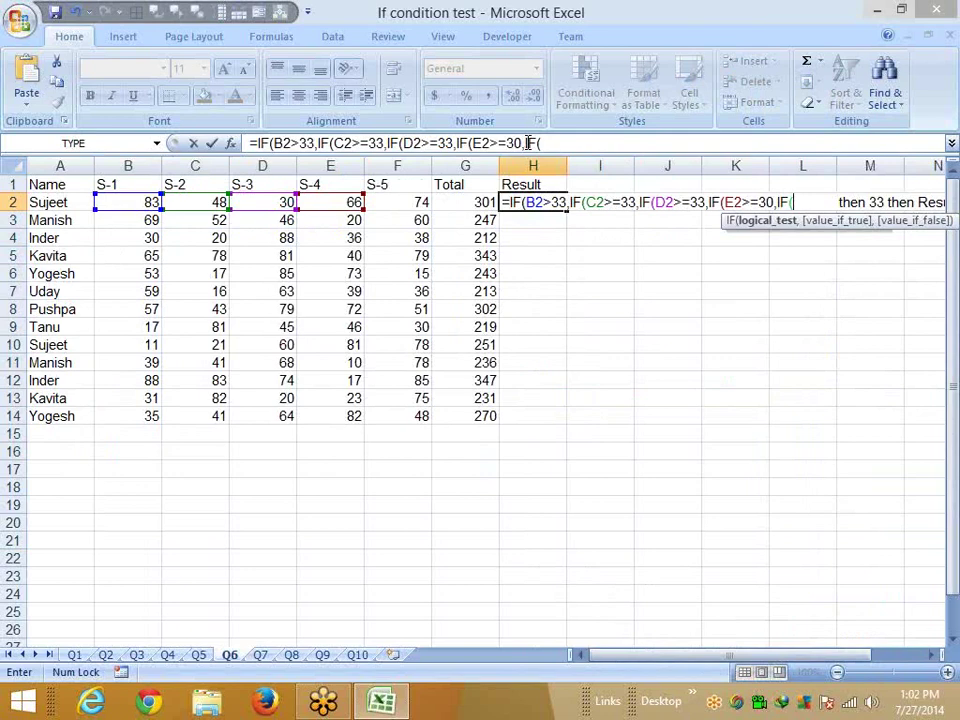
pyautogui.click(529, 143)
pyautogui.press('Left')
pyautogui.press('Left')
pyautogui.press('BackSpace')
pyautogui.write('3')
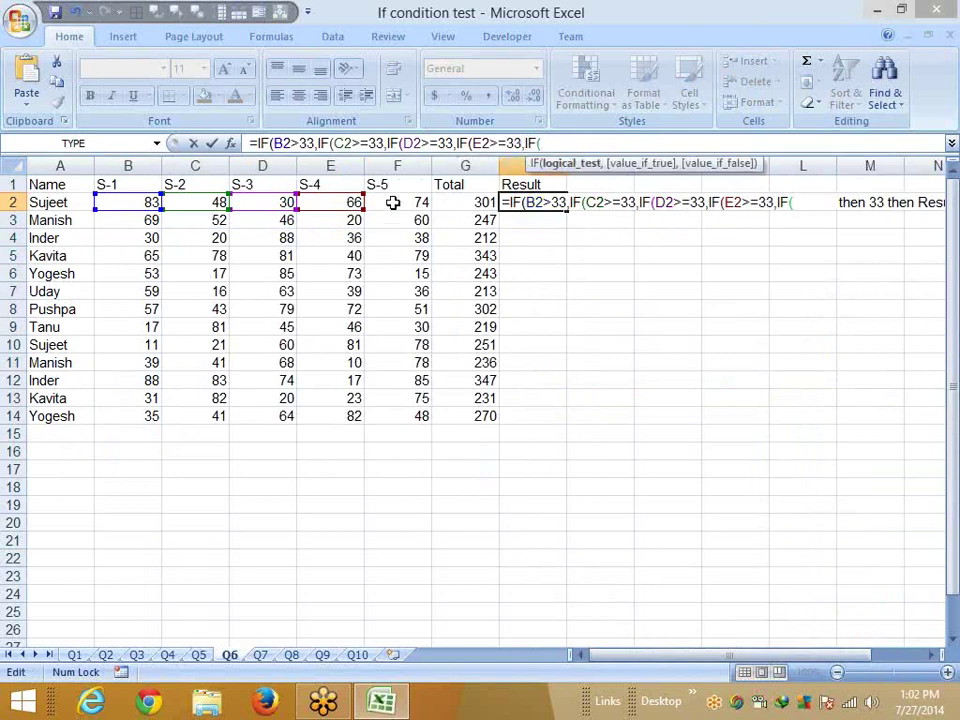
pyautogui.click(393, 203)
pyautogui.write('>=')
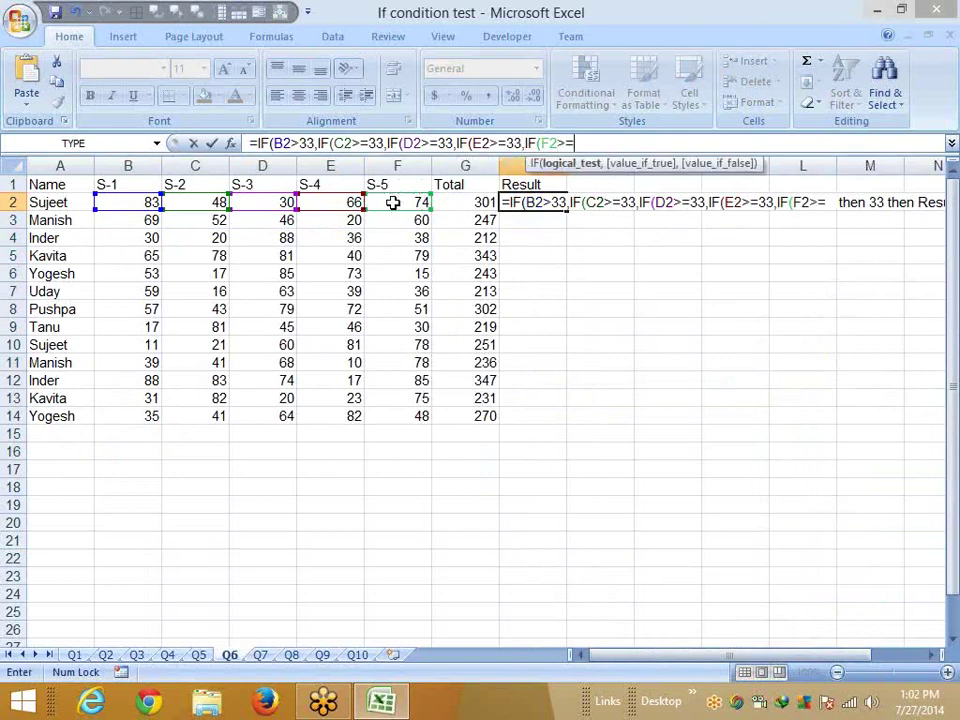
pyautogui.write('33,')
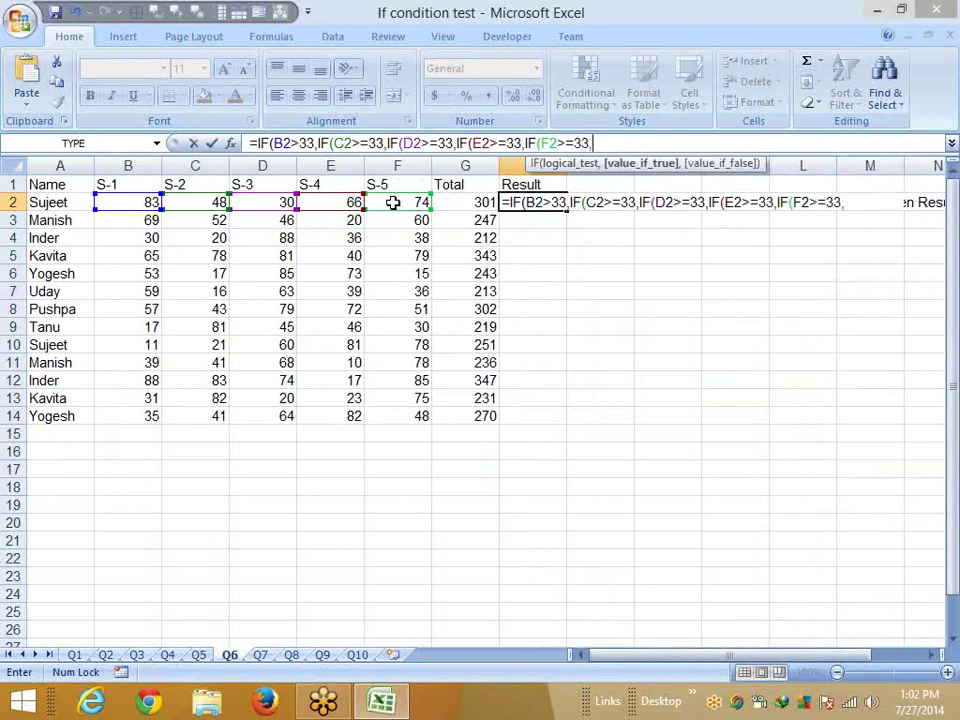
pyautogui.write('"')
pyautogui.write('Fa')
pyautogui.press('BackSpace')
pyautogui.press('BackSpace')
pyautogui.write('Pass')
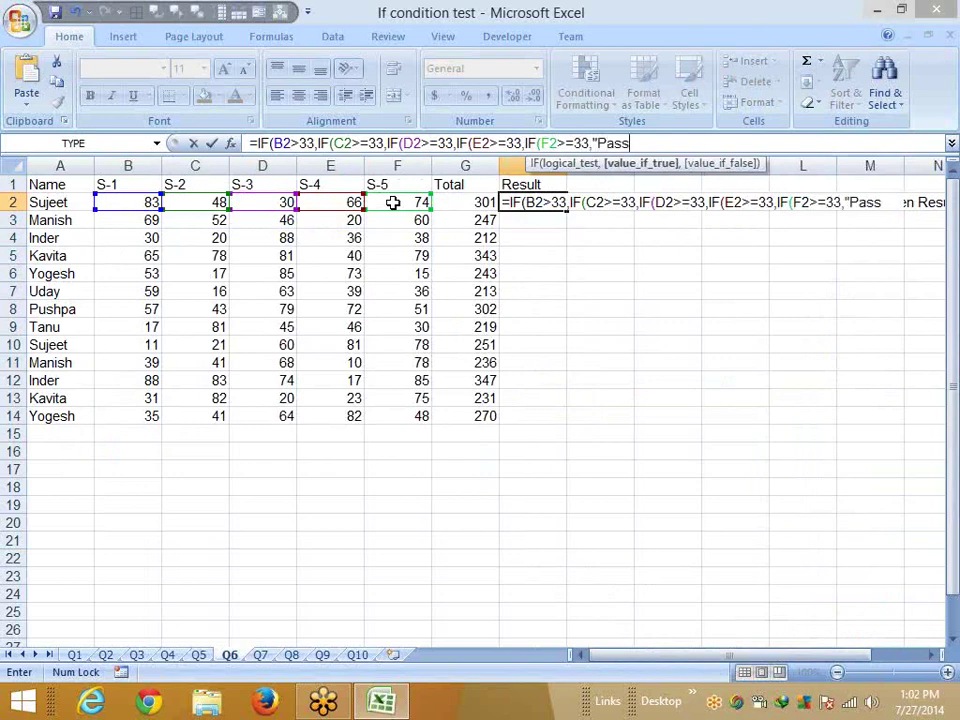
pyautogui.write('","F')
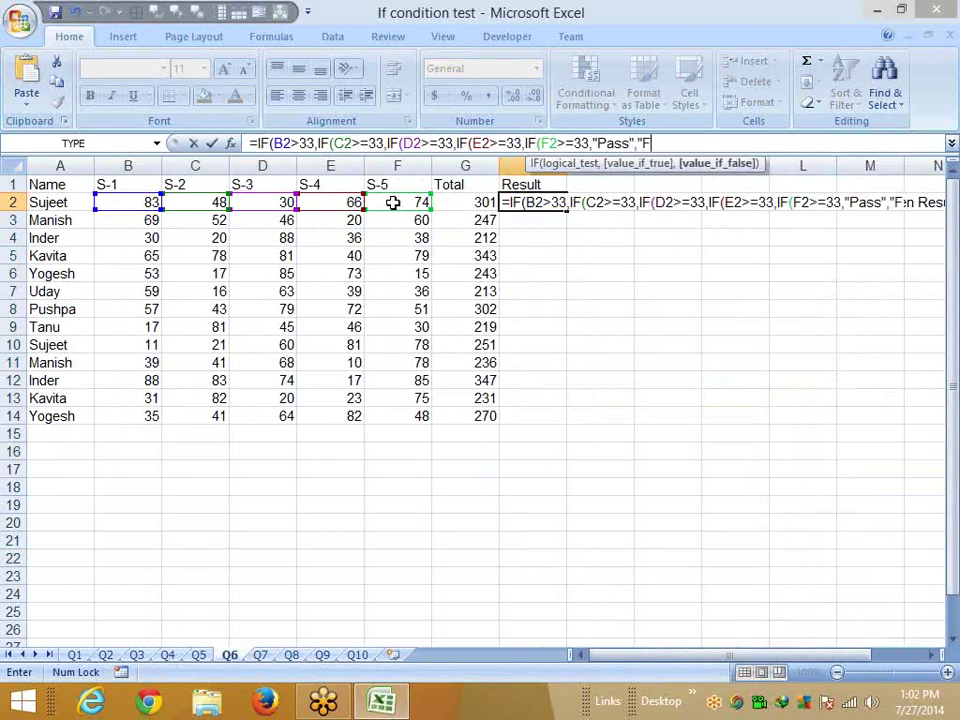
pyautogui.write('ail')
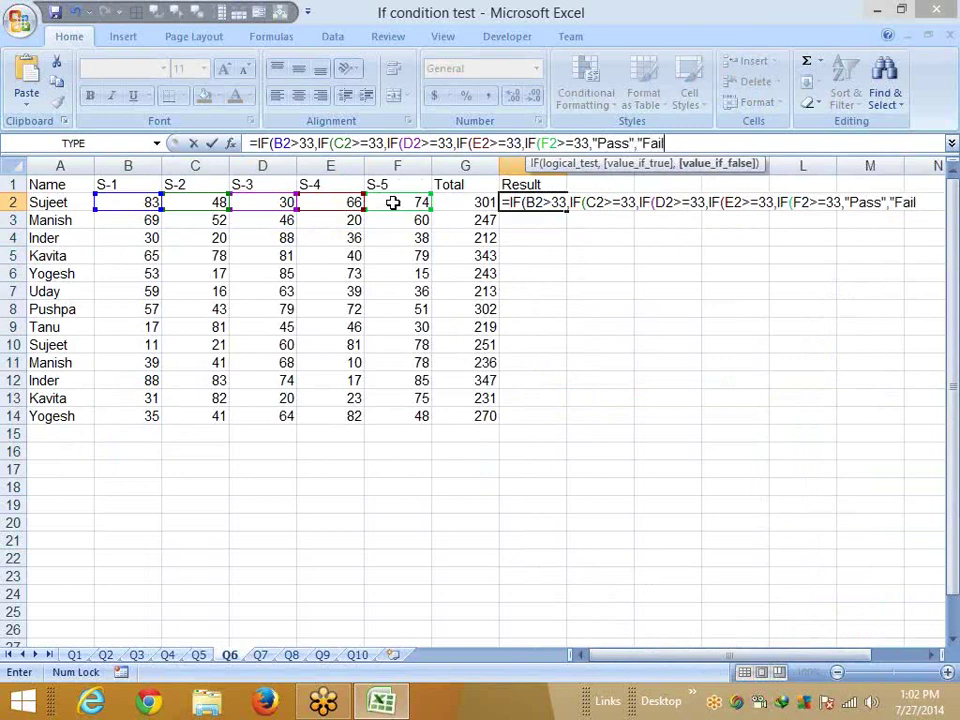
pyautogui.write('"')
# Commit H2's nested IF with Excel's closing-parenthesis fix, then copy its formula text
pyautogui.press('Return')
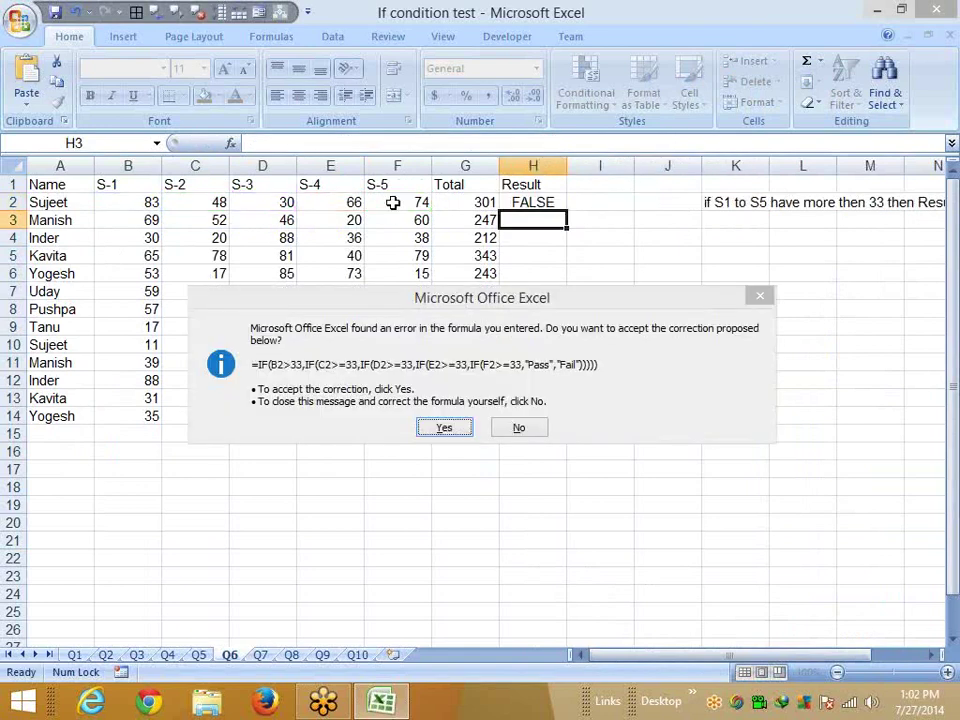
pyautogui.press('Return')
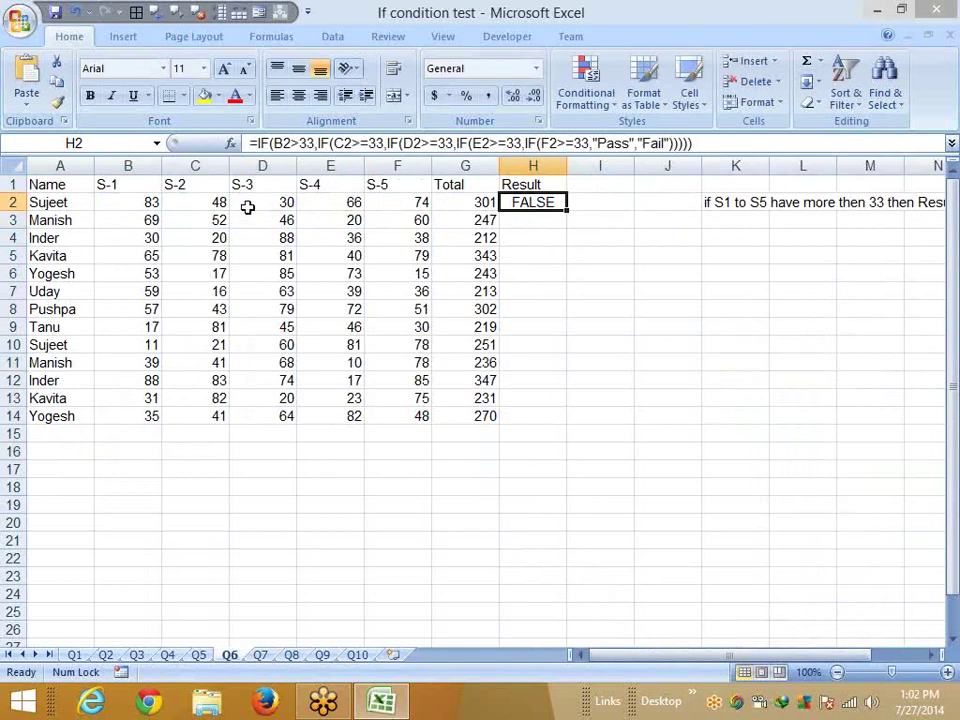
pyautogui.click(302, 145)
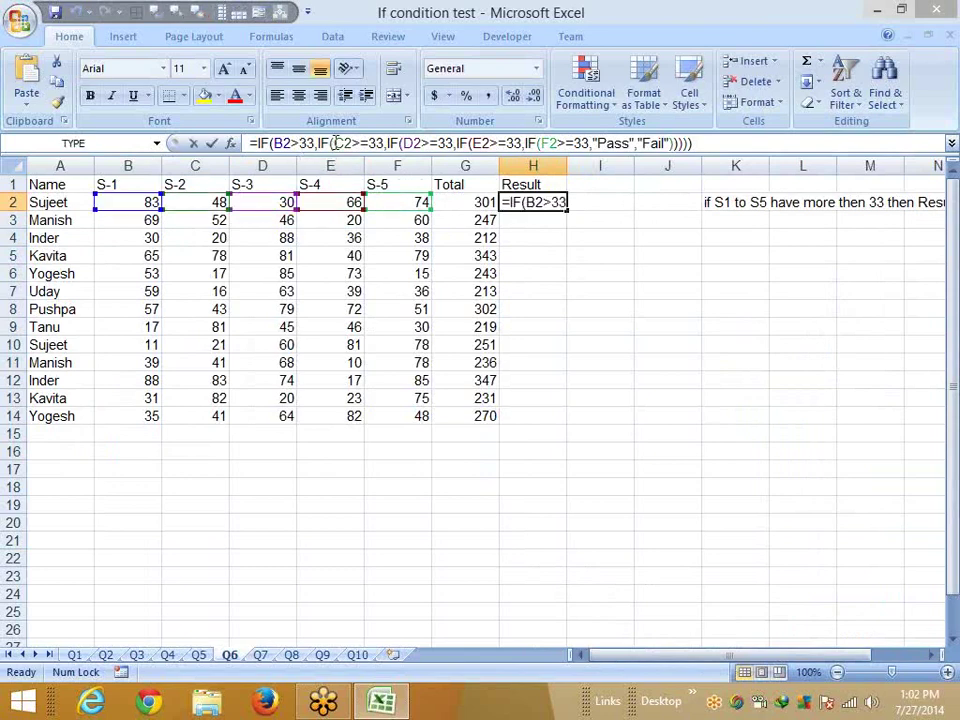
pyautogui.click(457, 145)
pyautogui.keyDown('shift'); pyautogui.click(788, 142); pyautogui.keyUp('shift')
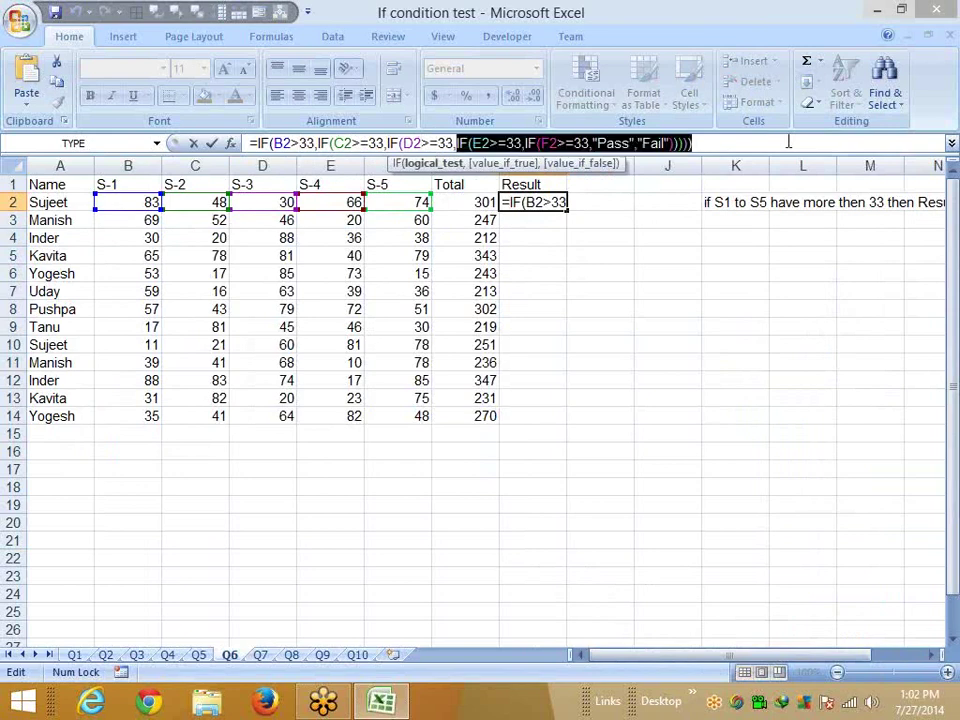
pyautogui.hotkey('ctrl', 'c')
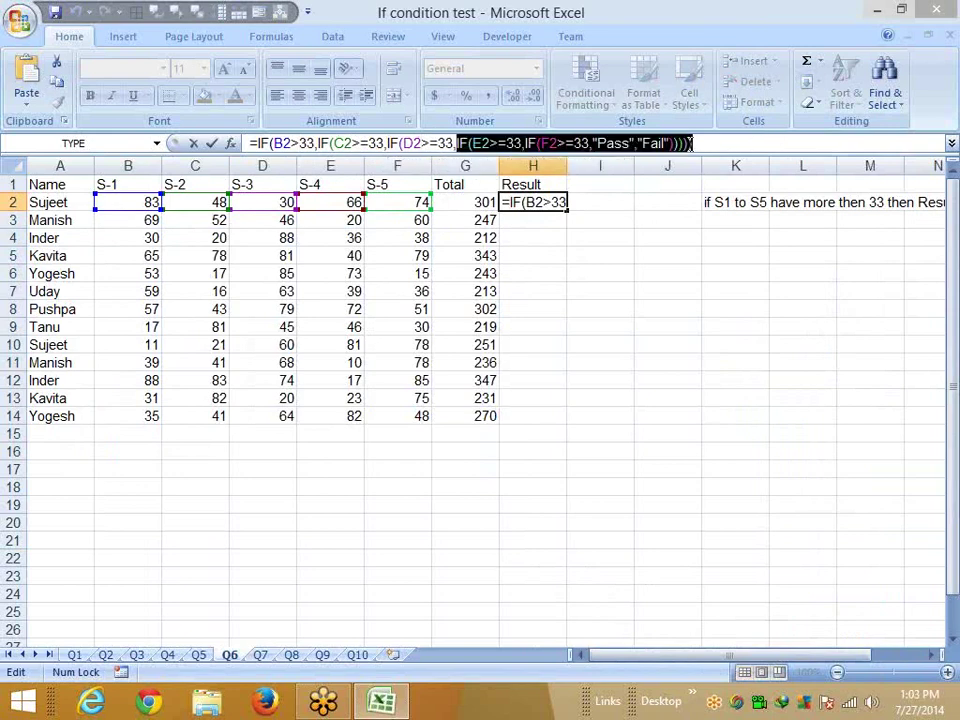
pyautogui.press('Return')
pyautogui.click(523, 205)
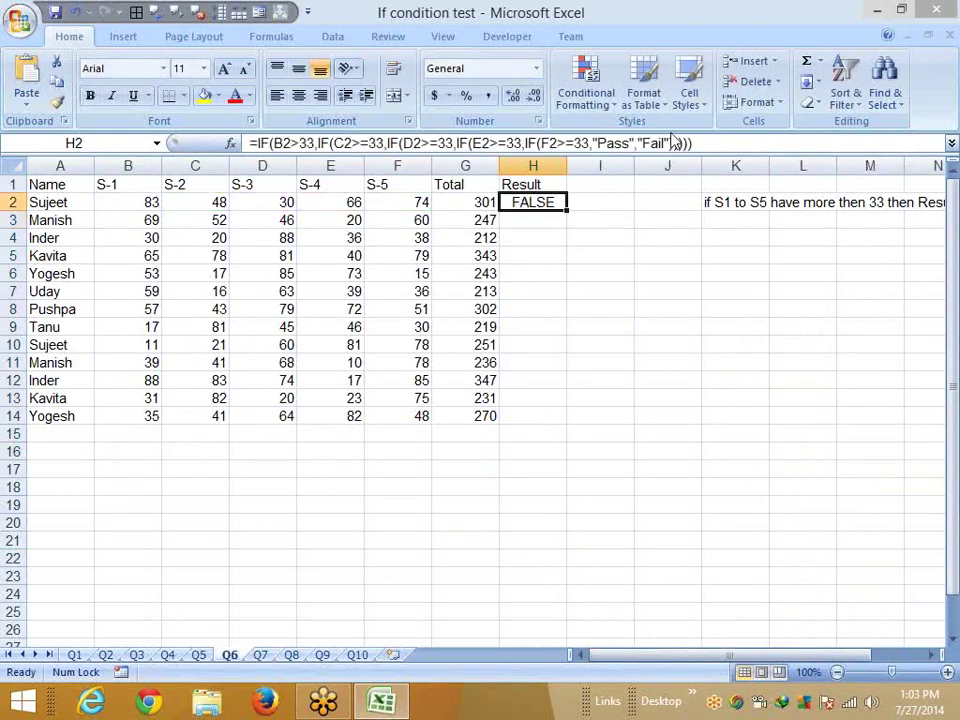
# Add a "Fail" value-if-false to the first level of H2's nested IF
pyautogui.click(680, 143)
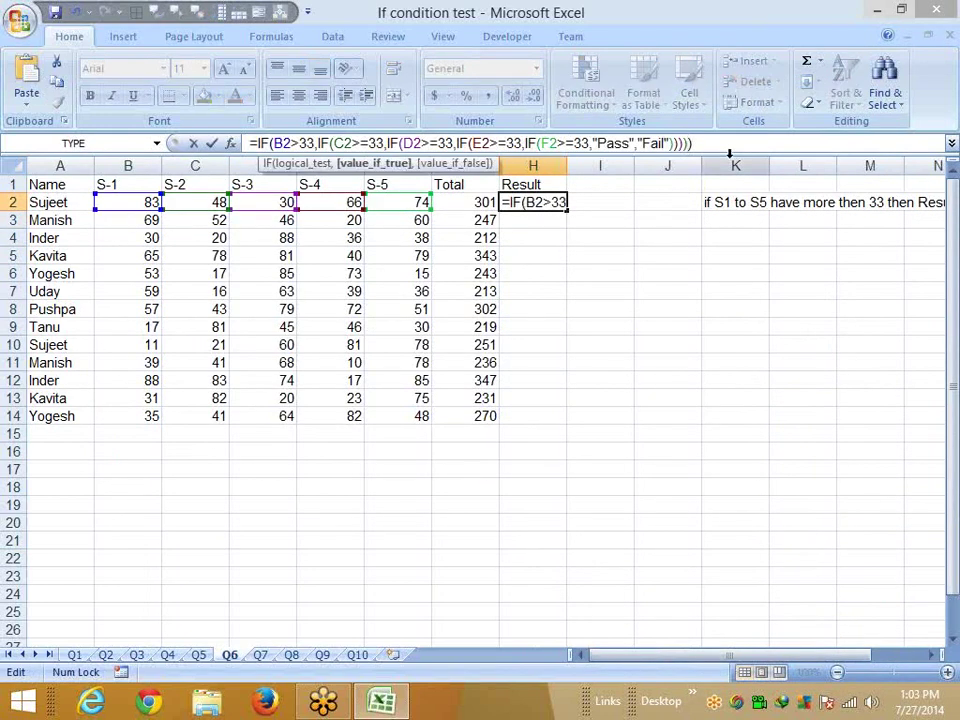
pyautogui.write(',""')
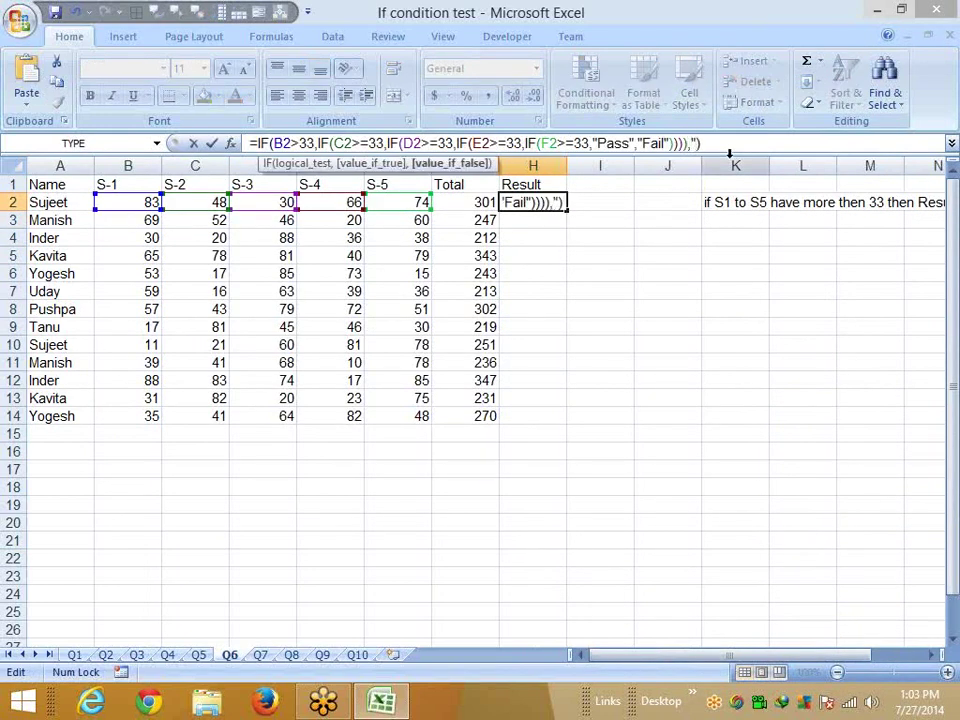
pyautogui.press('BackSpace')
pyautogui.write('FAil')
pyautogui.press('BackSpace')
pyautogui.press('BackSpace')
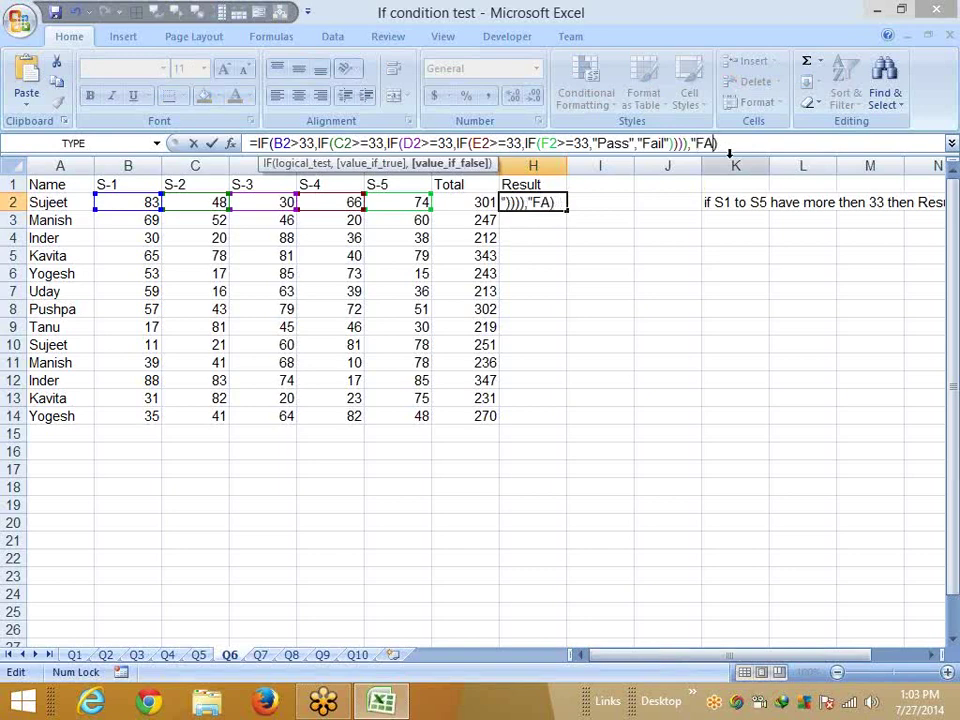
pyautogui.press('BackSpace')
pyautogui.write('ail')
pyautogui.write('"')
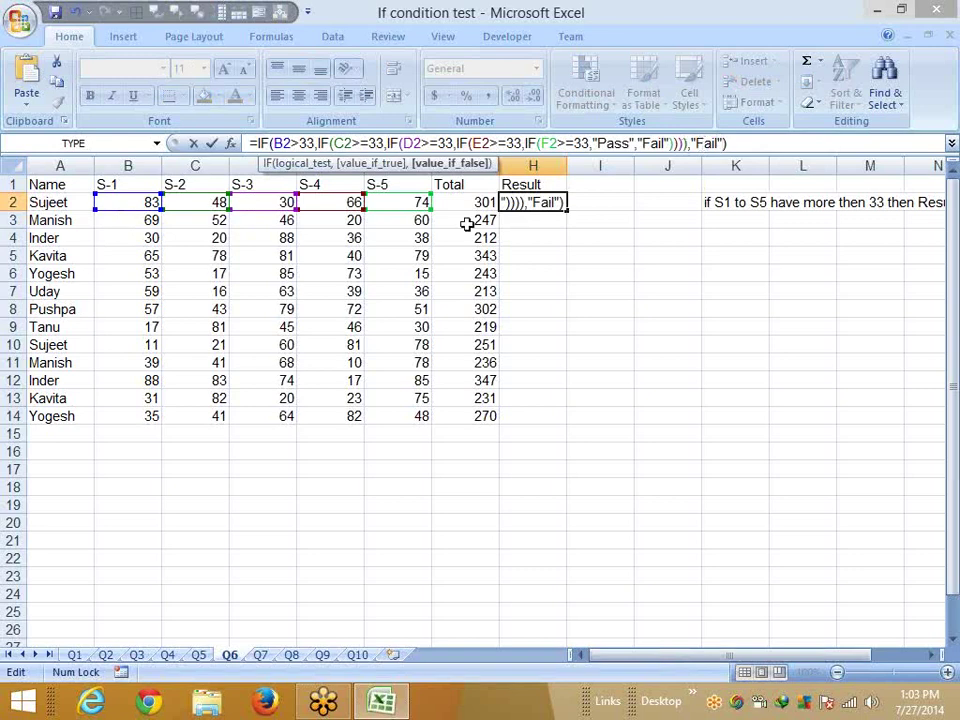
# Insert "Fail" value-if-false arguments for the inner IF levels and commit the formula
pyautogui.click(323, 143)
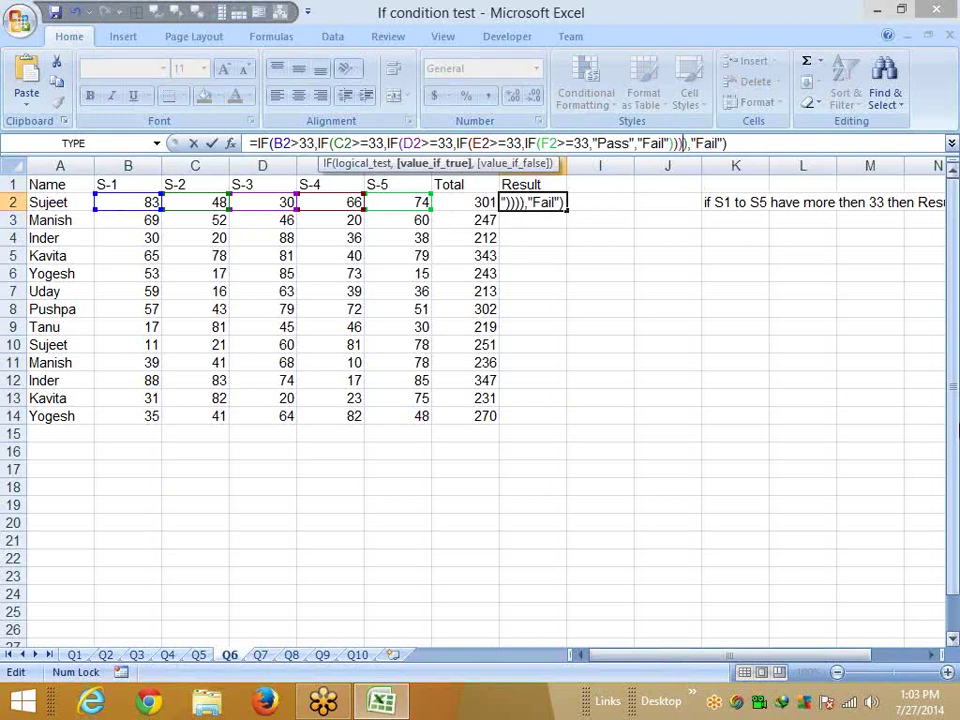
pyautogui.write(',')
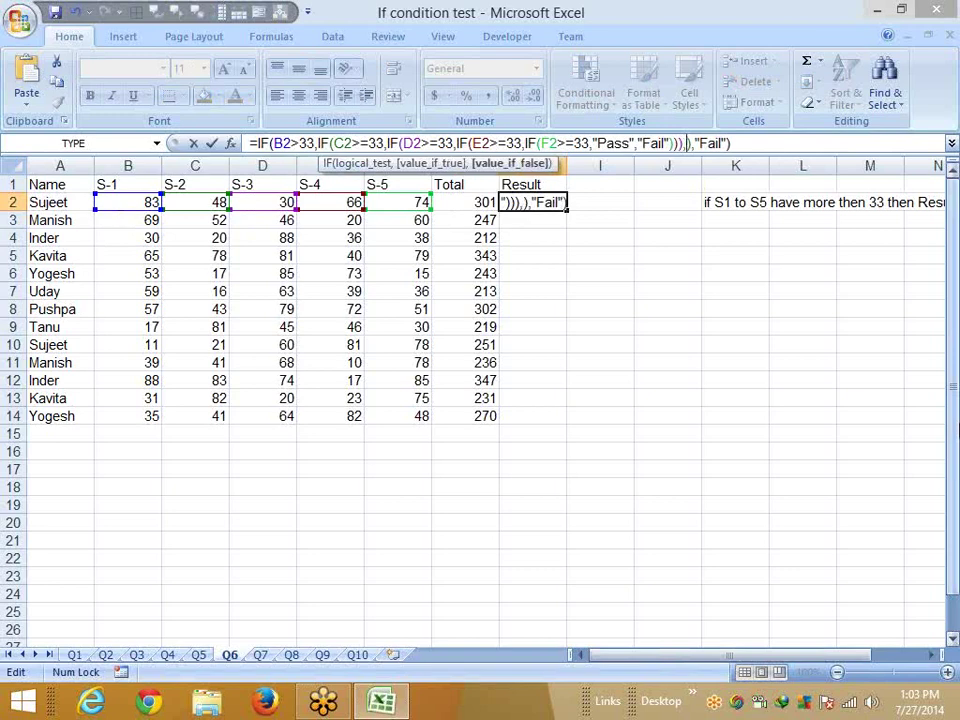
pyautogui.write('"Fai')
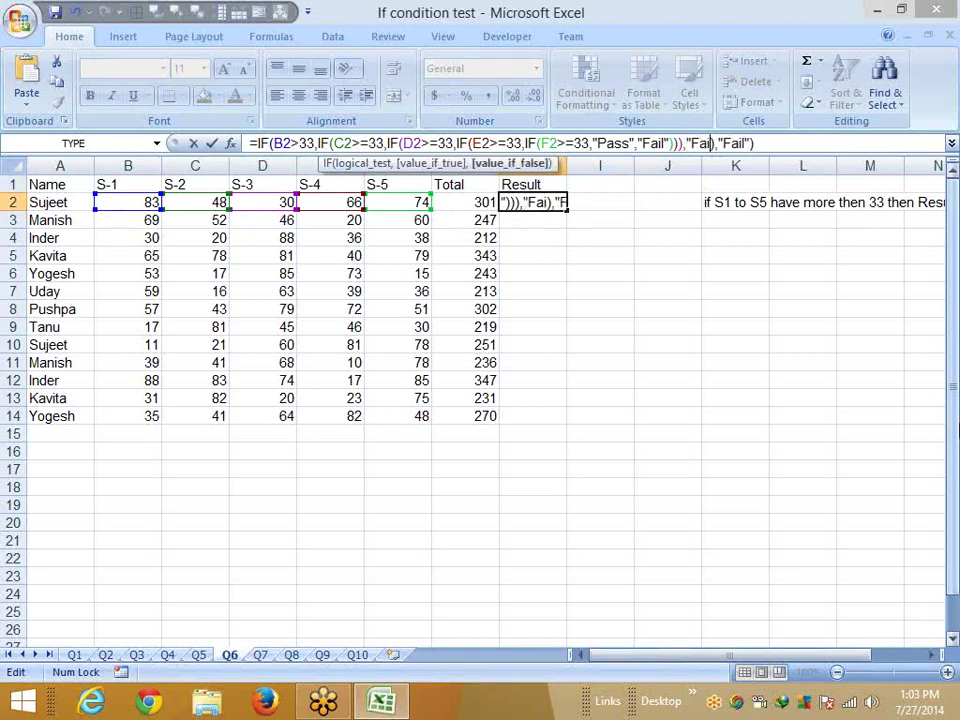
pyautogui.write('l"')
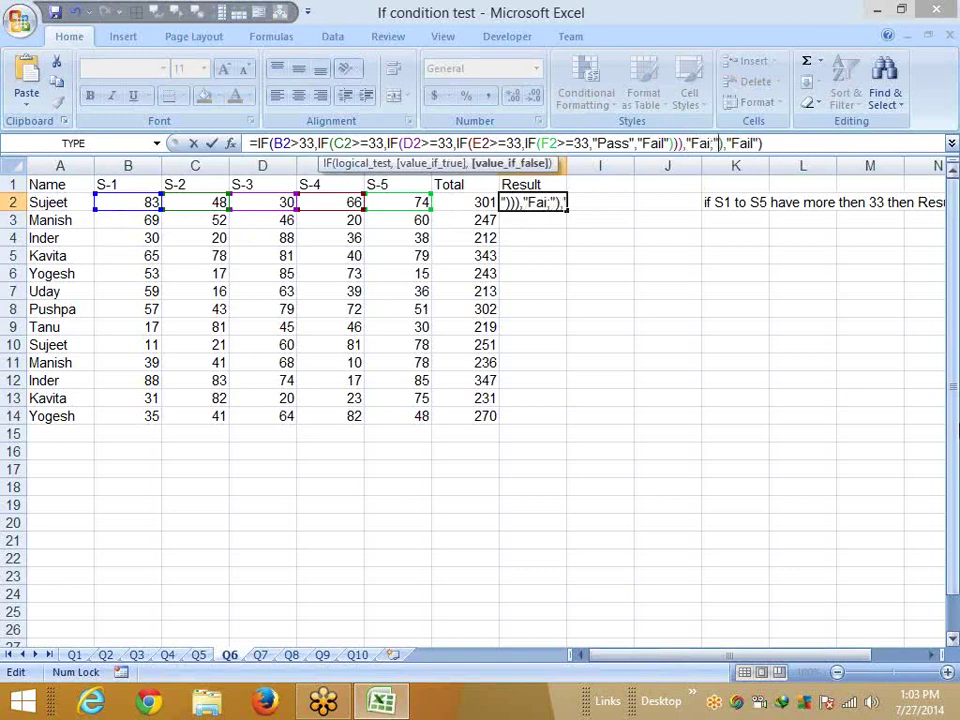
pyautogui.press('BackSpace')
pyautogui.press('BackSpace')
pyautogui.write('l"')
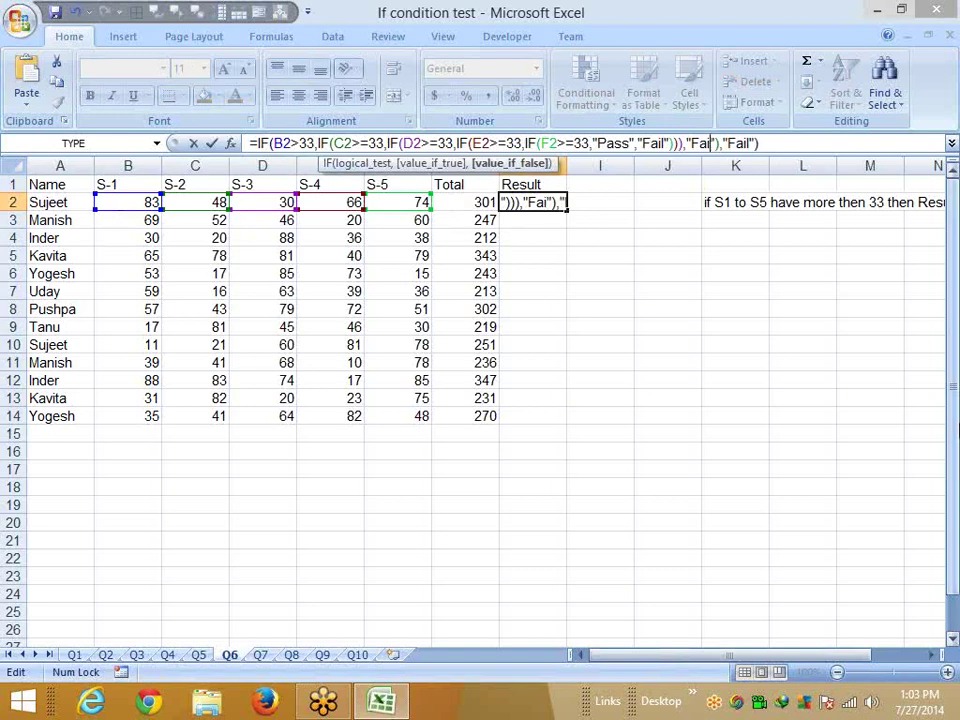
pyautogui.write(')')
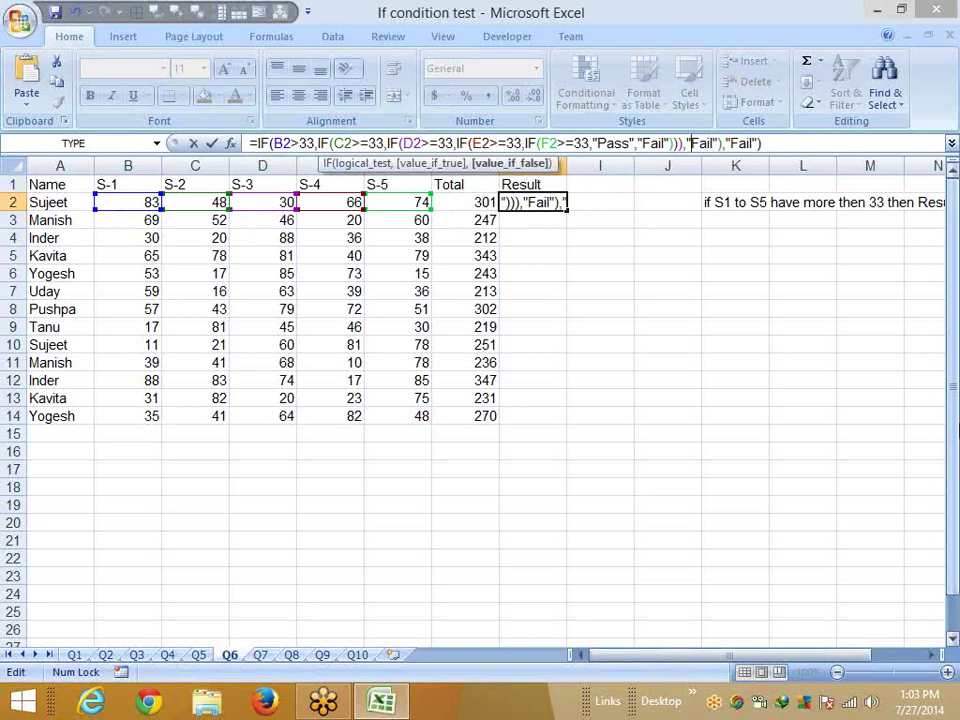
pyautogui.click(678, 143)
pyautogui.write(',')
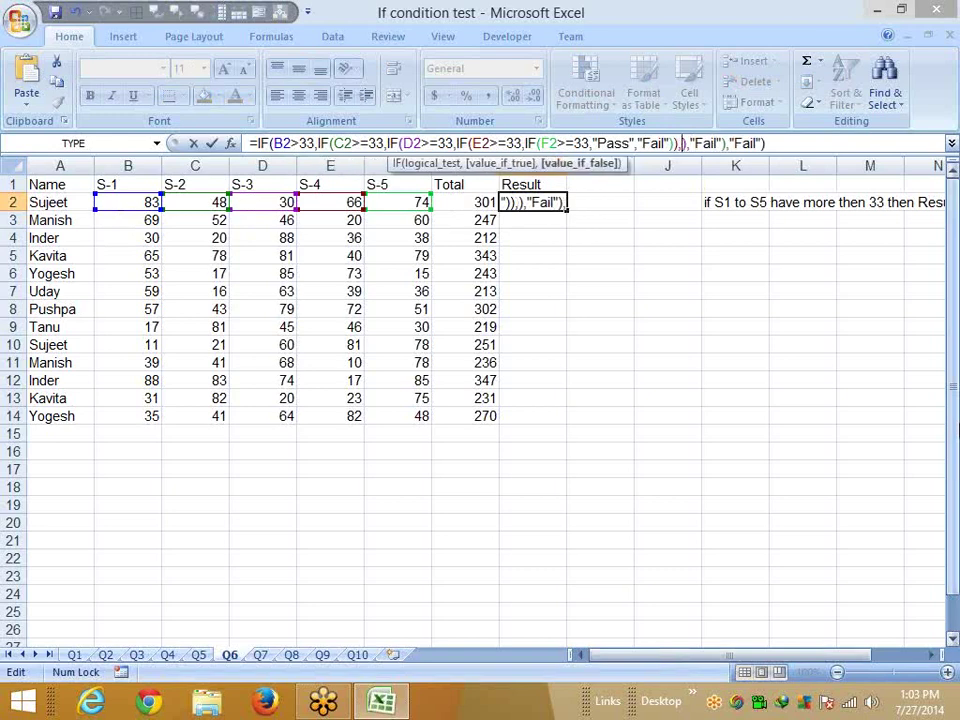
pyautogui.write('),"Fail"')
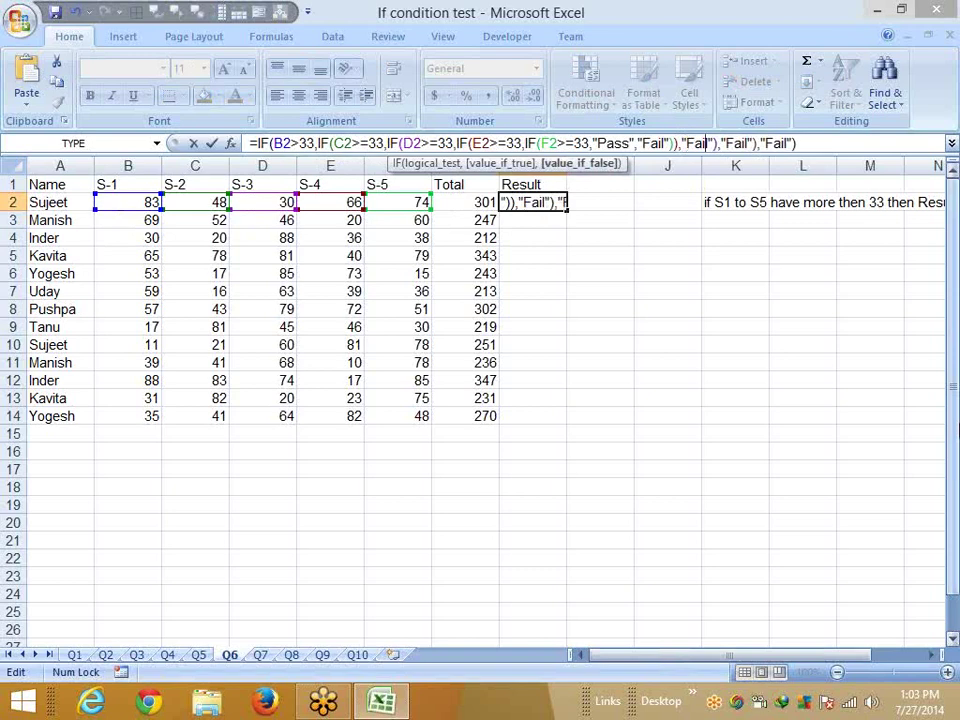
pyautogui.click(673, 143)
pyautogui.write(',"')
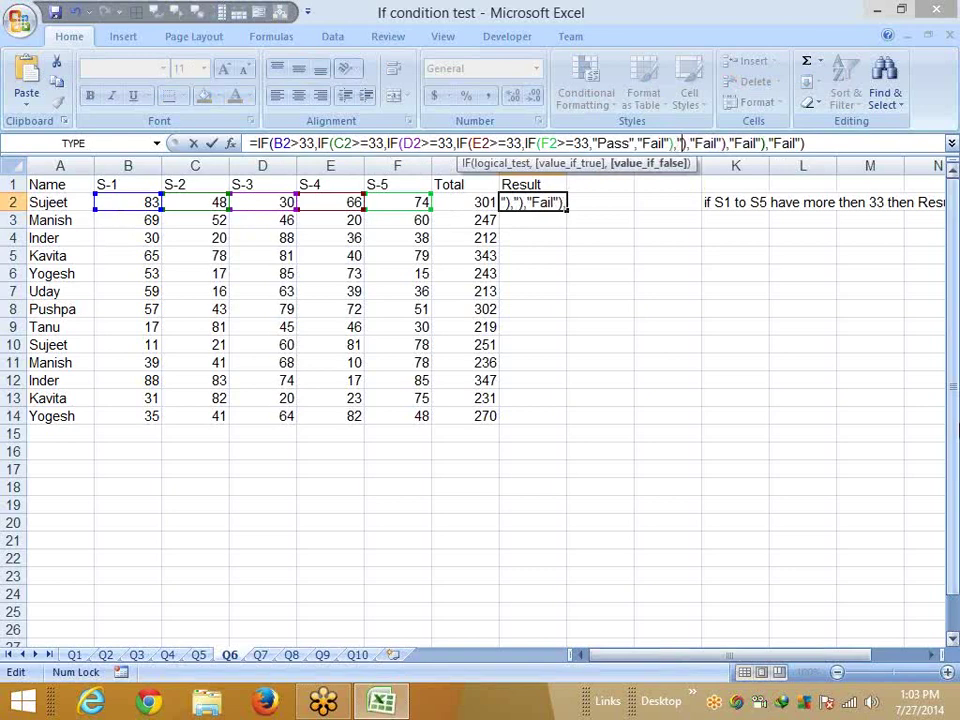
pyautogui.write('Fail"')
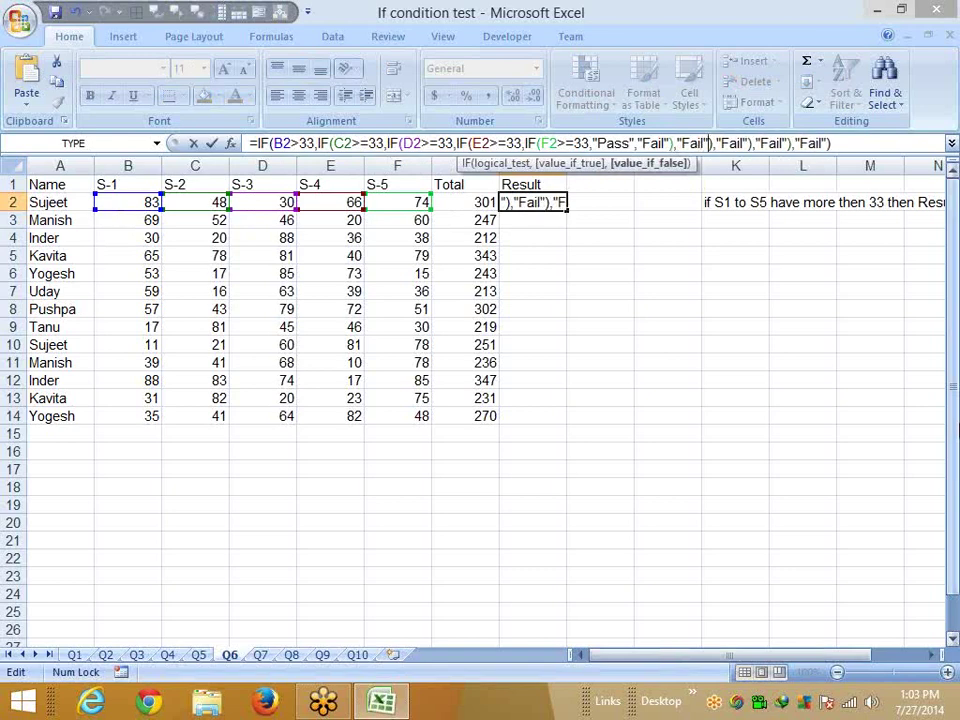
pyautogui.press('Return')
pyautogui.click(533, 202)
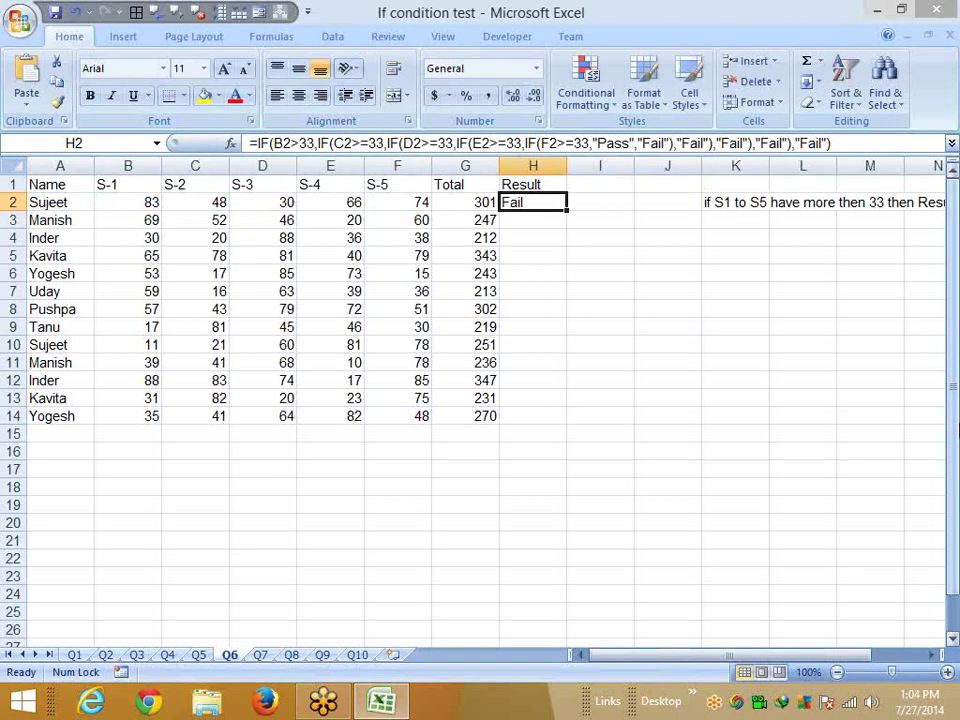
# Move H2's nested IF formula over into I2
pyautogui.hotkey('ctrl', 'x')
pyautogui.press('Right')
pyautogui.hotkey('ctrl', 'v')
pyautogui.click(532, 202)
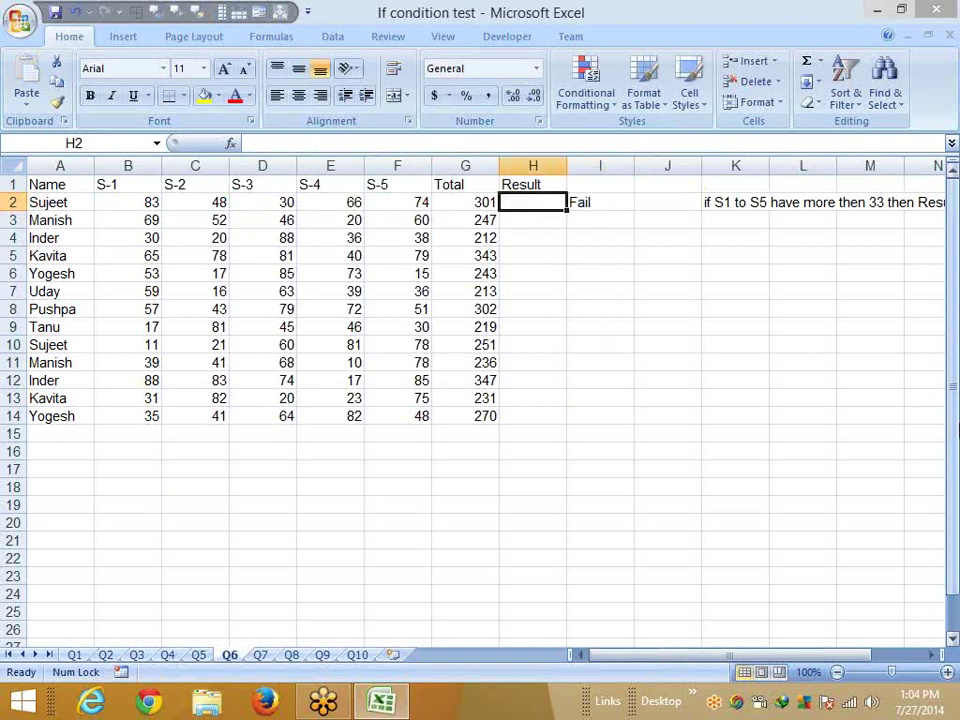
# Build an AND formula in H2 testing scores B2 through F2 against 33
pyautogui.write('=AND(')
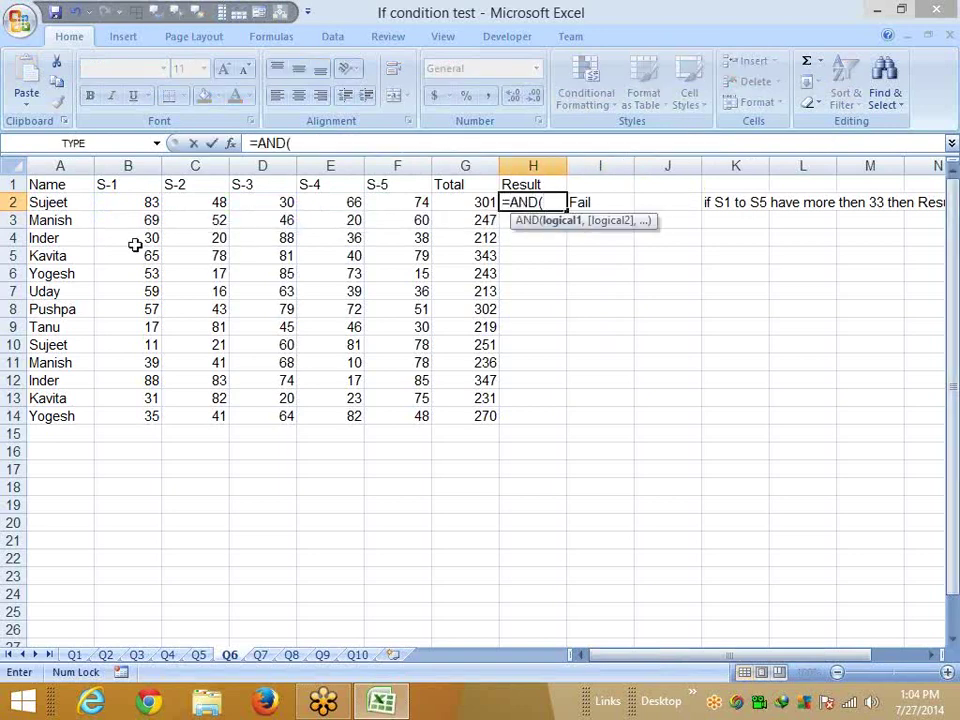
pyautogui.press('Left')
pyautogui.press('Left')
pyautogui.press('Left')
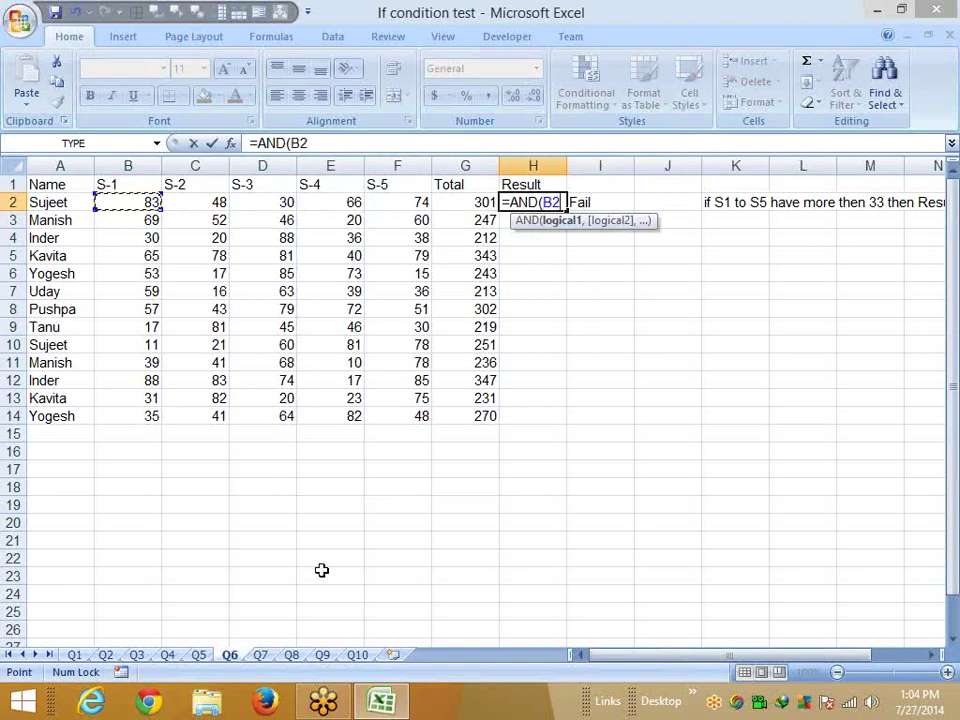
pyautogui.write('>=33')
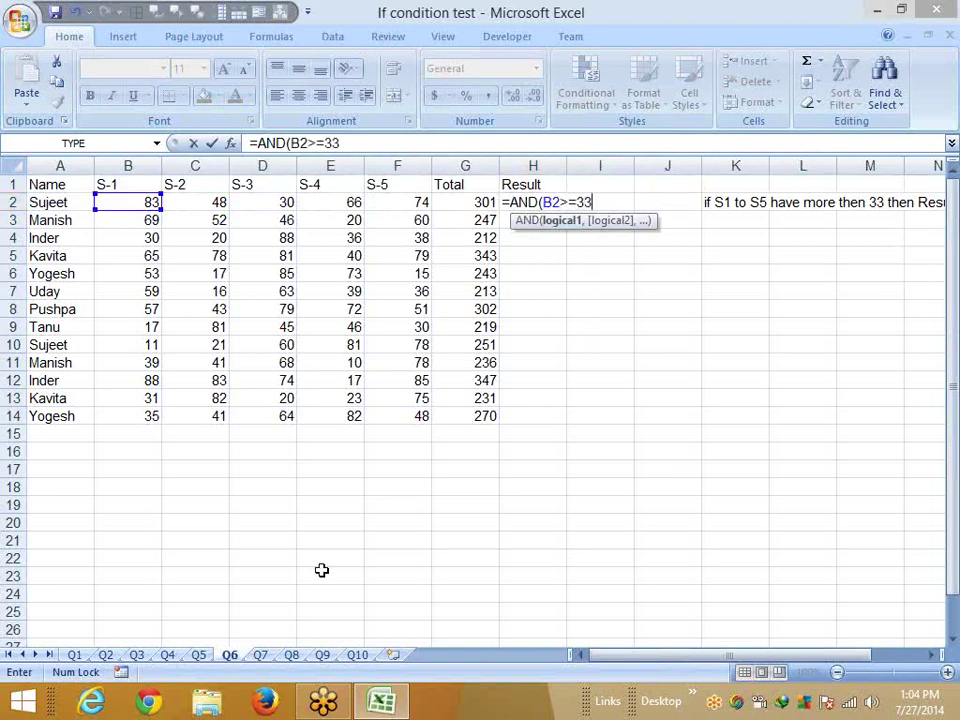
pyautogui.write(',')
pyautogui.click(190, 200)
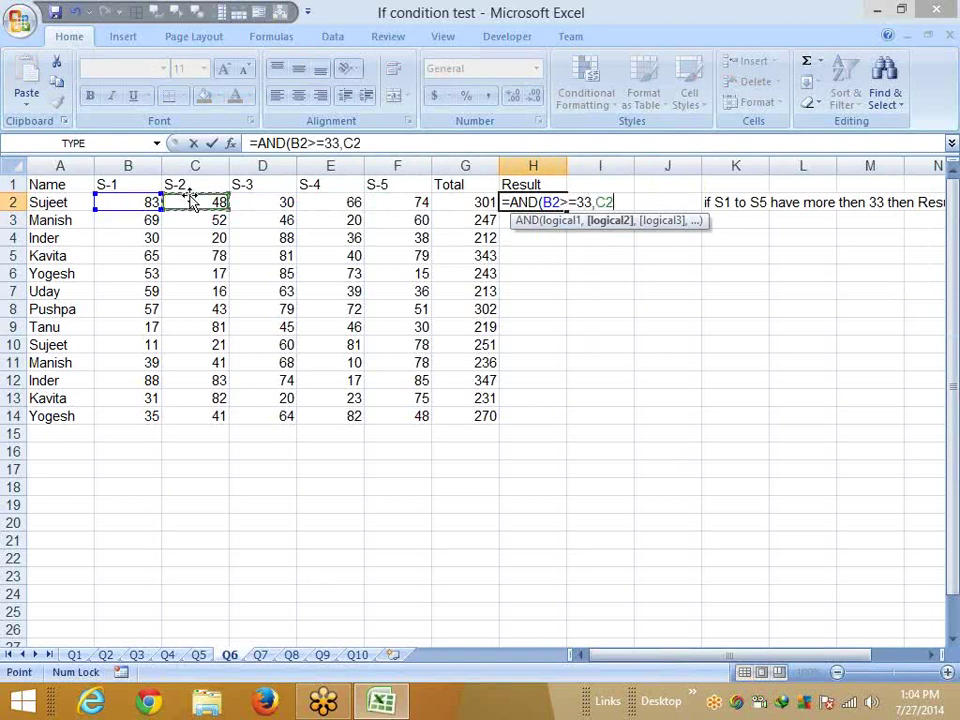
pyautogui.write('>')
pyautogui.write('33,')
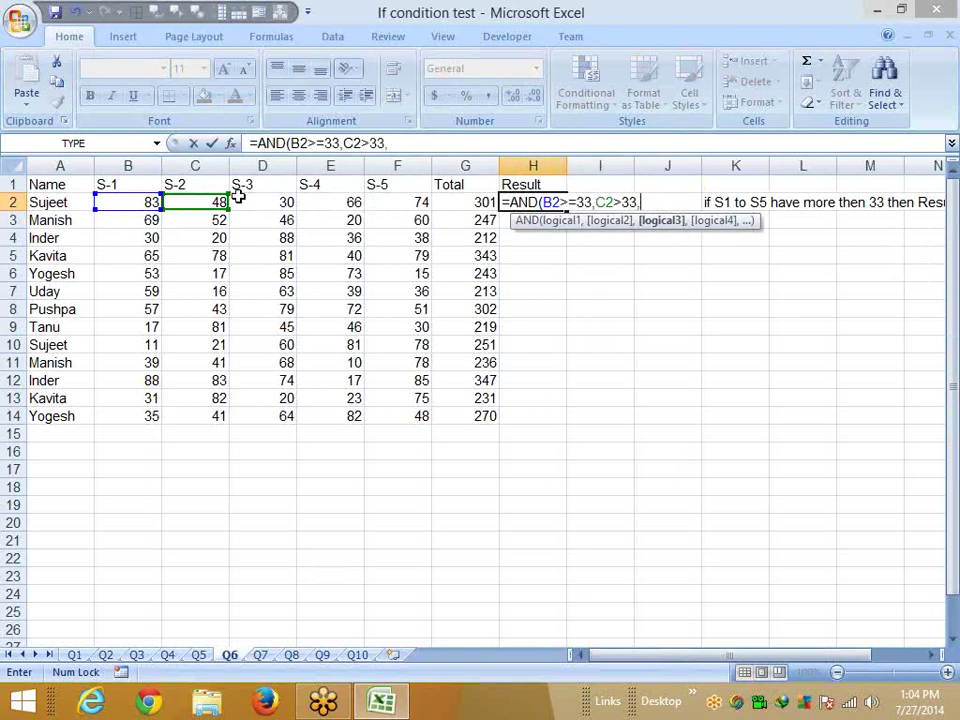
pyautogui.click(251, 203)
pyautogui.write('>')
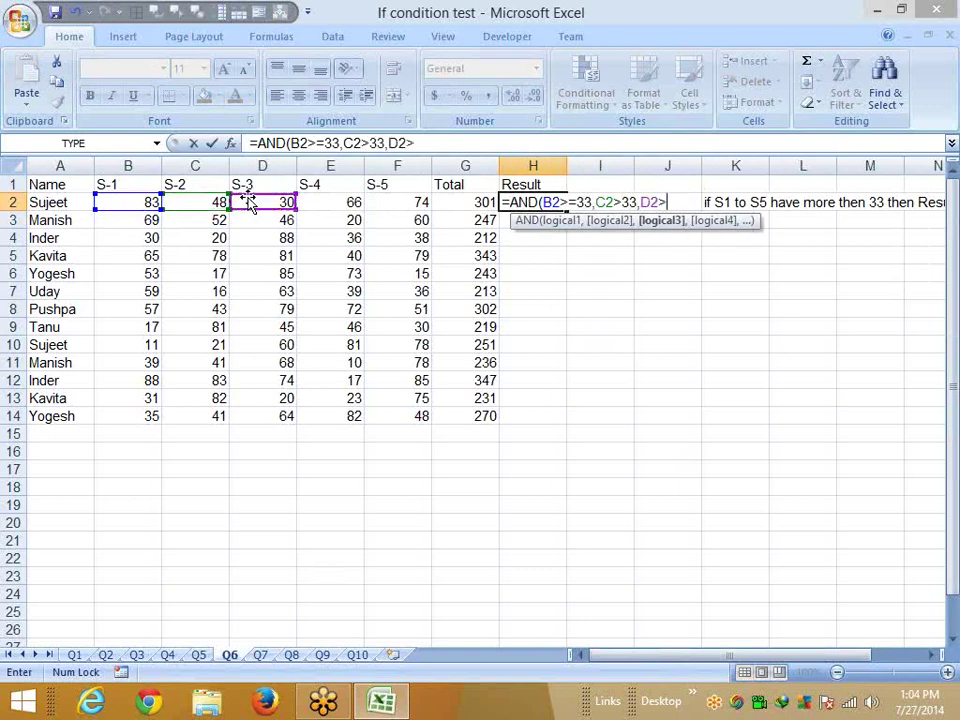
pyautogui.write('33')
pyautogui.write(',')
pyautogui.click(345, 202)
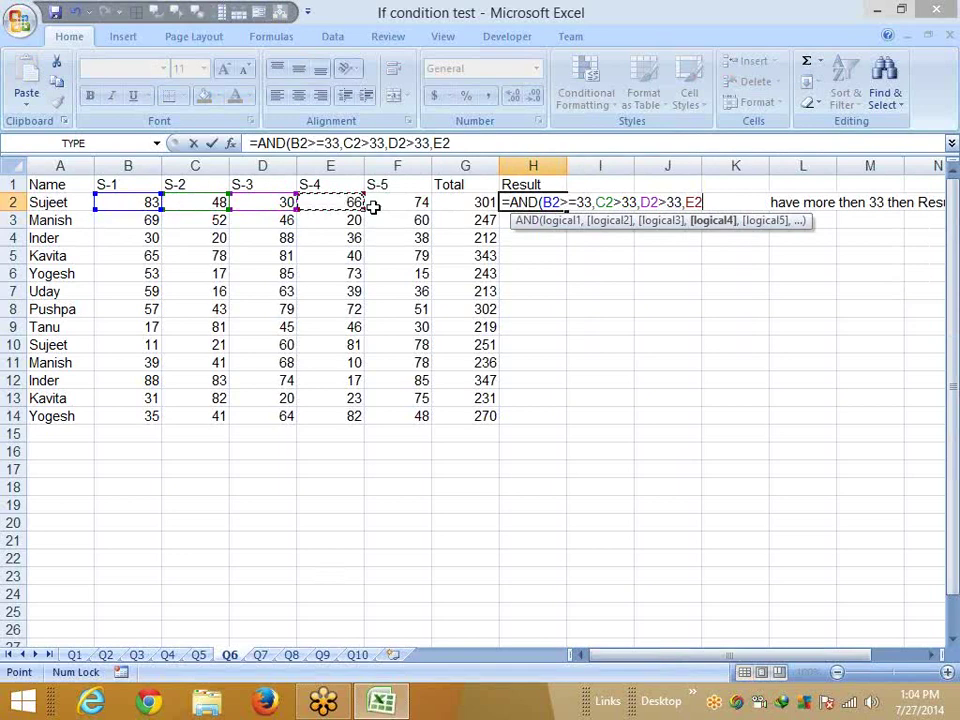
pyautogui.click(690, 204)
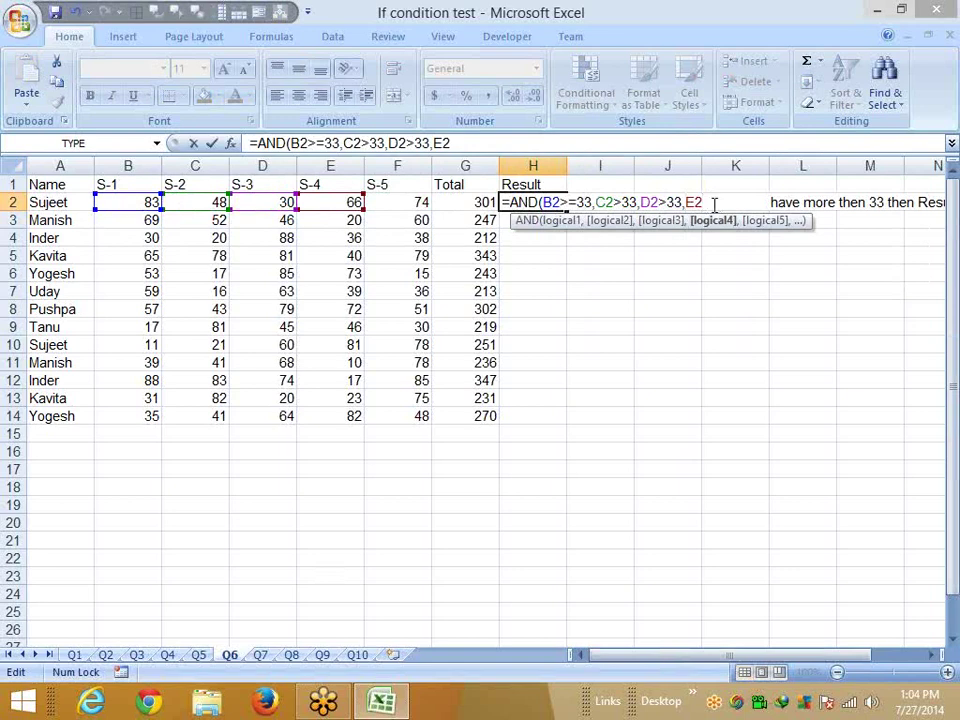
pyautogui.write(',')
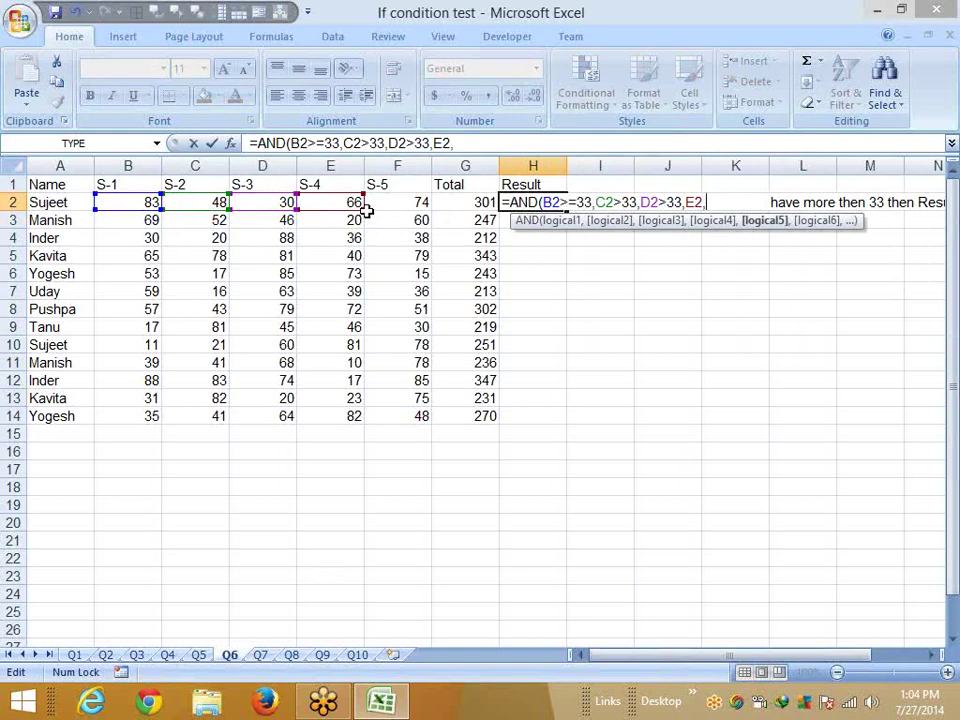
pyautogui.press('BackSpace')
pyautogui.press('BackSpace')
pyautogui.press('BackSpace')
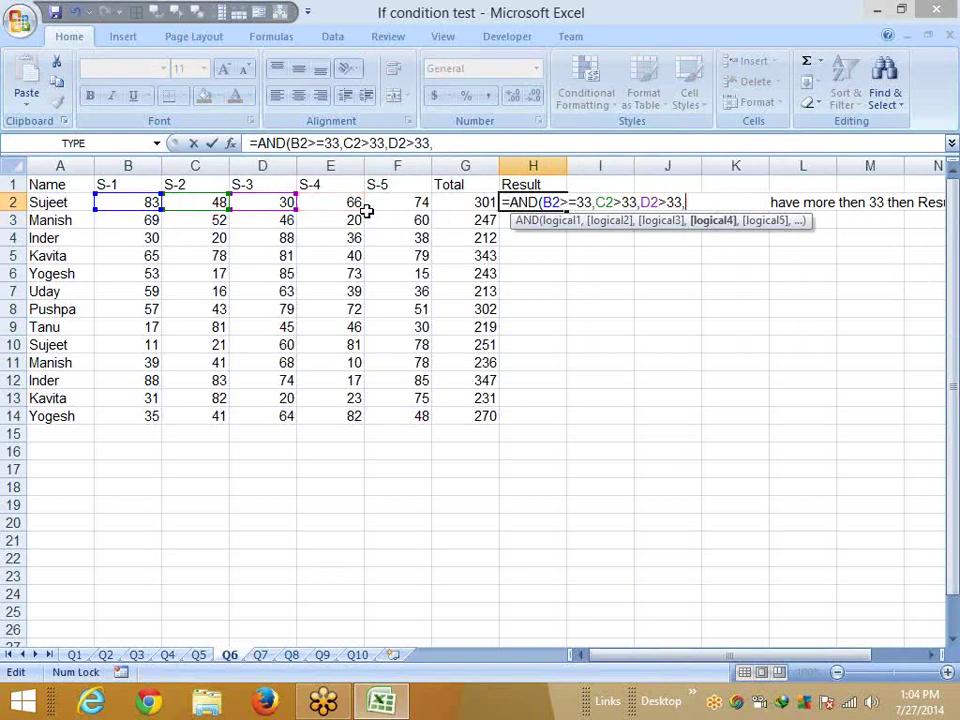
pyautogui.click(335, 198)
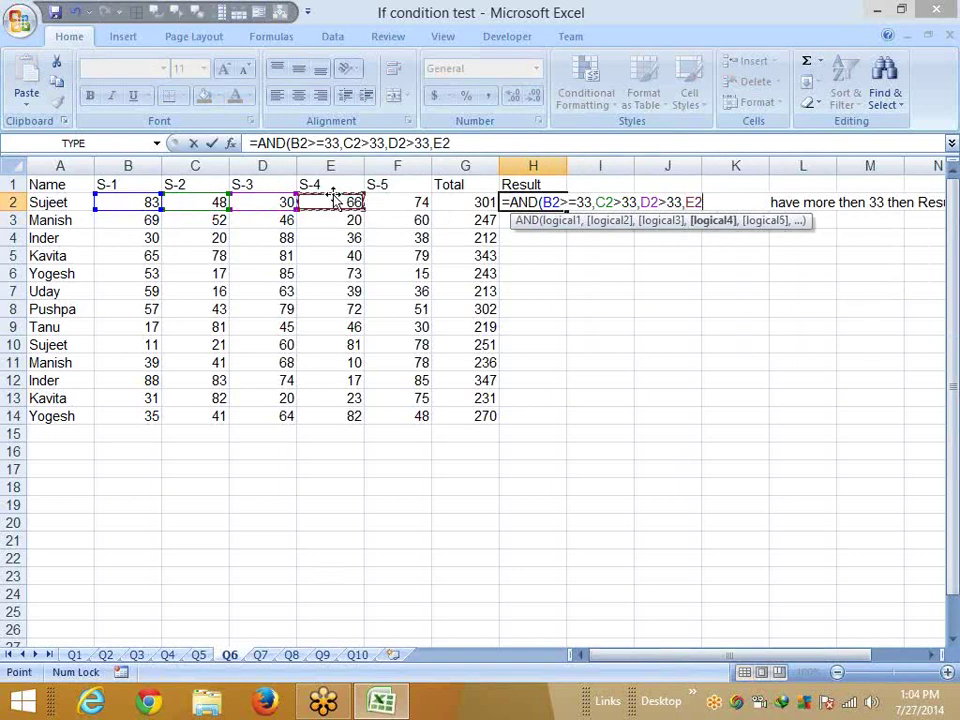
pyautogui.write('>33,')
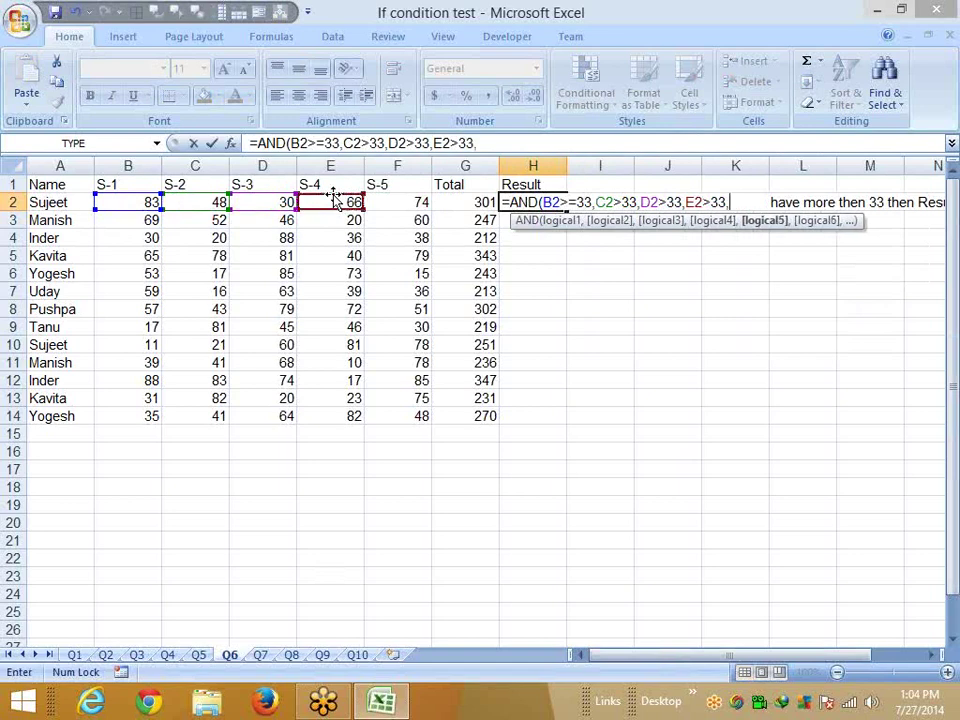
pyautogui.click(405, 204)
pyautogui.write('>')
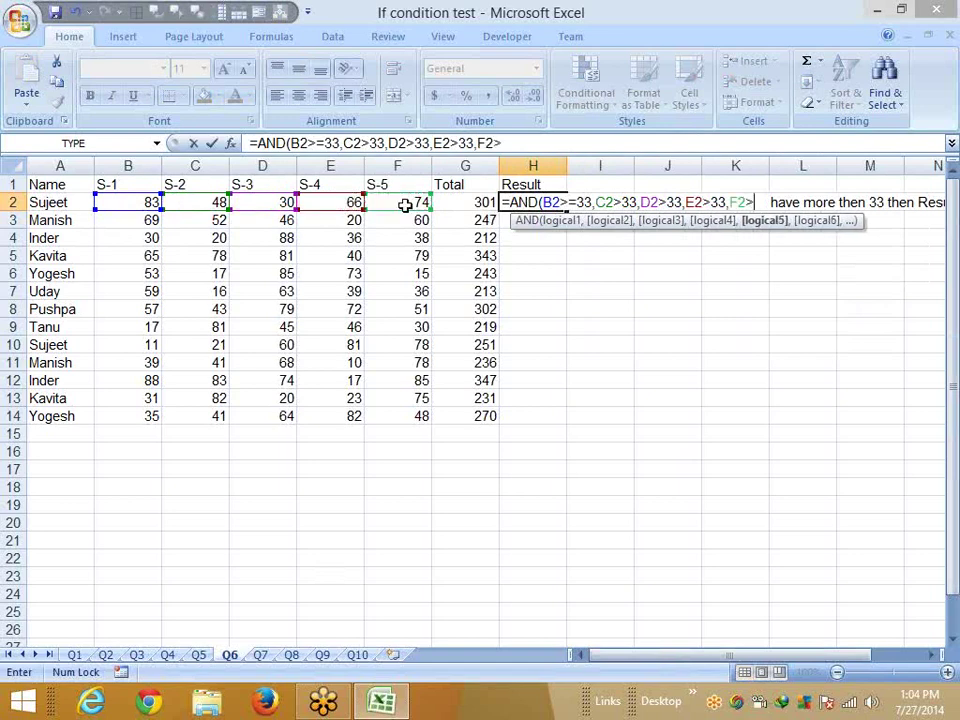
pyautogui.write('=3')
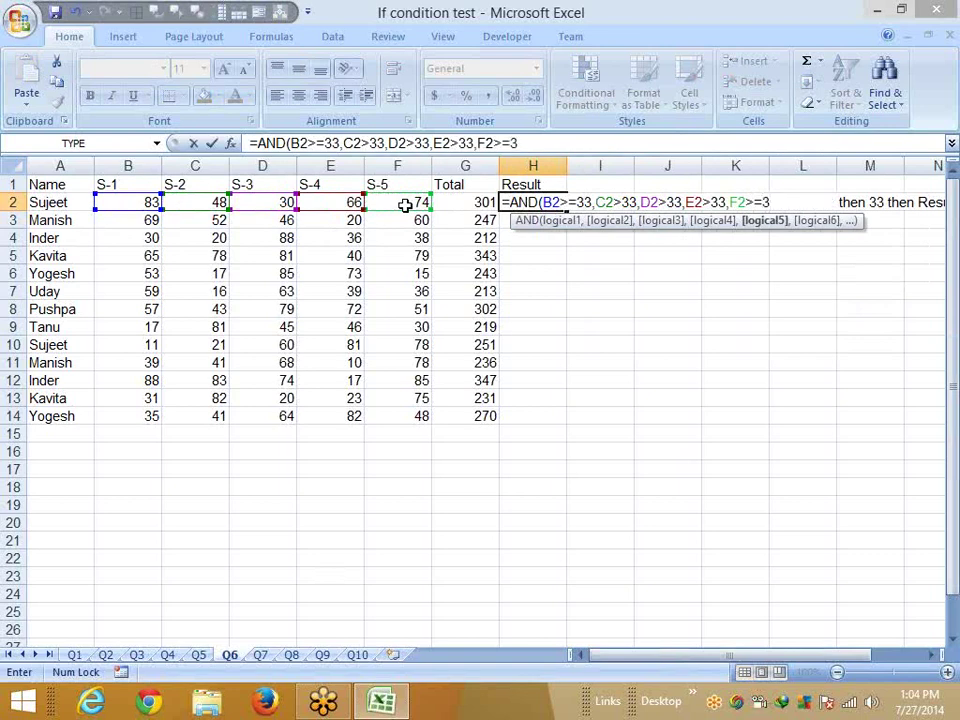
pyautogui.write('3')
# Correct the C2, D2 and E2 tests to >=33 and fill the AND down to H14
pyautogui.click(622, 203)
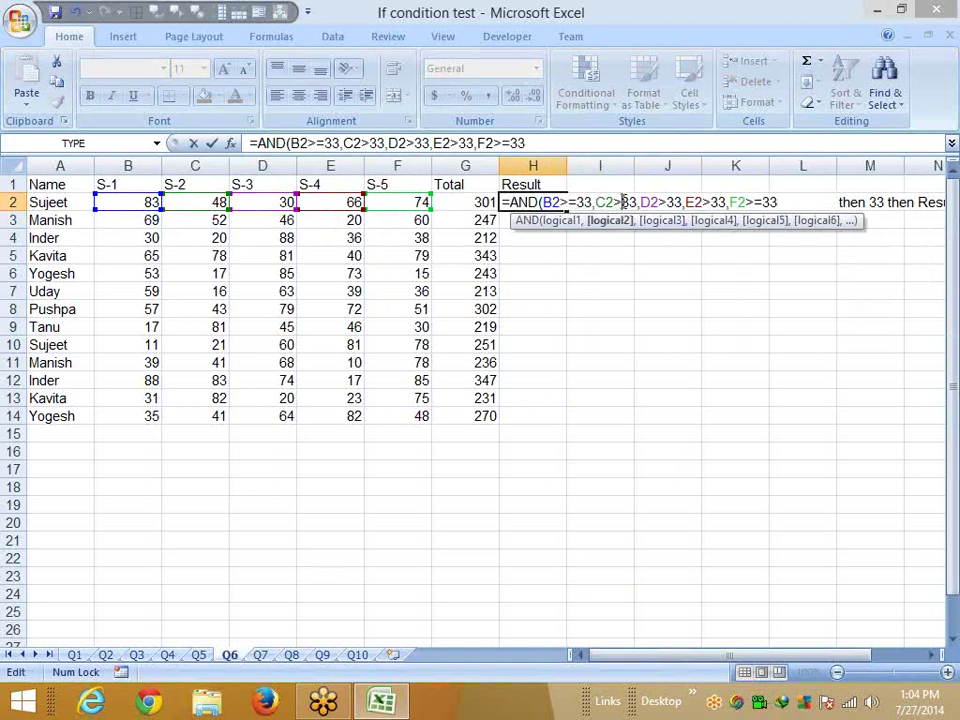
pyautogui.write('=')
pyautogui.click(677, 203)
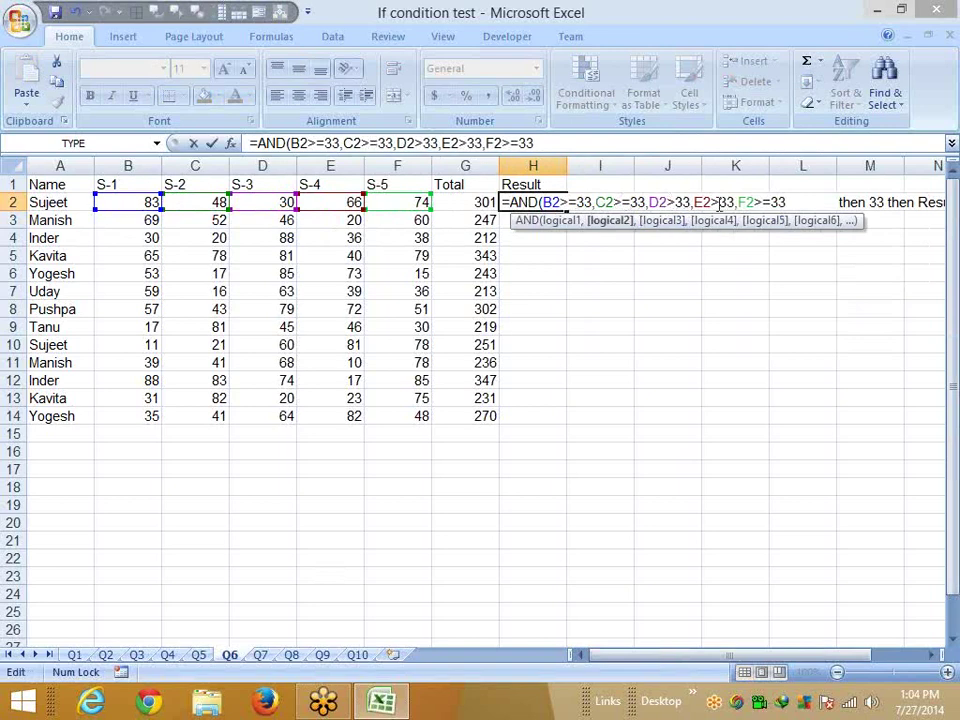
pyautogui.write('=')
pyautogui.click(726, 203)
pyautogui.write('=')
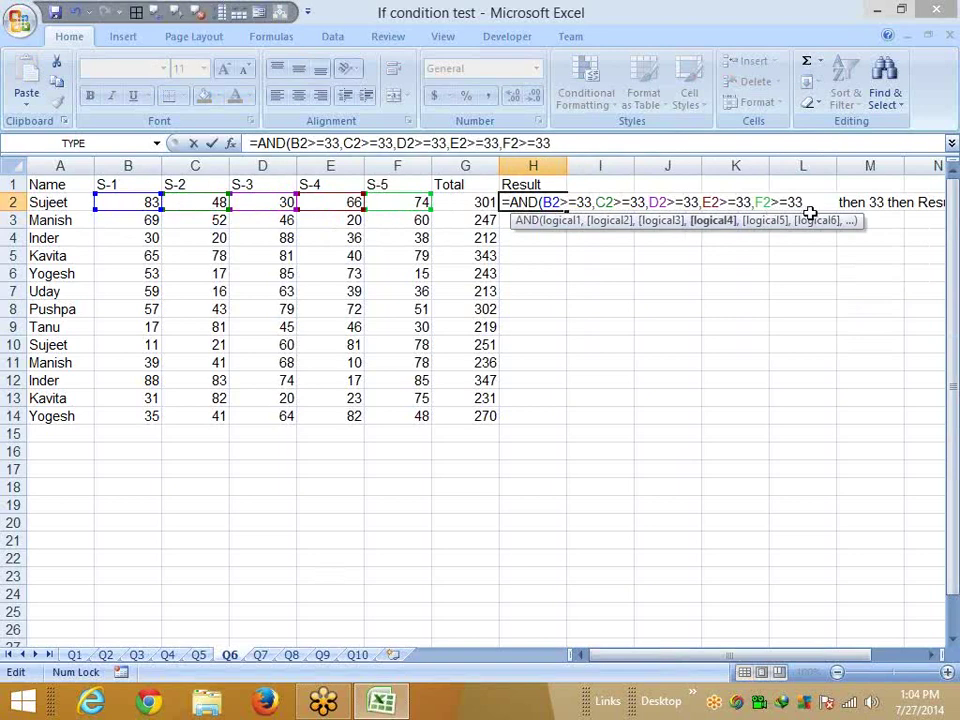
pyautogui.press('Return')
pyautogui.click(563, 207)
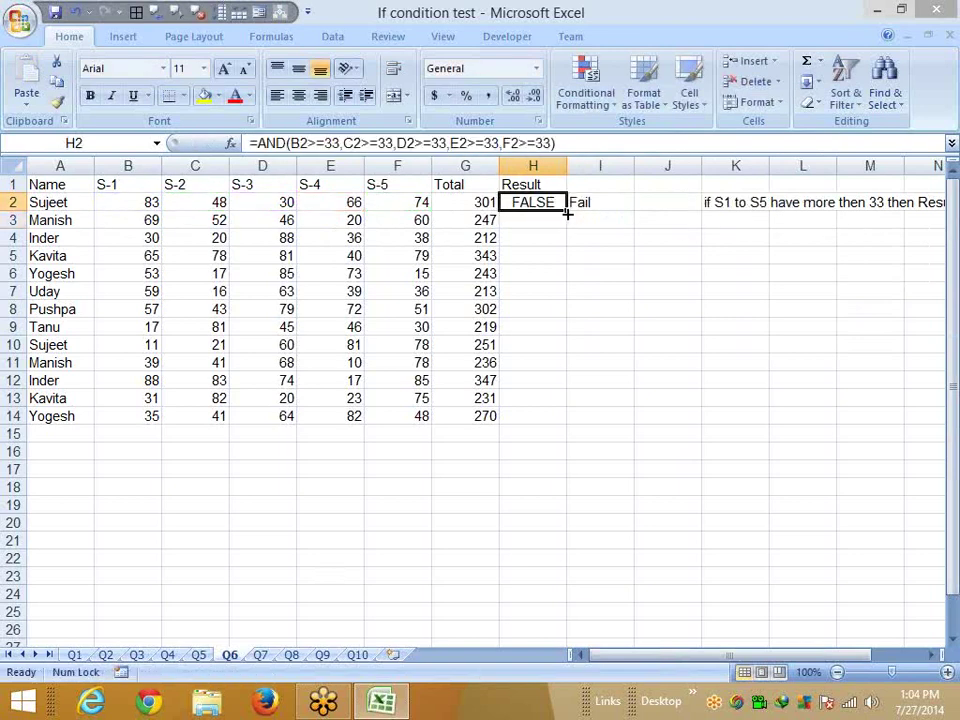
pyautogui.moveTo(567, 211); pyautogui.dragTo(566, 420)
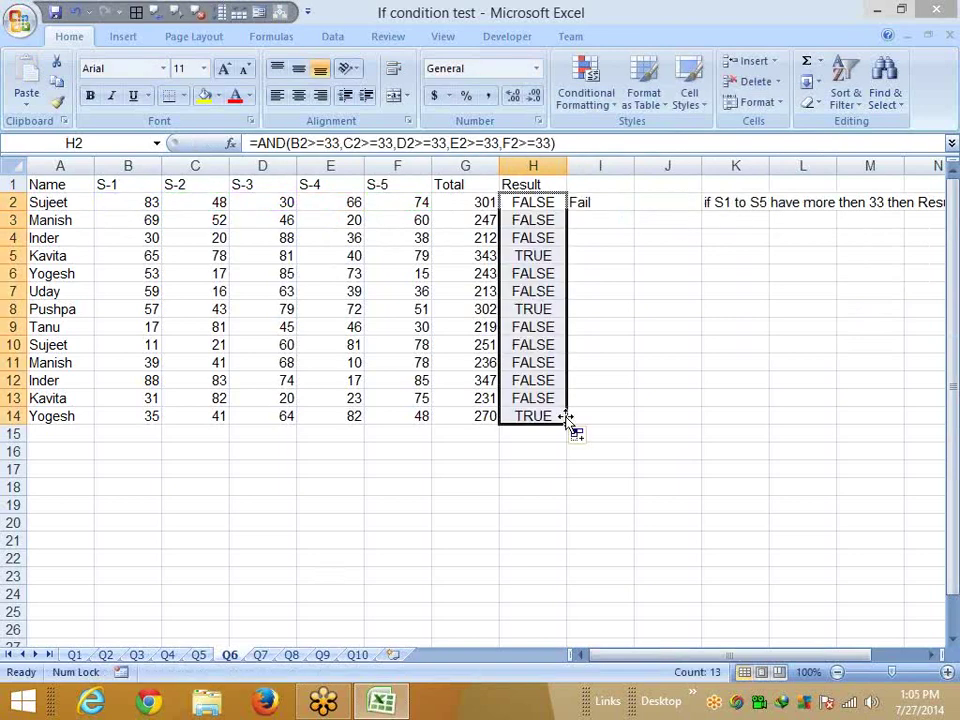
# Enter =IF(H2,"Pass","Fail") in J2
pyautogui.click(646, 203)
pyautogui.write('=')
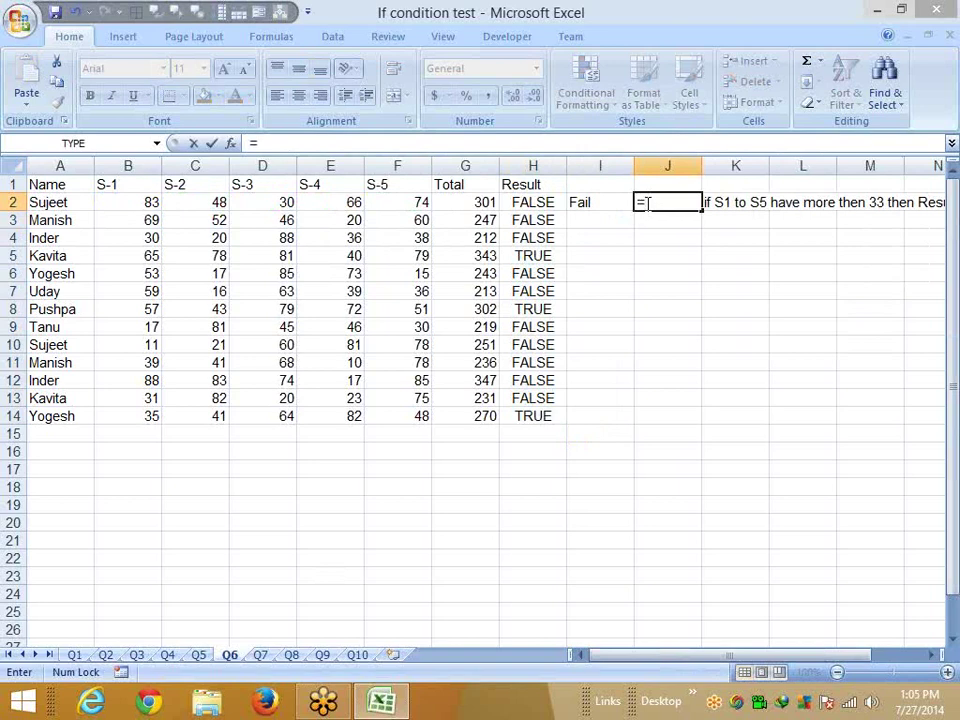
pyautogui.write('if(')
pyautogui.press('Left')
pyautogui.press('Left')
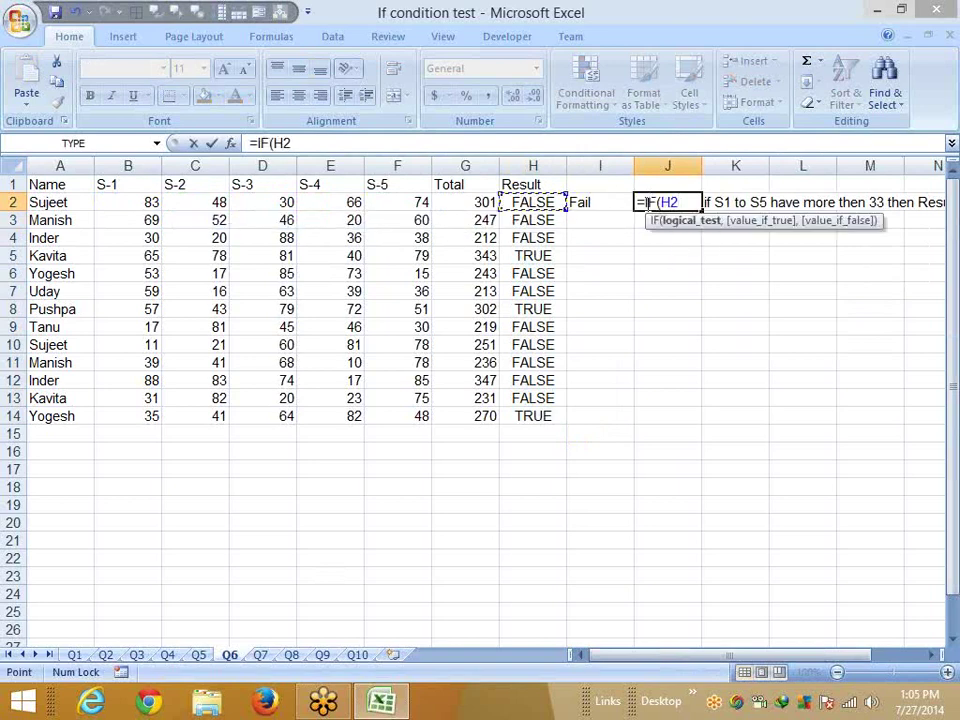
pyautogui.write(',"')
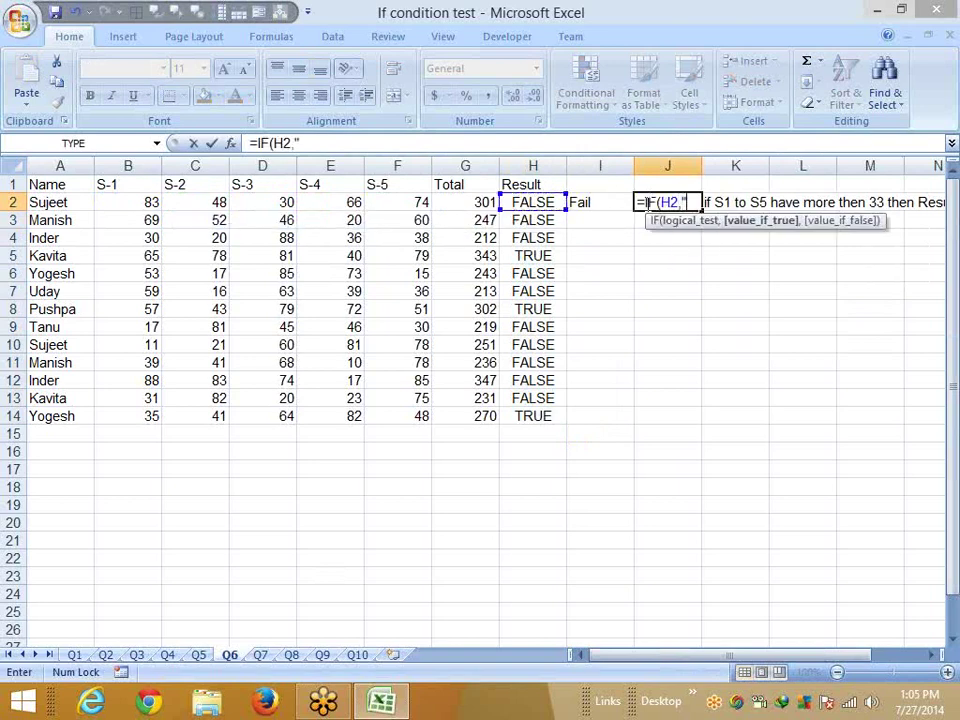
pyautogui.write('Pass"')
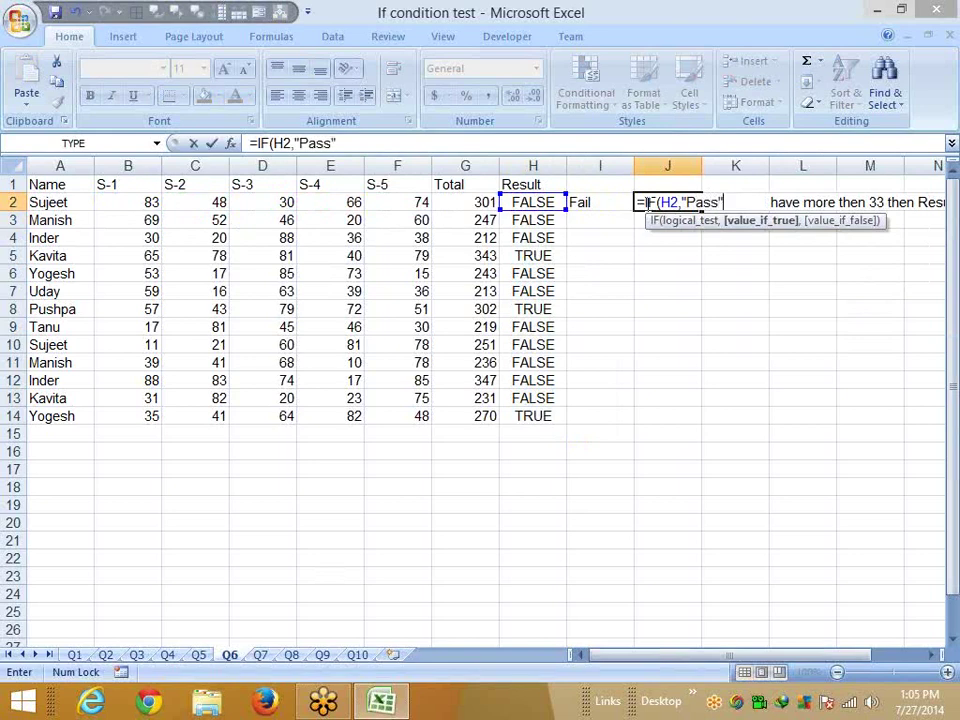
pyautogui.write(',"')
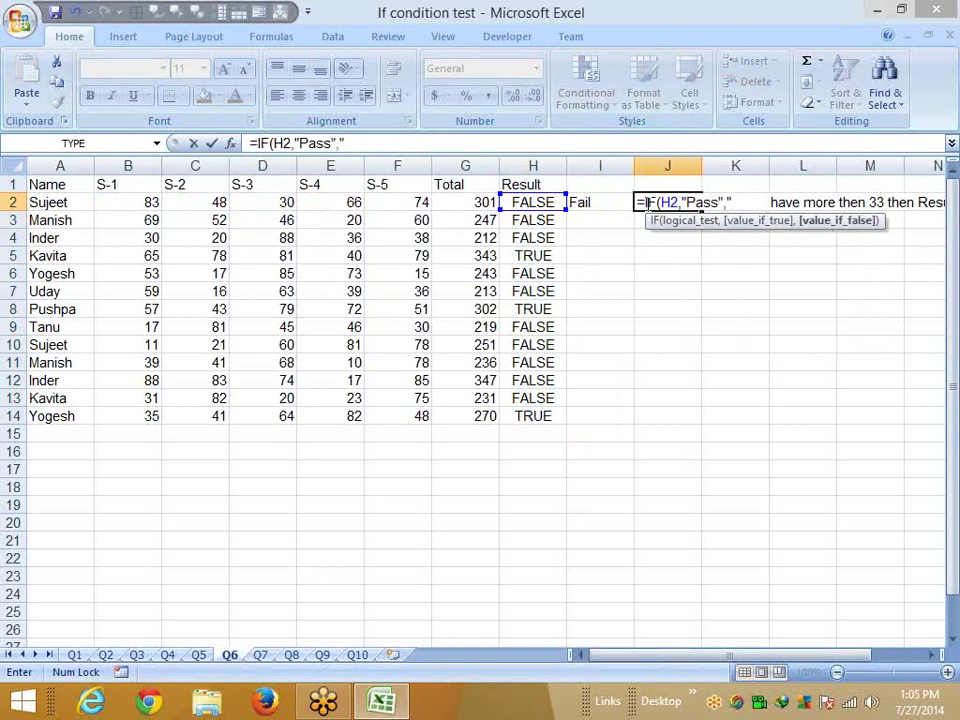
pyautogui.write('Pa')
pyautogui.press('BackSpace')
pyautogui.press('BackSpace')
pyautogui.write('F')
pyautogui.write('ail"')
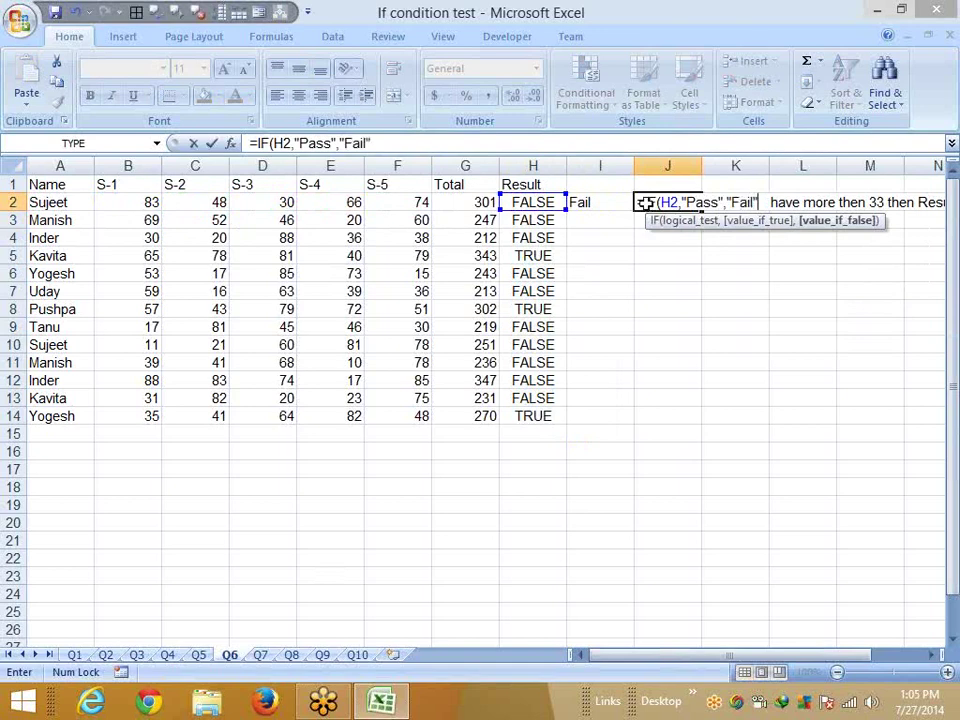
pyautogui.press('Return')
pyautogui.click(645, 202)
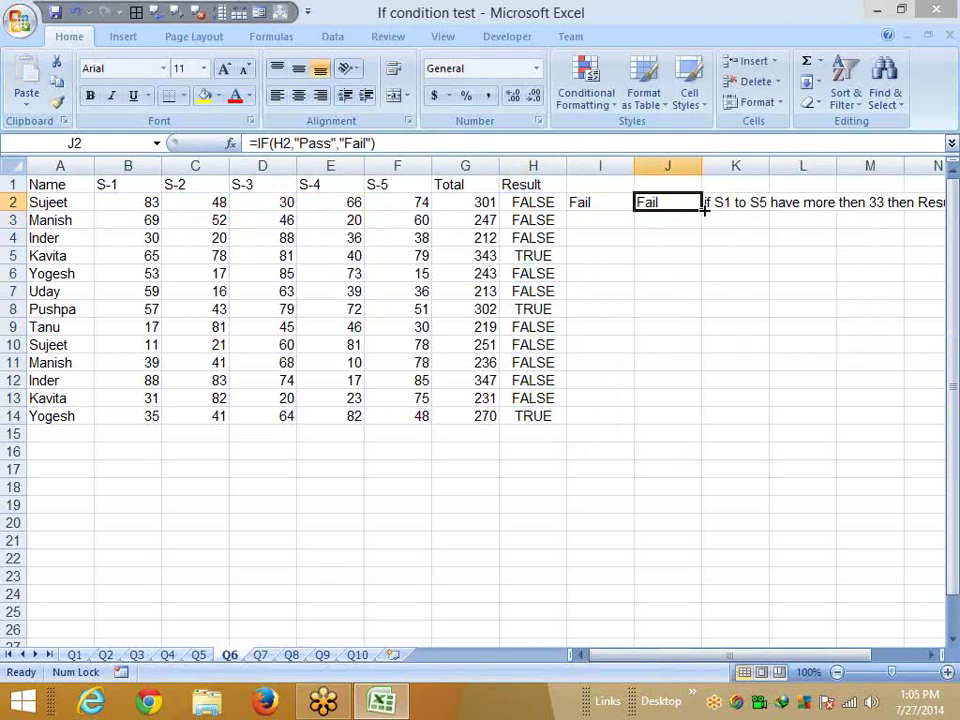
# Replace the H2 reference in J2's IF with the AND condition copied from H2
pyautogui.click(618, 208)
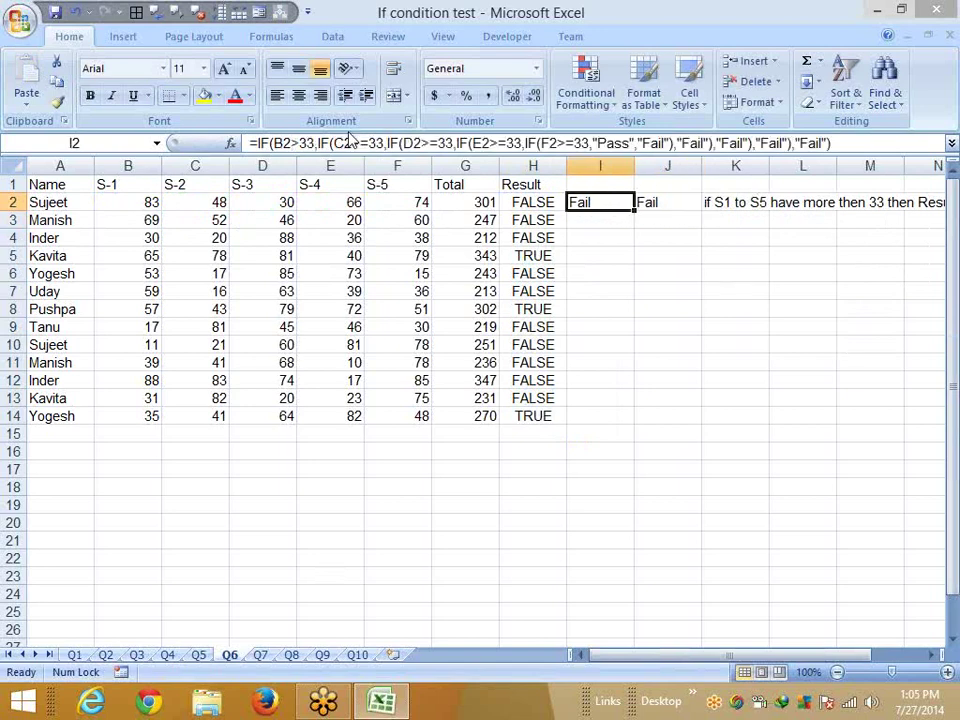
pyautogui.click(512, 203)
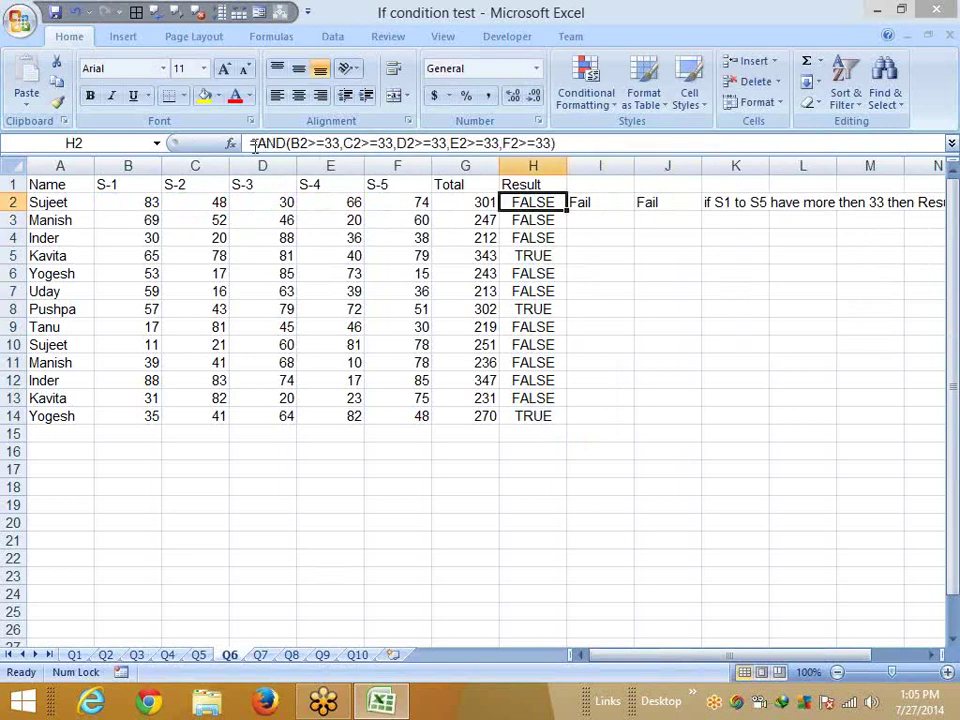
pyautogui.moveTo(305, 145); pyautogui.dragTo(352, 150)
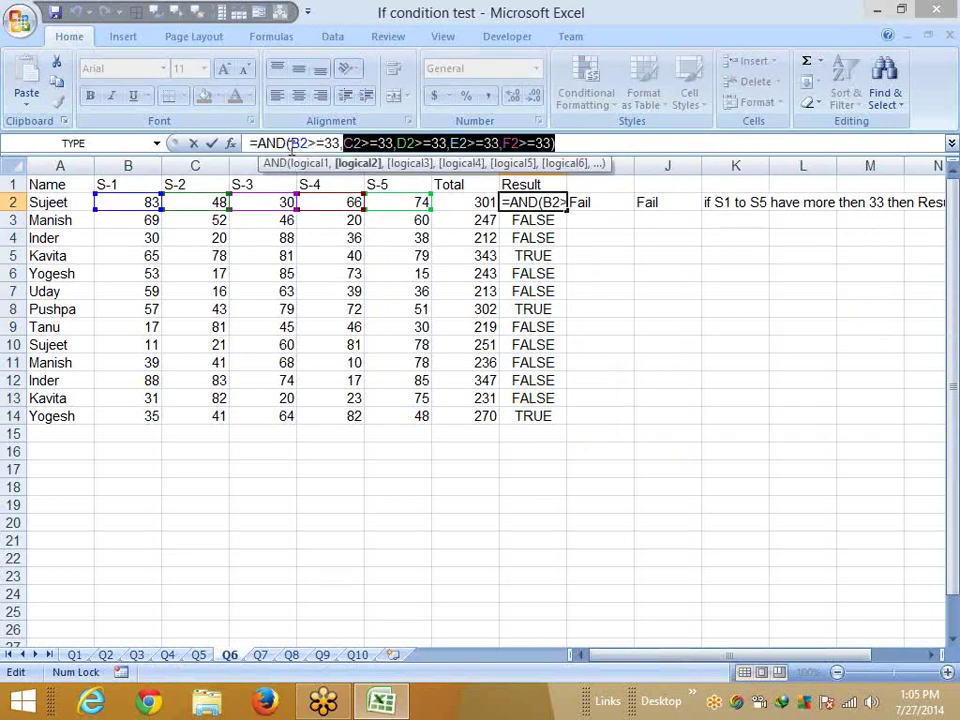
pyautogui.press('Escape')
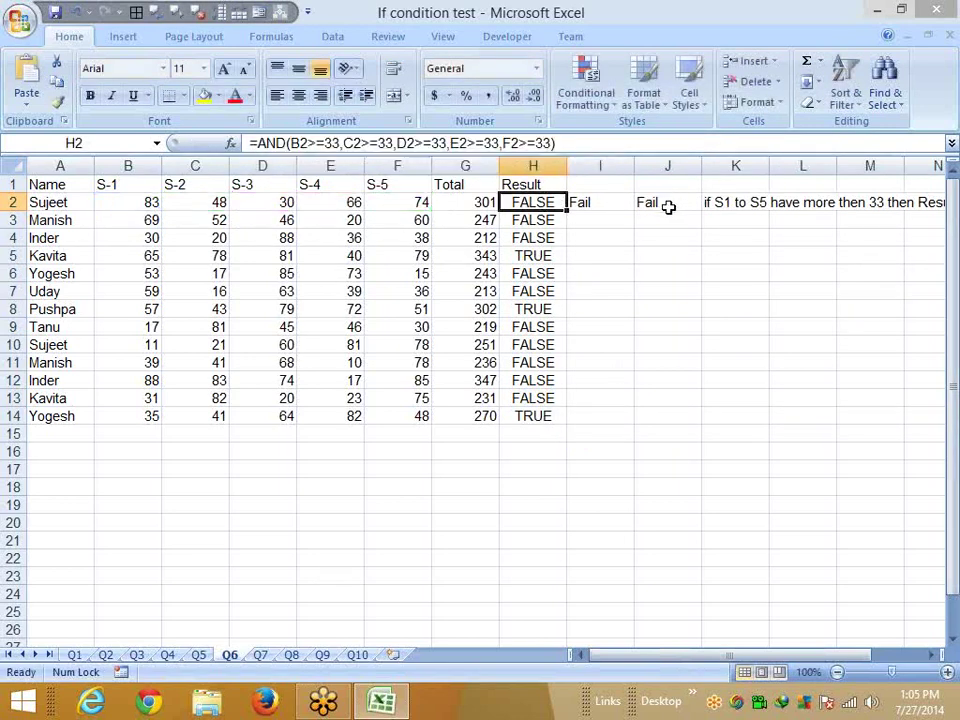
pyautogui.click(668, 203)
pyautogui.click(280, 143)
pyautogui.doubleClick(280, 143)
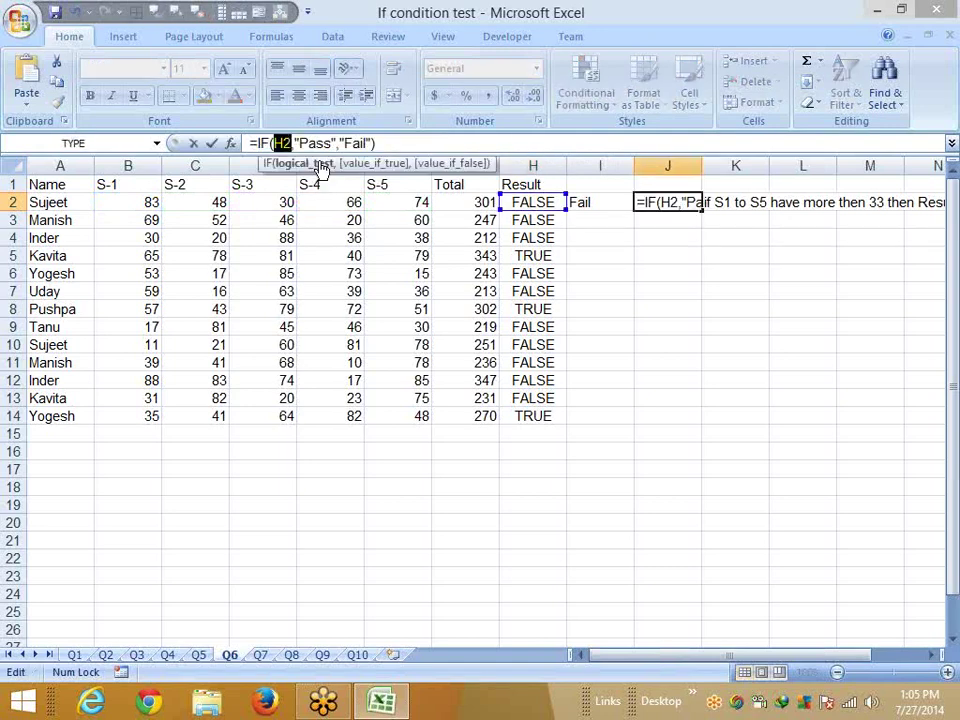
pyautogui.hotkey('ctrl', 'v')
pyautogui.press('Return')
pyautogui.press('Up')
# Copy J2's Pass/Fail formula into H2 and fill it down to H14
pyautogui.hotkey('ctrl', 'c')
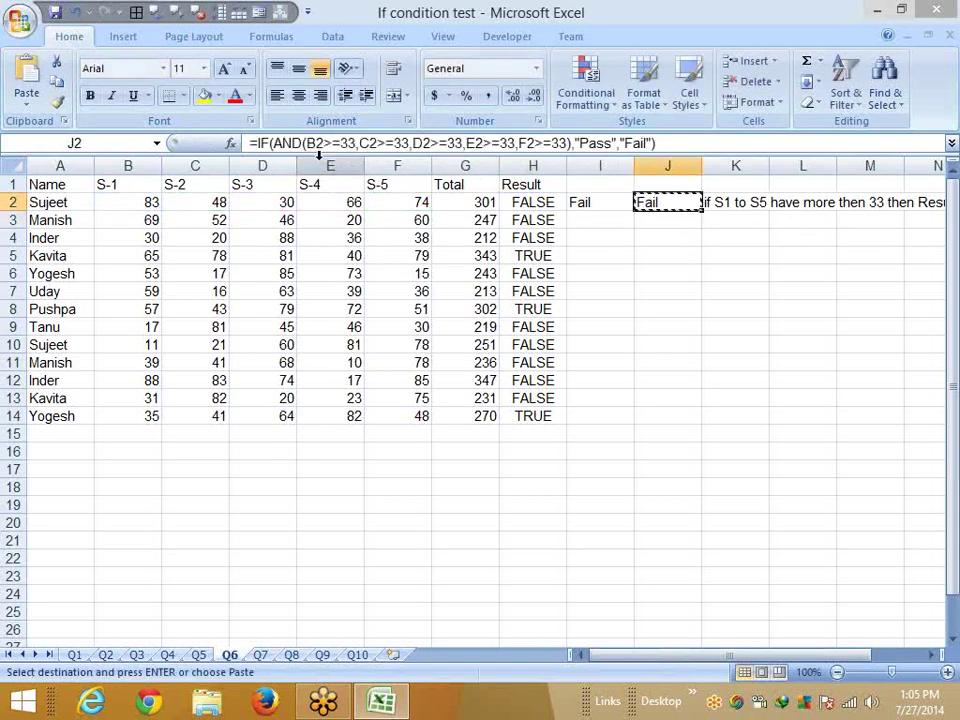
pyautogui.press('Left')
pyautogui.press('Left')
pyautogui.press('Return')
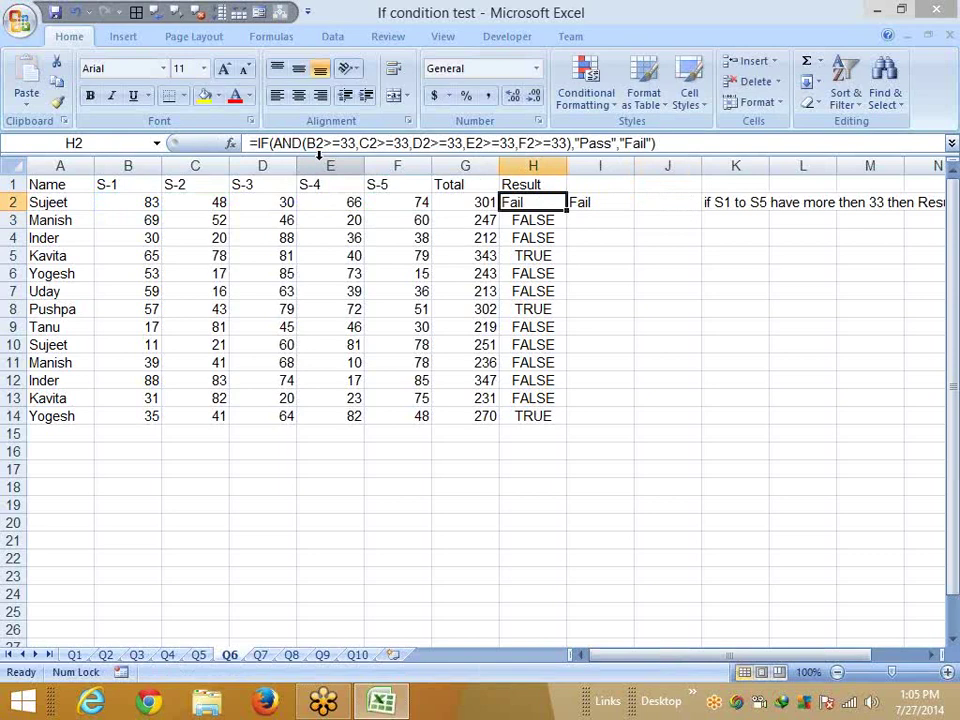
pyautogui.hotkey('ctrl', 'shift', 'Down')
pyautogui.hotkey('ctrl', 'd')
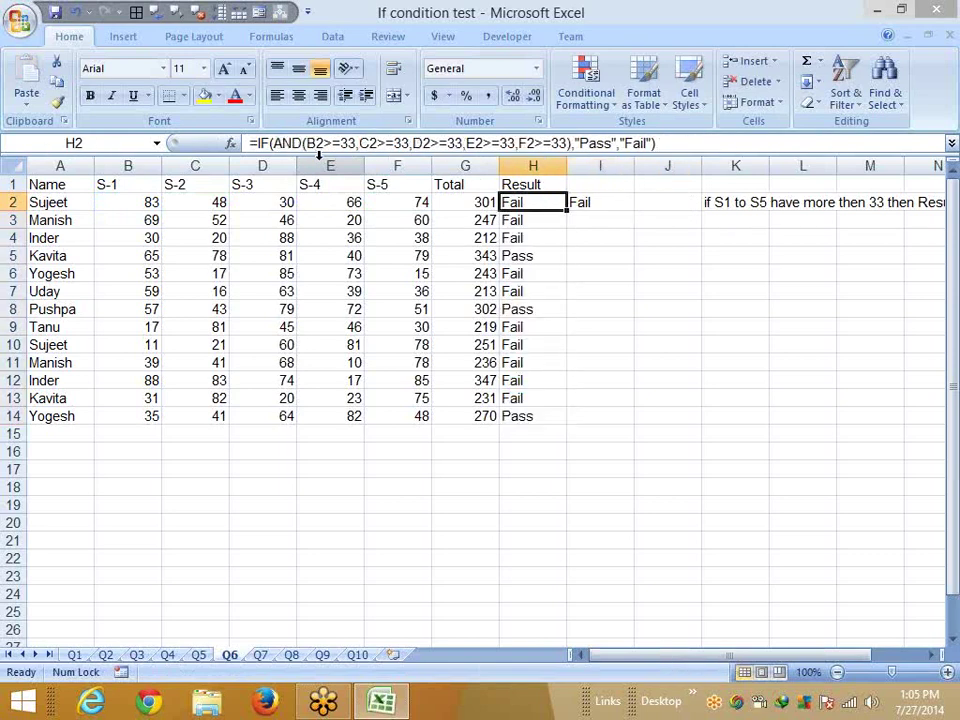
# Fill the nested IF formula down column I from I2 to I14
pyautogui.hotkey('ctrl', 'Down')
pyautogui.press('Right')
pyautogui.hotkey('ctrl', 'shift', 'Up')
pyautogui.hotkey('ctrl', 'd')
pyautogui.hotkey('ctrl', 'Up')
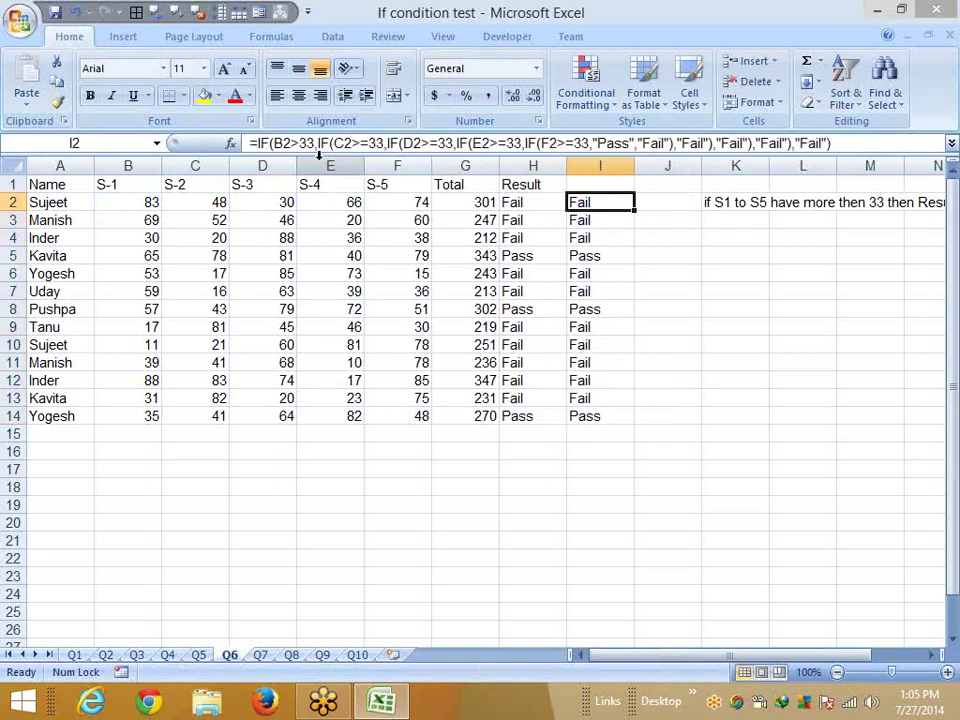
pyautogui.press('Left')
pyautogui.press('Right')
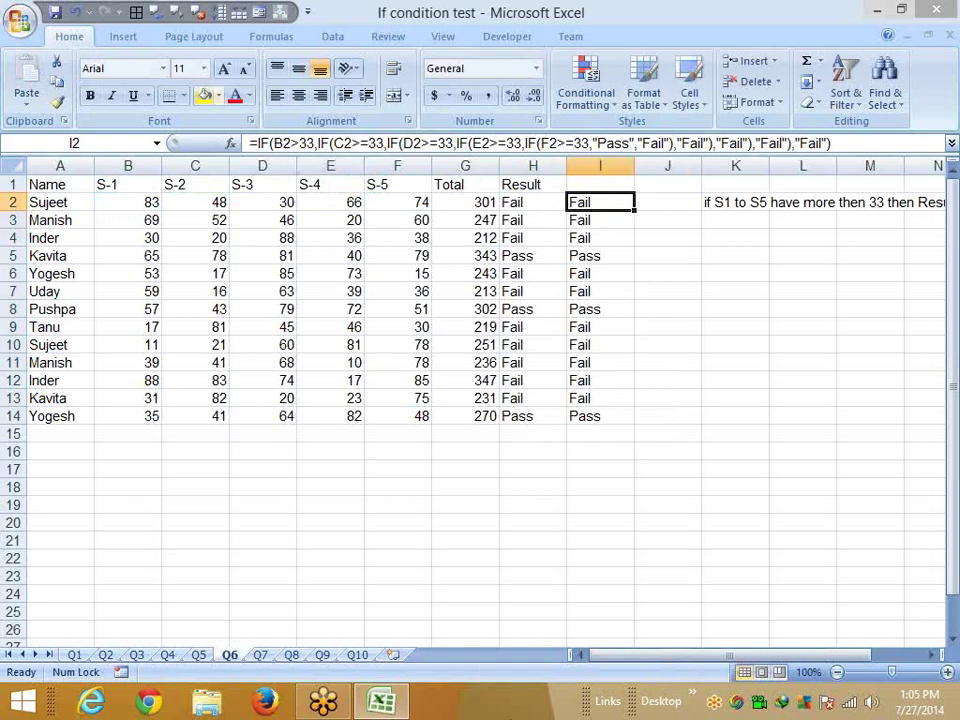
# Clear the existing grades from C2:C14 on sheet Q7
pyautogui.click(260, 655)
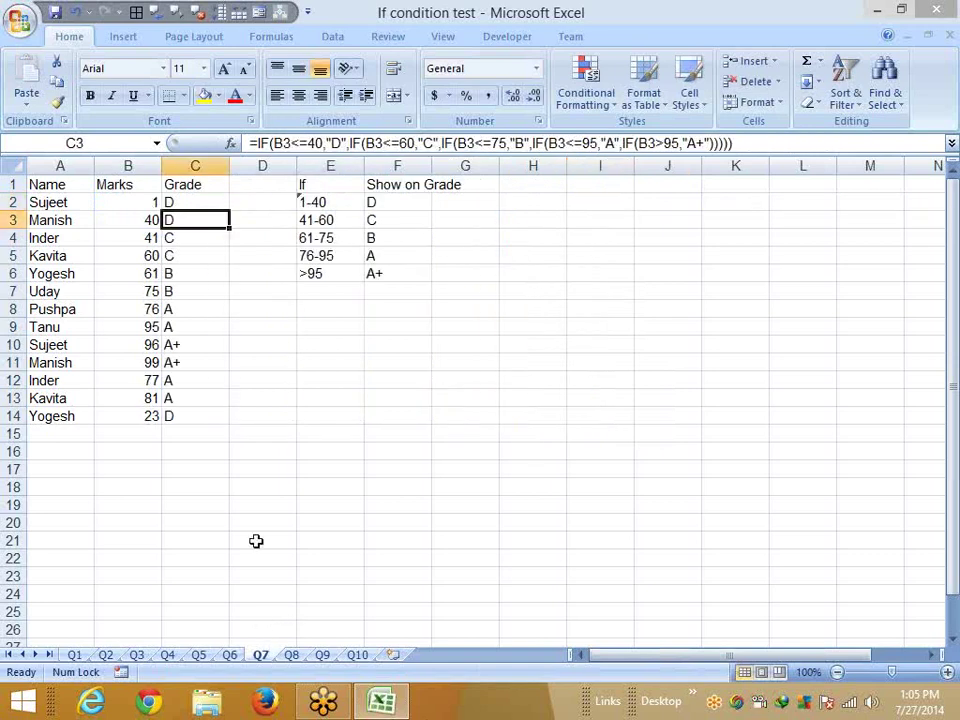
pyautogui.press('Up')
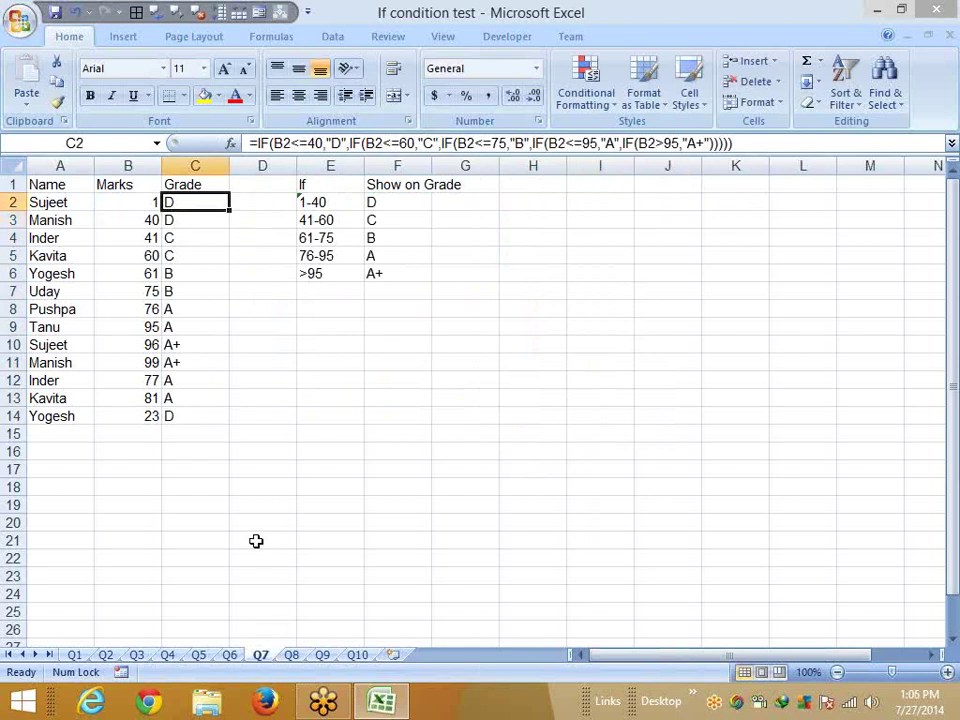
pyautogui.hotkey('ctrl', 'shift', 'Down')
pyautogui.press('Delete')
# Review the grade bands in the lookup table, then return to cell C2
pyautogui.press('Right')
pyautogui.press('Right')
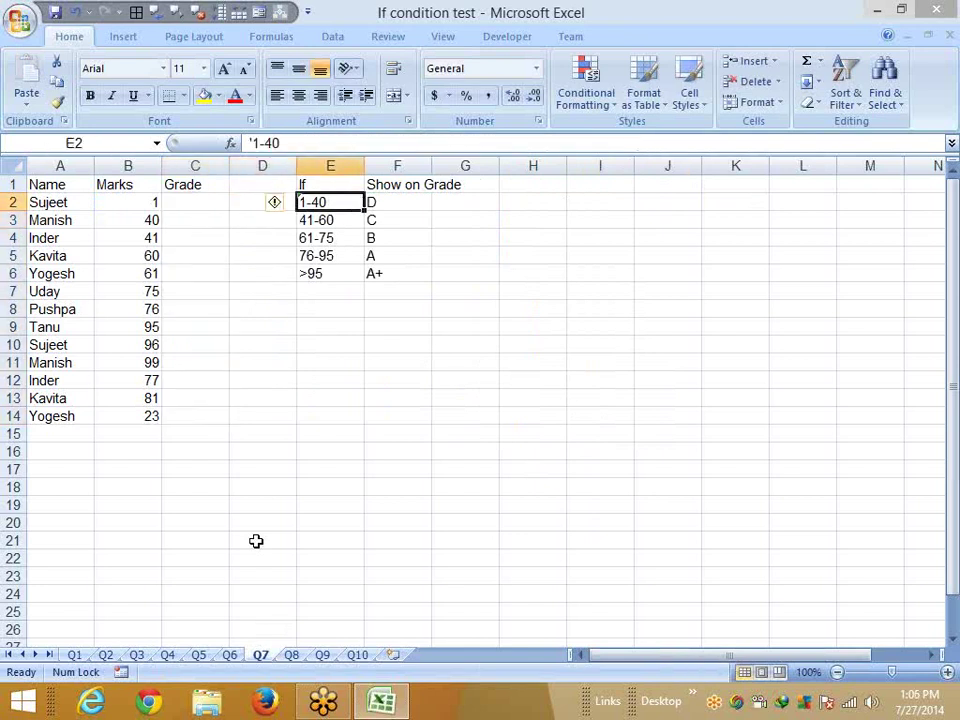
pyautogui.press('Right')
pyautogui.press('Down')
pyautogui.press('Down')
pyautogui.press('Down')
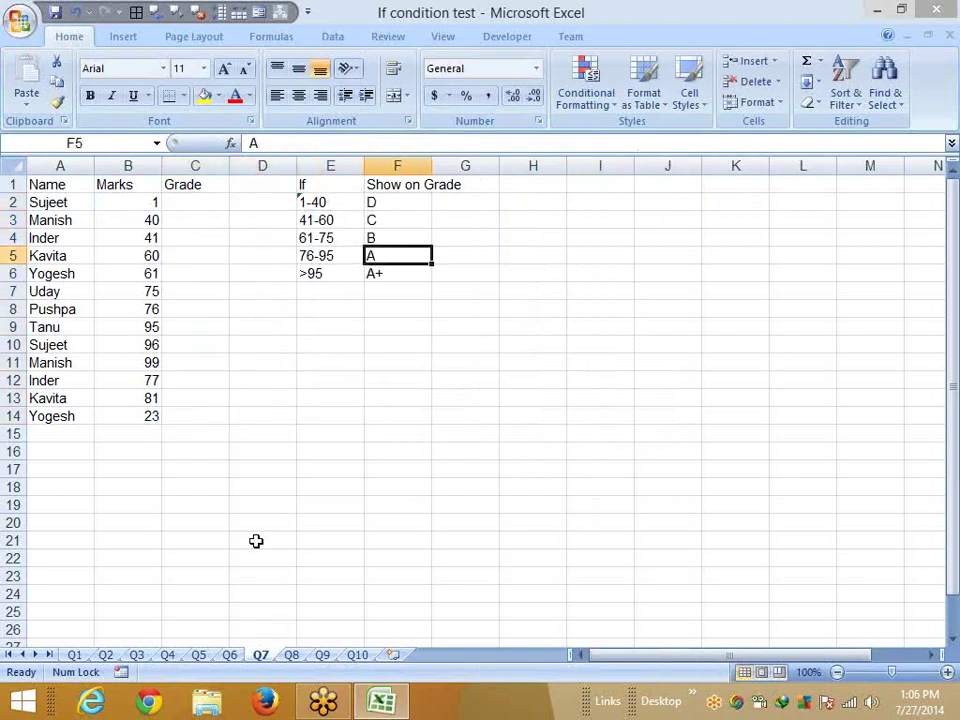
pyautogui.press('Down')
pyautogui.press('Left')
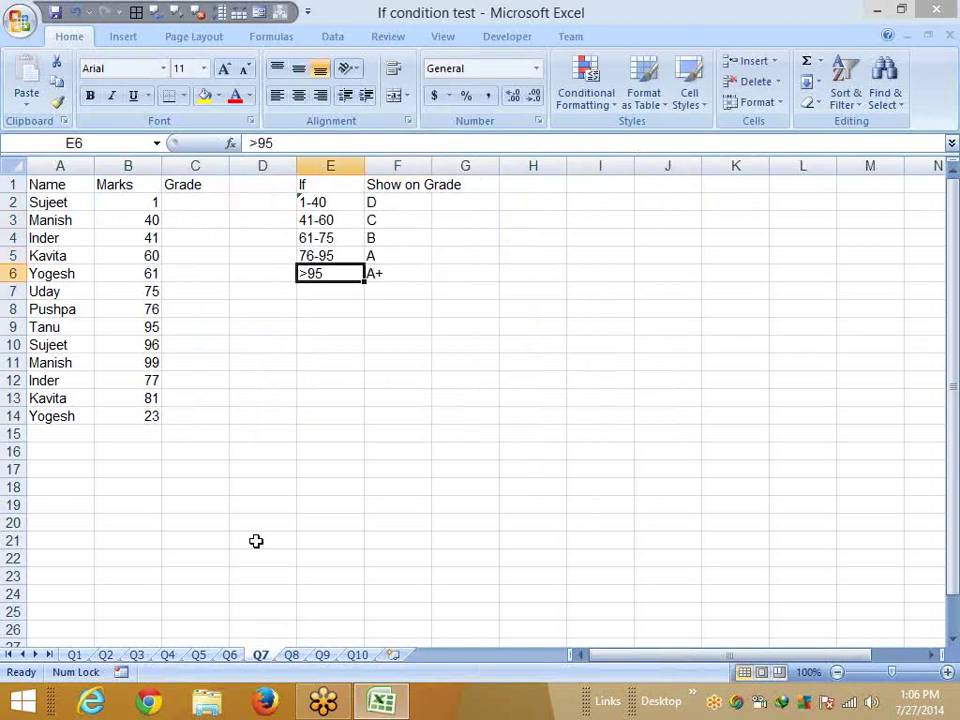
pyautogui.hotkey('ctrl', 'Up')
pyautogui.press('Left')
pyautogui.press('Left')
pyautogui.press('Down')
# Begin C2's nested IF with the first two tests: B2<=40 gives "D", B2<=60 gives "C"
pyautogui.write('=')
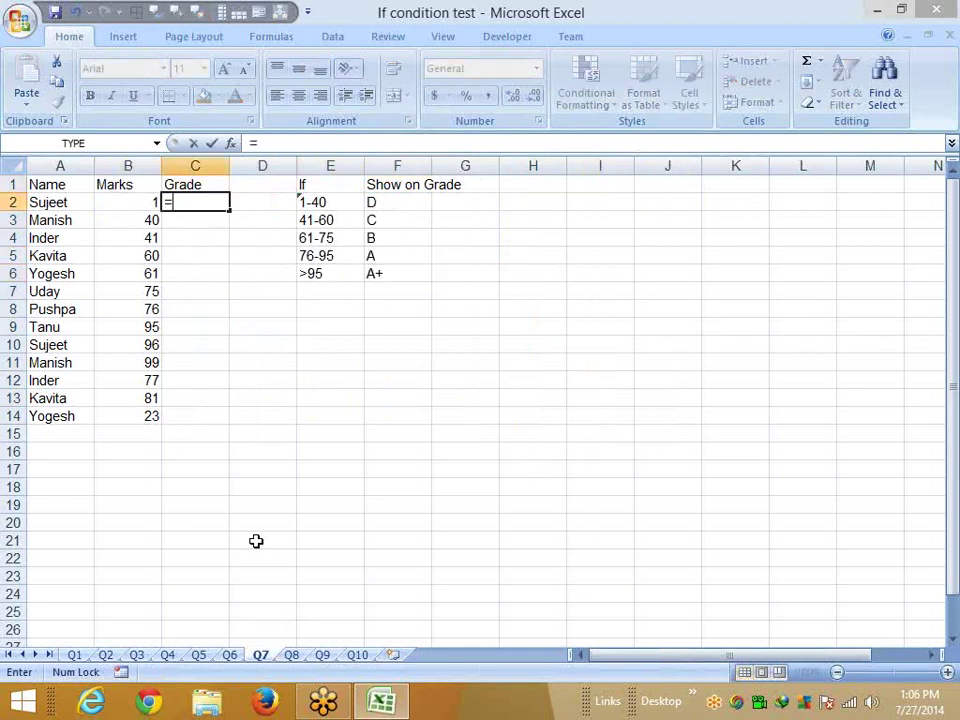
pyautogui.write('if')
pyautogui.press('Tab')
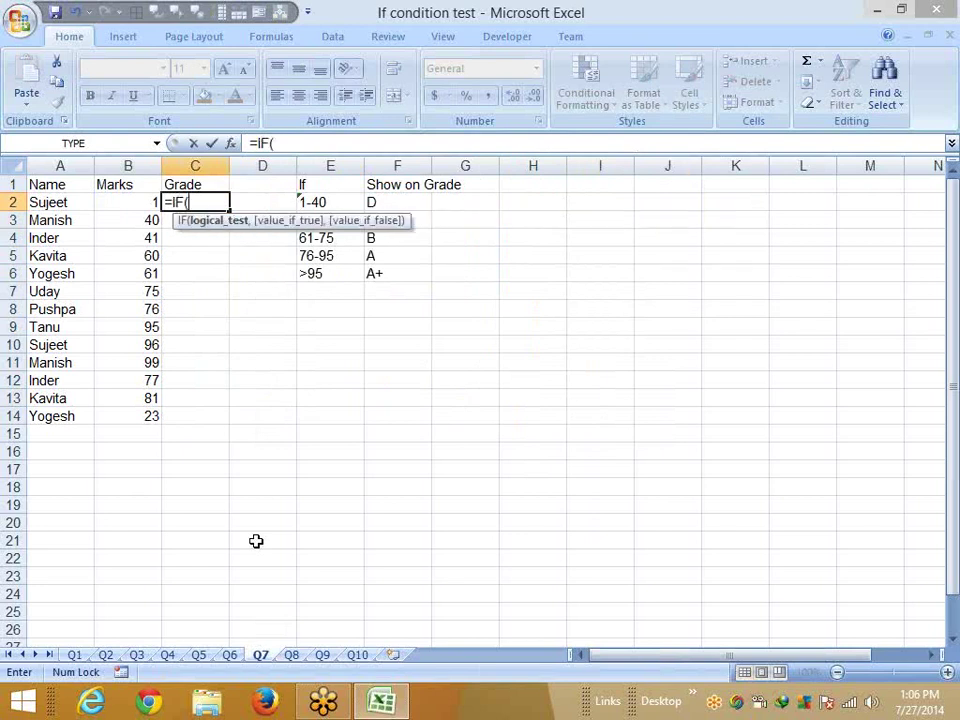
pyautogui.press('Left')
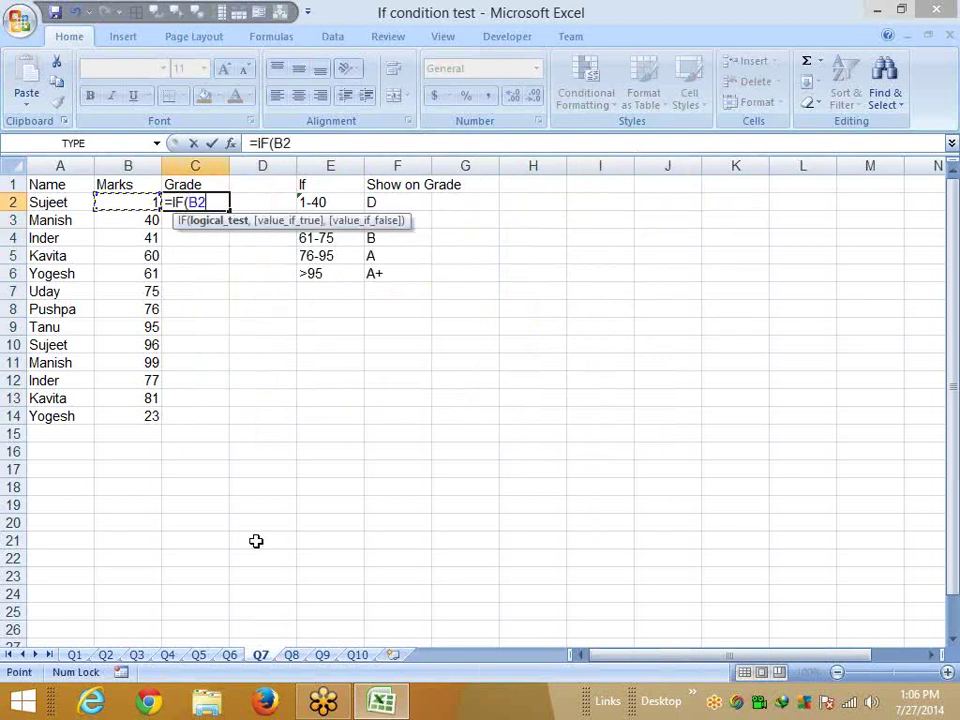
pyautogui.write('<=40')
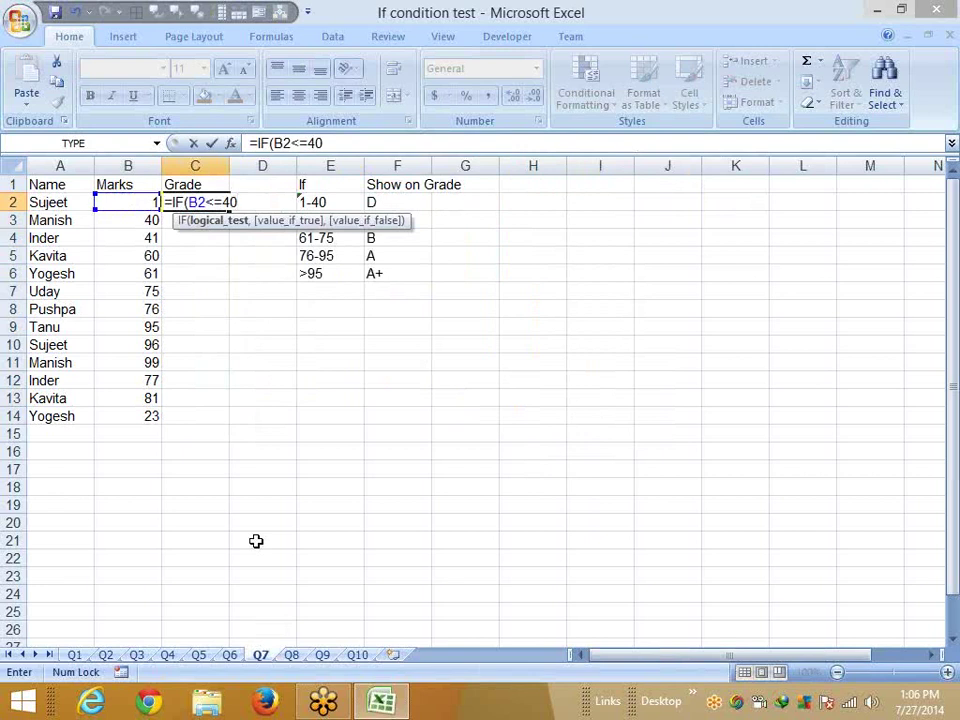
pyautogui.write(',"D"')
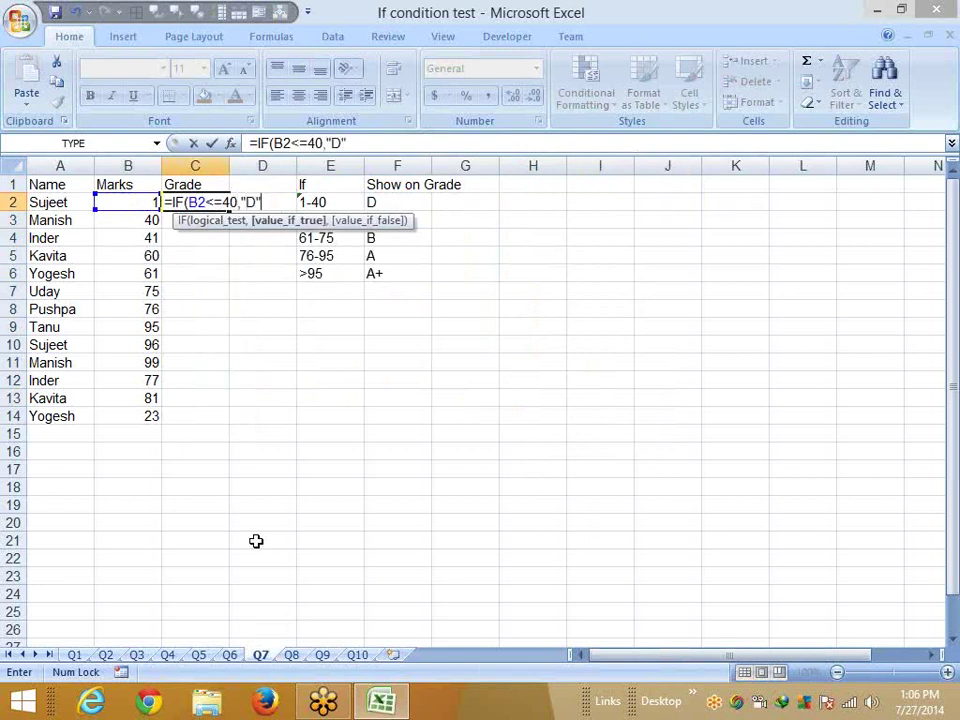
pyautogui.write(',')
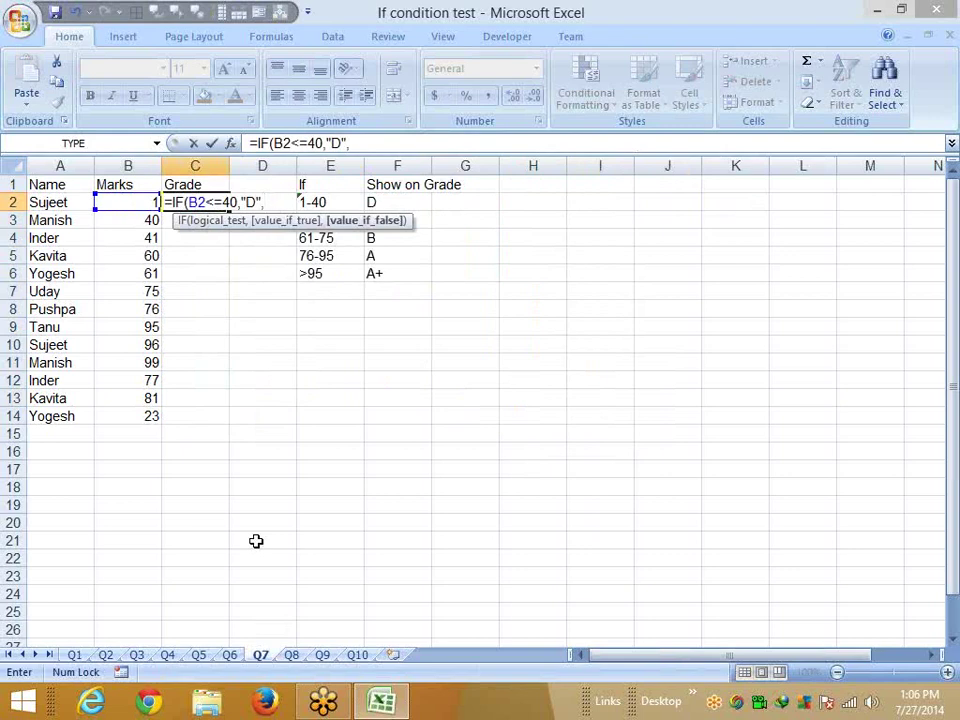
pyautogui.write('i')
pyautogui.press('Tab')
pyautogui.press('Left')
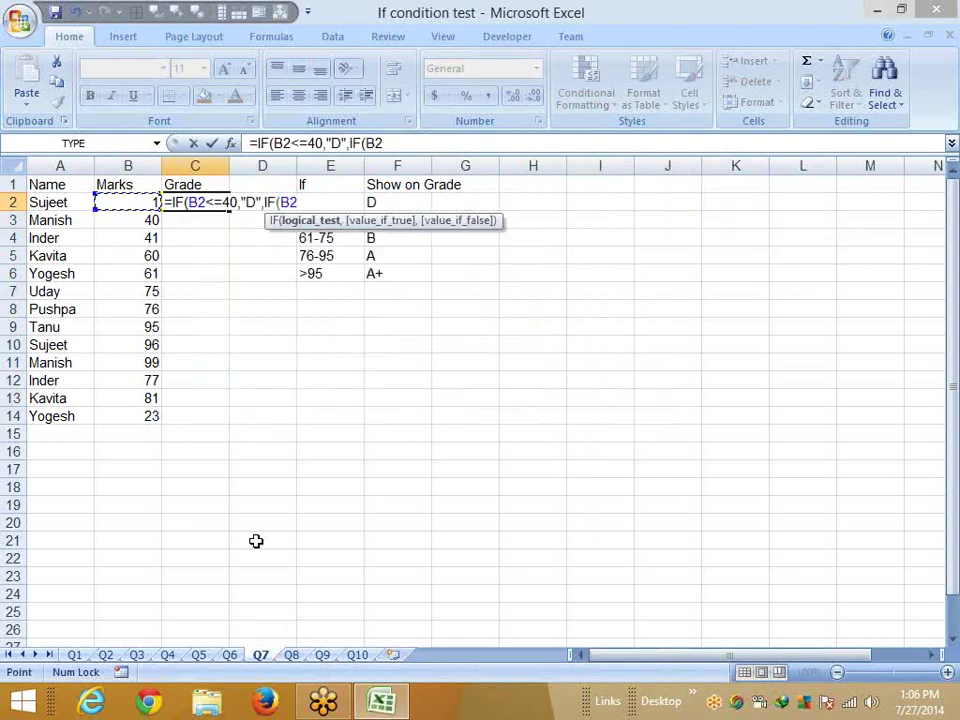
pyautogui.write('<=')
pyautogui.write('60')
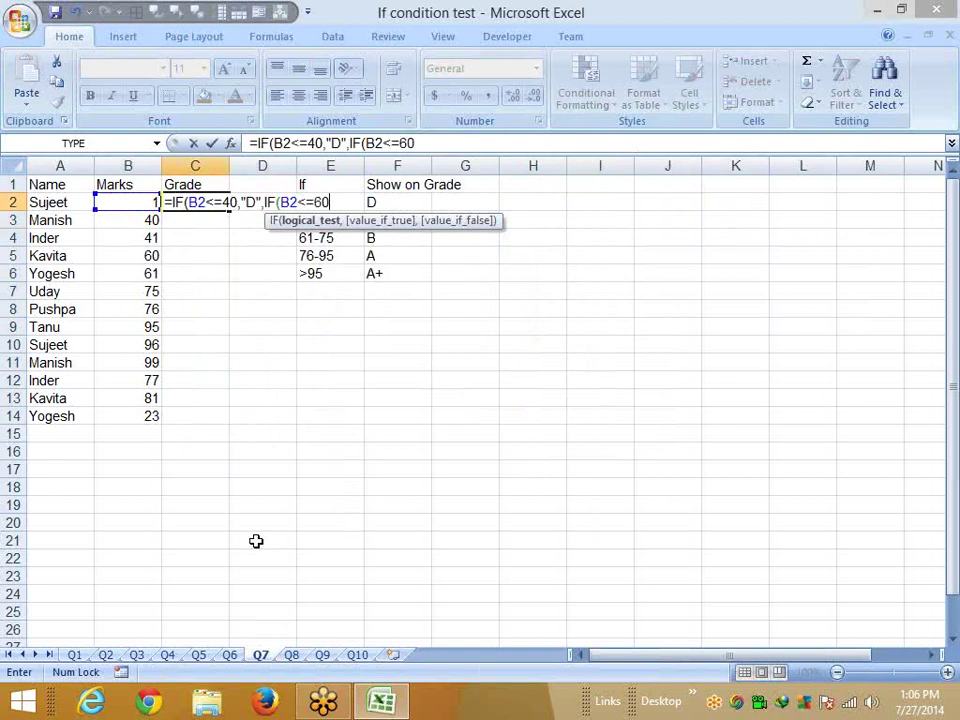
pyautogui.write(',')
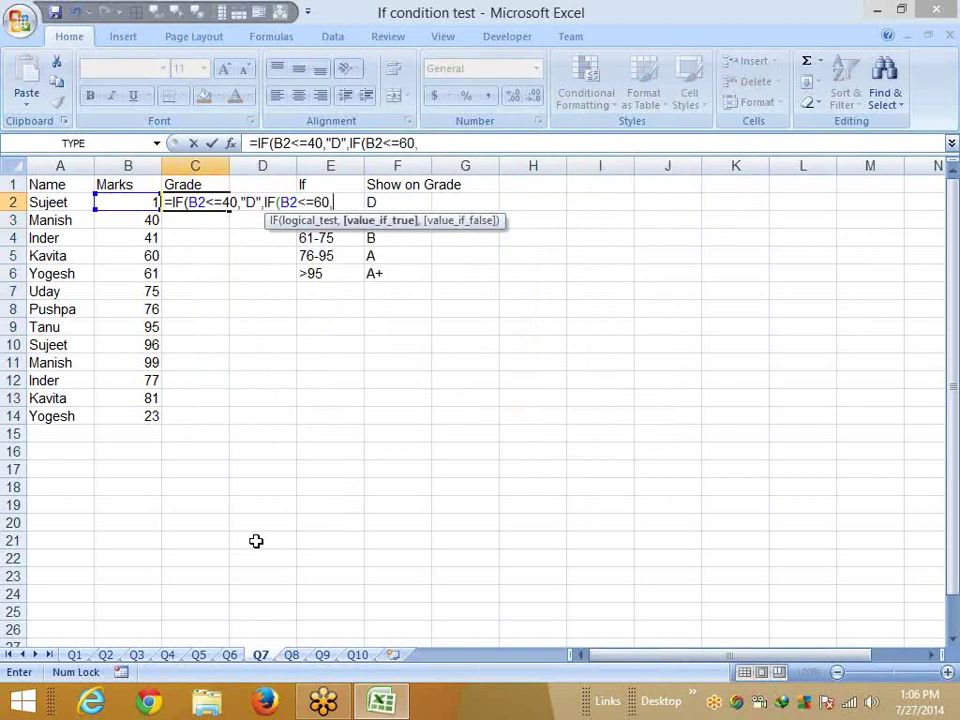
pyautogui.write('"C"')
pyautogui.write(',')
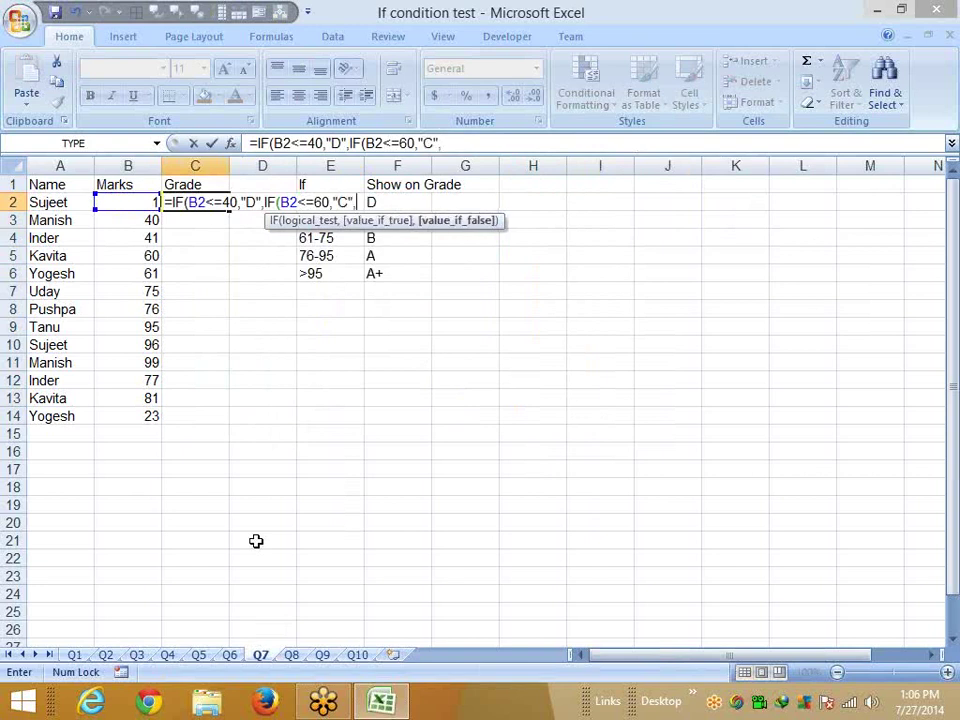
pyautogui.write('IF(')
# Add tests for "B" (<=75) and "A" (<=95), with "A+" otherwise, and enter it
pyautogui.press('Left')
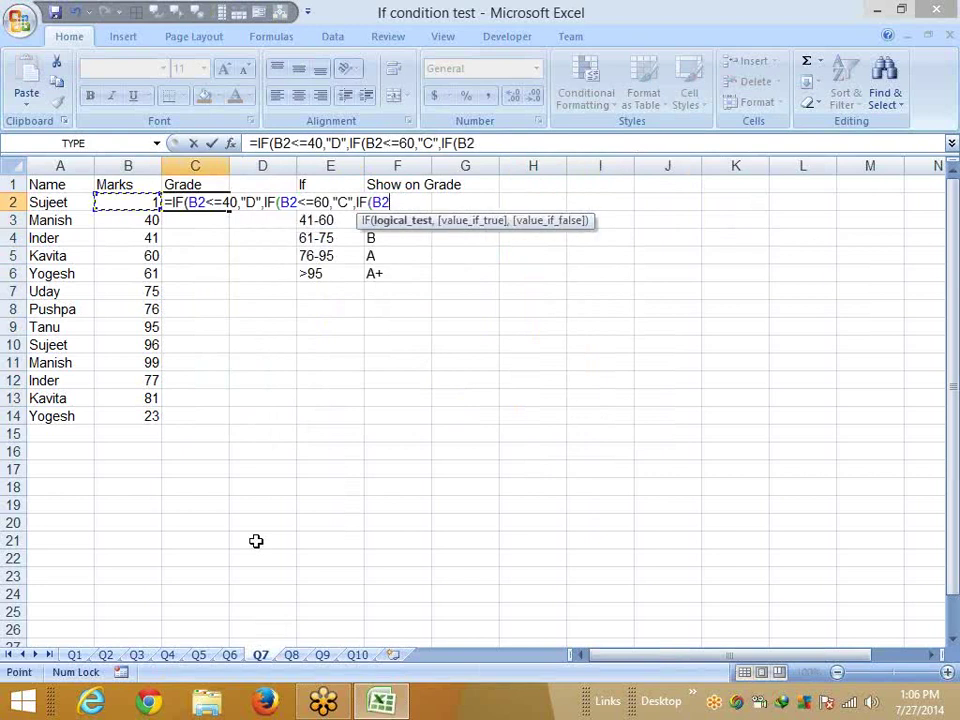
pyautogui.write('<=')
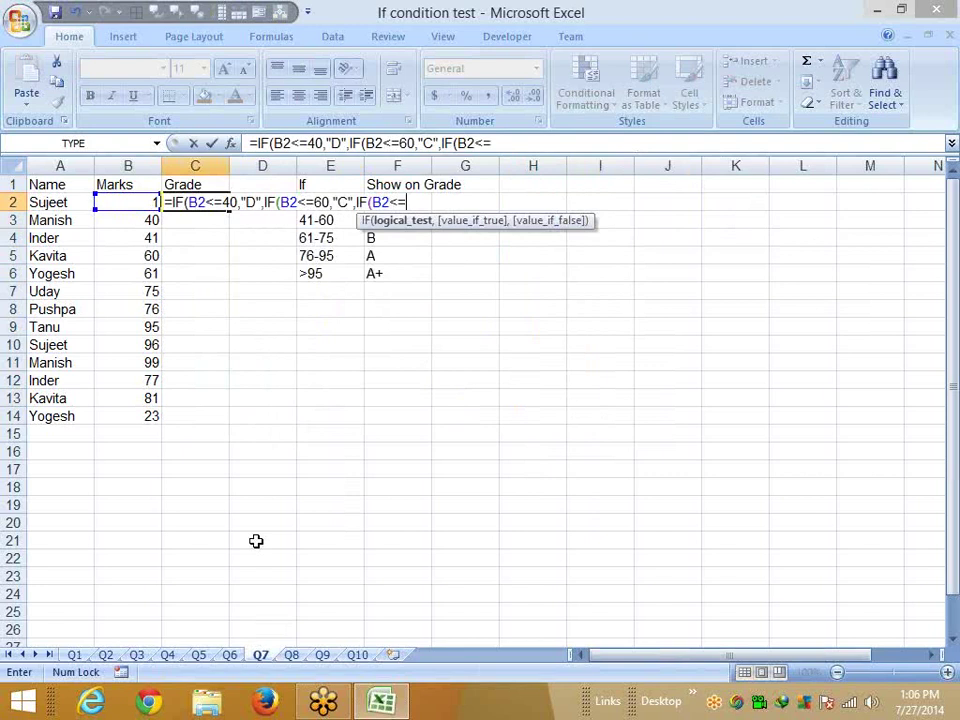
pyautogui.write('75')
pyautogui.write(',"B"')
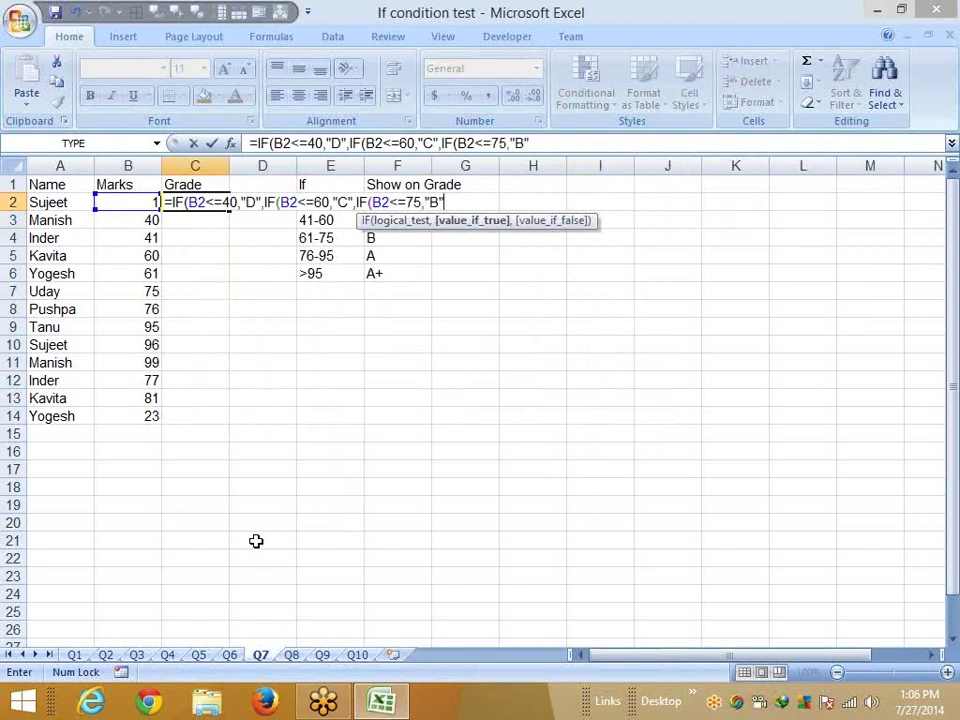
pyautogui.write(',')
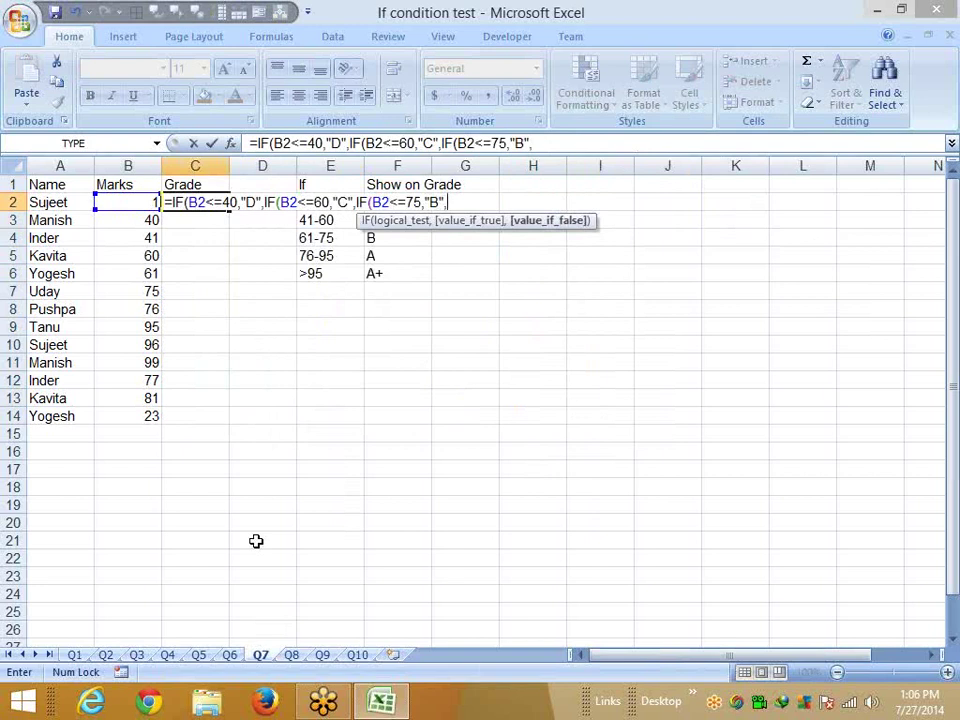
pyautogui.write('IF(')
pyautogui.press('Left')
pyautogui.write('<')
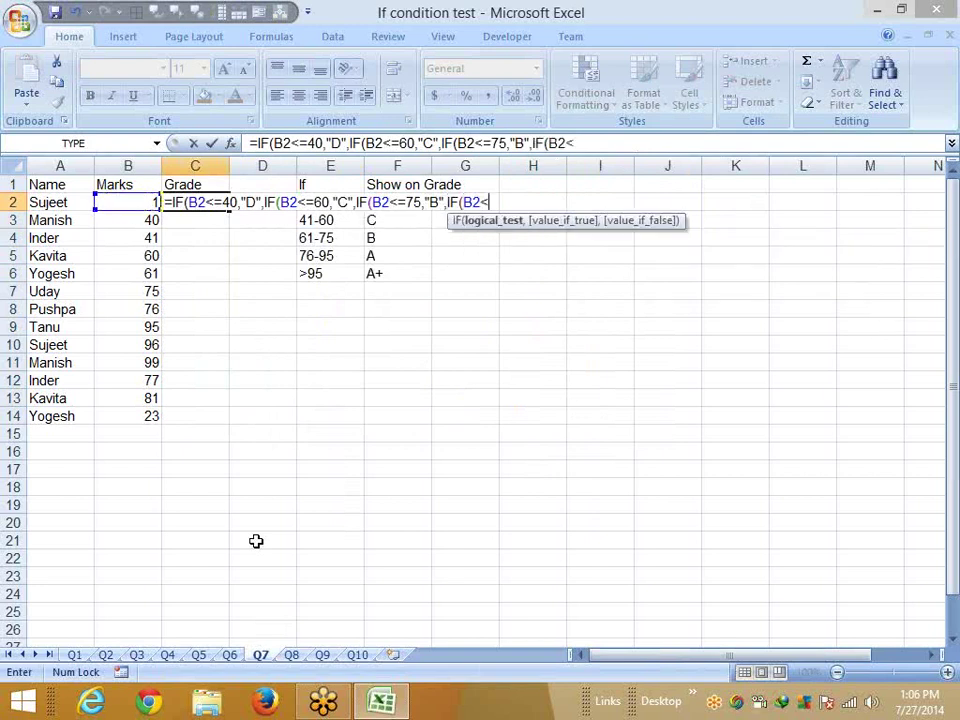
pyautogui.write('=')
pyautogui.write('9')
pyautogui.write('5,"A"')
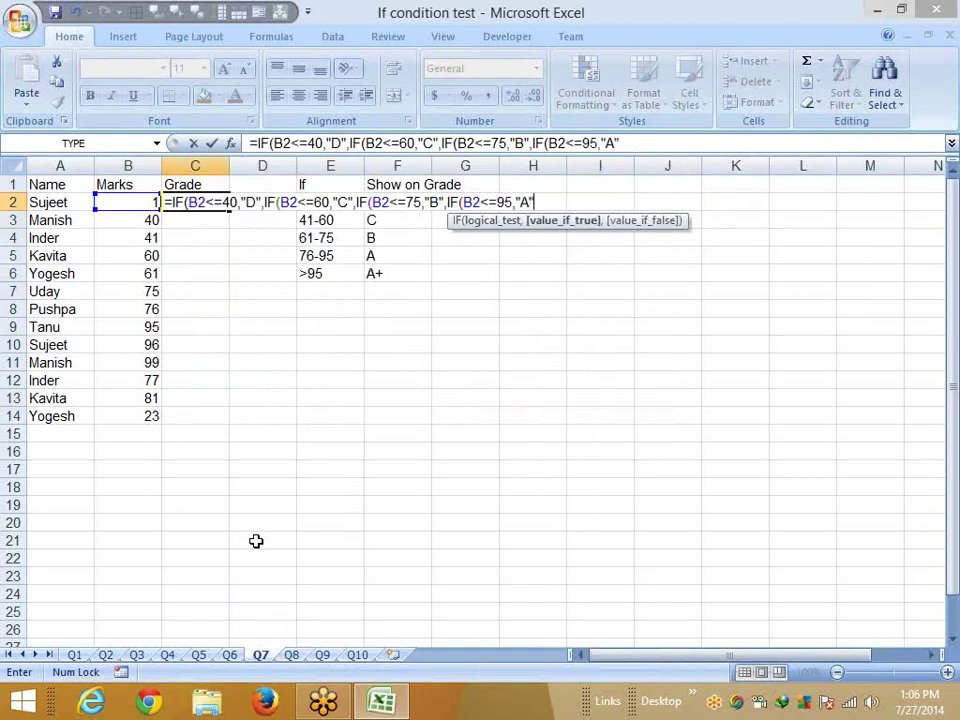
pyautogui.write(',')
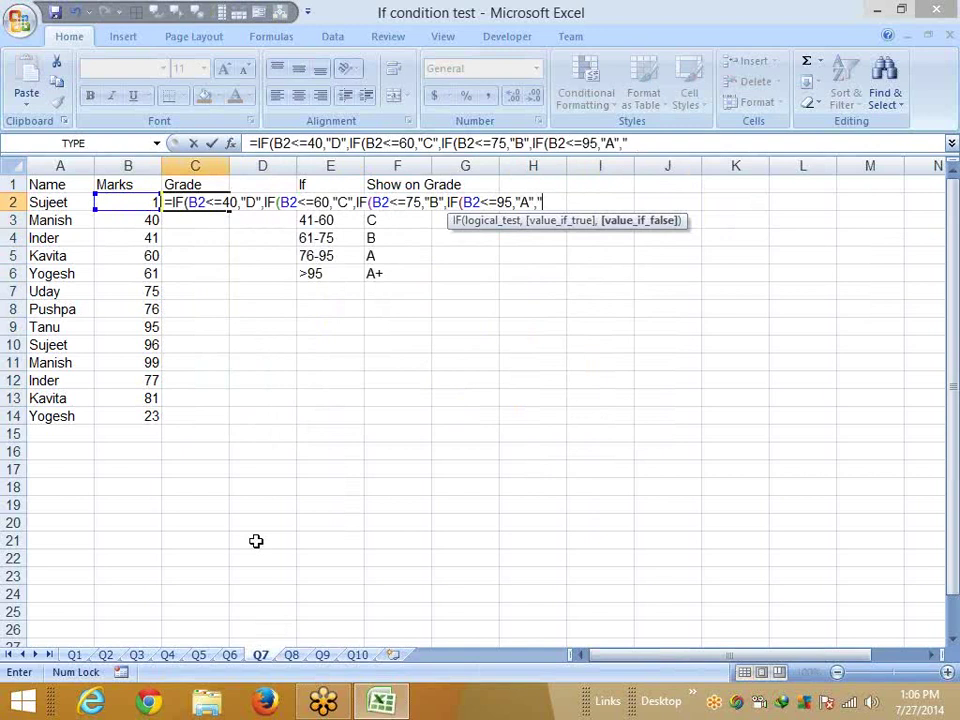
pyautogui.write('A+"')
pyautogui.press('Return')
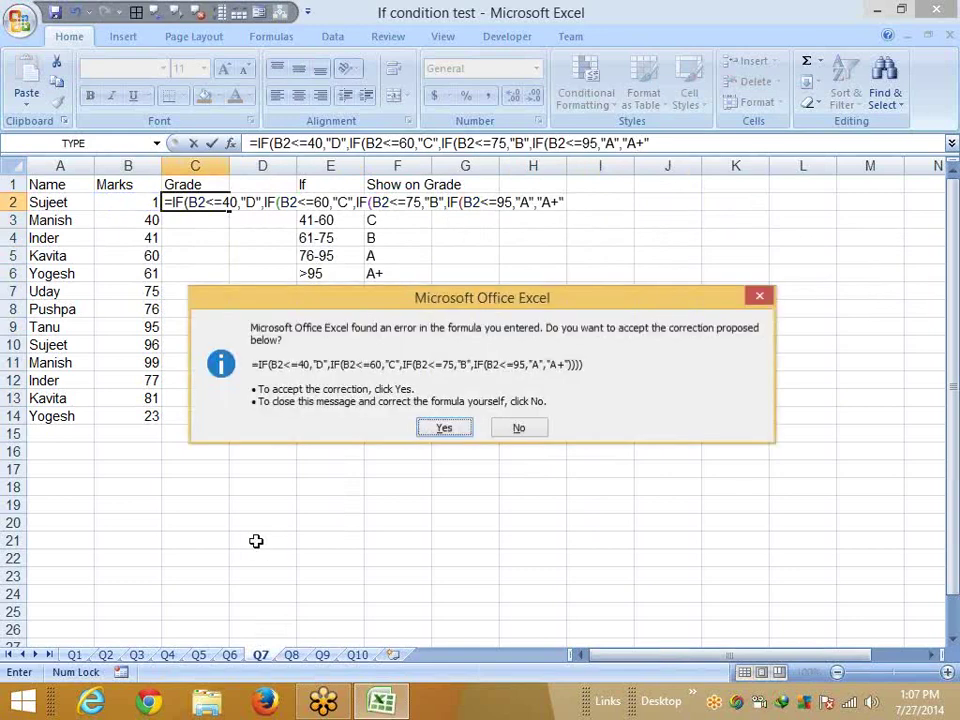
# Accept the closing-parenthesis fix and review the conditions in C2's grade formula
pyautogui.press('Return')
pyautogui.press('Up')
pyautogui.press('F2')
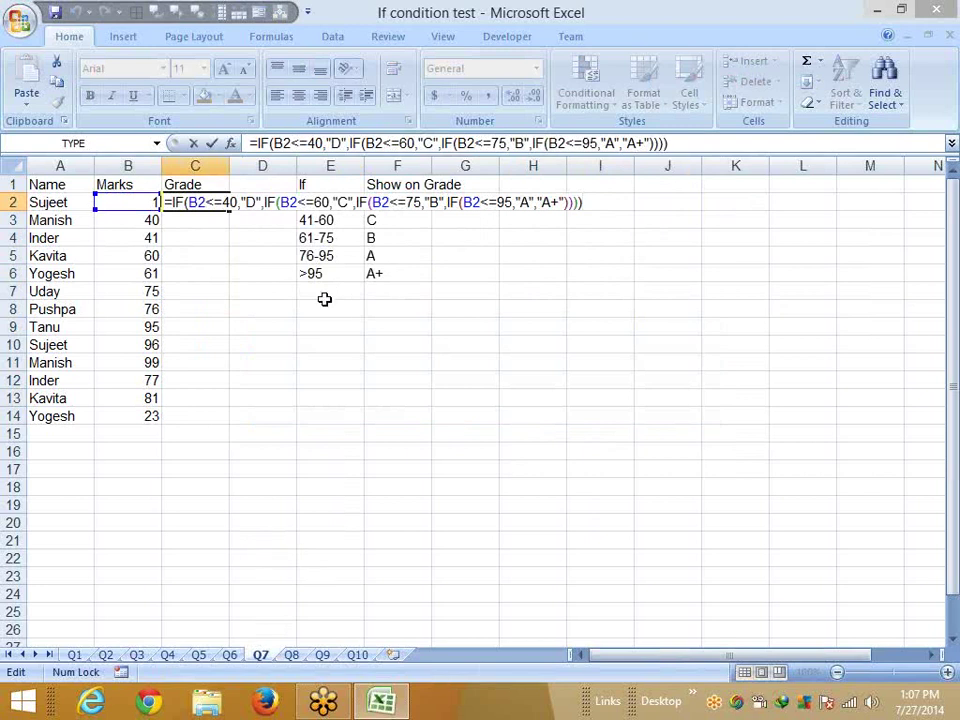
pyautogui.click(277, 145)
pyautogui.doubleClick(279, 144)
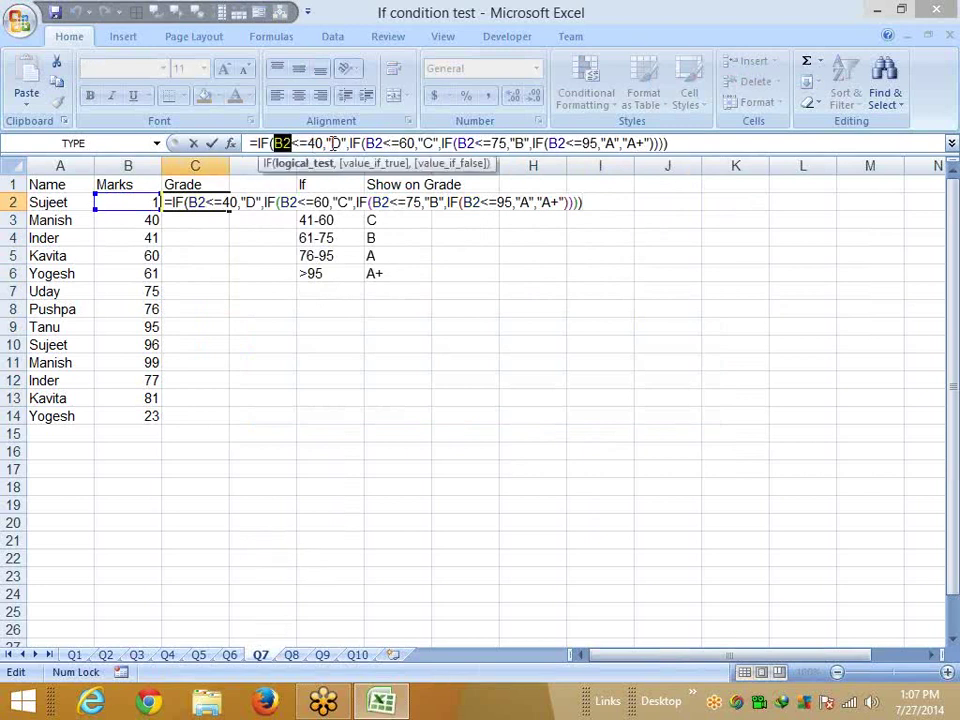
pyautogui.doubleClick(335, 143)
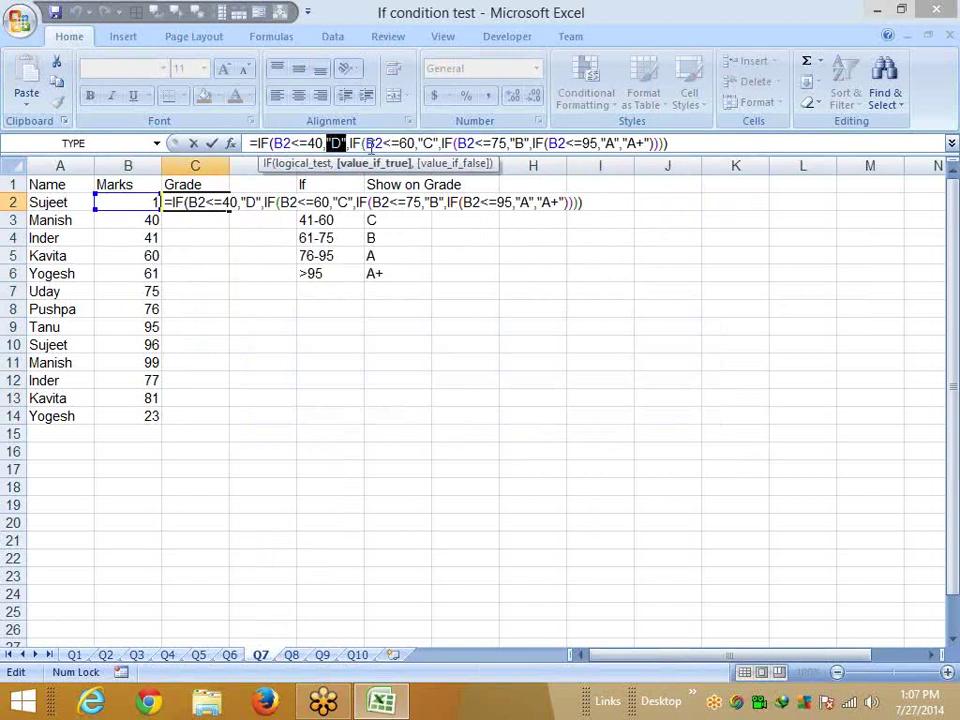
pyautogui.doubleClick(373, 144)
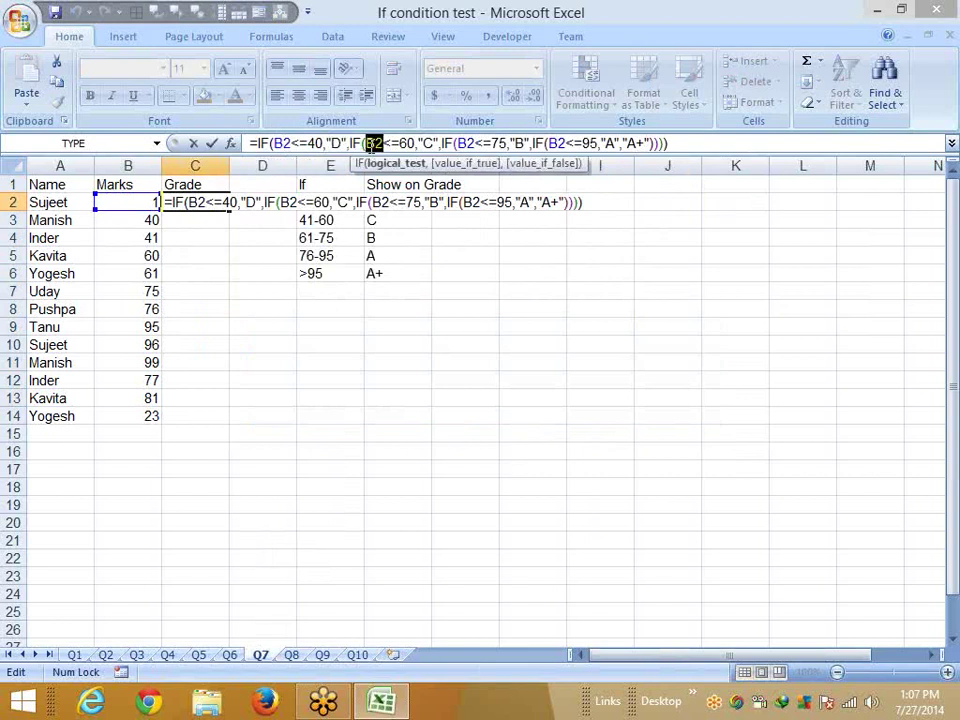
pyautogui.click(458, 143)
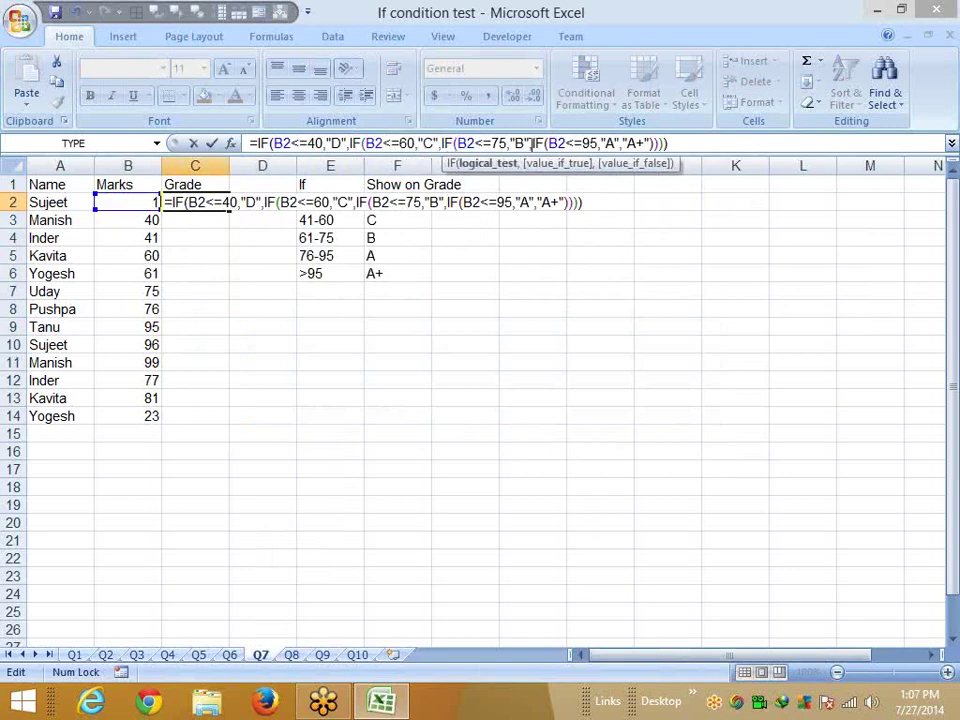
pyautogui.press('Return')
# Fill the C2 grade formula down to C14, then move to sheet Q8
pyautogui.write(']')
pyautogui.press('Escape')
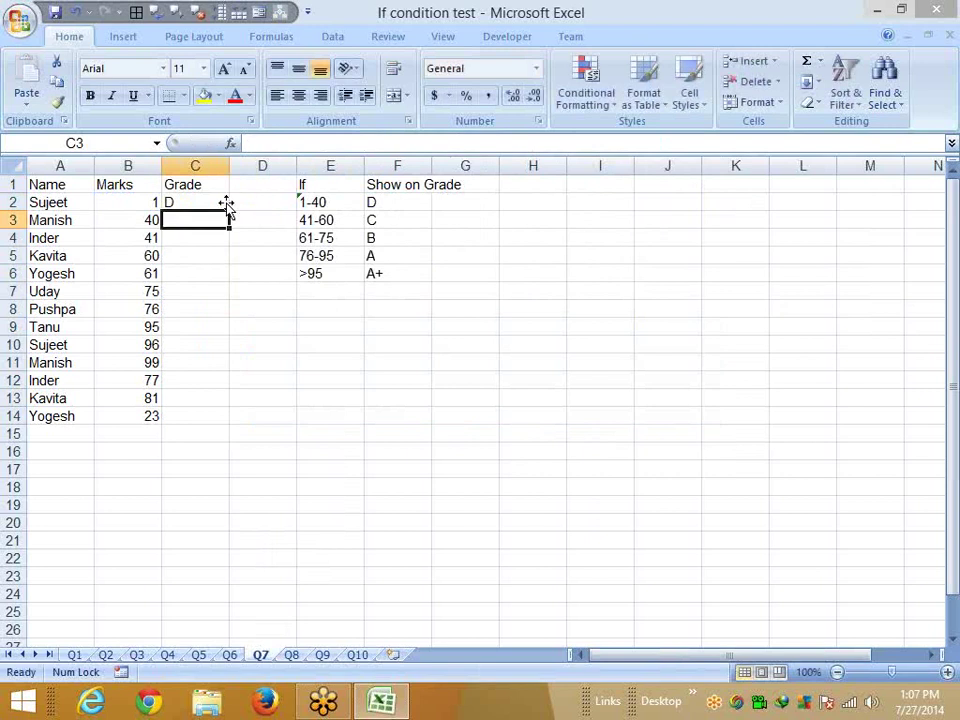
pyautogui.click(223, 200)
pyautogui.press('Right')
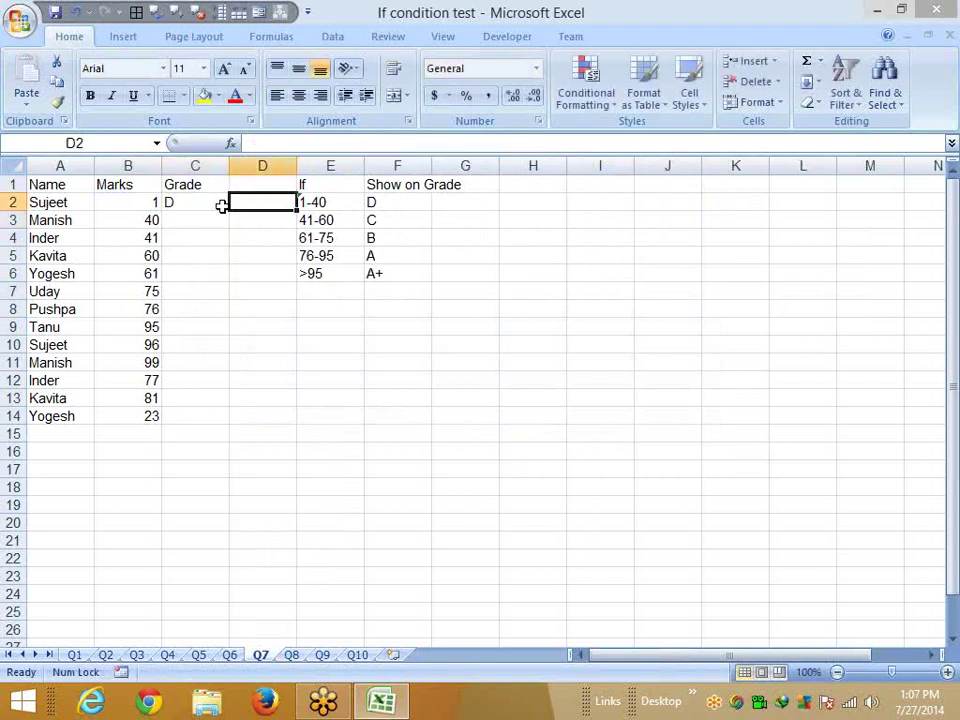
pyautogui.press('Left')
pyautogui.doubleClick(229, 210)
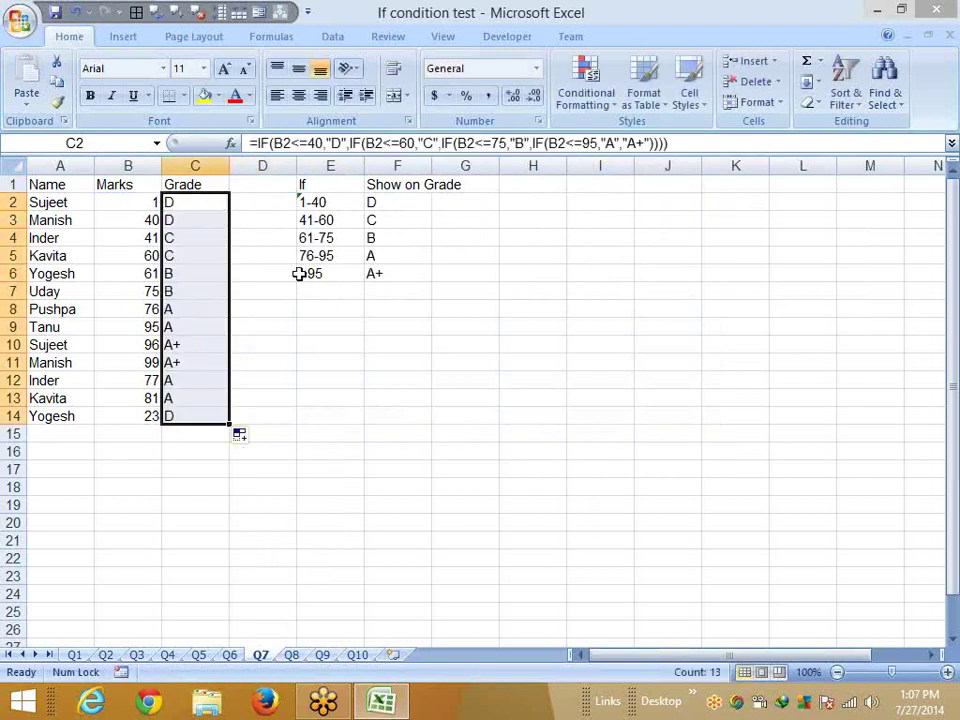
pyautogui.click(291, 655)
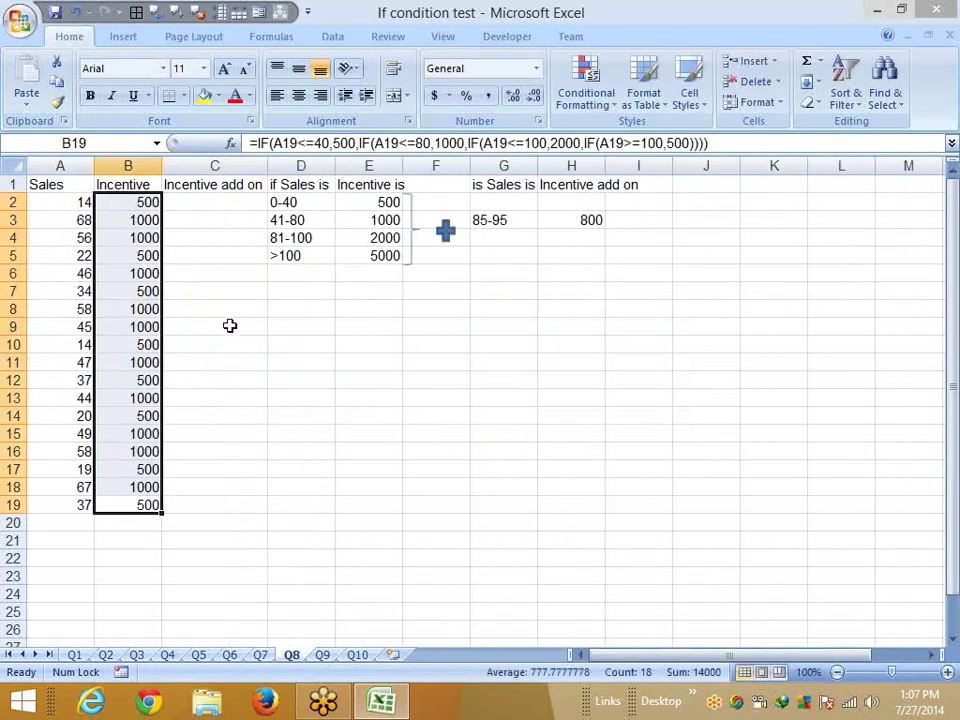
# Clear the old Incentive values in B2:B19
pyautogui.click(200, 344)
pyautogui.moveTo(128, 202); pyautogui.dragTo(135, 493)
pyautogui.press('Delete')
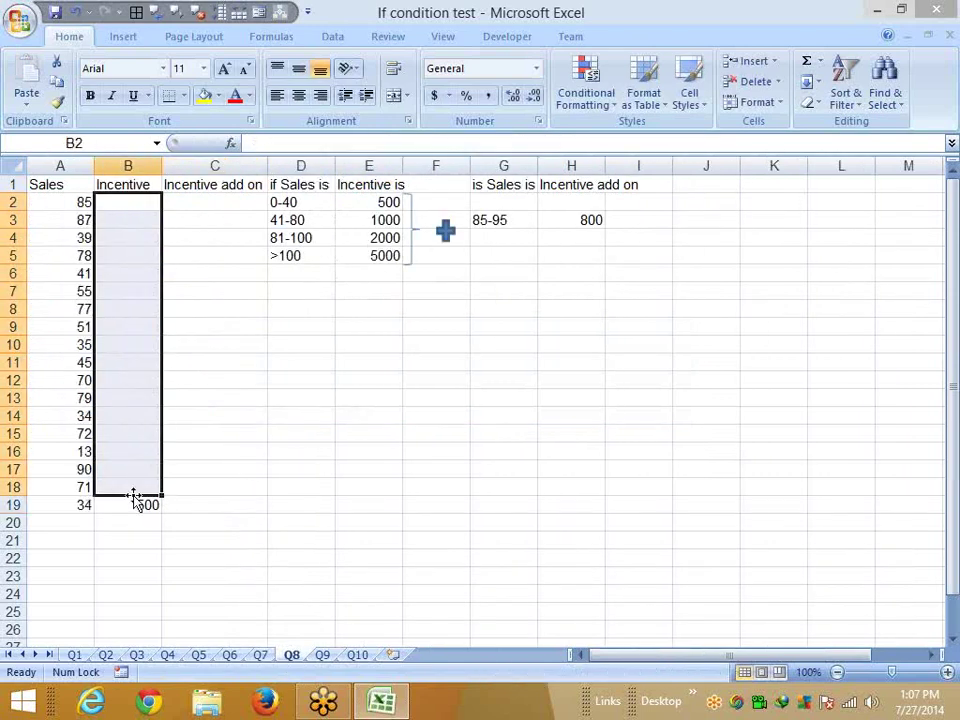
pyautogui.moveTo(128, 469); pyautogui.dragTo(128, 521)
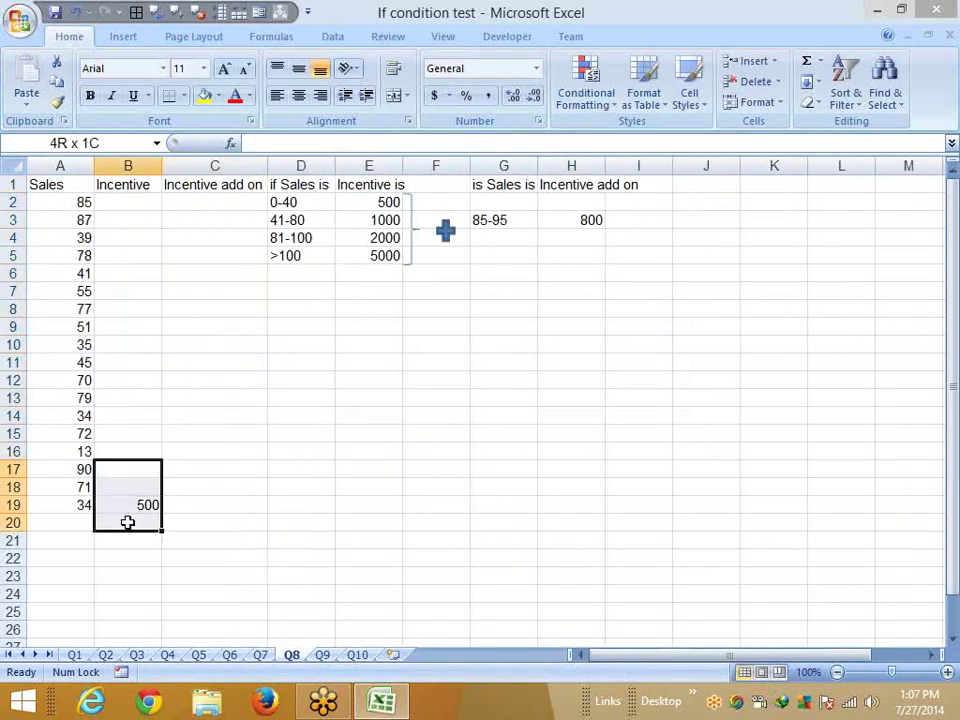
pyautogui.press('Delete')
pyautogui.click(214, 380)
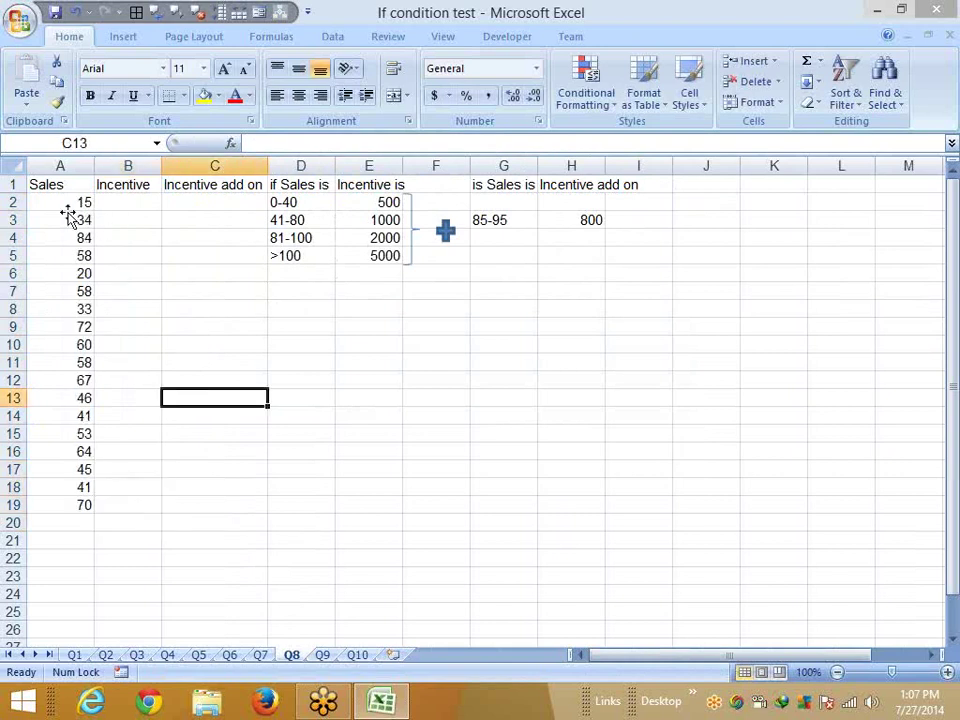
# Convert the Sales figures in A2:A19 to fixed values using Paste Special Values
pyautogui.click(64, 218)
pyautogui.moveTo(70, 237); pyautogui.dragTo(60, 202)
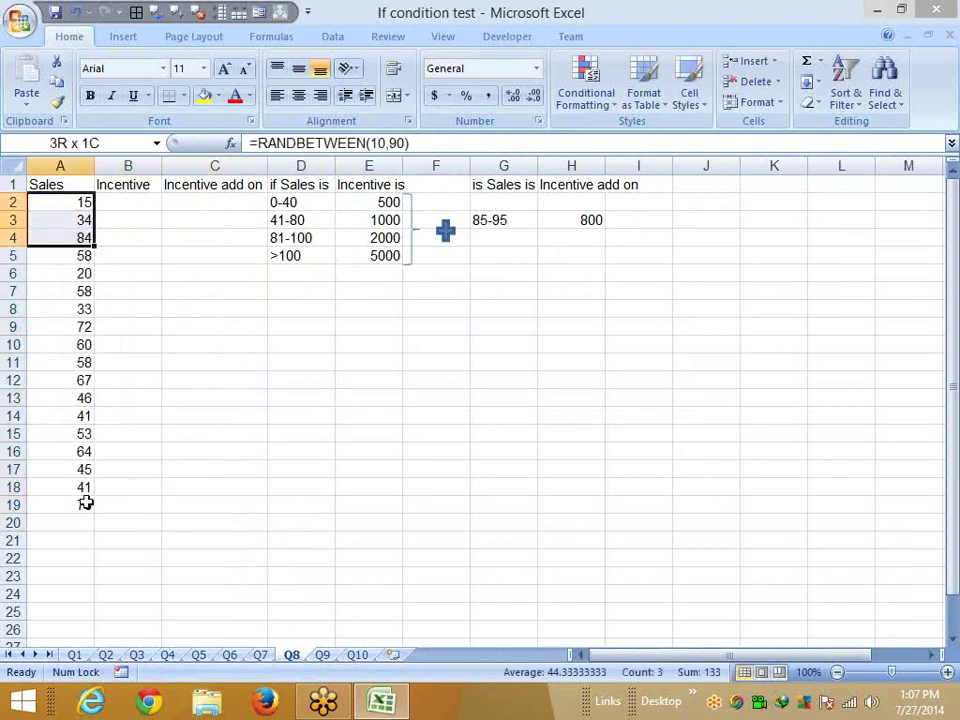
pyautogui.moveTo(86, 503); pyautogui.dragTo(86, 506)
pyautogui.hotkey('ctrl', 'c')
pyautogui.click(123, 36)
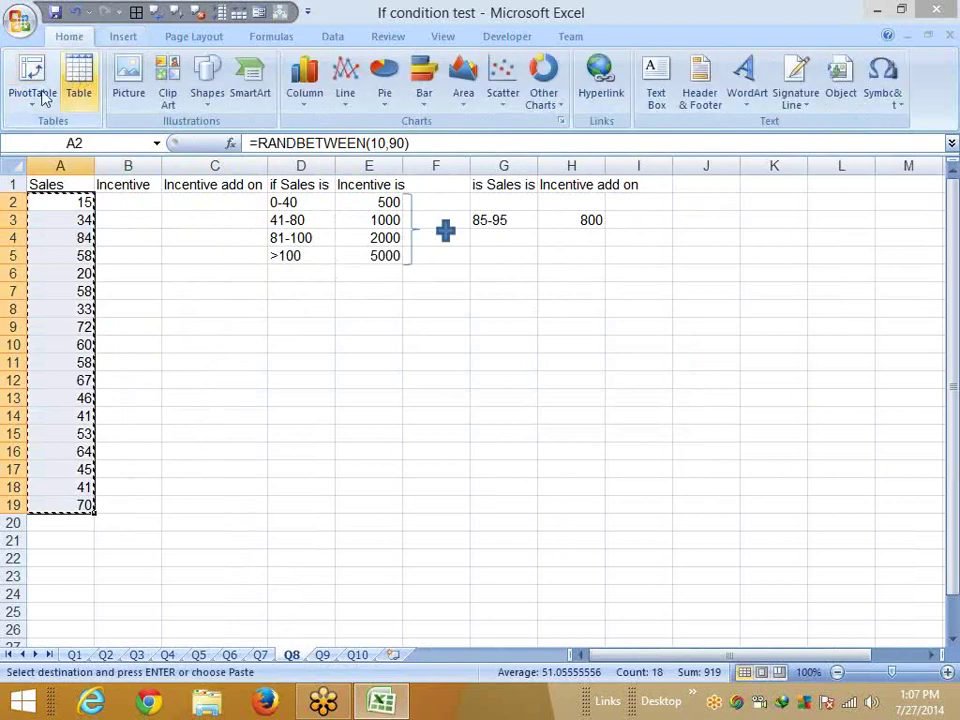
pyautogui.hotkey('alt', 'h')
pyautogui.press('v')
pyautogui.press('v')
pyautogui.press('Escape')
pyautogui.click(197, 248)
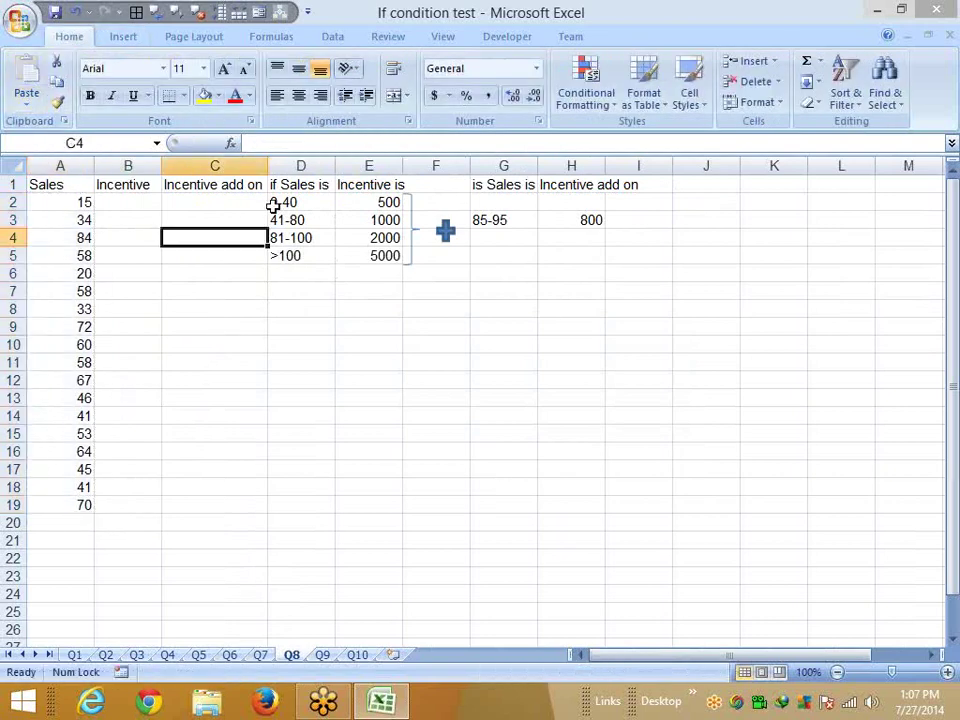
# Review the incentive criteria table, glance at Q7, then select B2 on Q8
pyautogui.moveTo(240, 202); pyautogui.dragTo(289, 204)
pyautogui.click(306, 253)
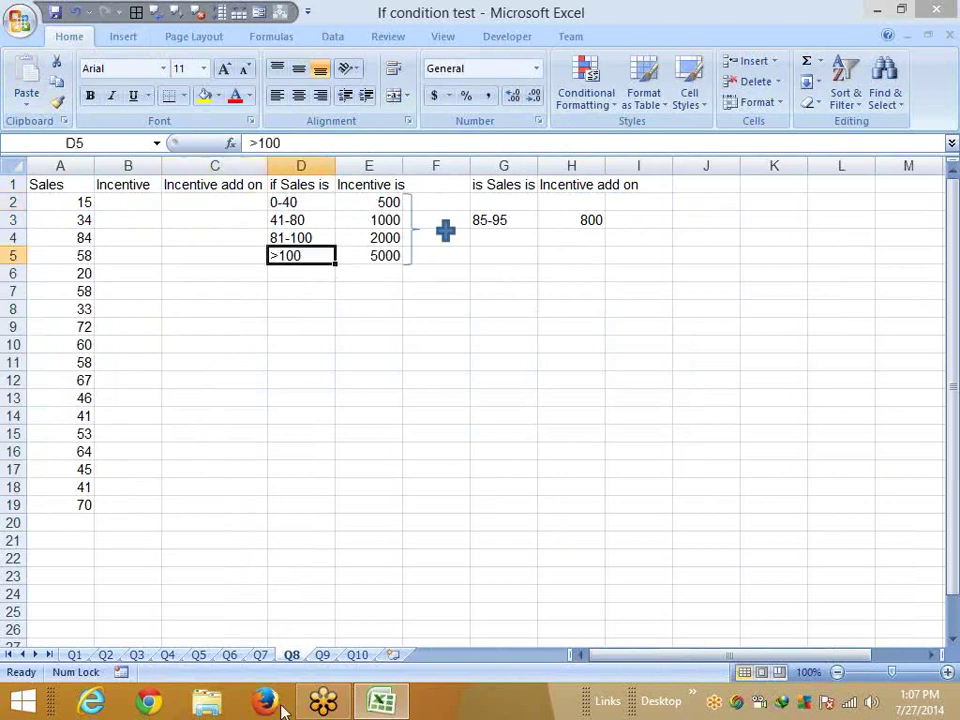
pyautogui.hotkey('ctrl', 'pageup')
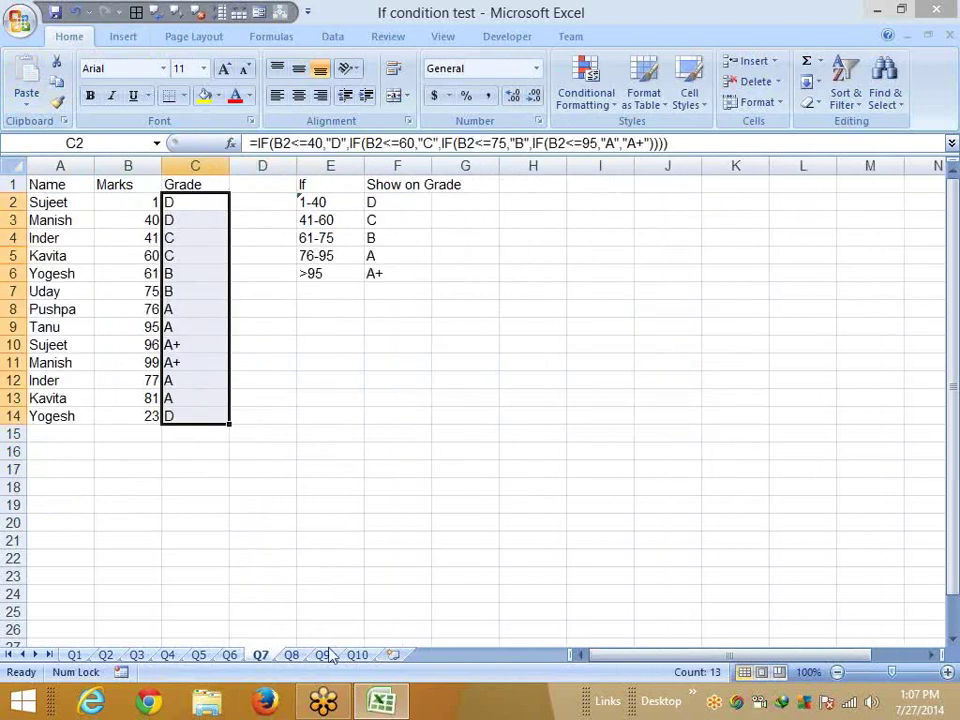
pyautogui.click(293, 656)
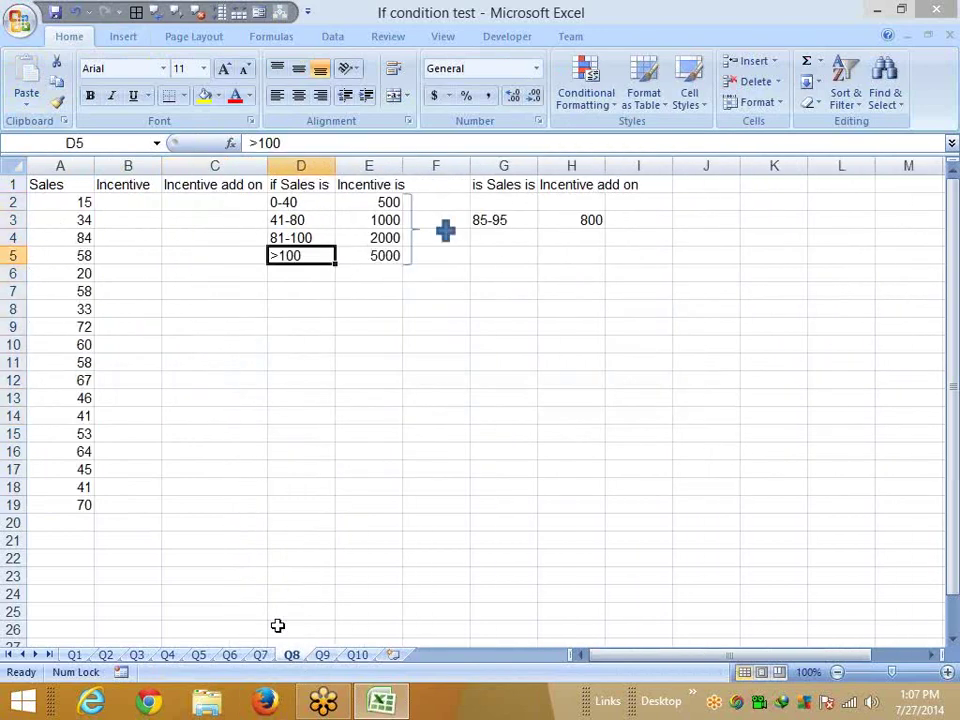
pyautogui.click(116, 205)
# Enter =IF(A2<=40,500,IF(A2<=80,1000,IF(A2<=100,2000,IF(A2>100,5000)))) in B2, showing 500
pyautogui.write('=if')
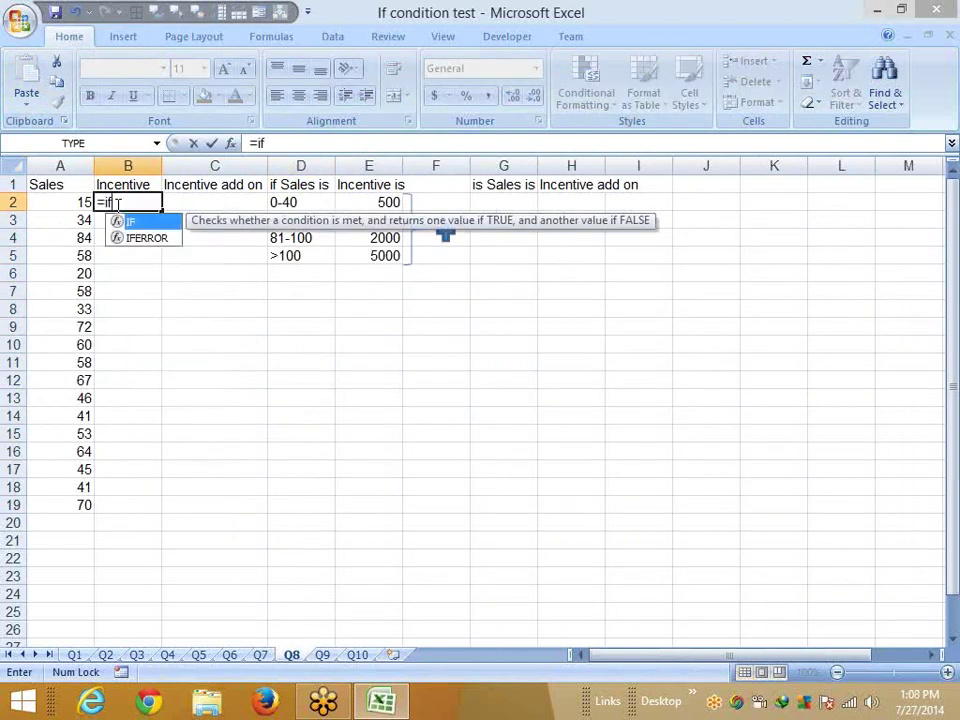
pyautogui.press('Tab')
pyautogui.press('Left')
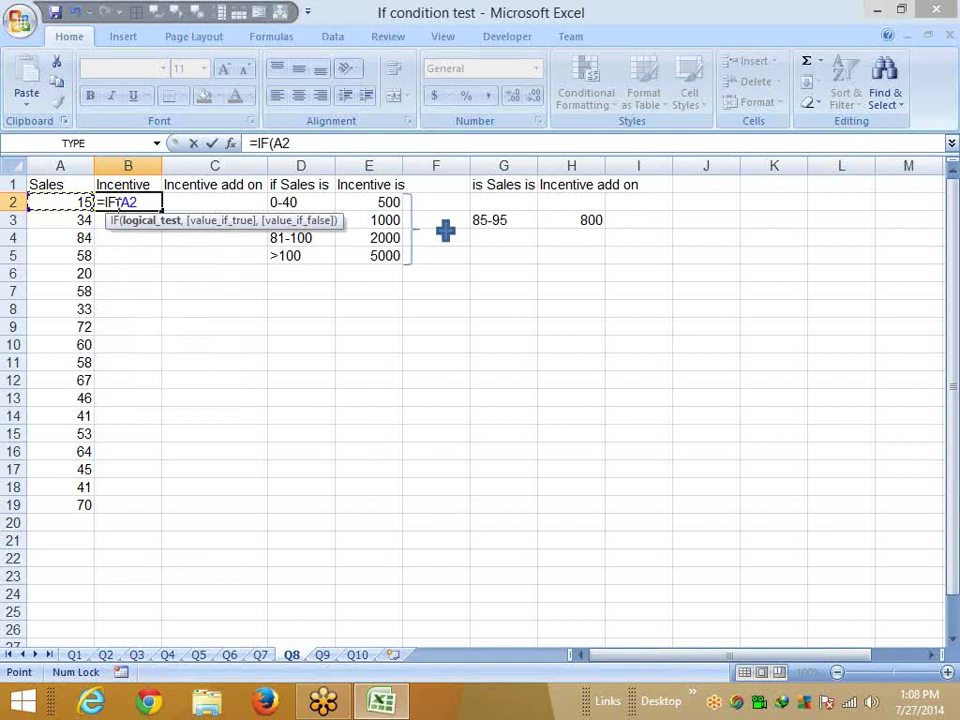
pyautogui.write('<=40,')
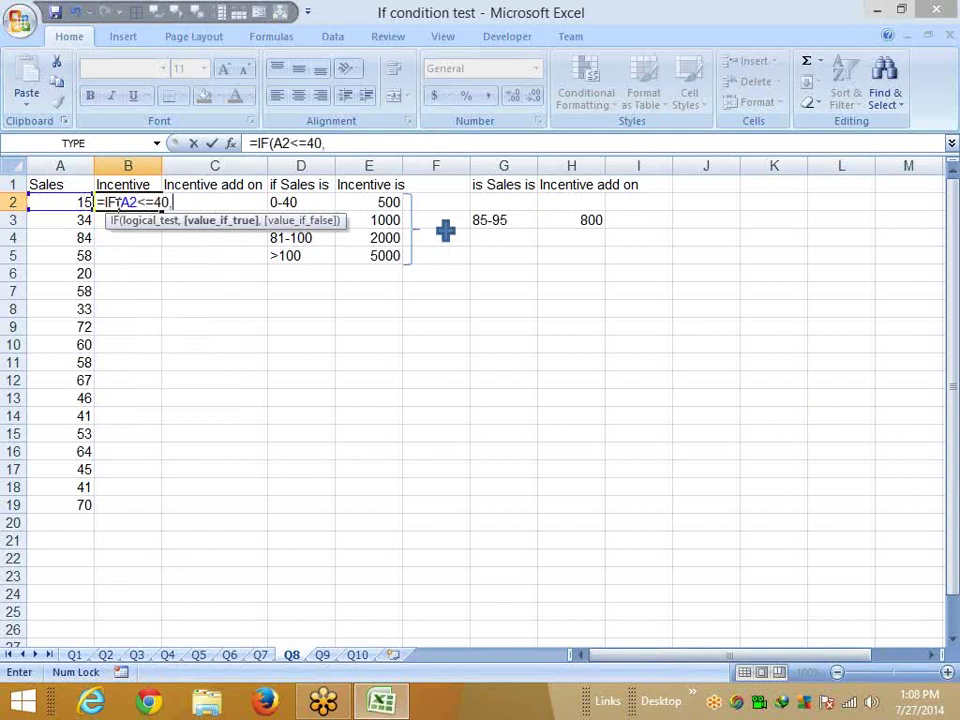
pyautogui.write('500,')
pyautogui.write('IF(')
pyautogui.press('Left')
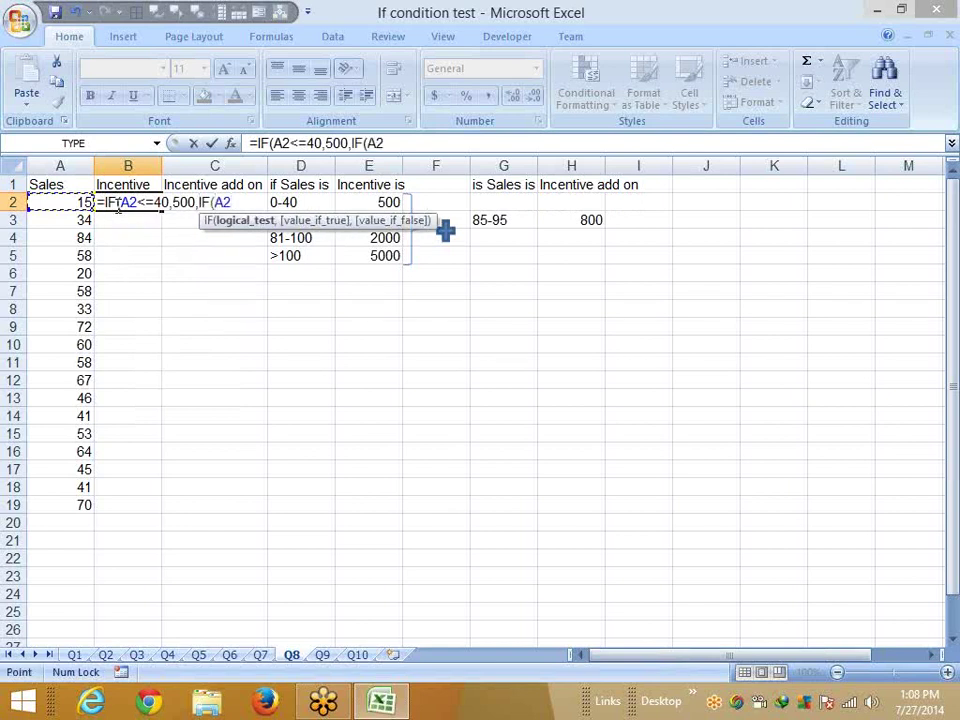
pyautogui.write('<=')
pyautogui.write('80')
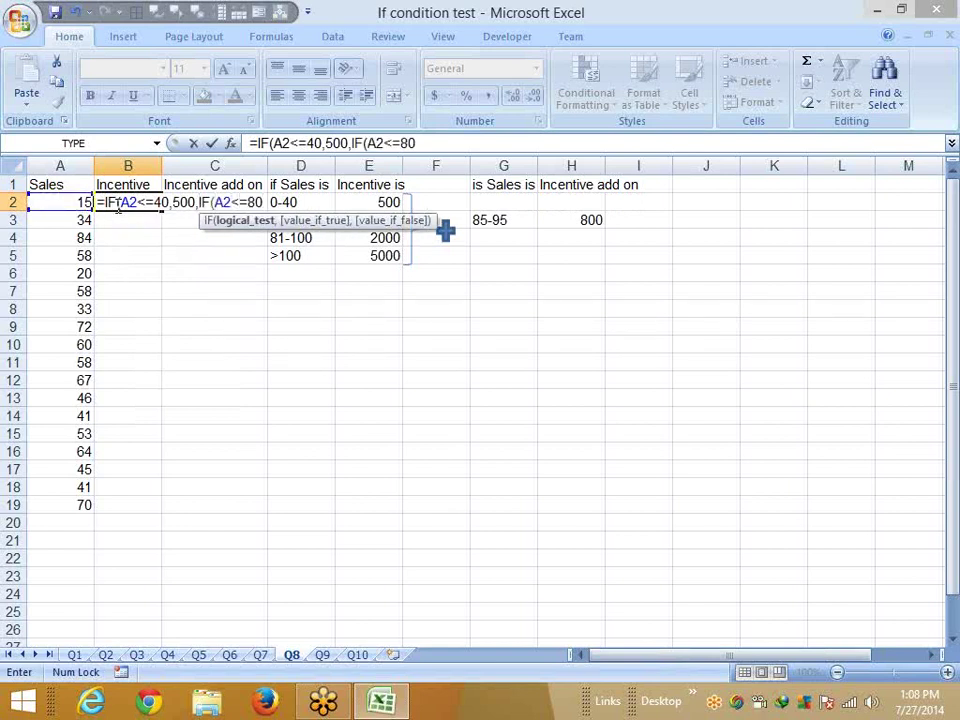
pyautogui.write(',1')
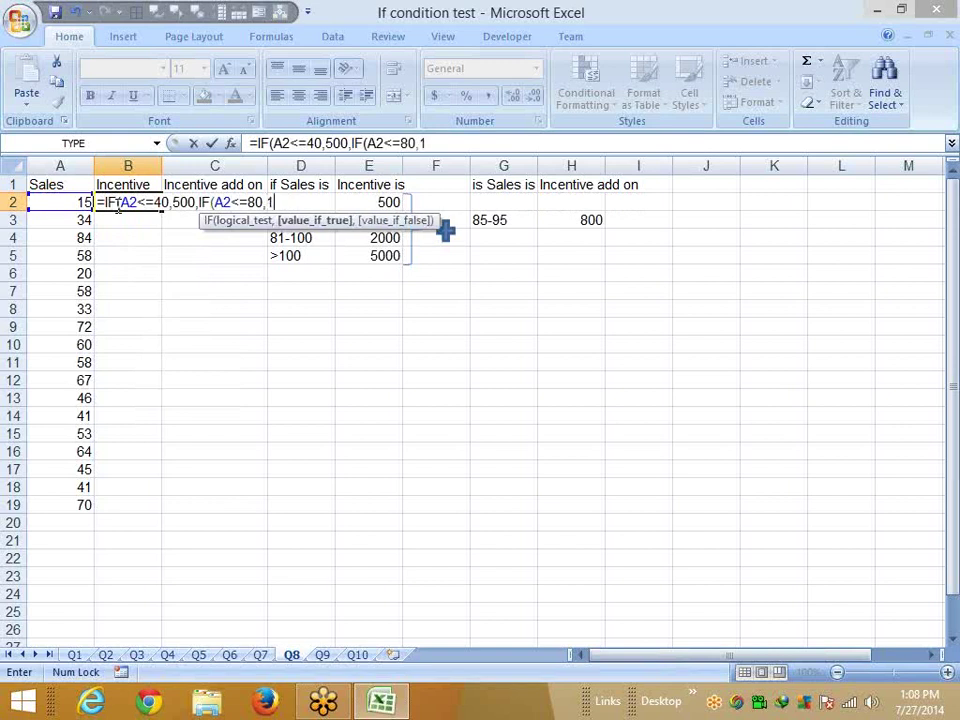
pyautogui.write('500')
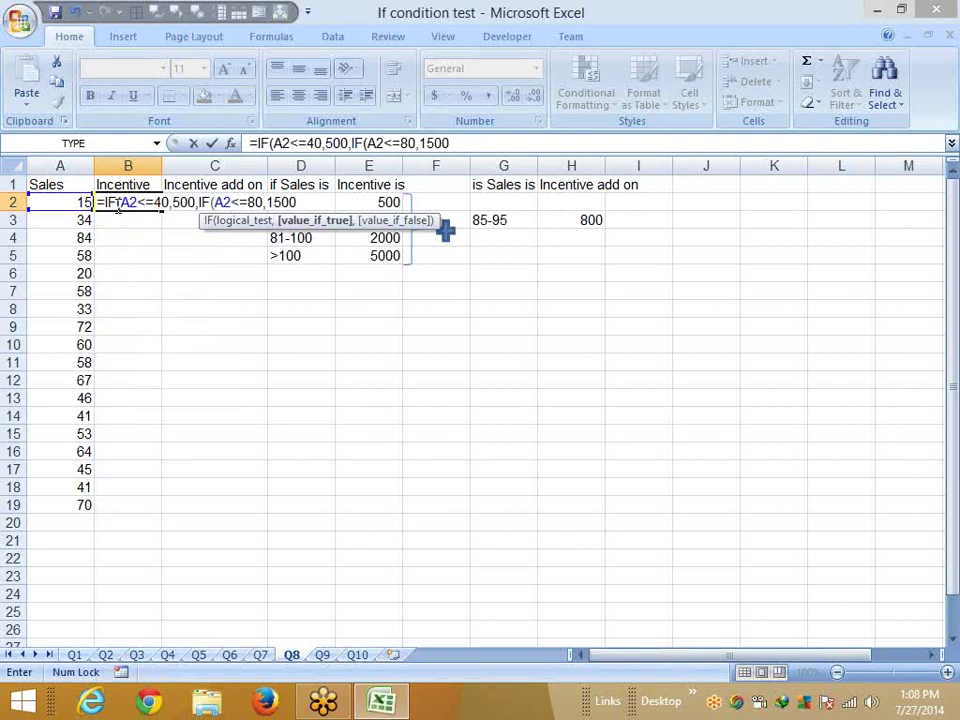
pyautogui.press('BackSpace')
pyautogui.press('BackSpace')
pyautogui.press('BackSpace')
pyautogui.write('0')
pyautogui.write('00,')
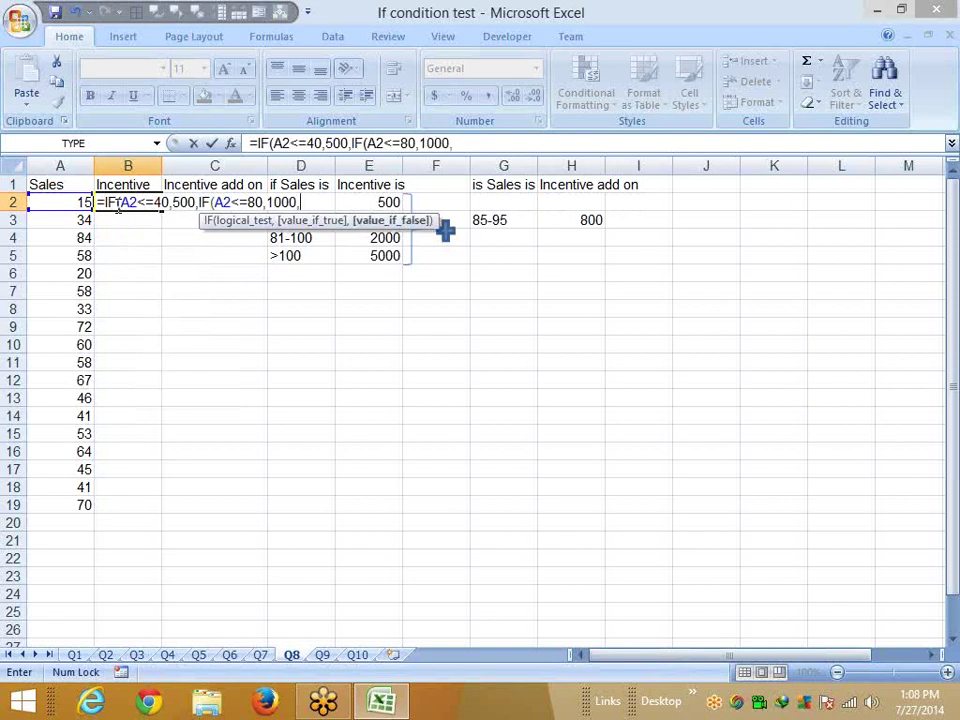
pyautogui.write('if(')
pyautogui.press('Left')
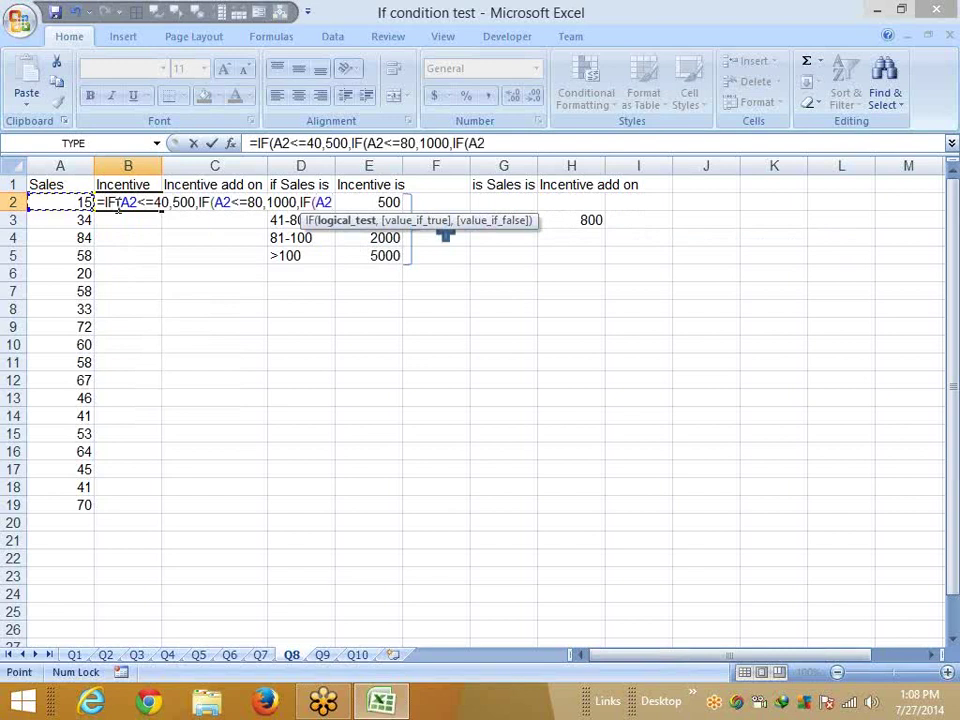
pyautogui.write('<=')
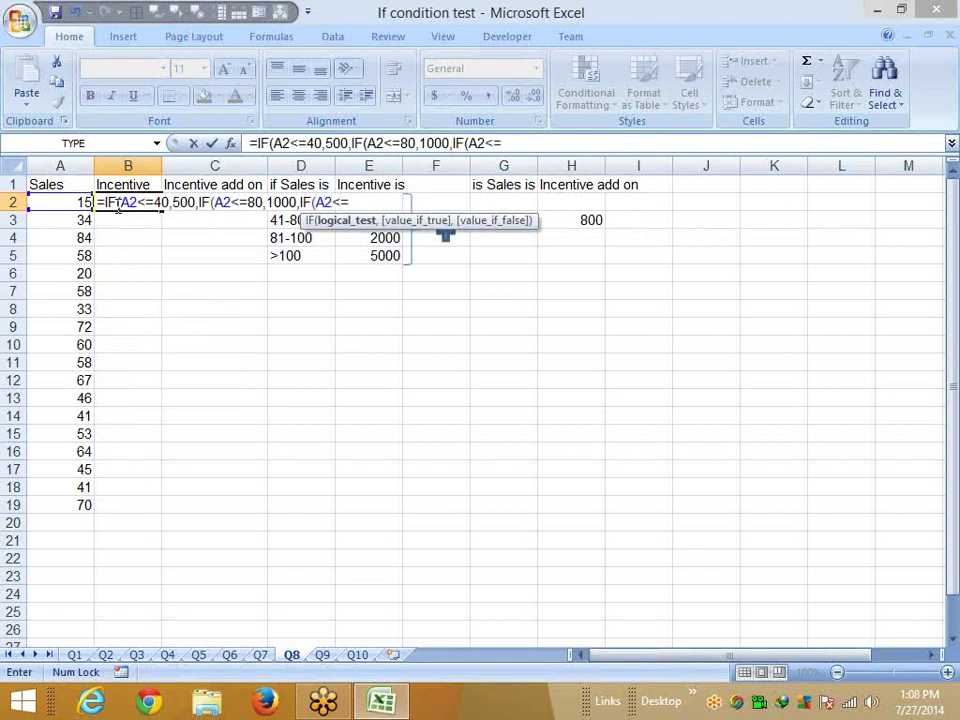
pyautogui.write('100')
pyautogui.write(',2000')
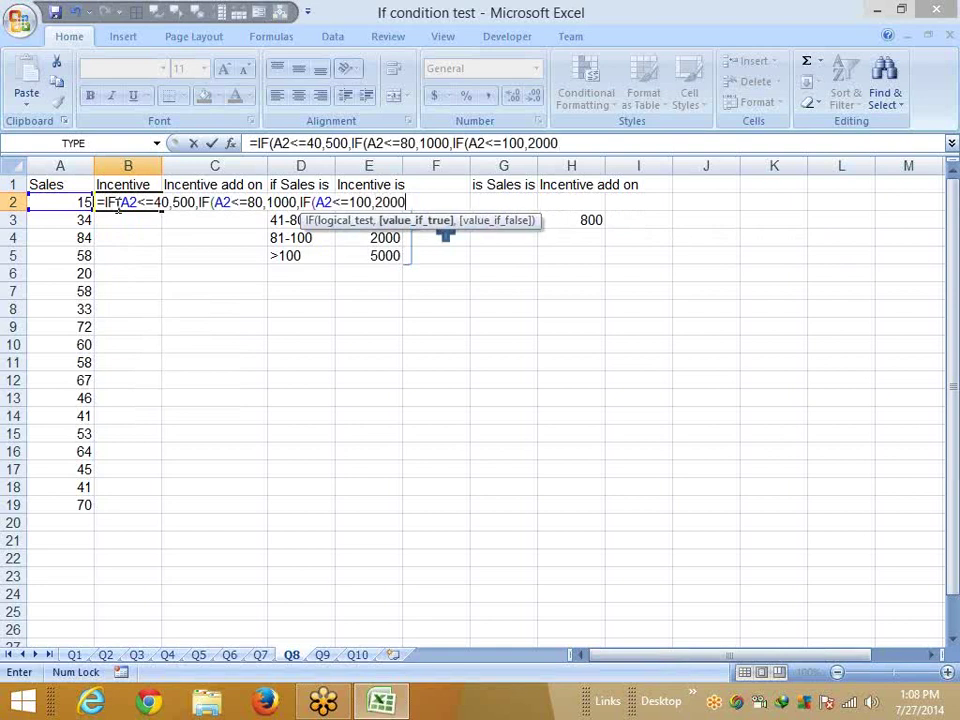
pyautogui.write(',if(')
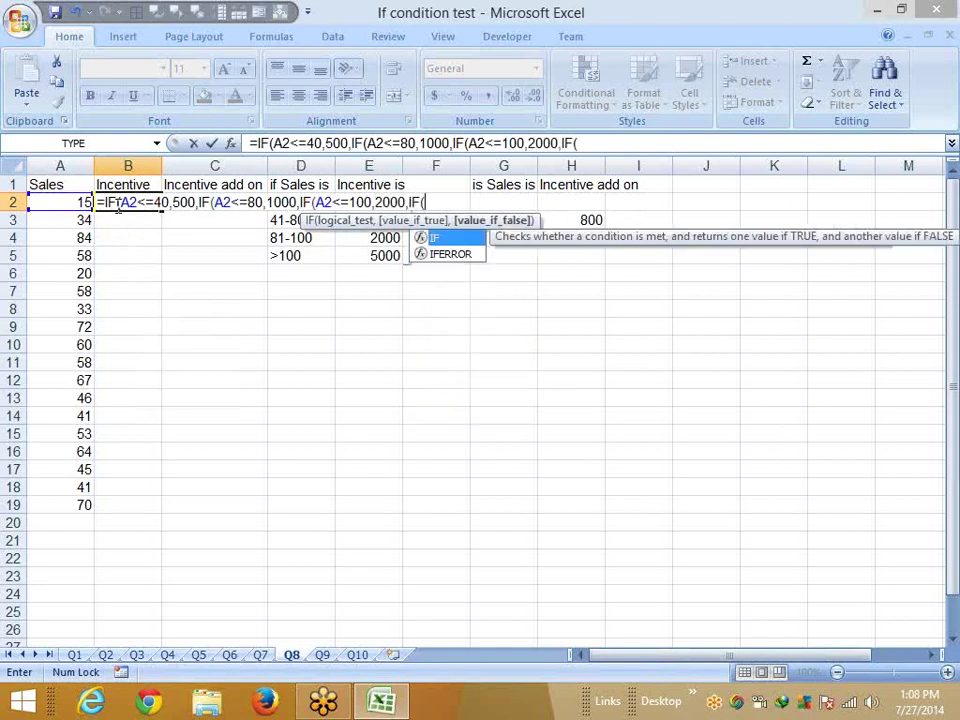
pyautogui.write('A2>')
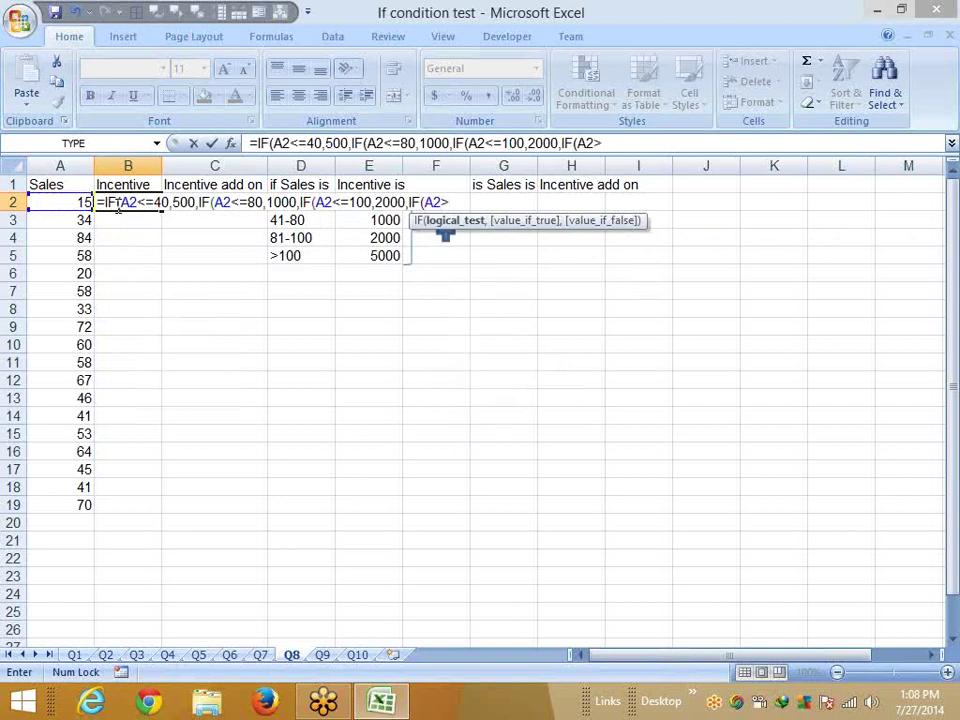
pyautogui.write('100')
pyautogui.write(',500')
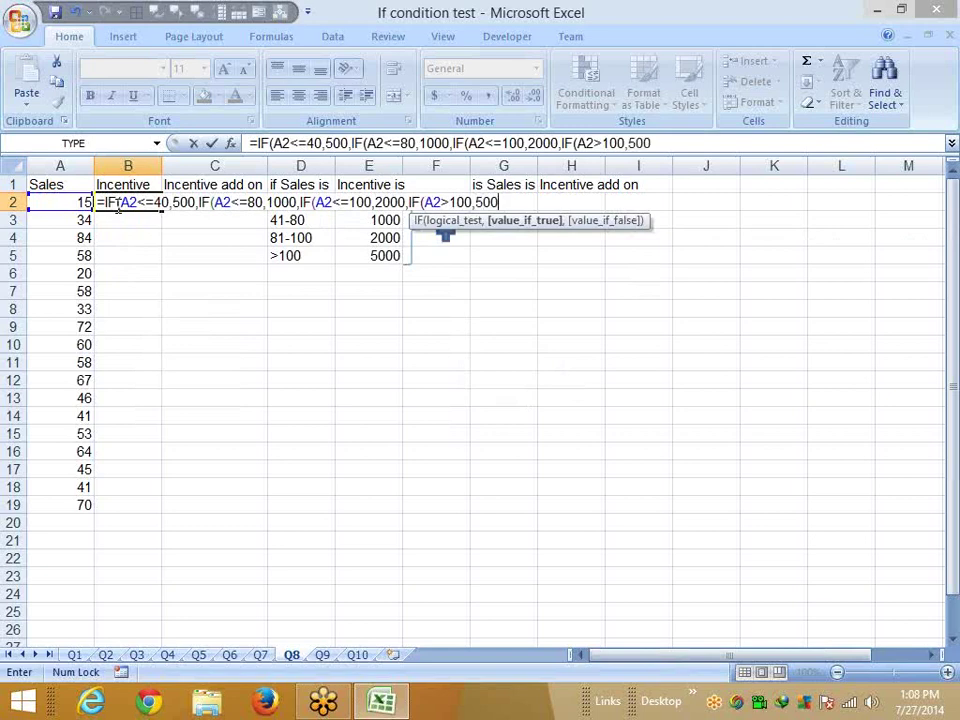
pyautogui.write('0')
pyautogui.press('Return')
pyautogui.click(116, 205)
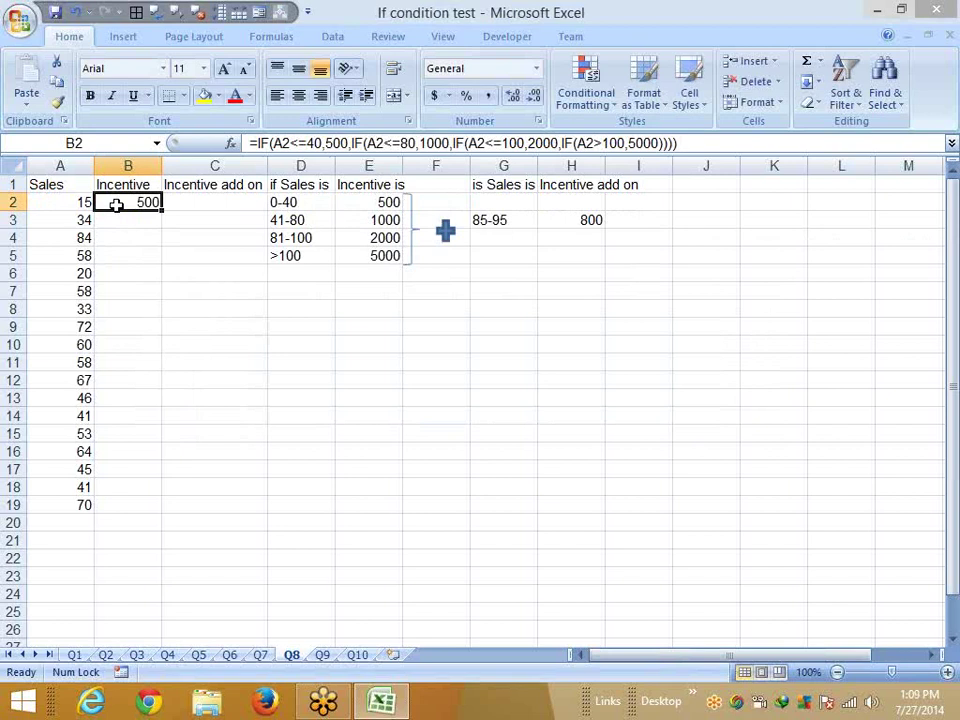
# Add the missing closing brackets to B2's nested IF and fill it down to B19
pyautogui.click(670, 143)
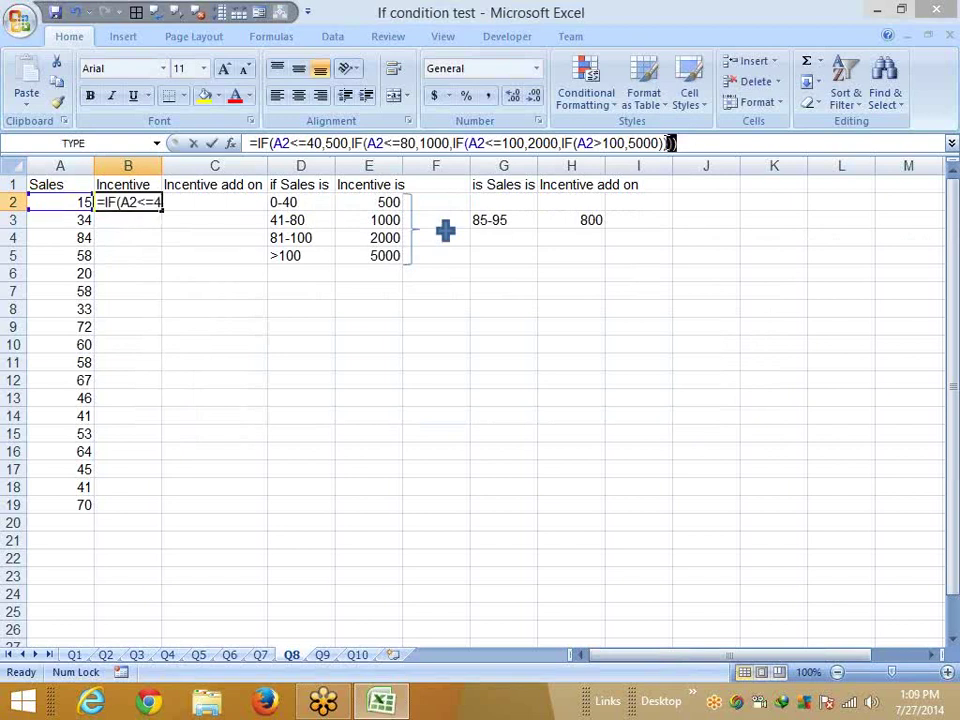
pyautogui.write(')')
pyautogui.write(')')
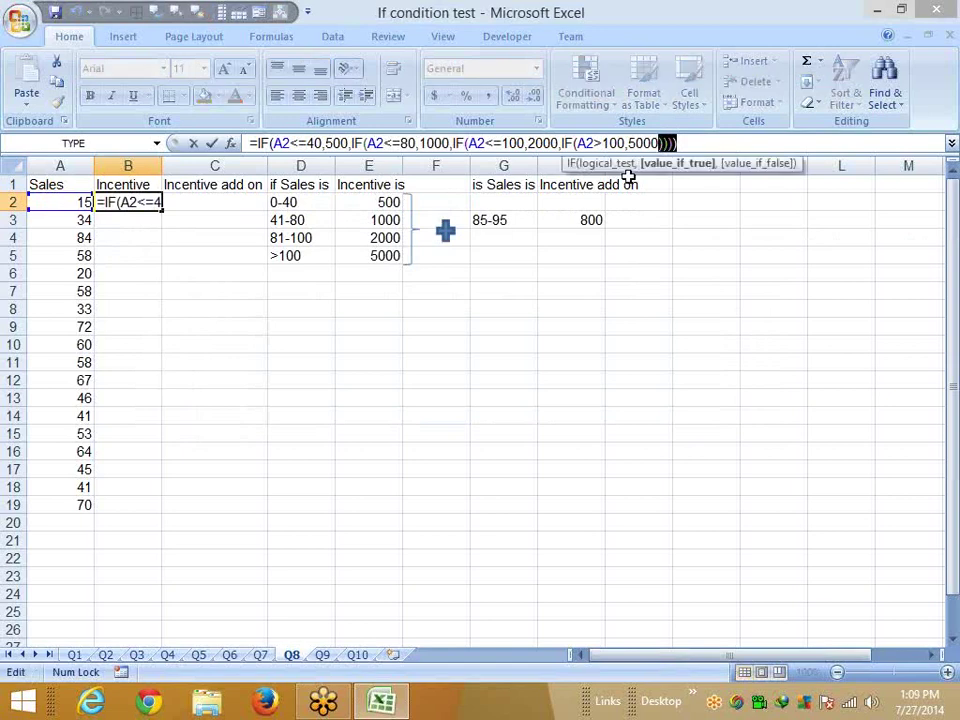
pyautogui.hotkey('ctrl', 'Return')
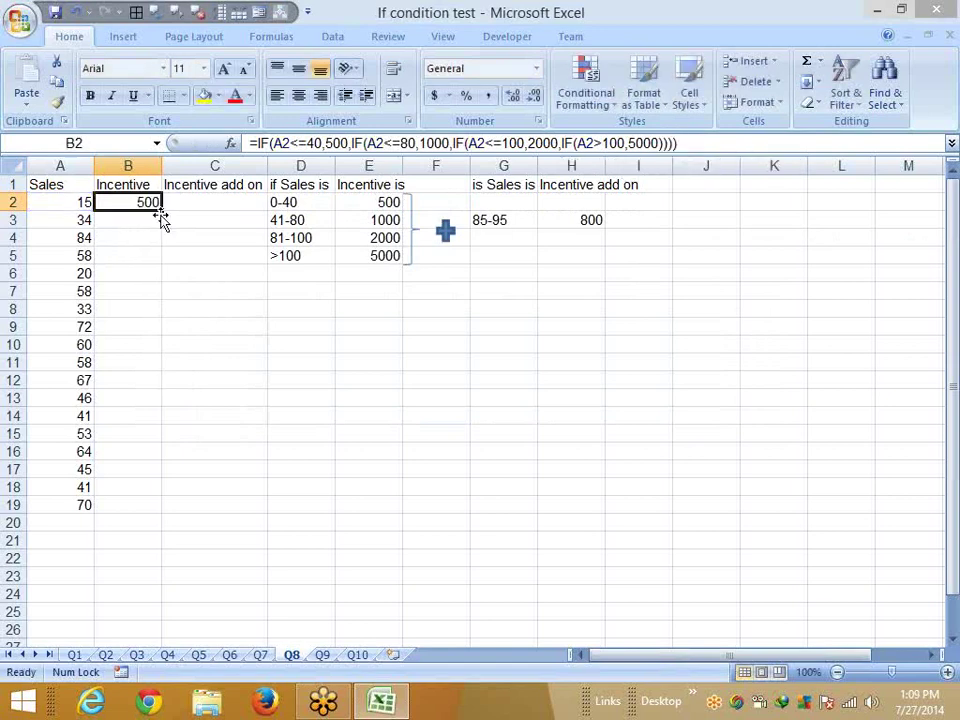
pyautogui.moveTo(160, 212); pyautogui.dragTo(165, 505)
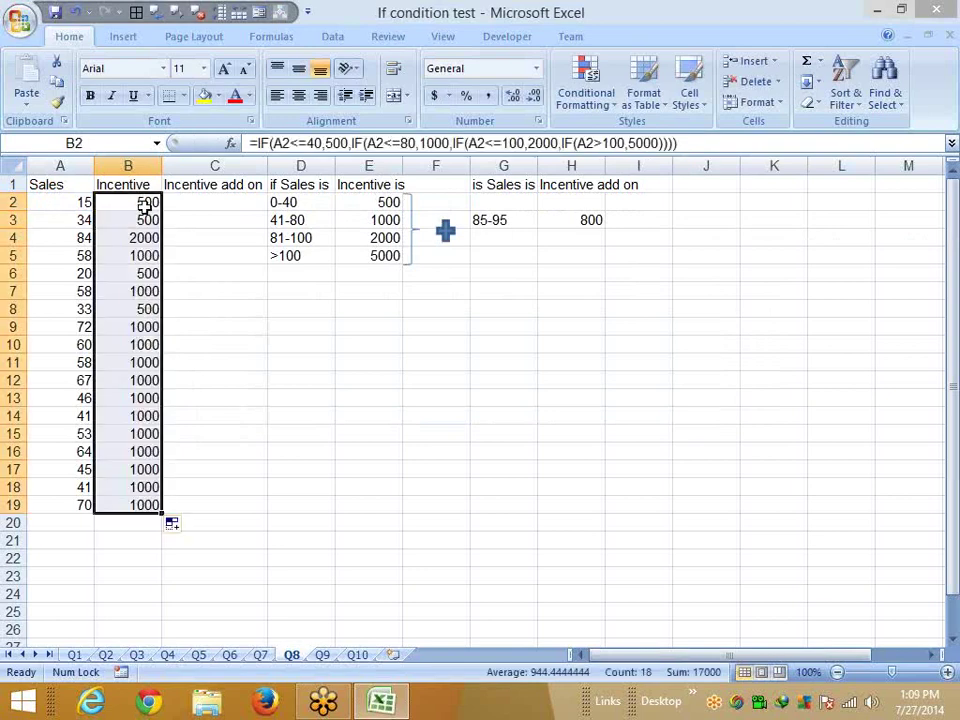
# Highlight the add-on rule that sales of 85-95 earn an 800 bonus
pyautogui.click(501, 222)
pyautogui.click(184, 218)
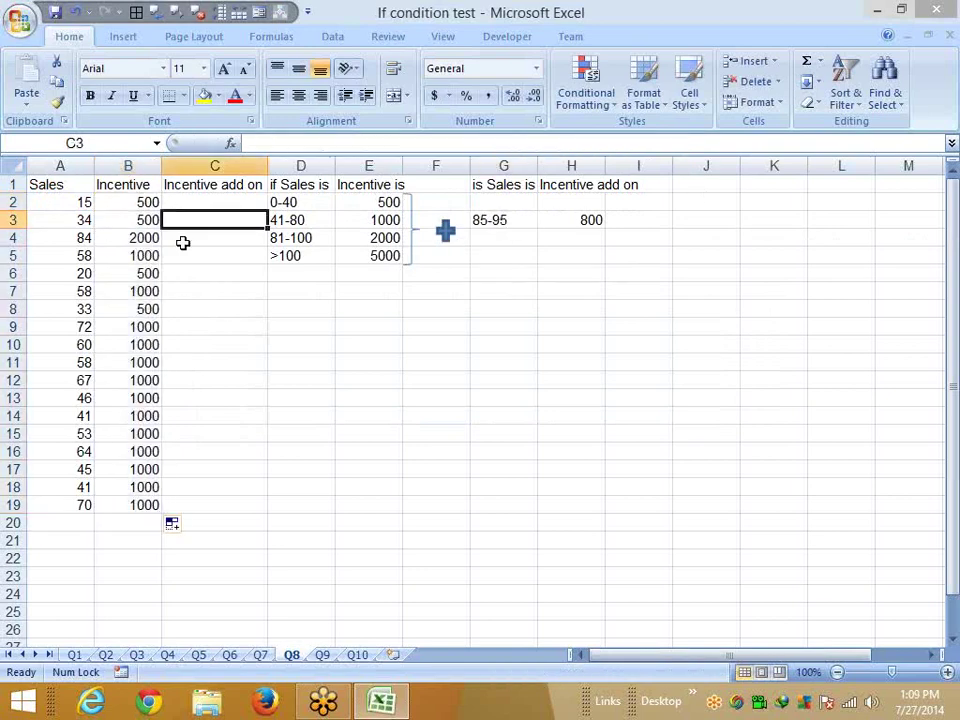
pyautogui.click(497, 220)
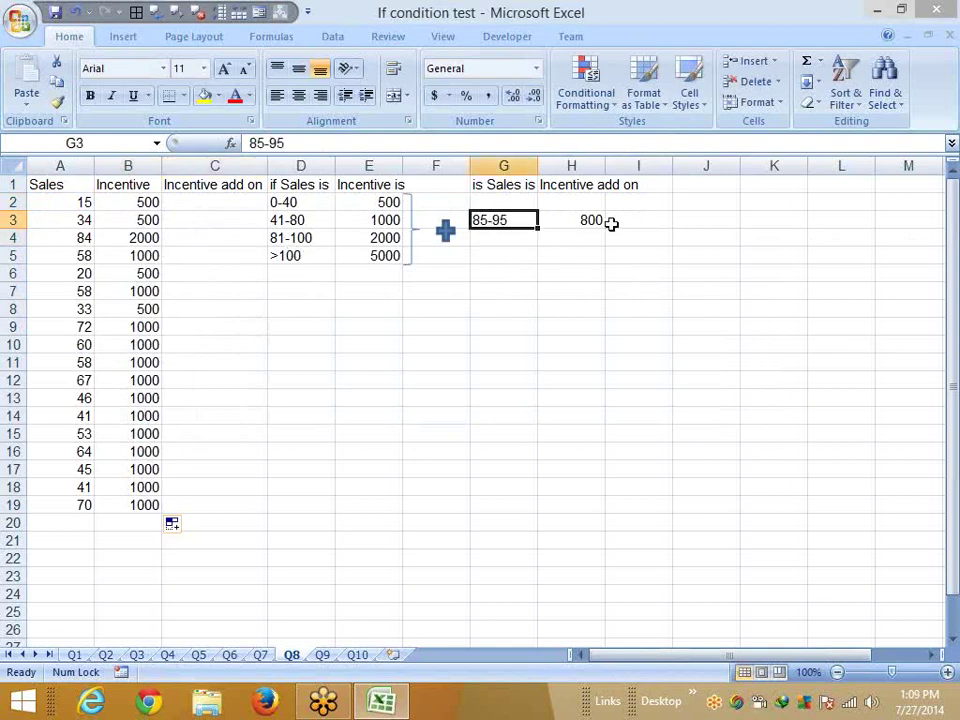
pyautogui.press('Right')
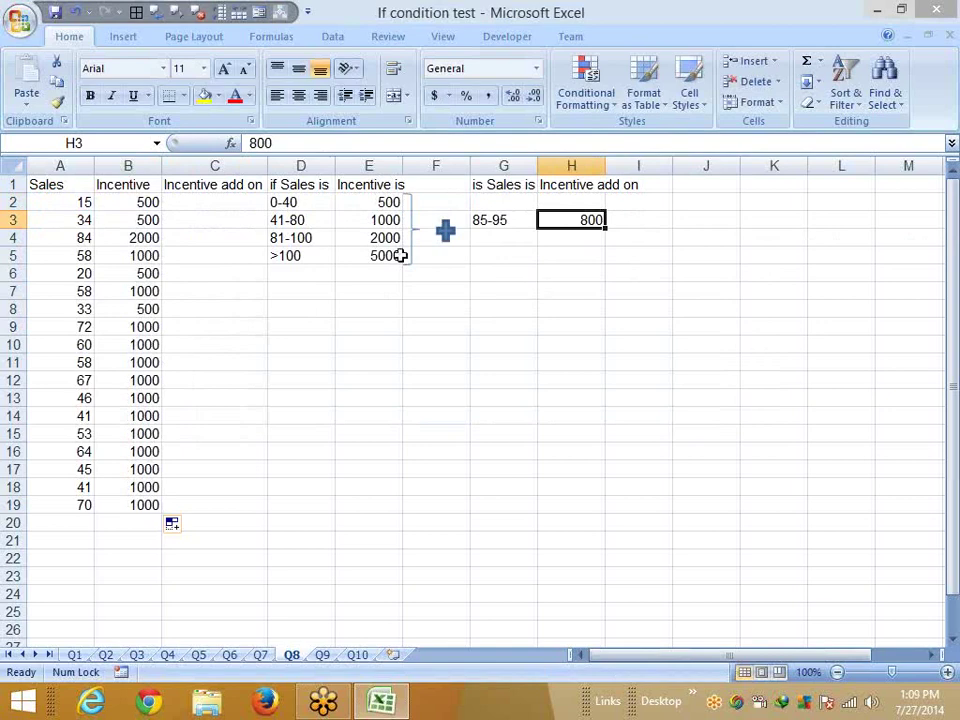
pyautogui.moveTo(285, 202); pyautogui.dragTo(288, 255)
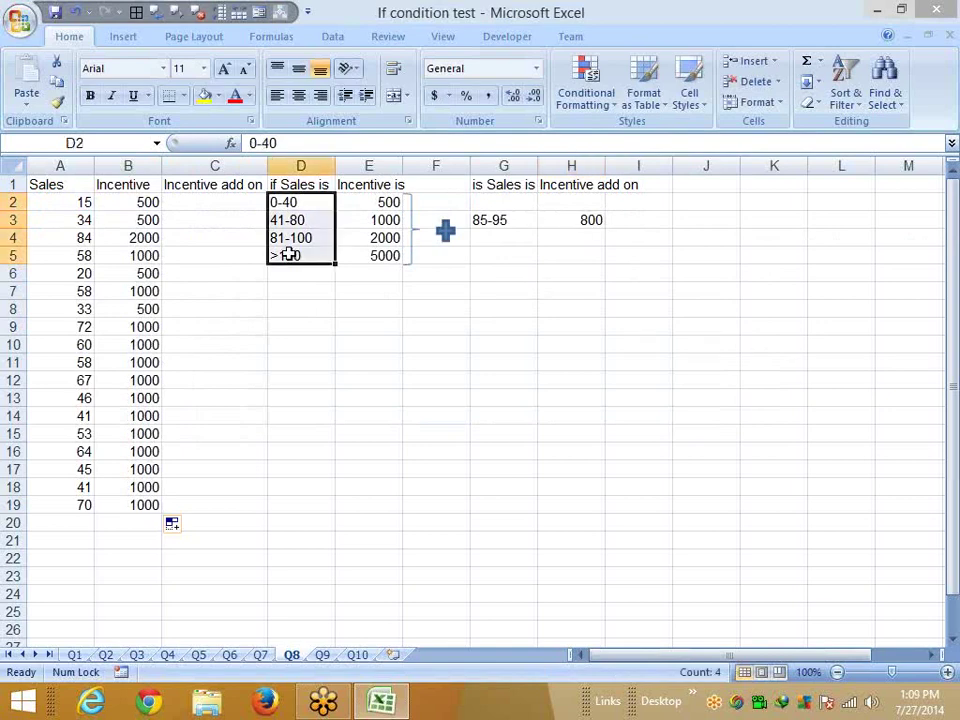
pyautogui.moveTo(493, 273); pyautogui.dragTo(493, 222)
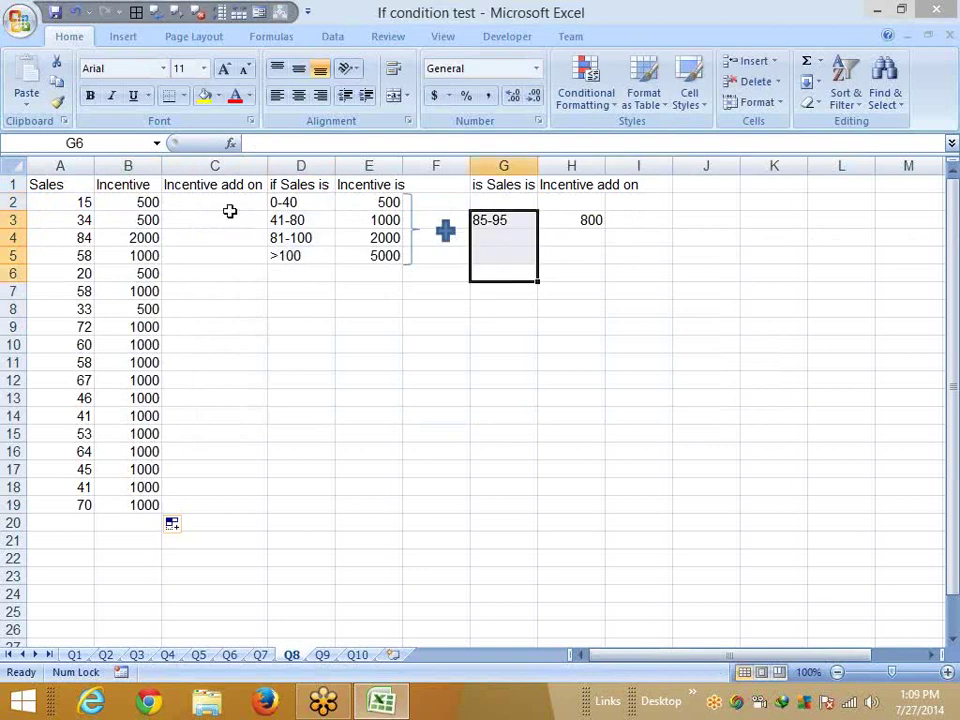
# Enter =IF(AND(A2>=85,A2<=95),800,0) in C2, accepting Excel's correction
pyautogui.click(227, 204)
pyautogui.write('=')
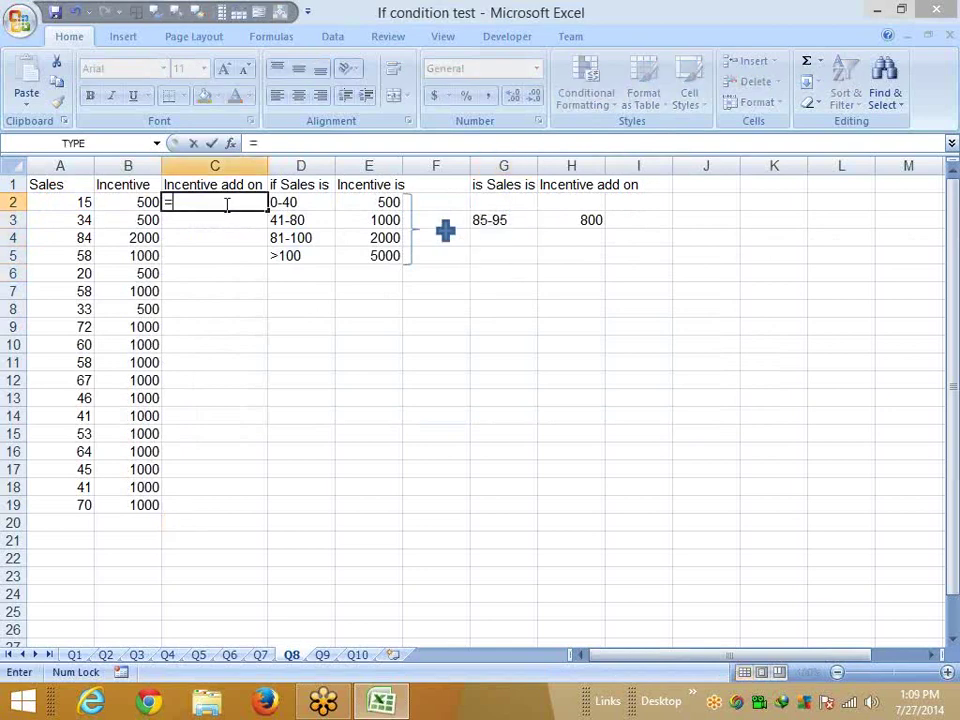
pyautogui.write('if')
pyautogui.press('Tab')
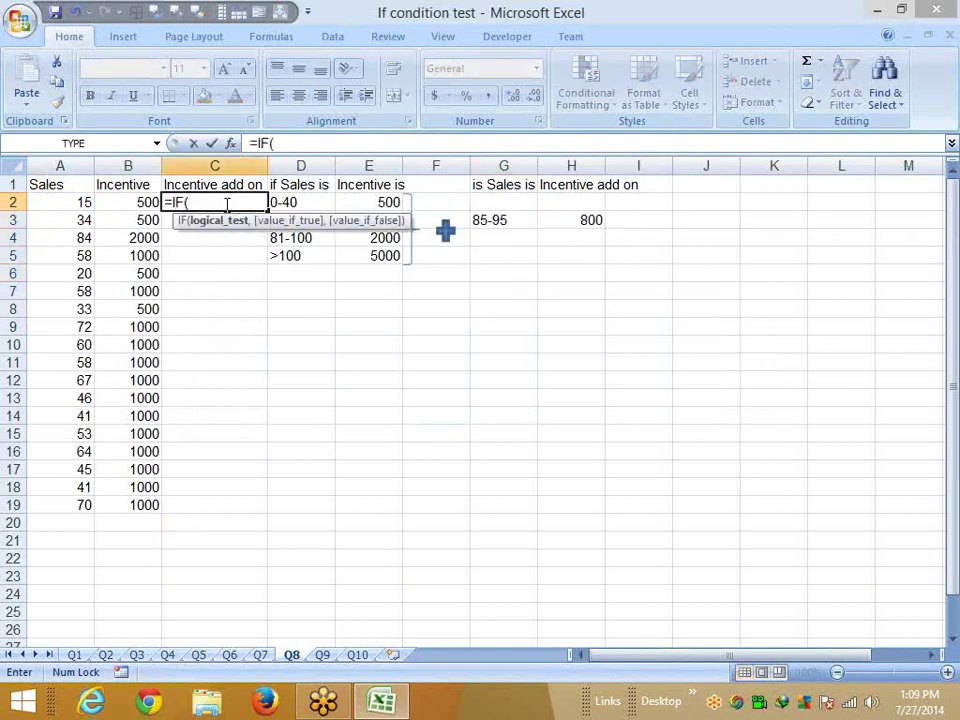
pyautogui.write('and')
pyautogui.press('Tab')
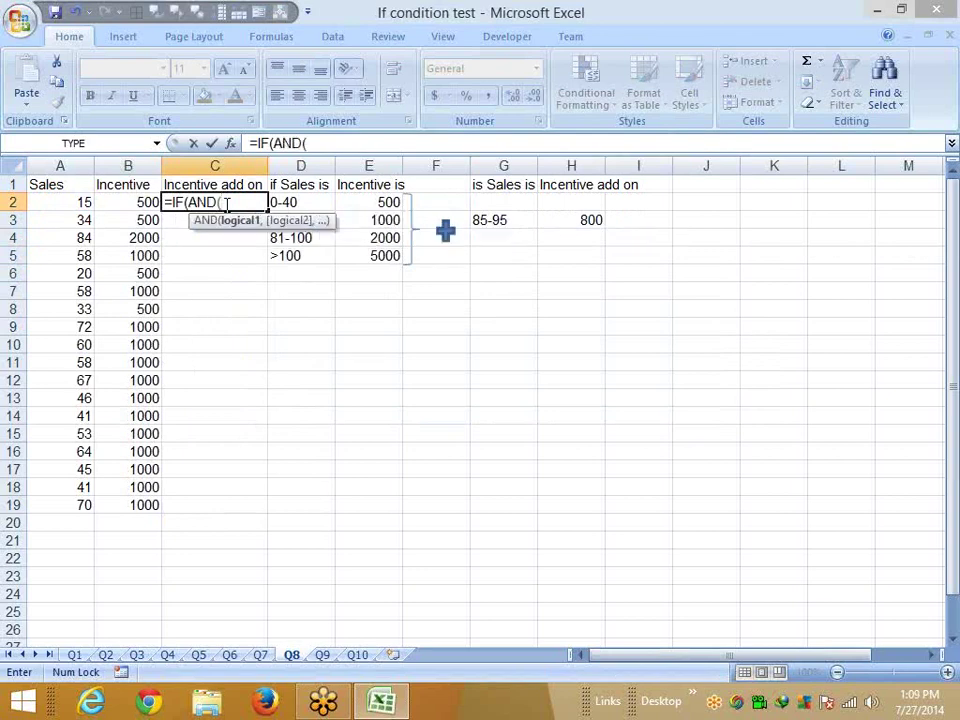
pyautogui.press('Left')
pyautogui.press('Left')
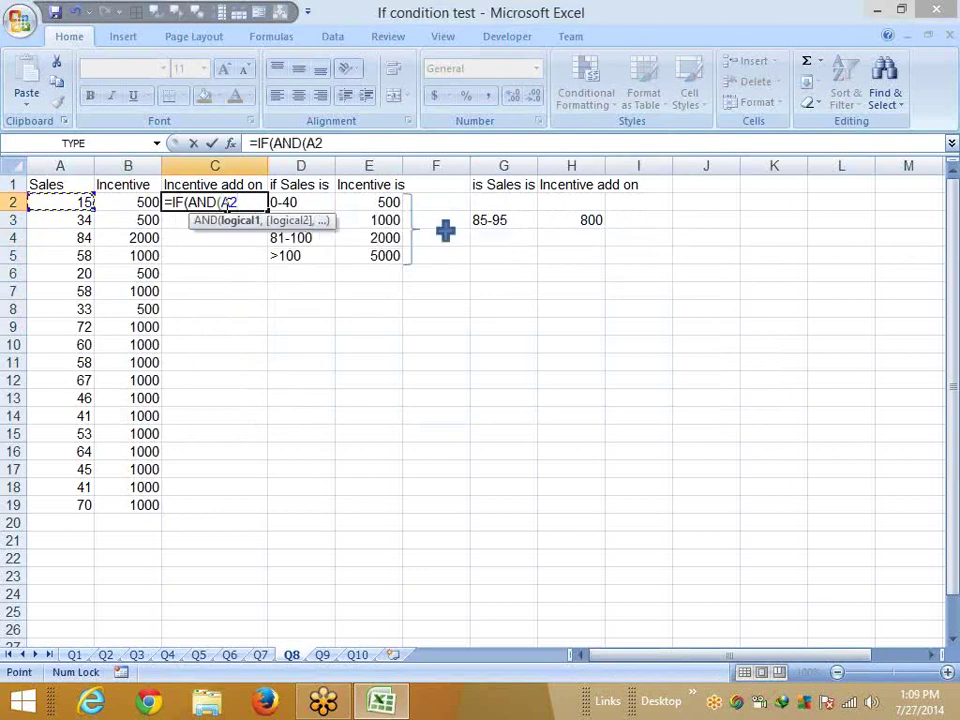
pyautogui.write('>=')
pyautogui.write('85,')
pyautogui.press('Left')
pyautogui.press('Left')
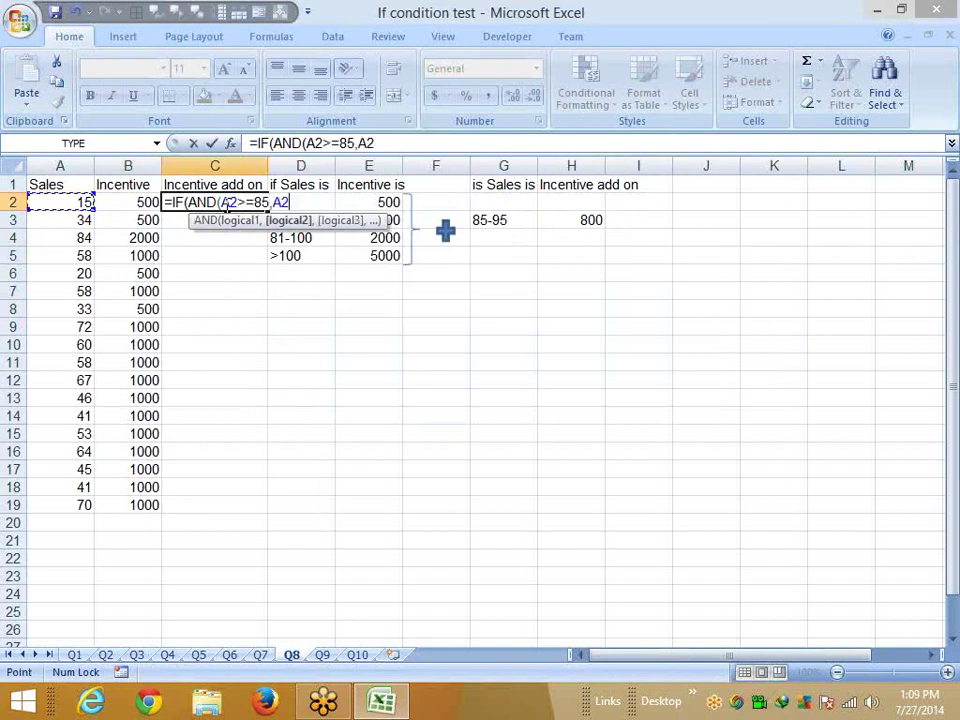
pyautogui.write('<=')
pyautogui.write('95')
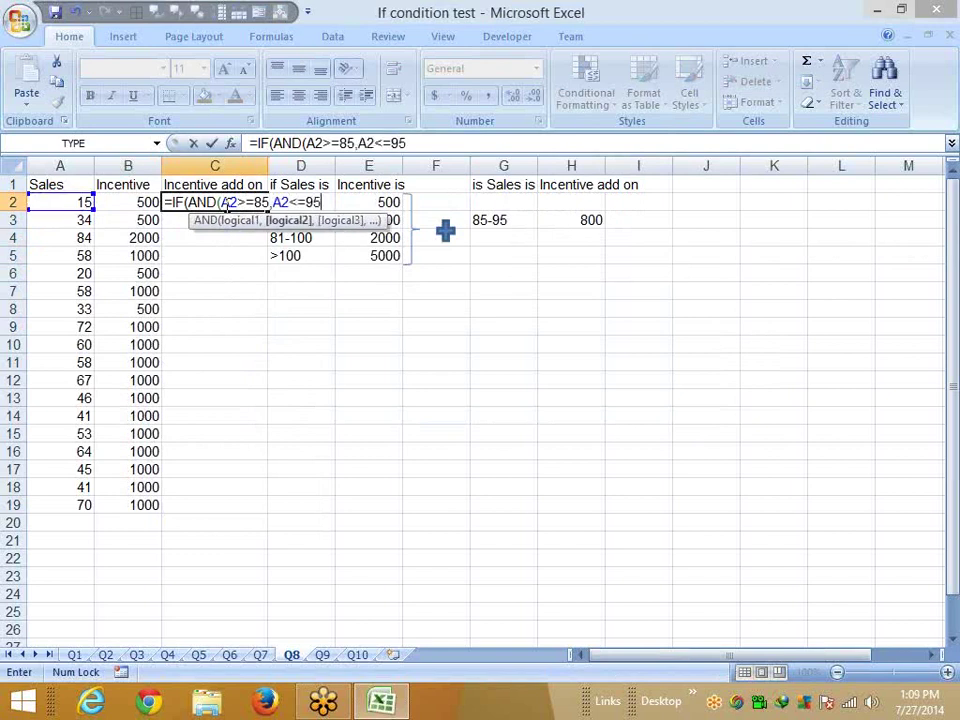
pyautogui.write('),800')
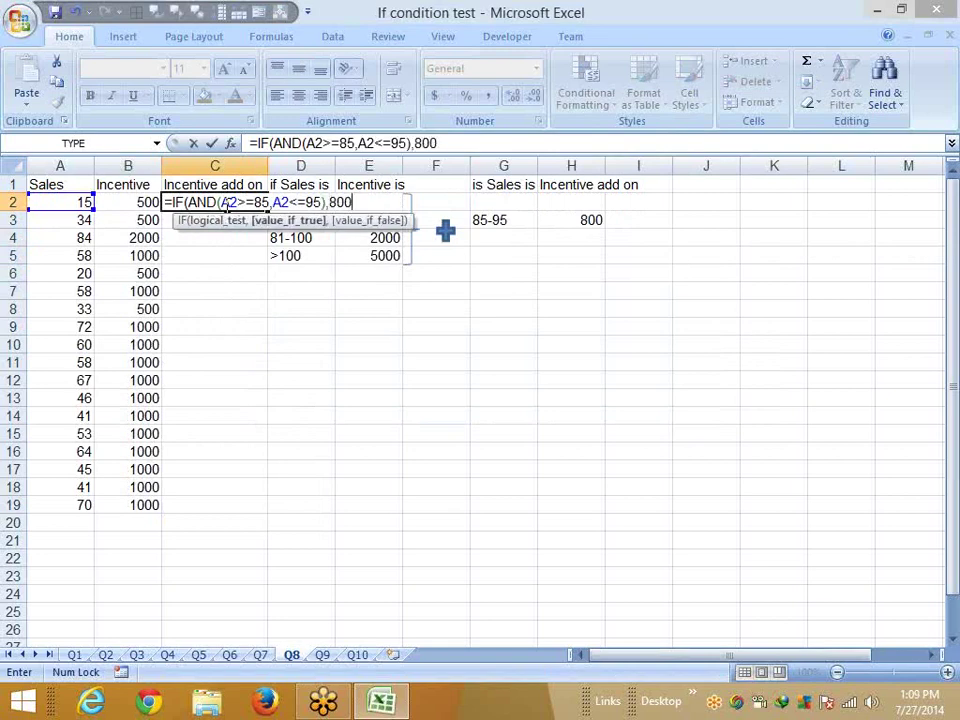
pyautogui.write(',')
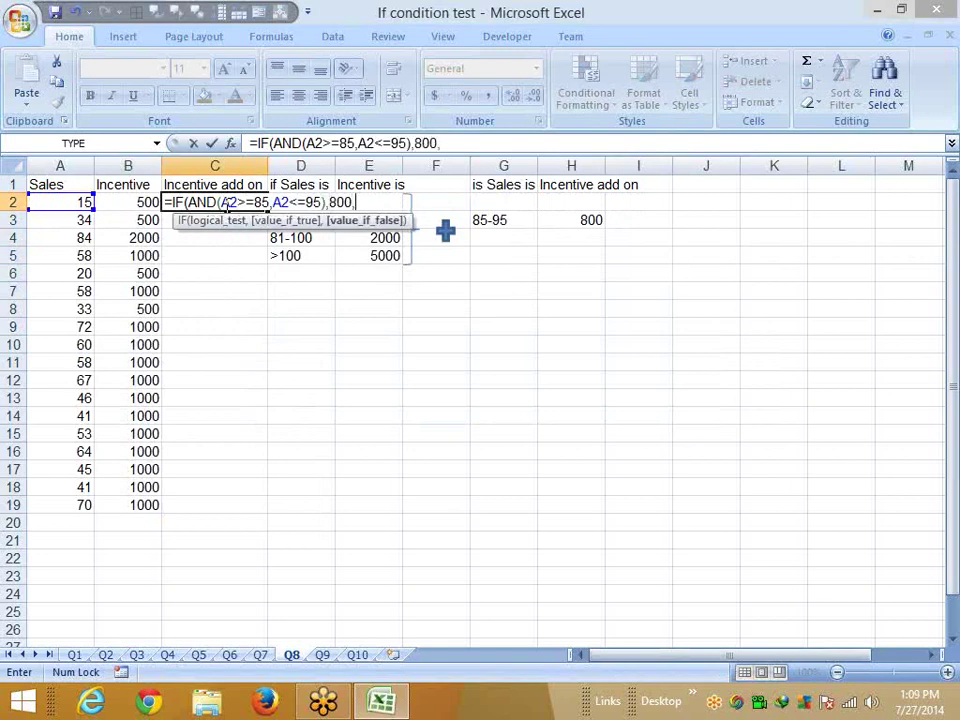
pyautogui.write('0')
pyautogui.press('Return')
pyautogui.press('Return')
pyautogui.press('Up')
pyautogui.press('Left')
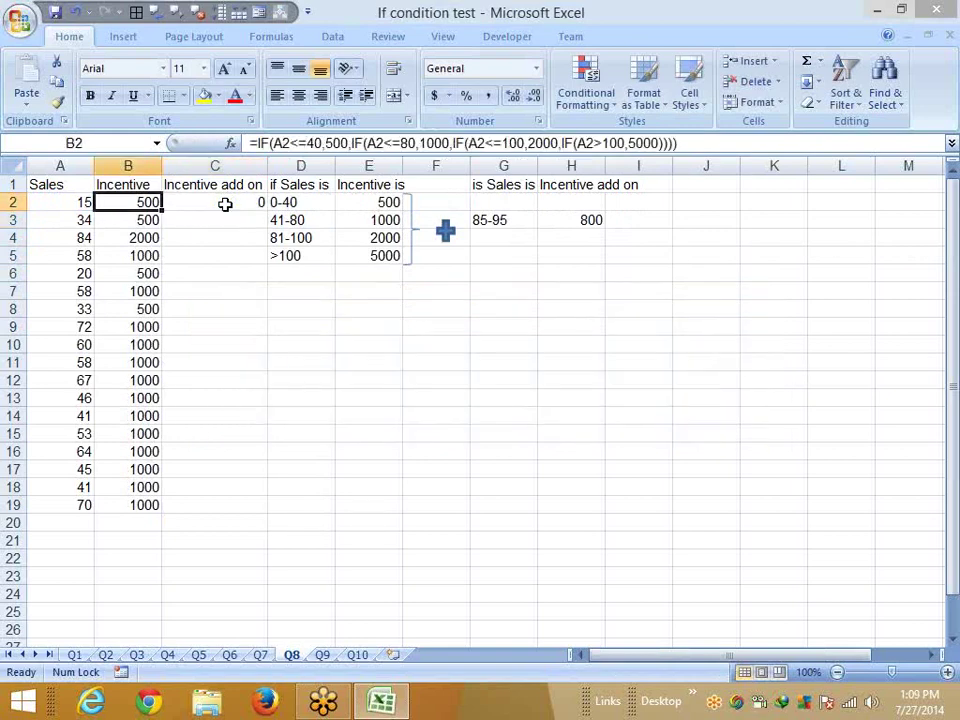
# Fill the C2 add-on formula down through C19
pyautogui.click(225, 204)
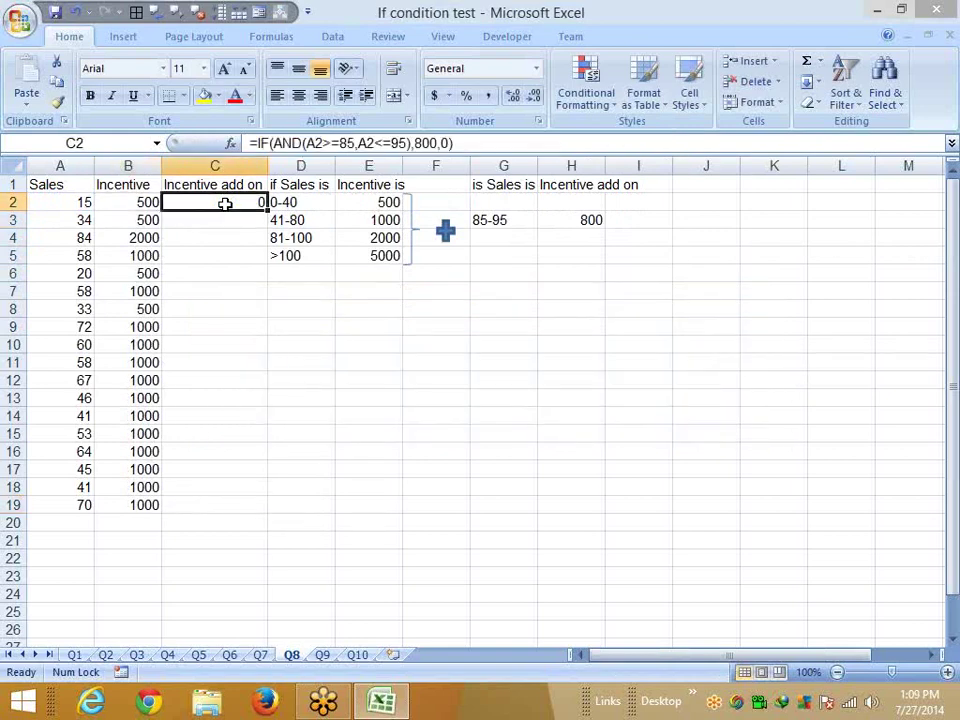
pyautogui.press('Down')
pyautogui.press('Down')
pyautogui.press('Down')
pyautogui.keyDown('shift'); pyautogui.click(225, 204); pyautogui.keyUp('shift')
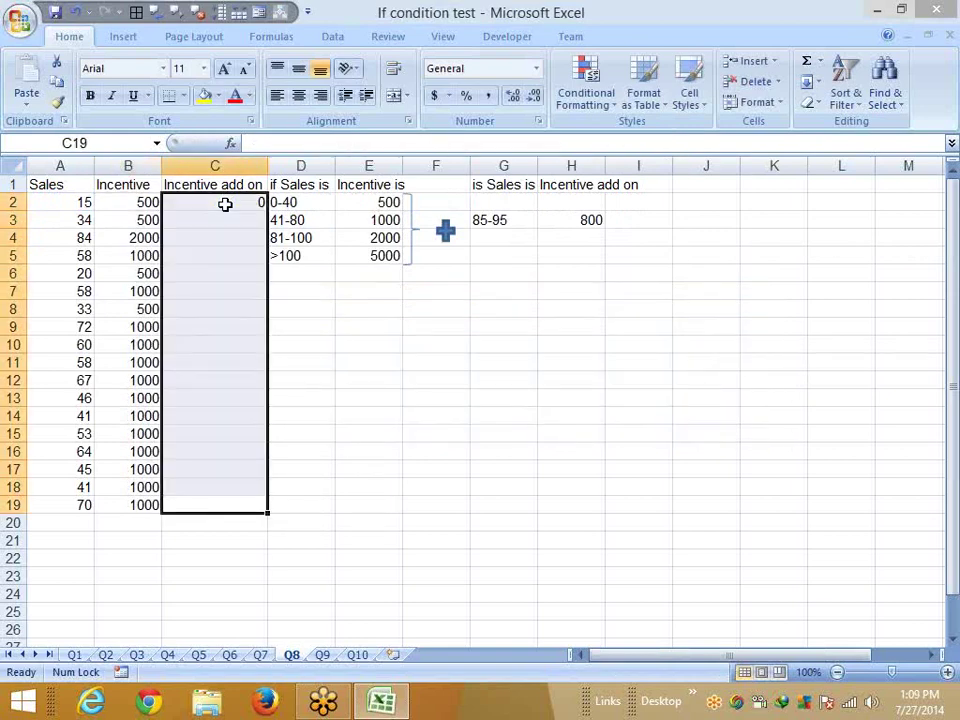
pyautogui.hotkey('ctrl', 'd')
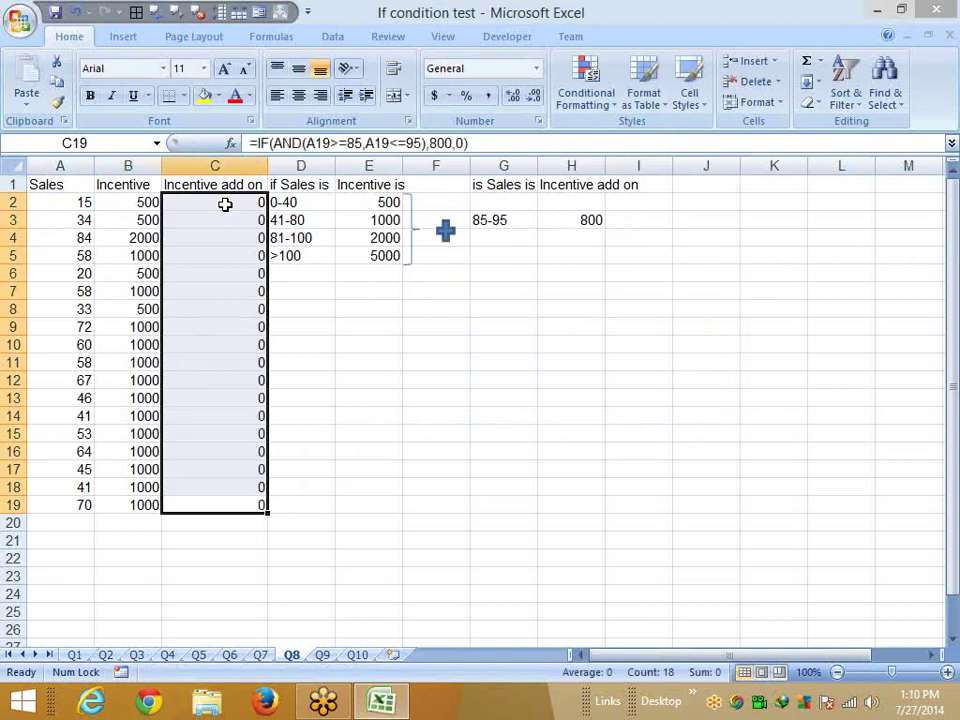
# Change A13's sales to 87 to test the bonus, then switch to sheet Q9
pyautogui.press('Left')
pyautogui.press('Left')
pyautogui.press('Up')
pyautogui.press('Up')
pyautogui.press('Up')
pyautogui.press('Up')
pyautogui.press('Up')
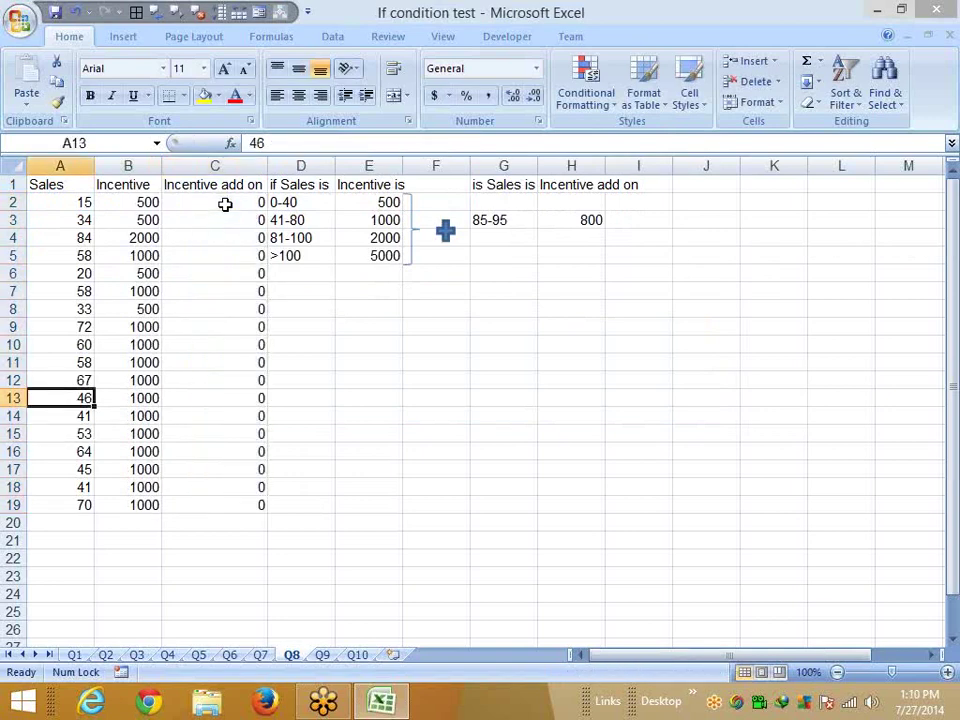
pyautogui.write('87')
pyautogui.press('Return')
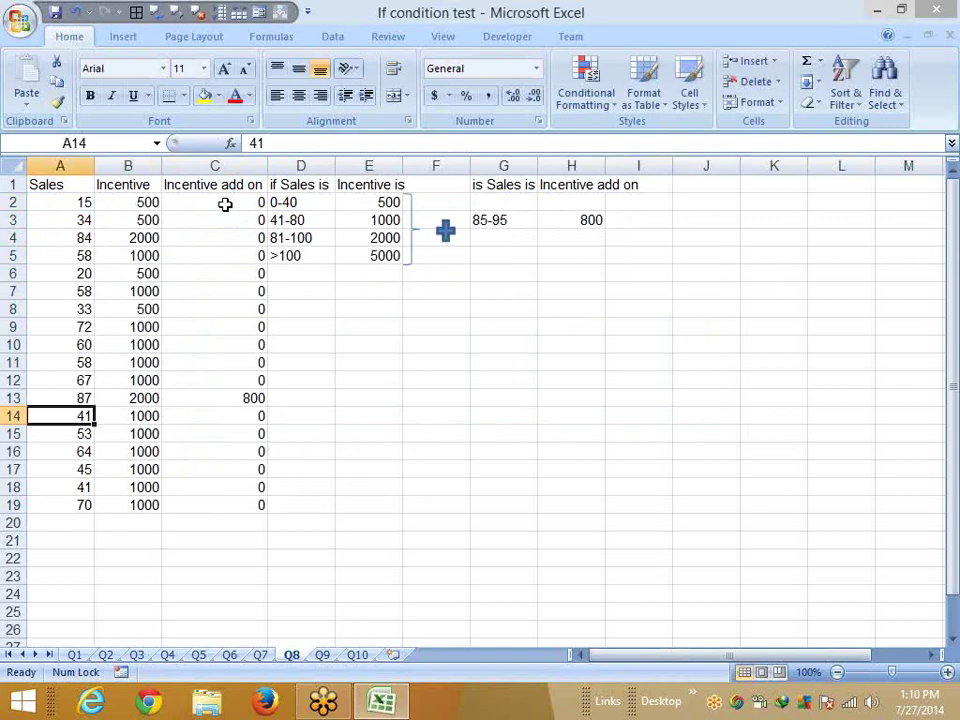
pyautogui.hotkey('ctrl', 'pagedown')
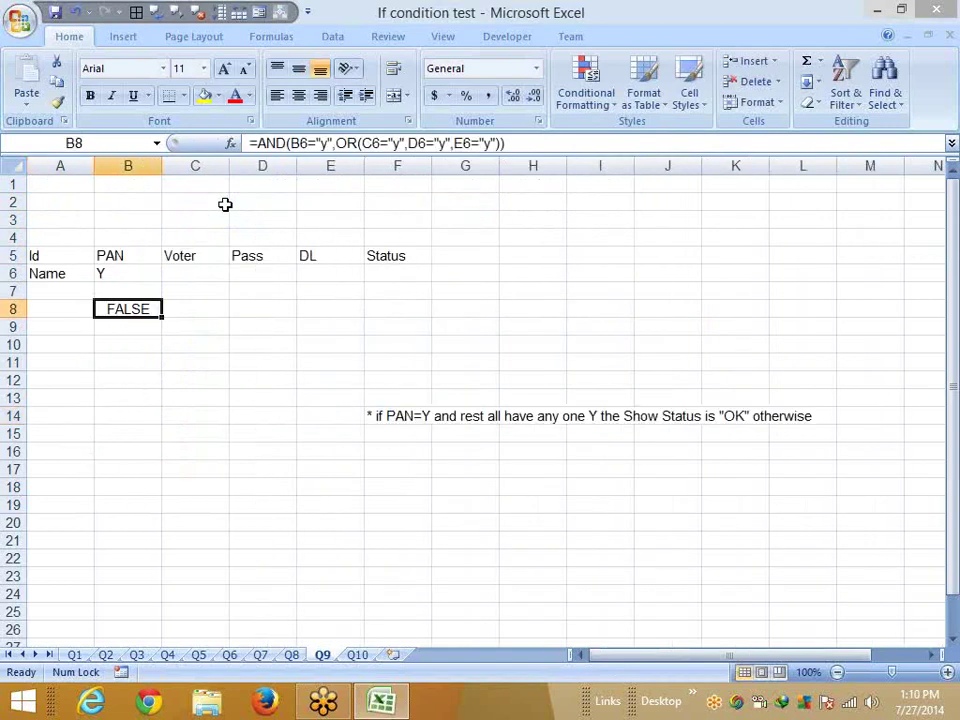
pyautogui.press('Up')
pyautogui.press('Up')
pyautogui.press('Up')
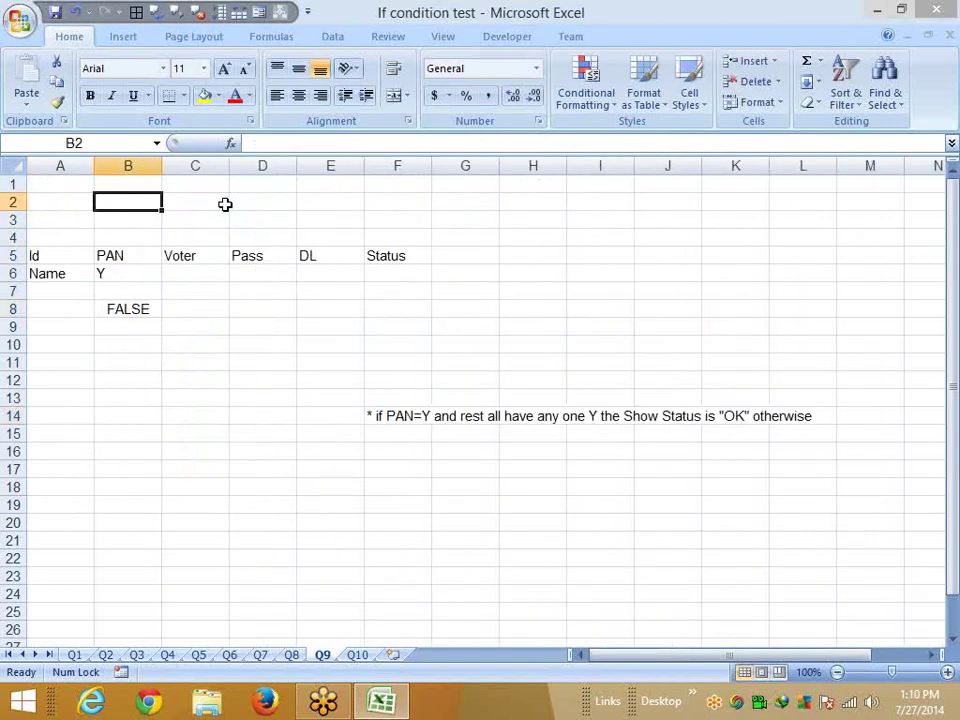
pyautogui.press('Down')
pyautogui.press('Down')
pyautogui.press('Down')
pyautogui.press('Down')
pyautogui.press('Down')
pyautogui.press('Down')
pyautogui.press('Down')
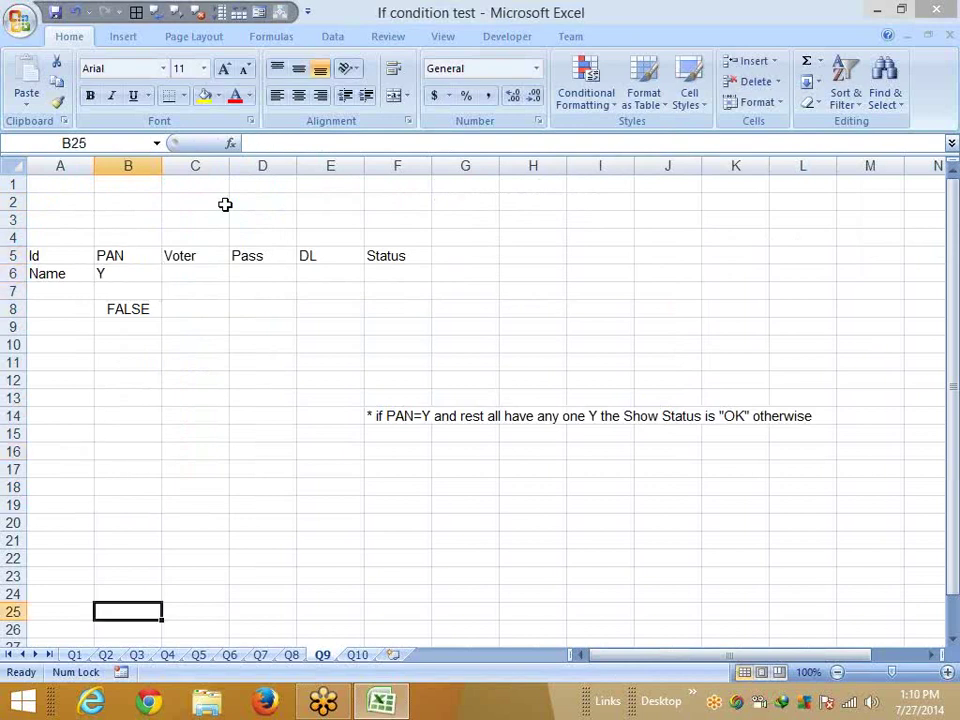
pyautogui.click(127, 219)
pyautogui.press('Down')
pyautogui.press('Down')
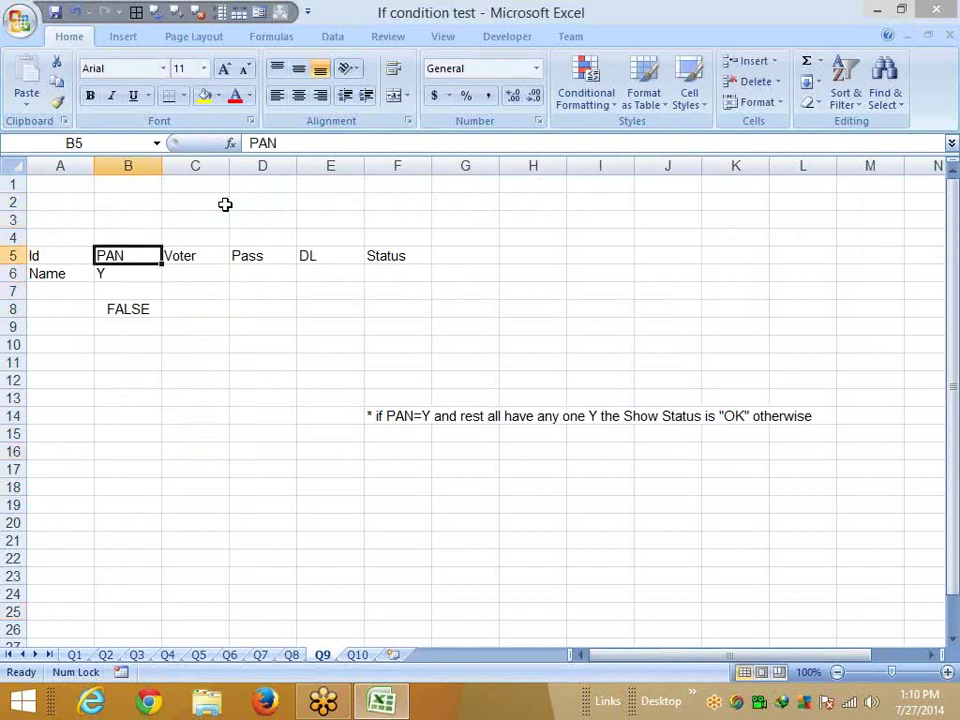
pyautogui.press('Down')
pyautogui.press('Delete')
pyautogui.press('Left')
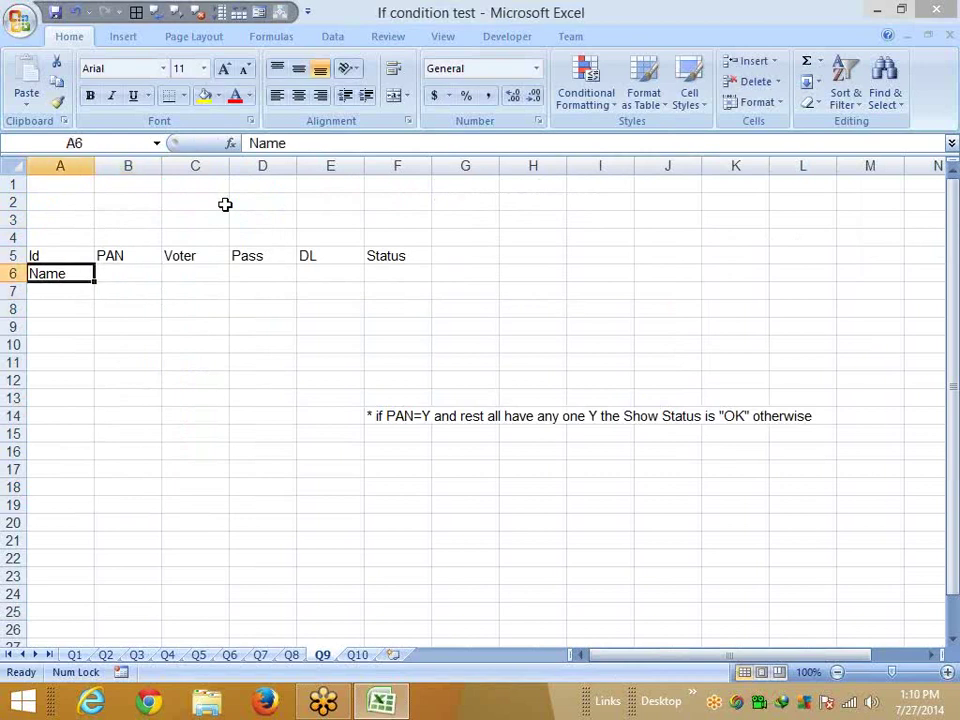
pyautogui.press('Up')
pyautogui.press('Right')
pyautogui.press('Right')
pyautogui.press('Right')
pyautogui.press('Right')
pyautogui.press('Down')
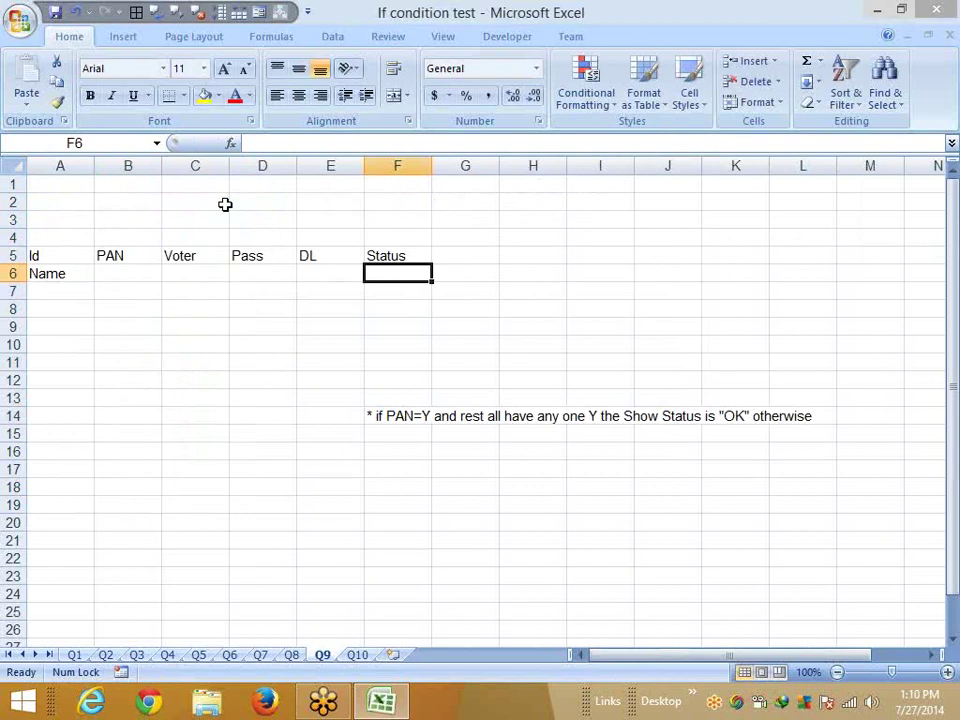
pyautogui.press('Left')
pyautogui.press('Left')
pyautogui.press('Left')
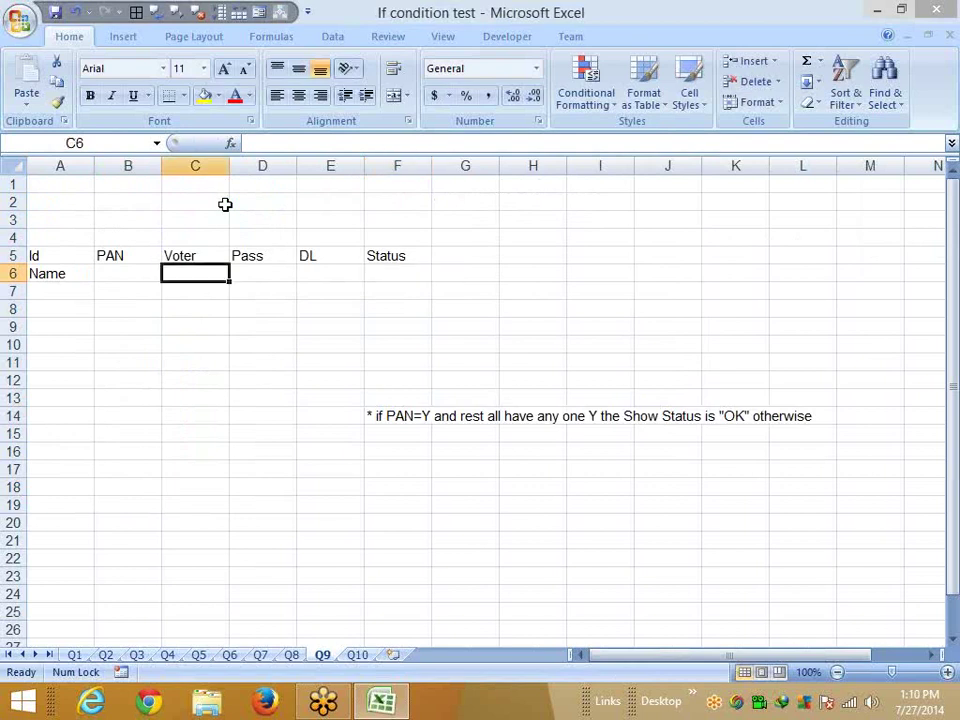
pyautogui.press('Left')
pyautogui.hotkey('shift', 'Right')
pyautogui.hotkey('shift', 'Right')
pyautogui.hotkey('shift', 'Right')
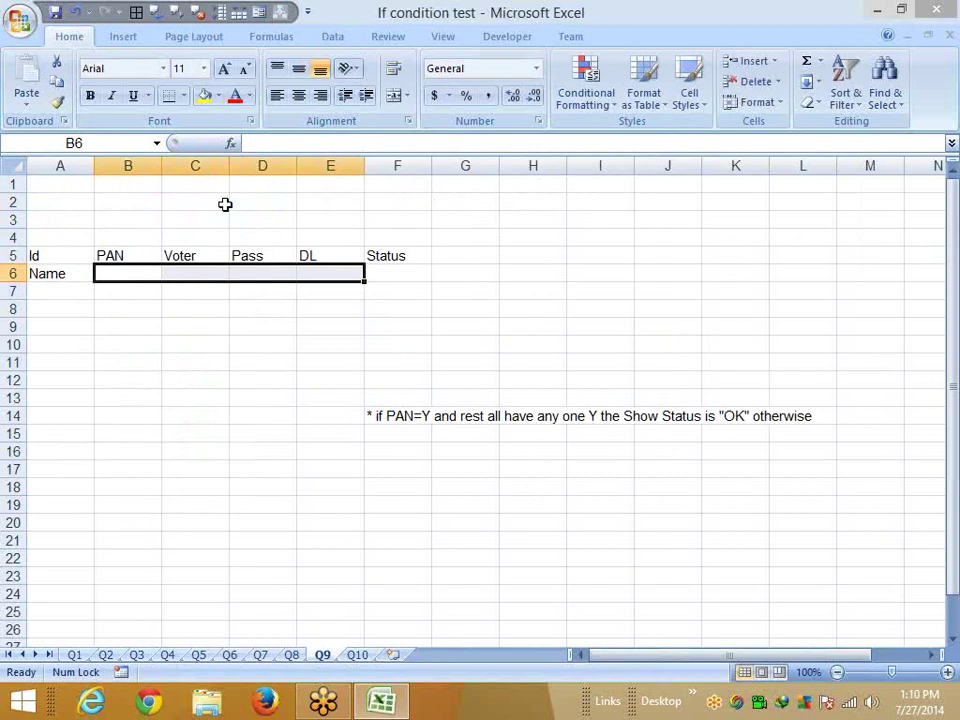
pyautogui.press('Right')
pyautogui.press('Right')
pyautogui.press('Right')
pyautogui.press('Right')
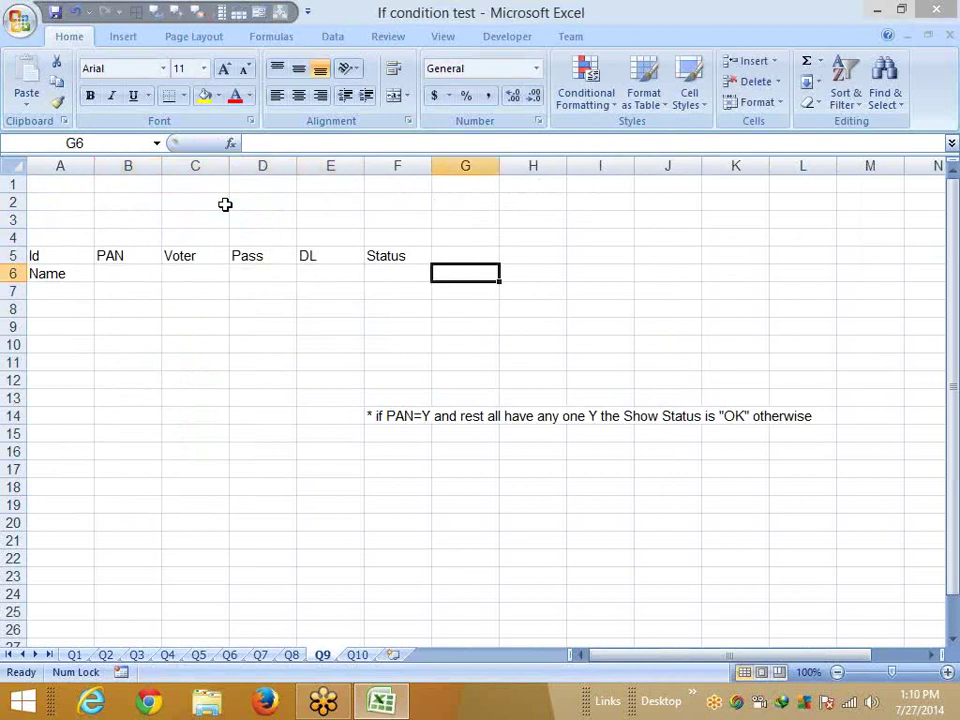
# Start F6's formula =IF(B6="y","OK",IF(C6="y", testing PAN and then Voter
pyautogui.press('Left')
pyautogui.write('=IF(')
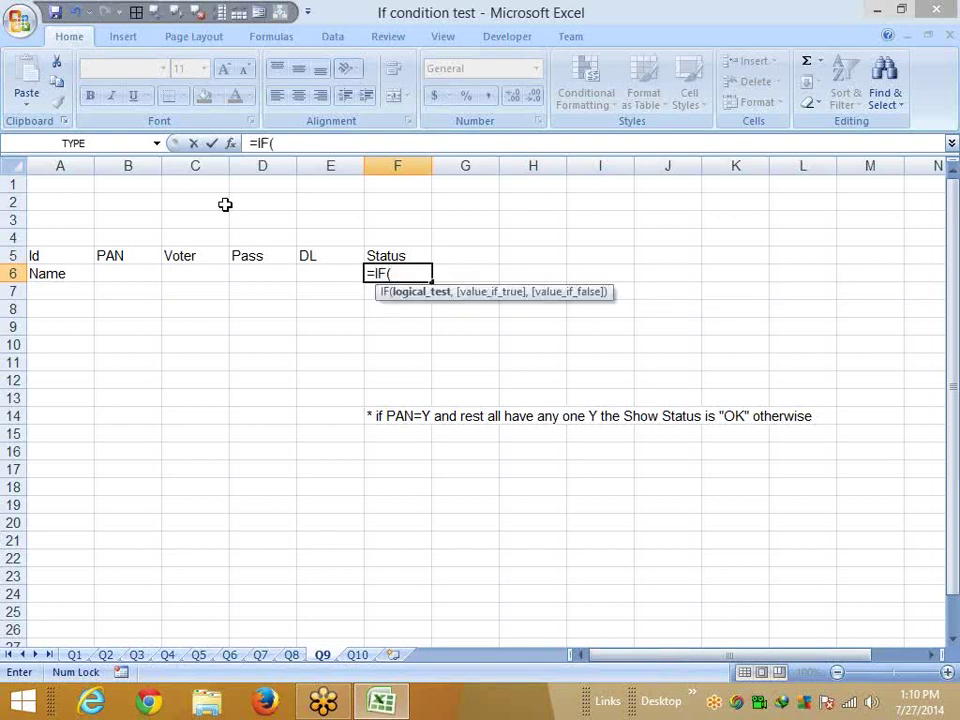
pyautogui.press('Escape')
pyautogui.write('=if')
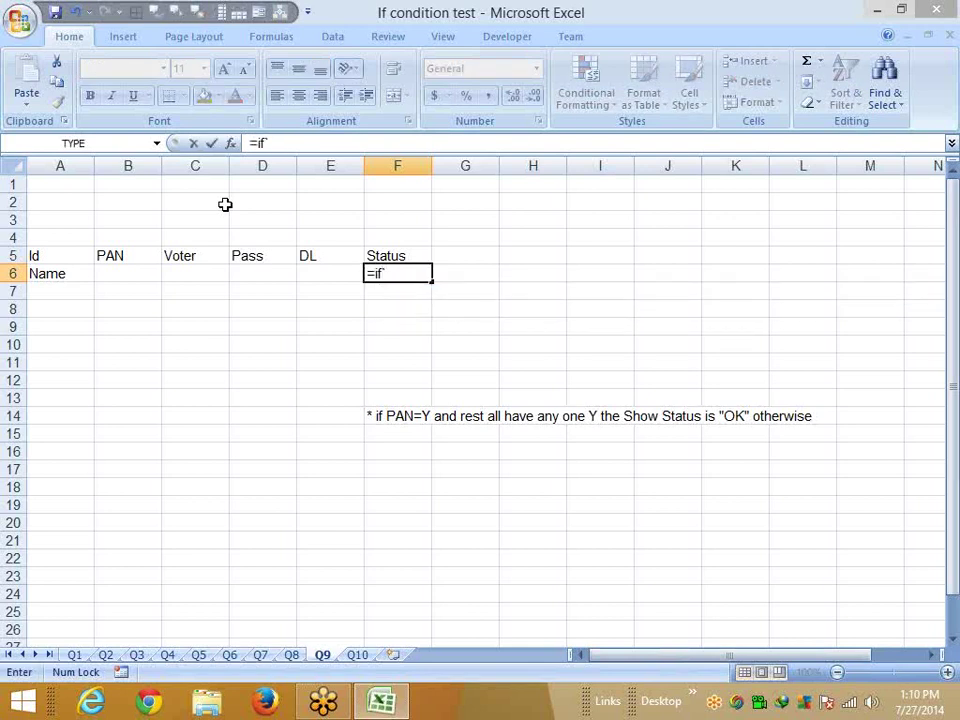
pyautogui.write('(')
pyautogui.press('Left')
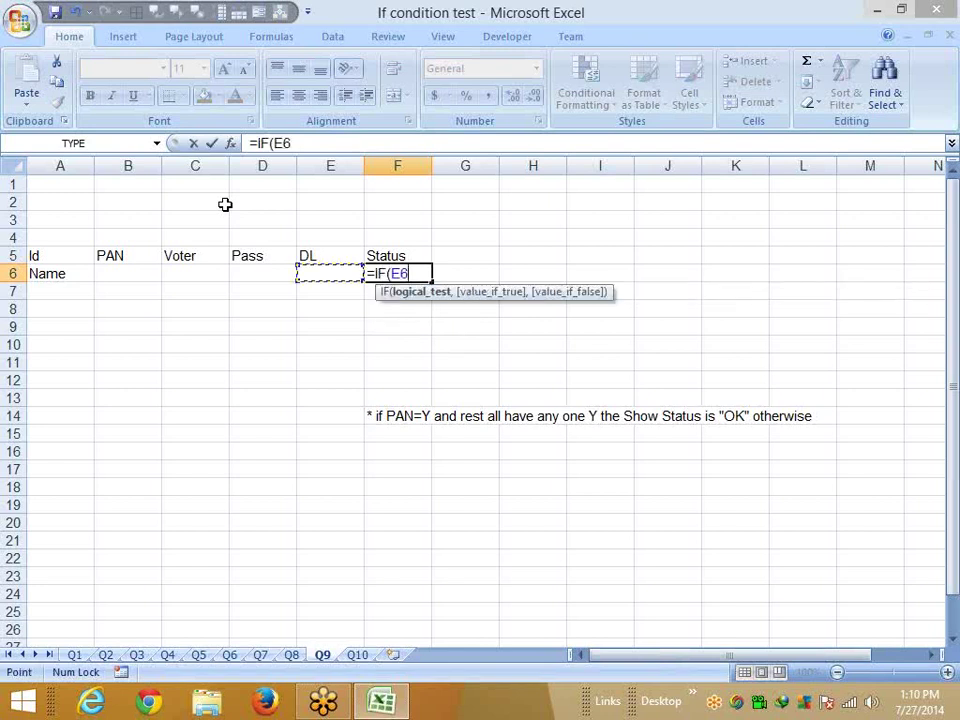
pyautogui.press('Left')
pyautogui.press('Left')
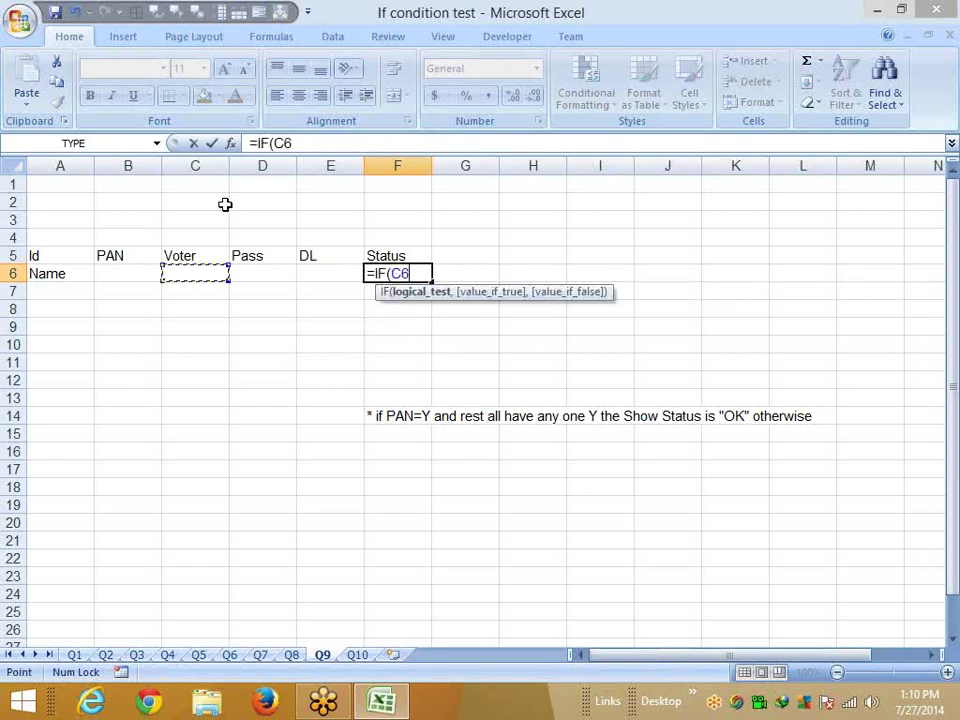
pyautogui.press('Left')
pyautogui.write('="y')
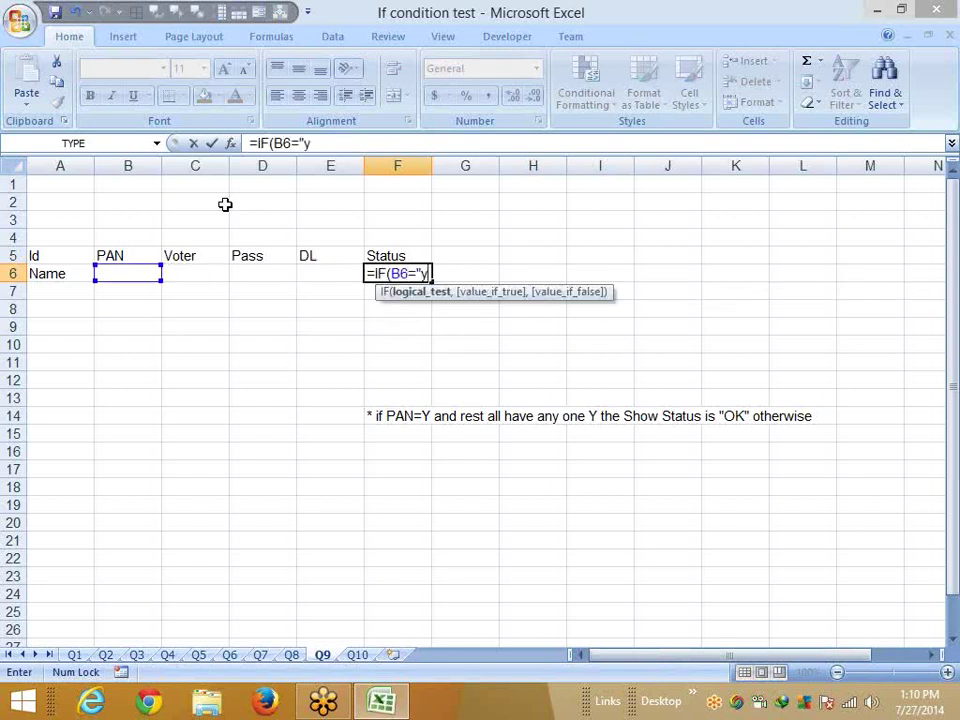
pyautogui.write('","OK')
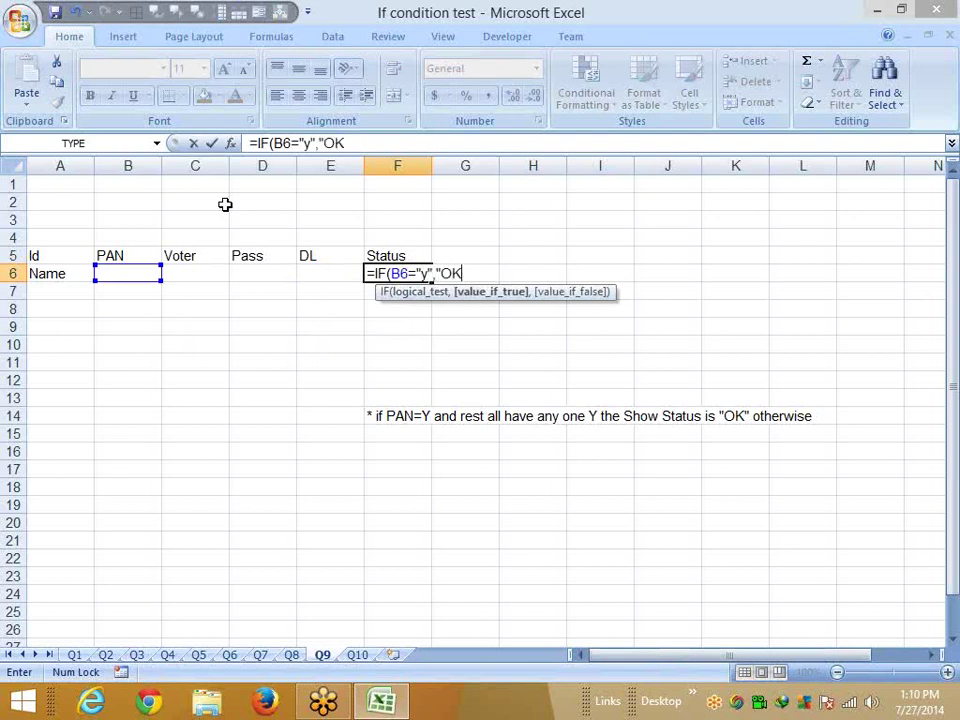
pyautogui.write('"')
pyautogui.write(',if')
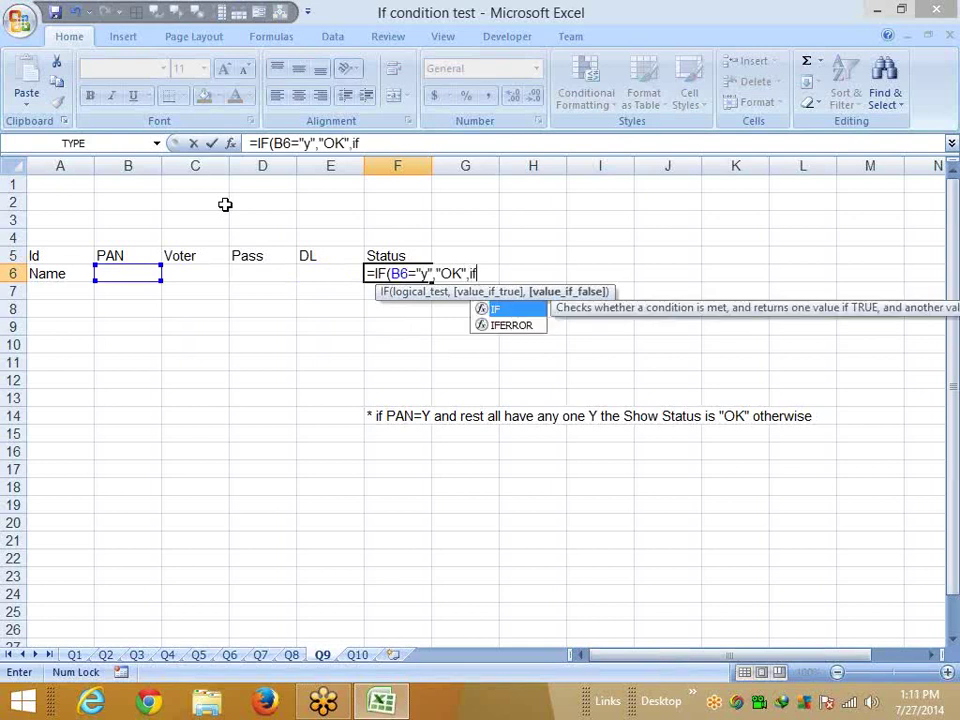
pyautogui.press('Tab')
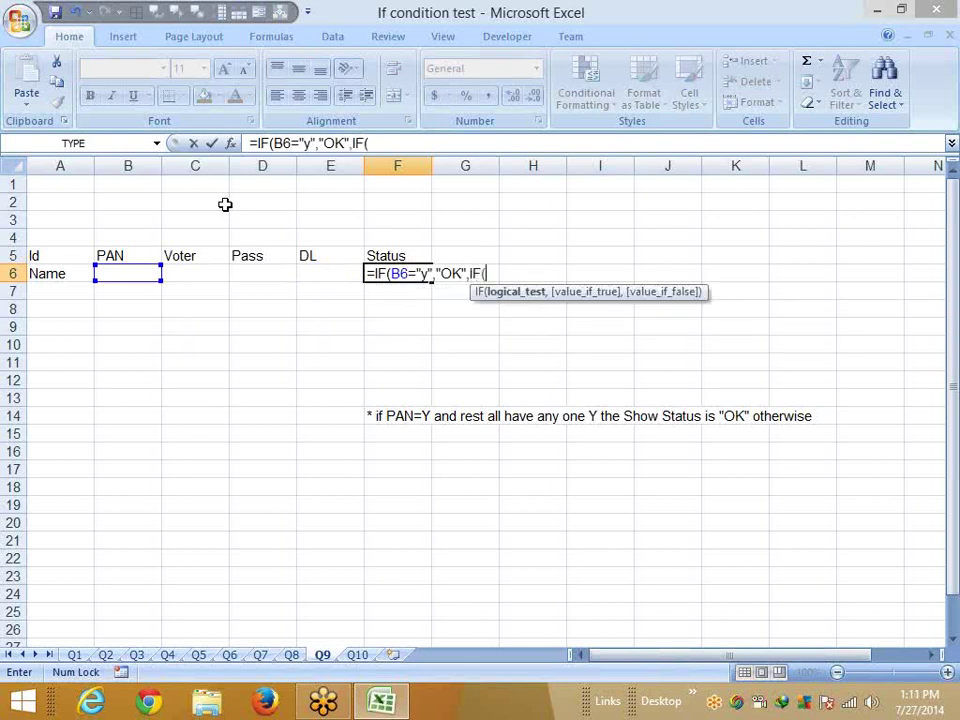
pyautogui.press('Left')
pyautogui.press('Left')
pyautogui.press('Left')
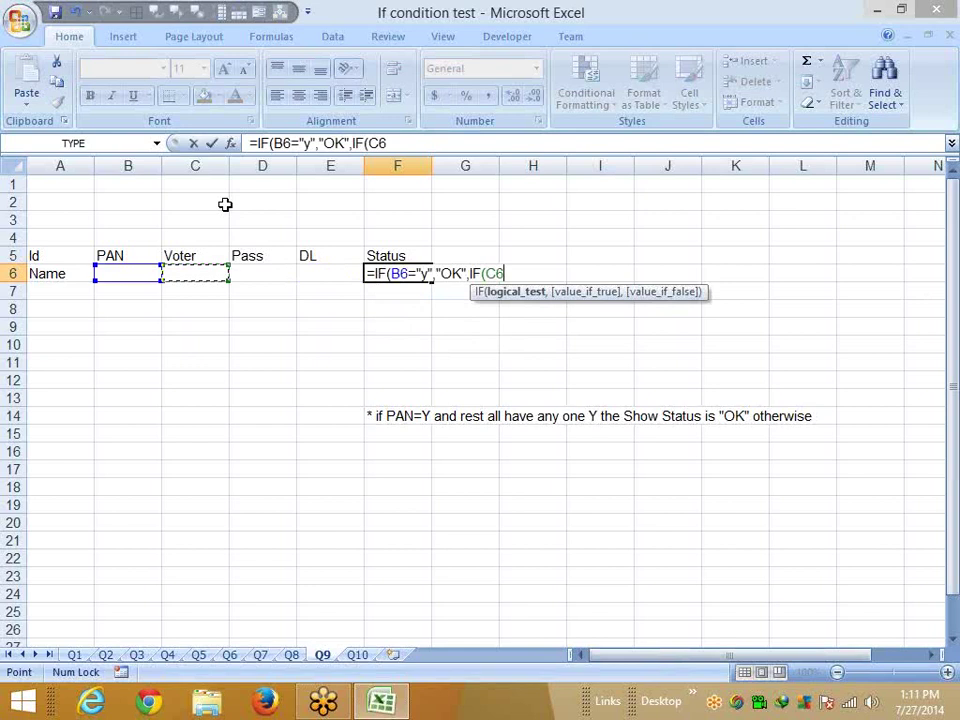
pyautogui.write('="y",')
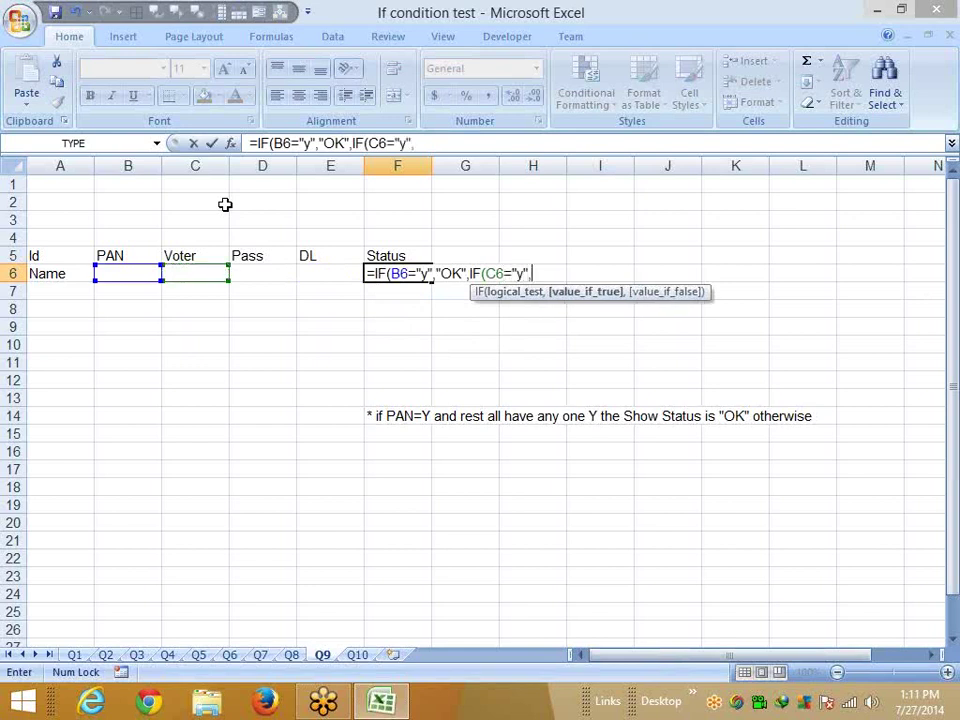
pyautogui.write('i')
pyautogui.press('Tab')
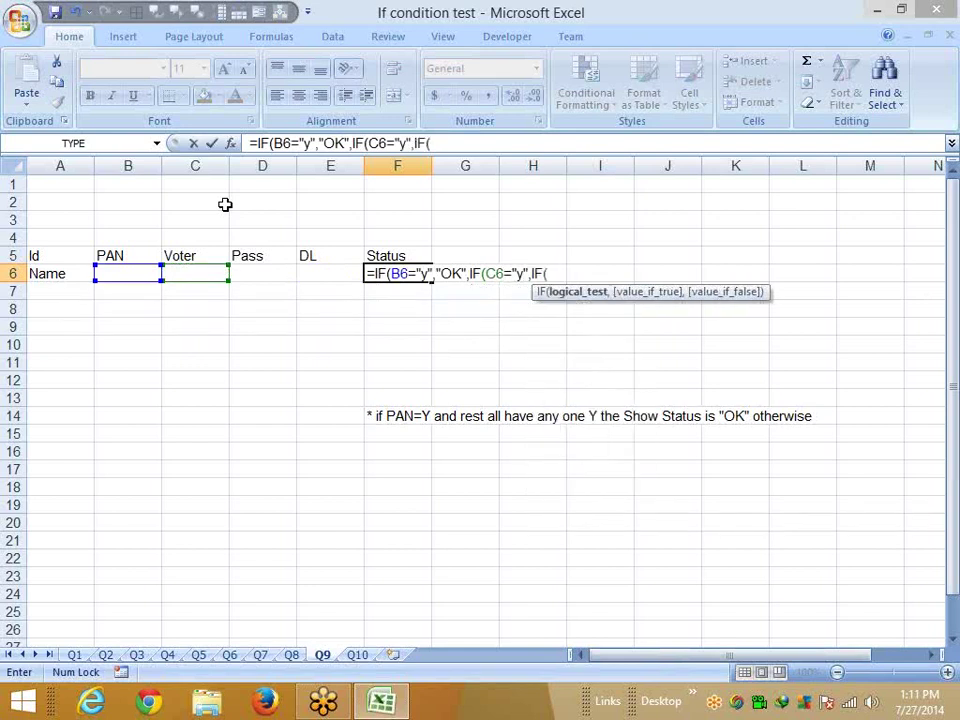
# Add nested tests for Pass (D6) and DL (E6), ending with the "Pending" fallback
pyautogui.press('BackSpace')
pyautogui.press('BackSpace')
pyautogui.press('BackSpace')
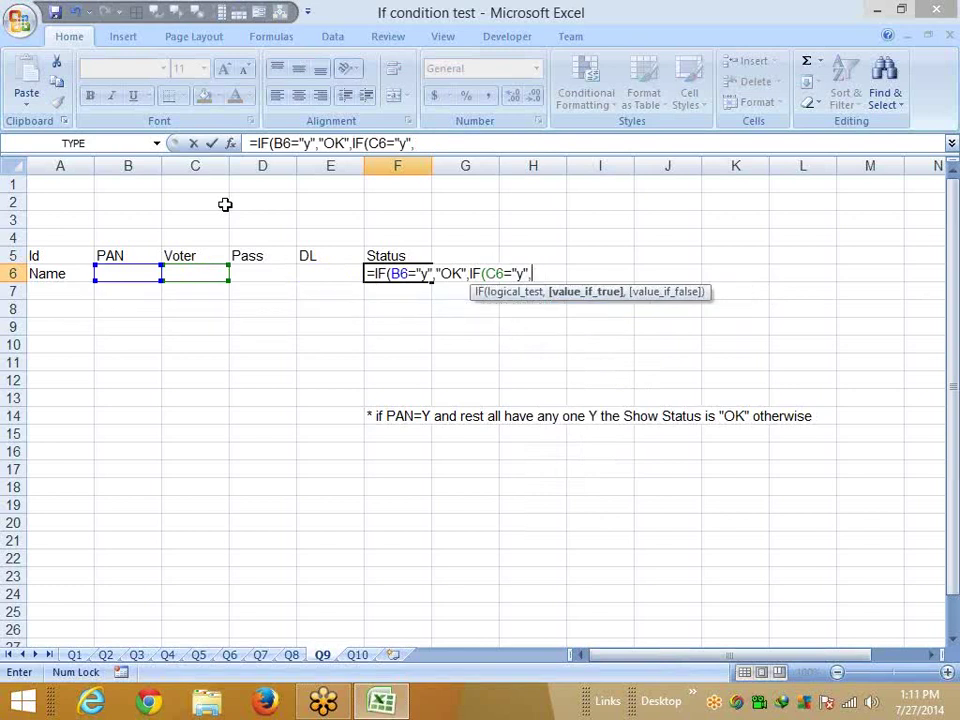
pyautogui.write('"OK')
pyautogui.write('",IF(')
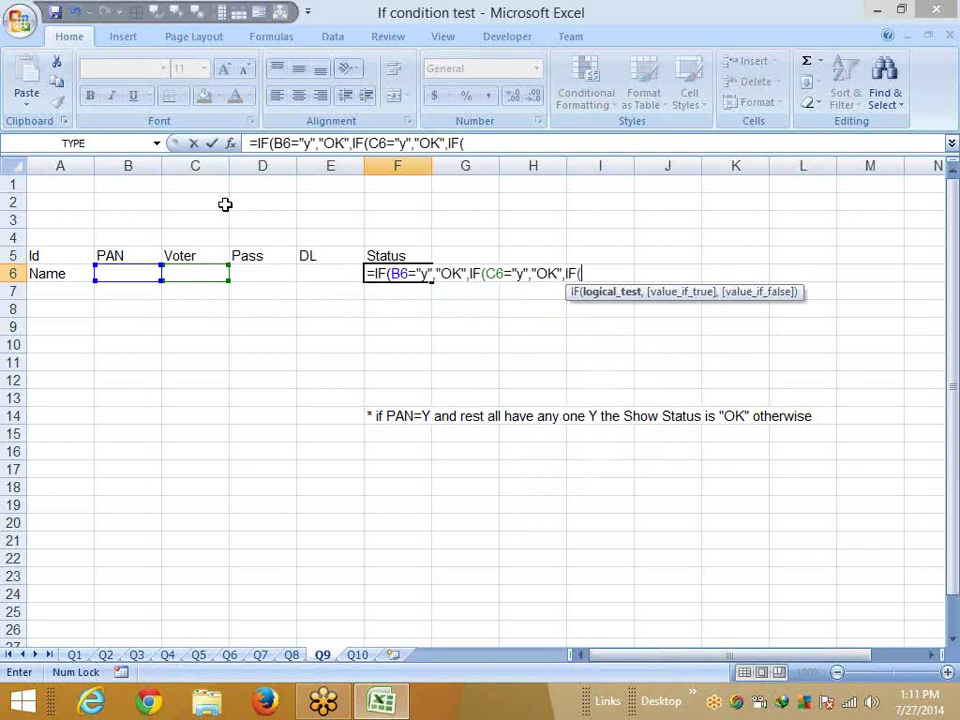
pyautogui.press('Left')
pyautogui.press('Left')
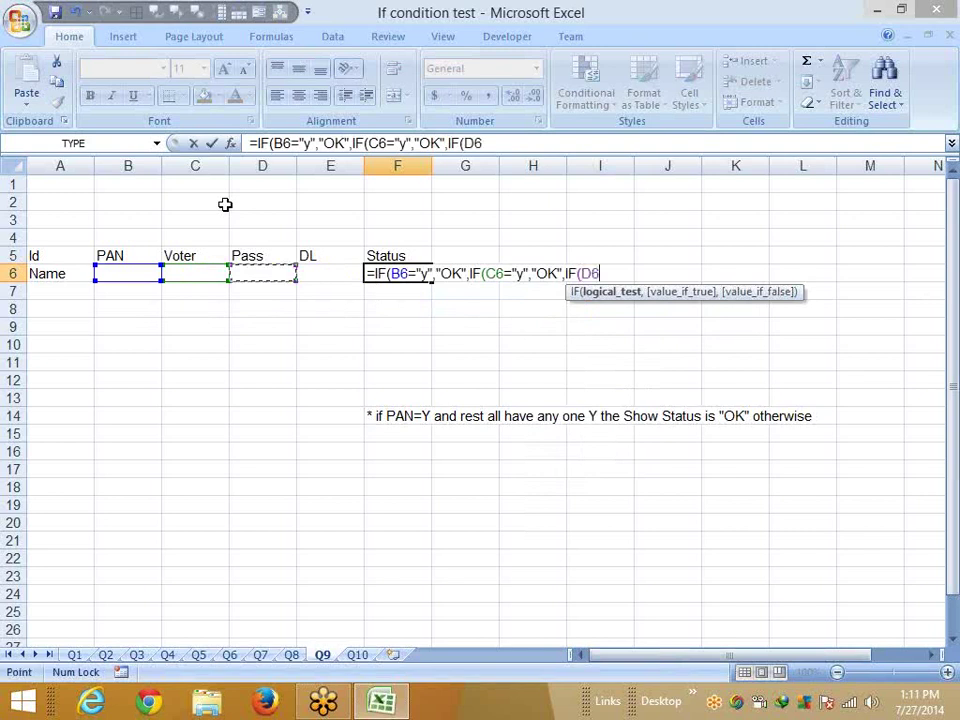
pyautogui.write('>=80')
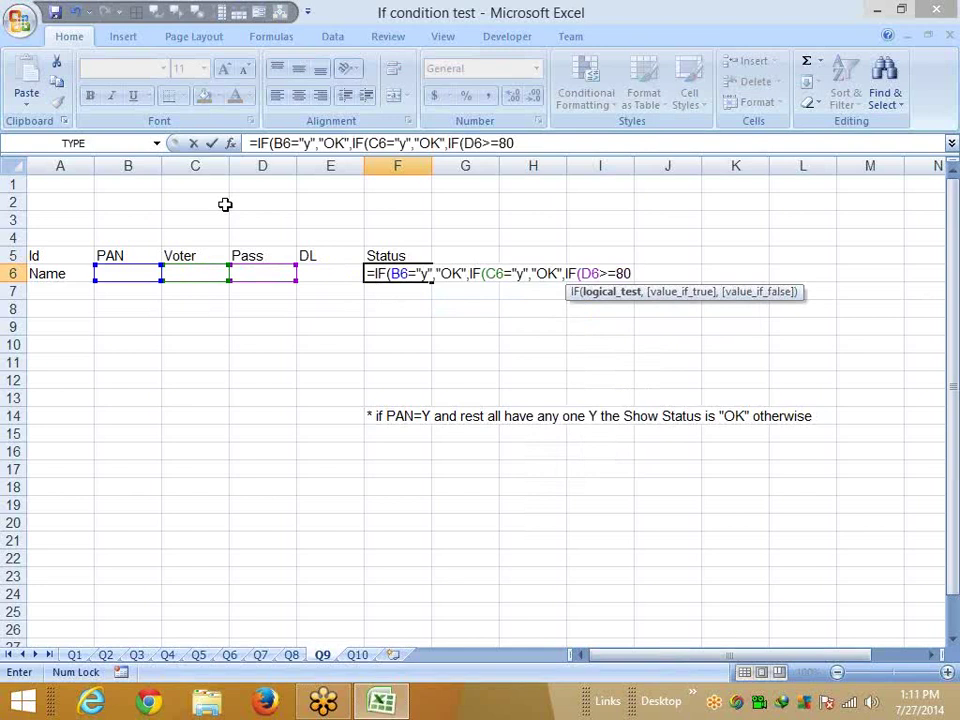
pyautogui.press('BackSpace')
pyautogui.press('BackSpace')
pyautogui.press('BackSpace')
pyautogui.press('BackSpace')
pyautogui.write('="y",')
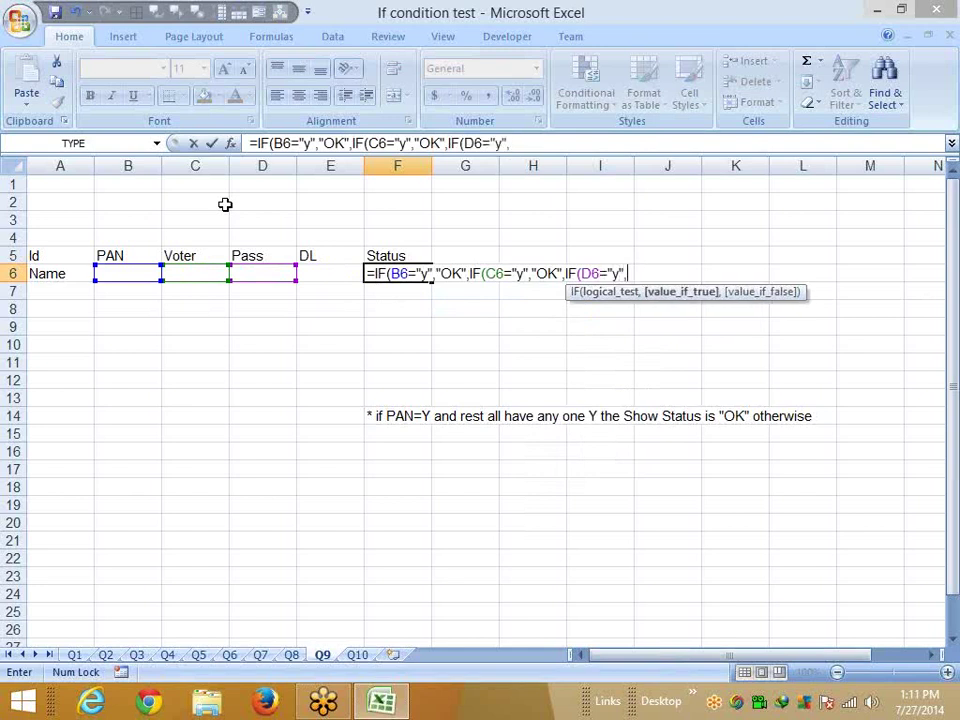
pyautogui.write('IF(')
pyautogui.press('Left')
pyautogui.press('Left')
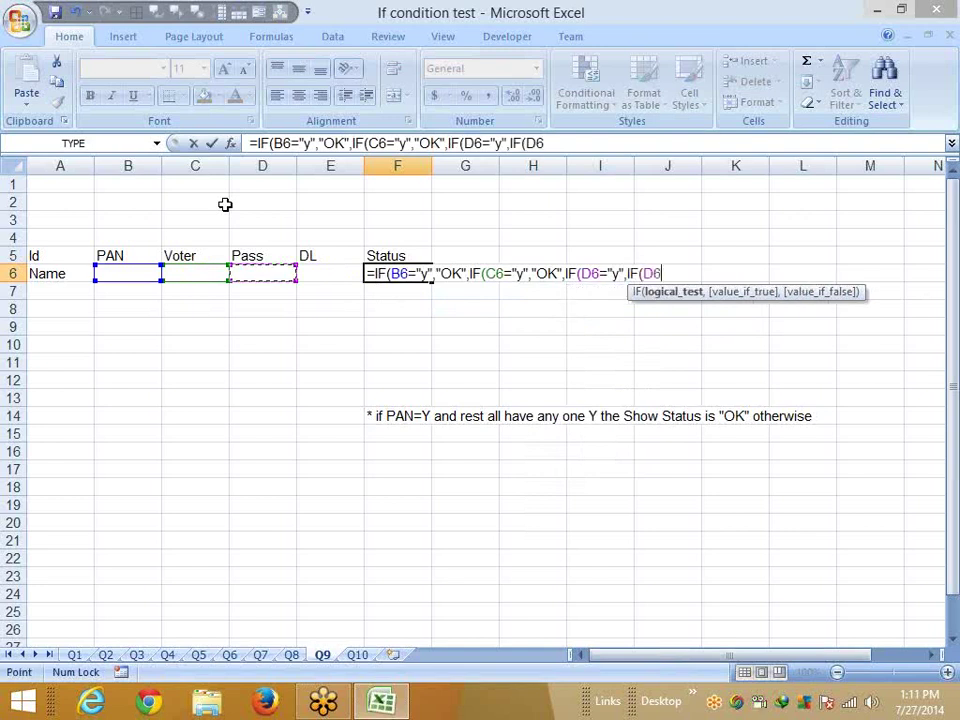
pyautogui.press('Right')
pyautogui.write('=')
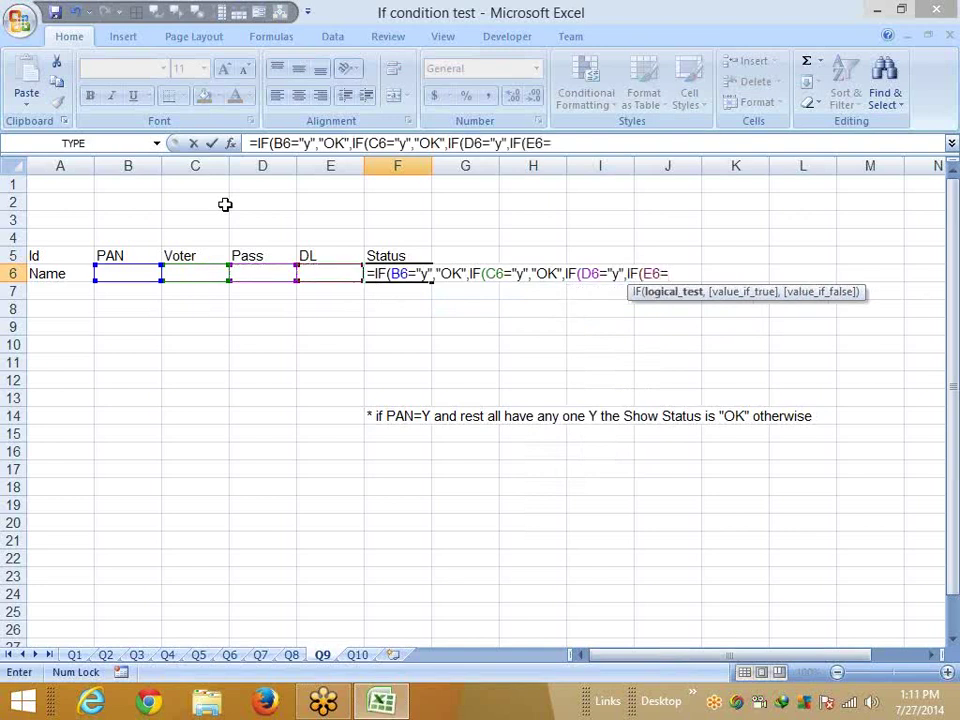
pyautogui.write('"')
pyautogui.write('y","')
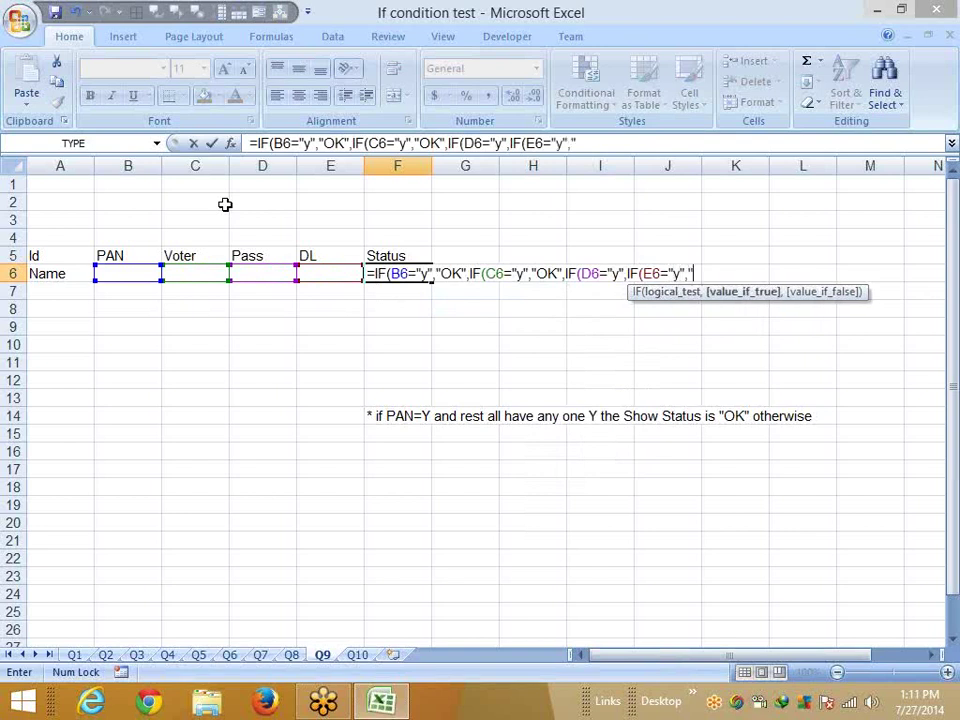
pyautogui.write('OK"')
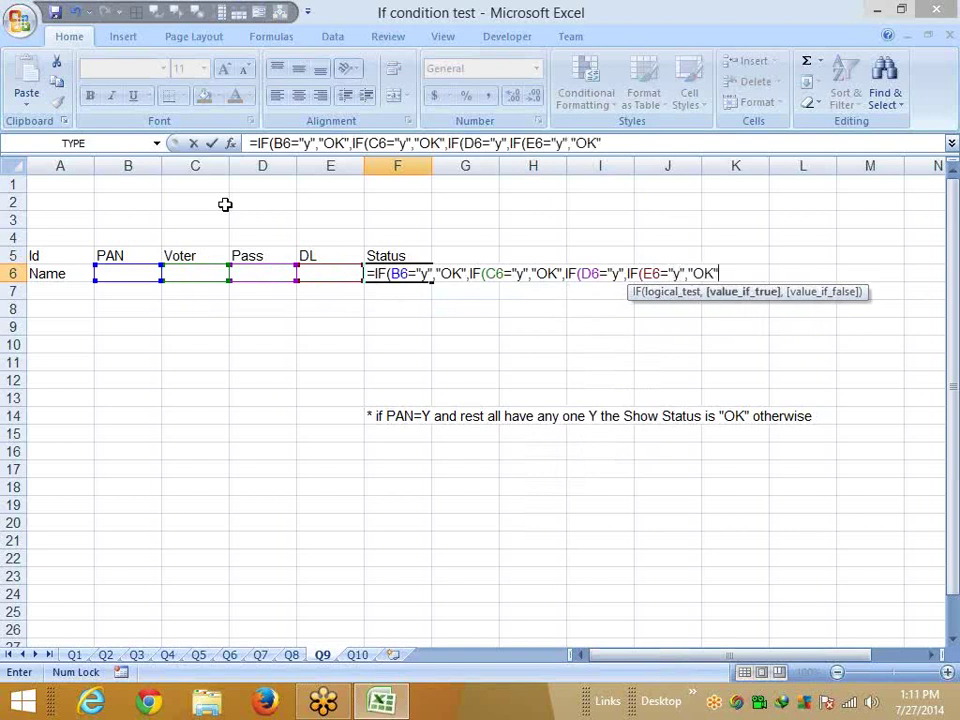
pyautogui.write(',"PEnding')
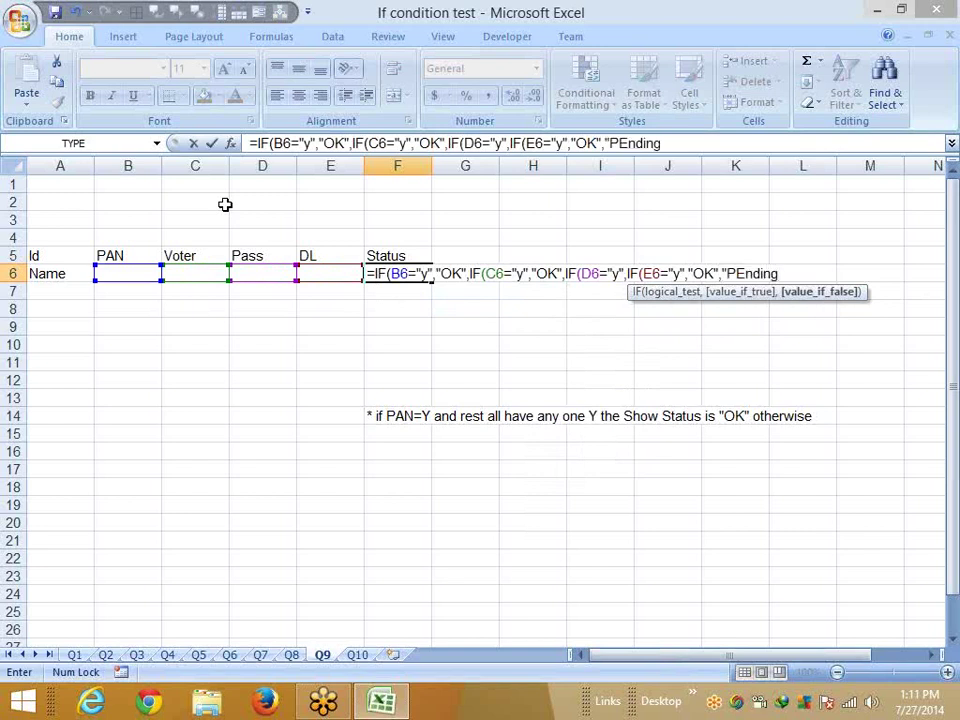
pyautogui.press('BackSpace')
pyautogui.press('BackSpace')
pyautogui.press('BackSpace')
pyautogui.write('ending"')
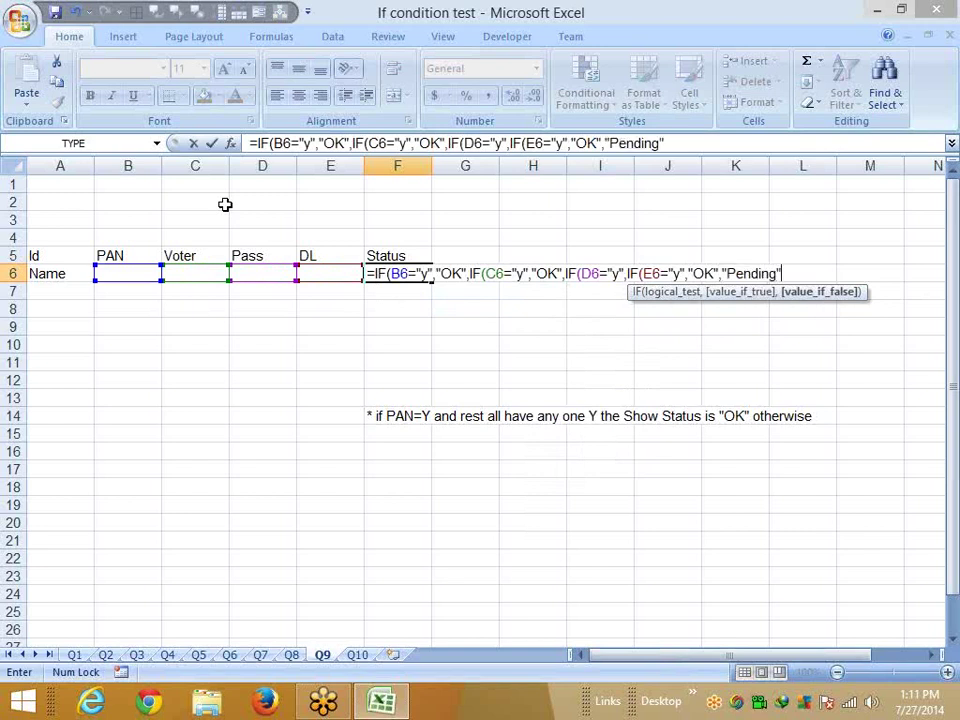
# Insert the missing "OK" for Pass, enter the formula with Excel's brackets, and cut it from F6
pyautogui.click(625, 273)
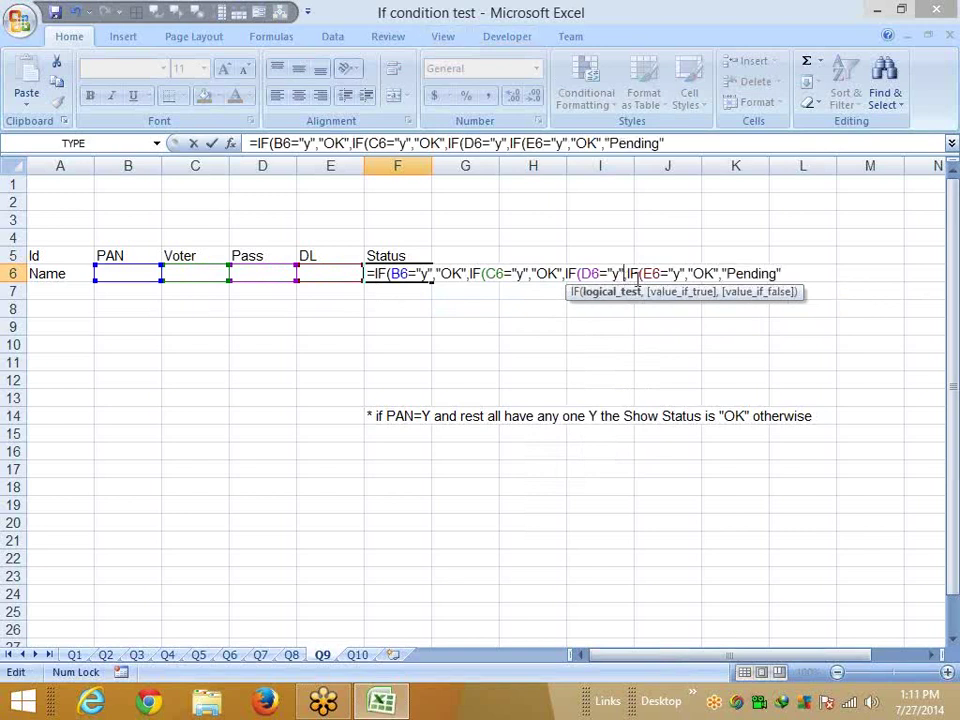
pyautogui.write('"OK')
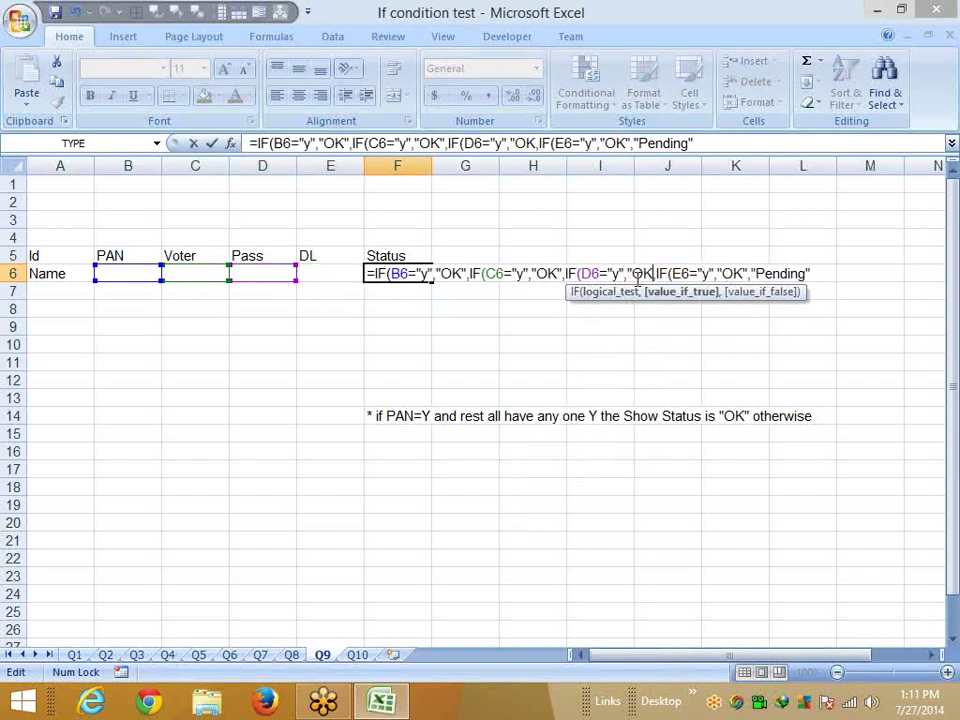
pyautogui.write('"')
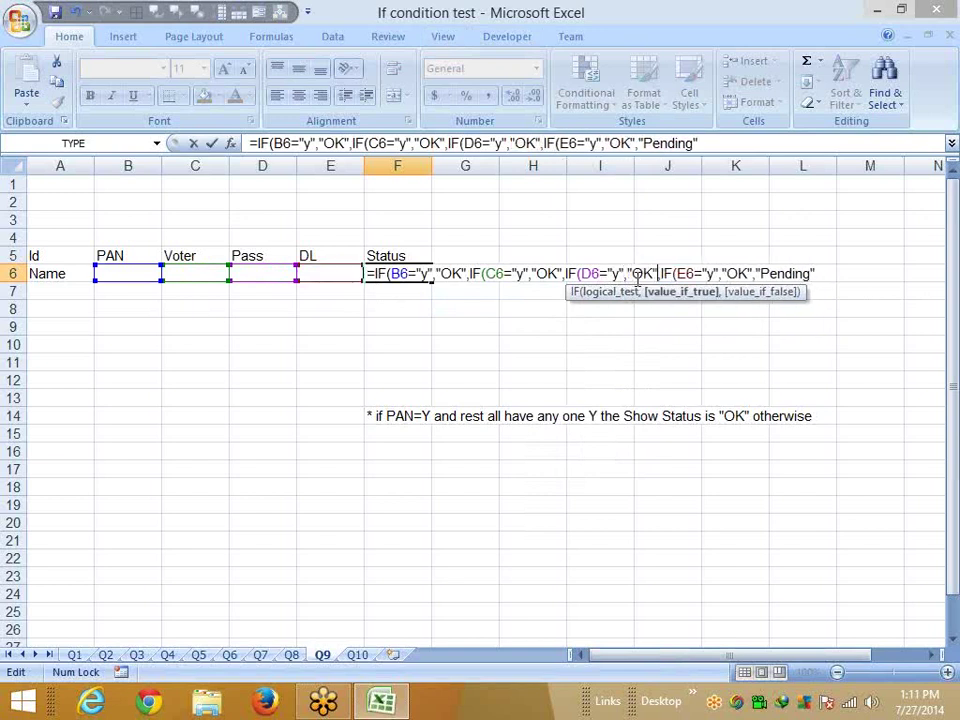
pyautogui.press('Return')
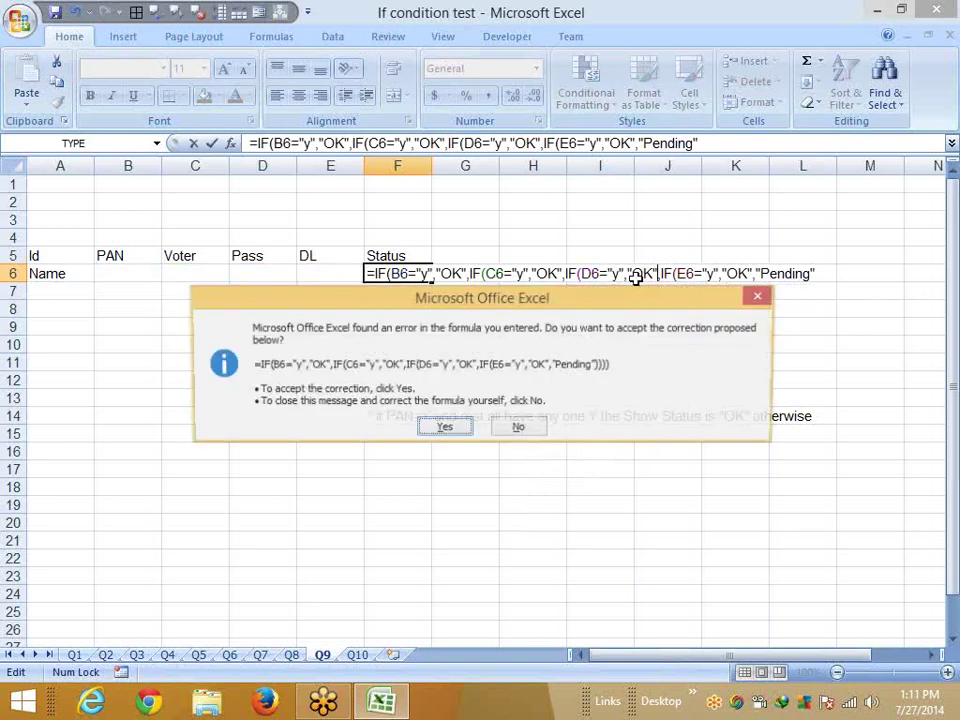
pyautogui.press('Return')
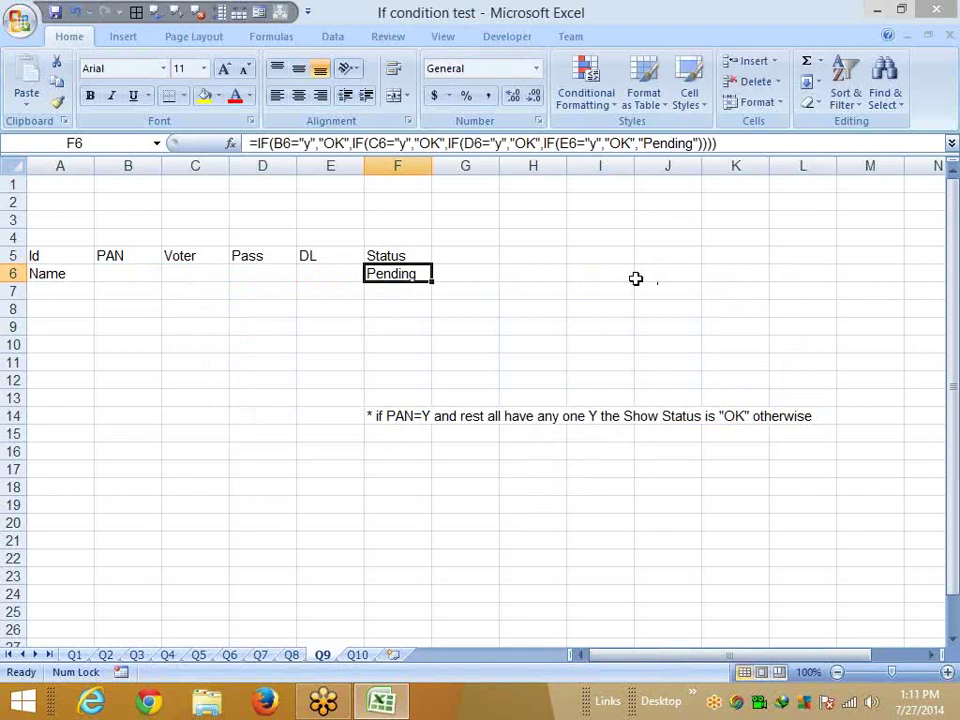
pyautogui.hotkey('ctrl', 'x')
# Paste the nested IF status formula into G6
pyautogui.press('Right')
pyautogui.hotkey('ctrl', 'v')
pyautogui.press('Left')
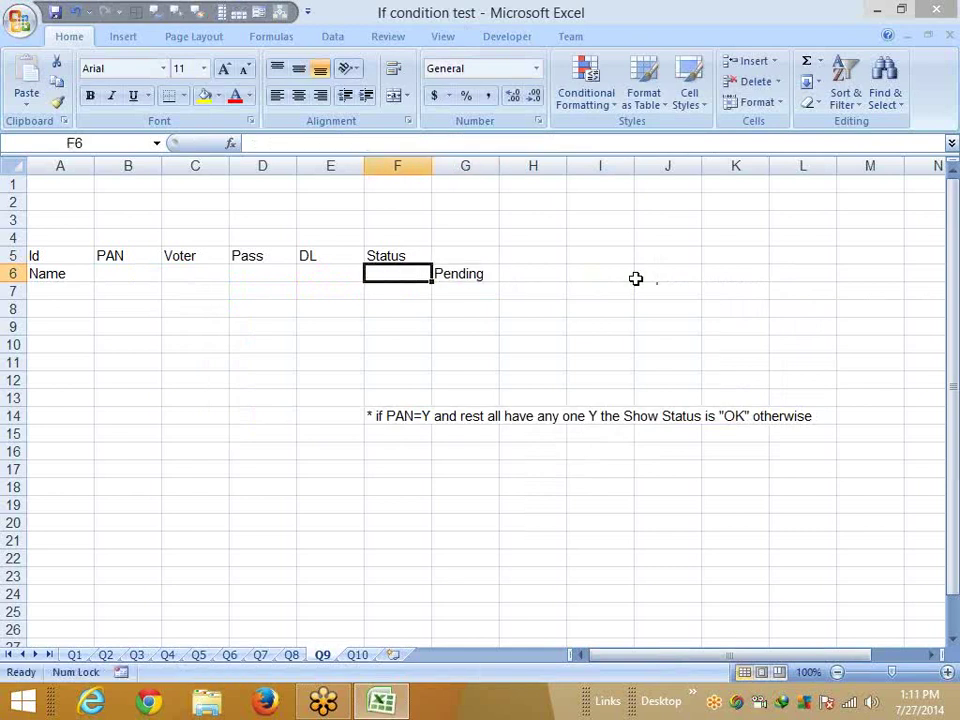
# Enter =OR(B6="y",C6="y",D6="y",E6="y") in F6
pyautogui.write('=or')
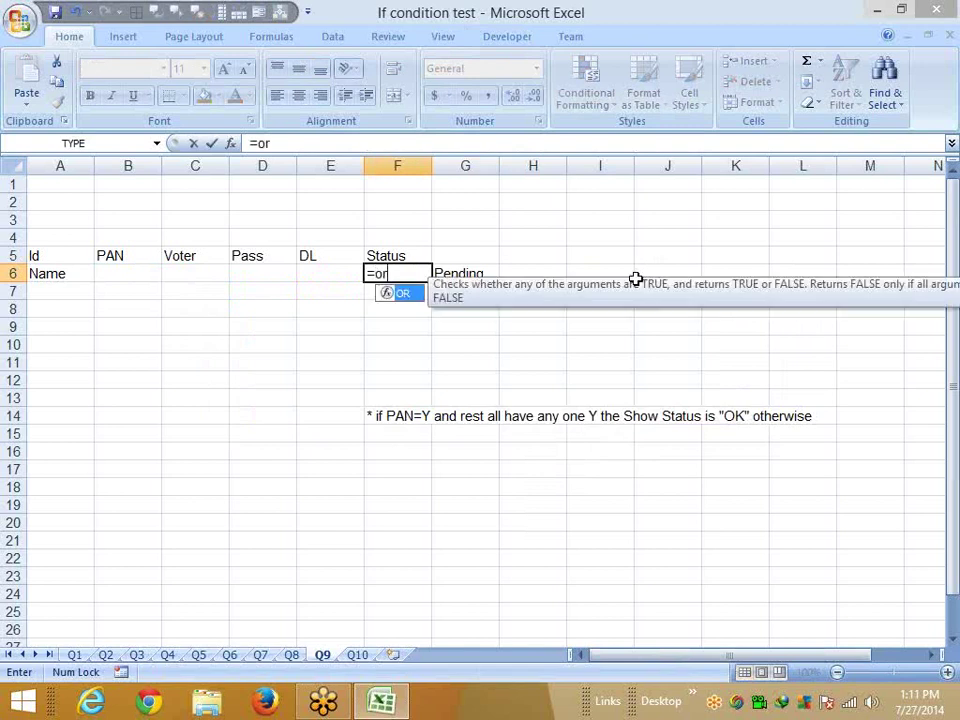
pyautogui.press('Tab')
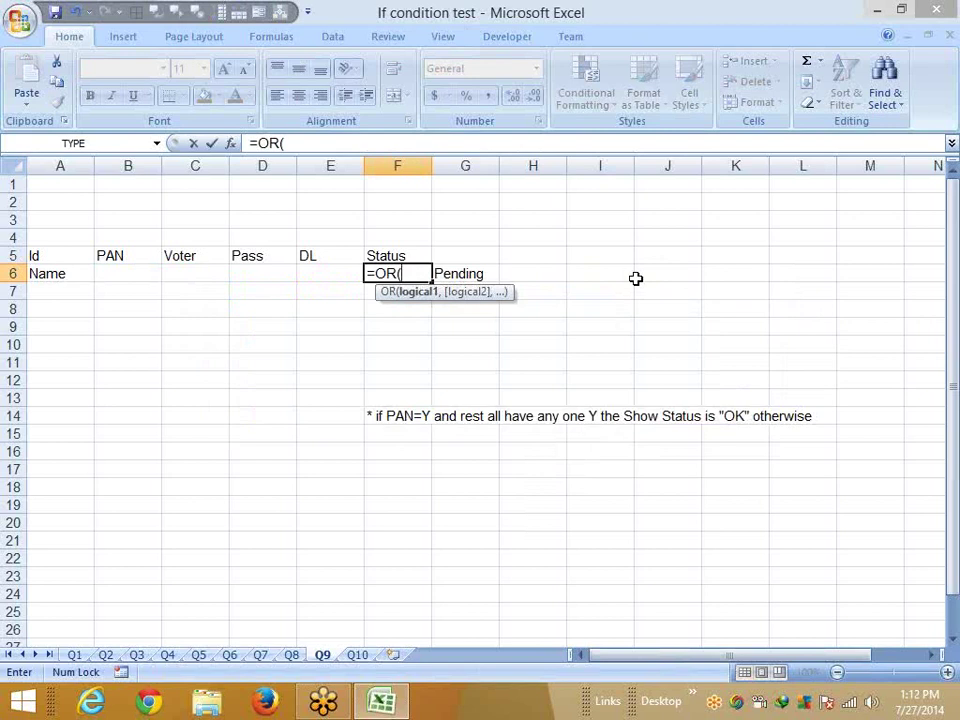
pyautogui.press('Left')
pyautogui.press('Left')
pyautogui.press('Left')
pyautogui.press('Left')
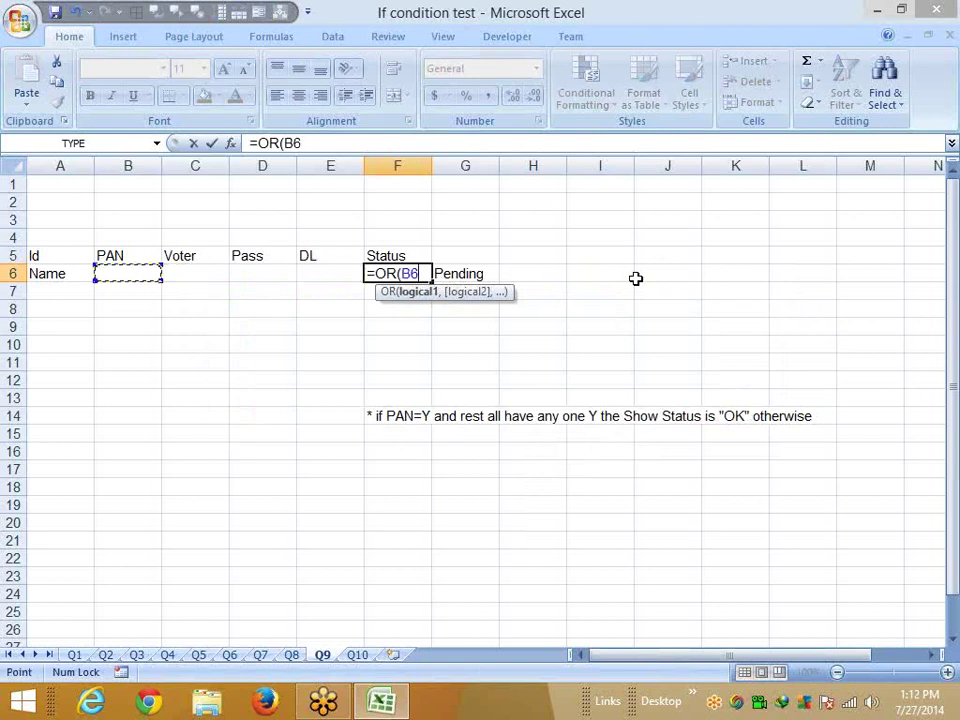
pyautogui.write('="')
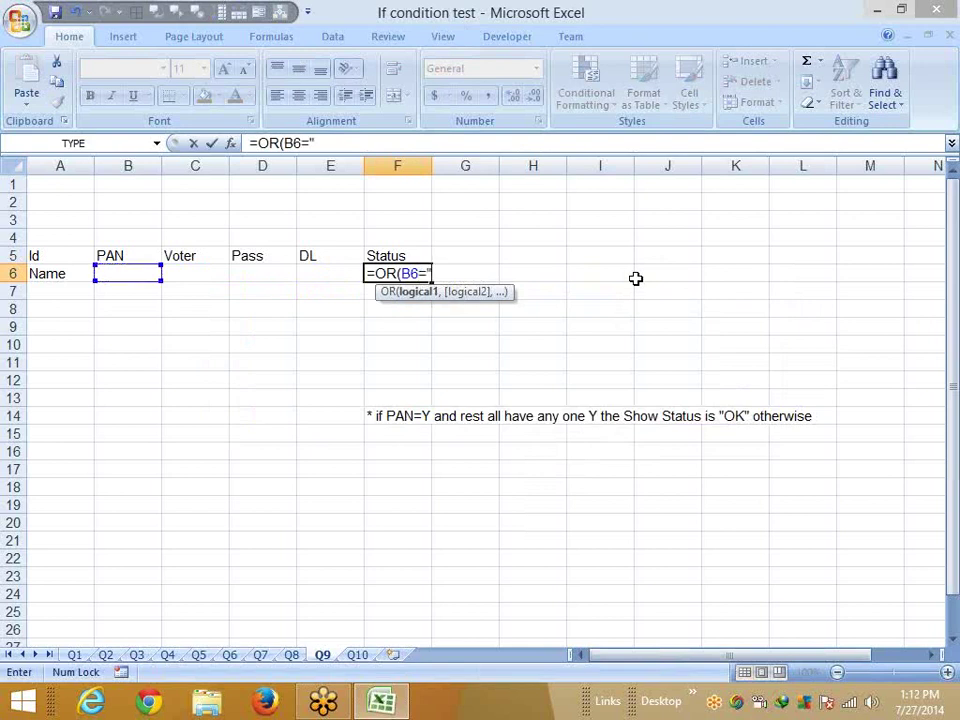
pyautogui.write('y",')
pyautogui.press('Left')
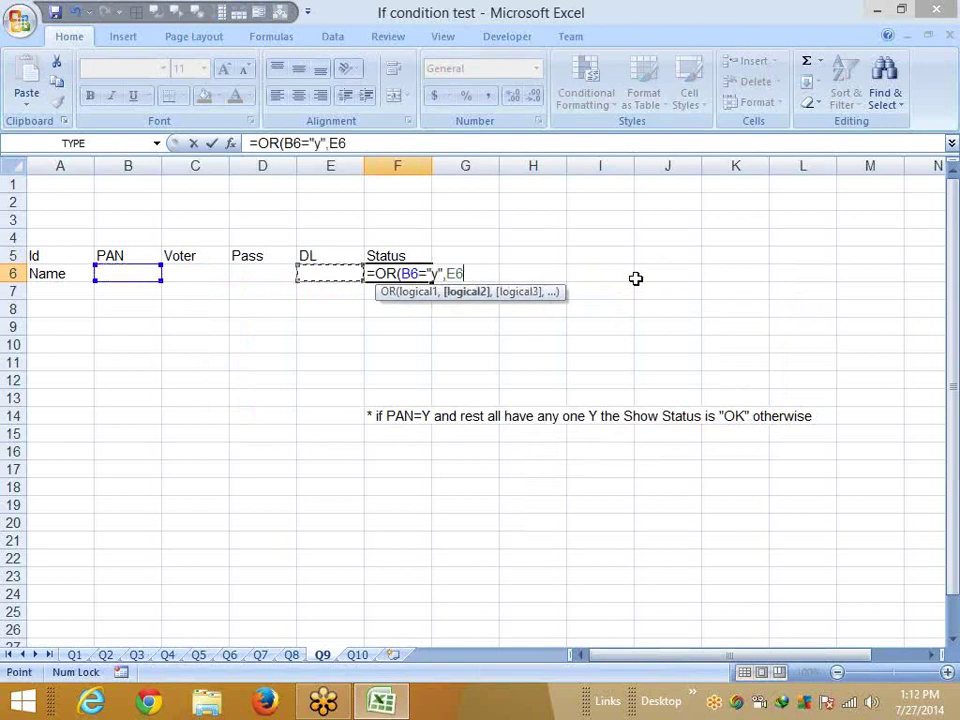
pyautogui.press('Left')
pyautogui.press('Left')
pyautogui.write('=')
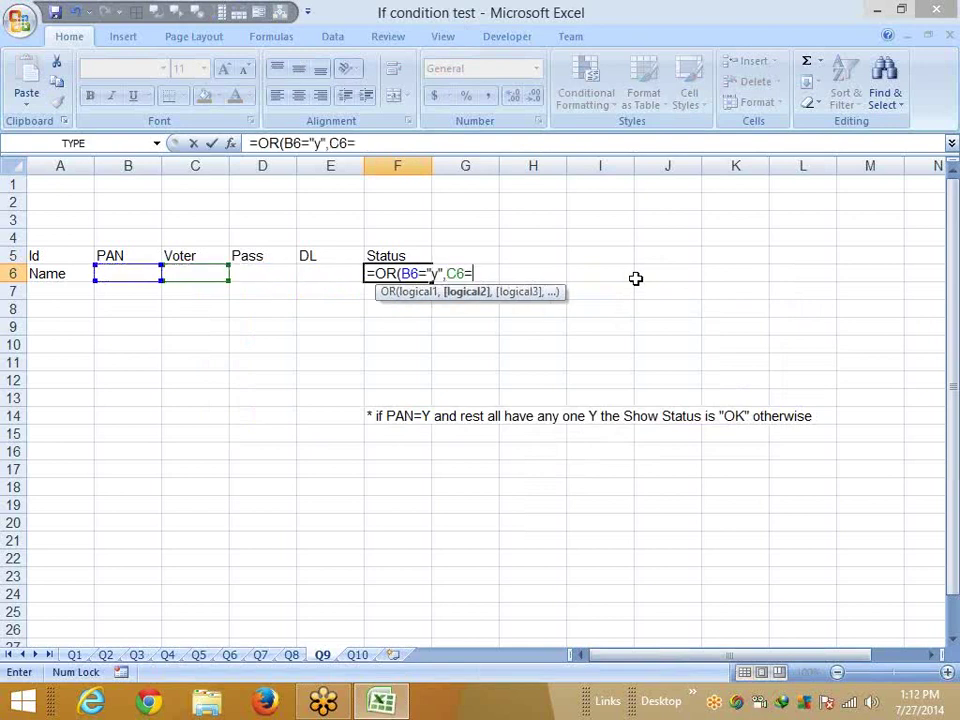
pyautogui.write('"y",')
pyautogui.press('Left')
pyautogui.press('Left')
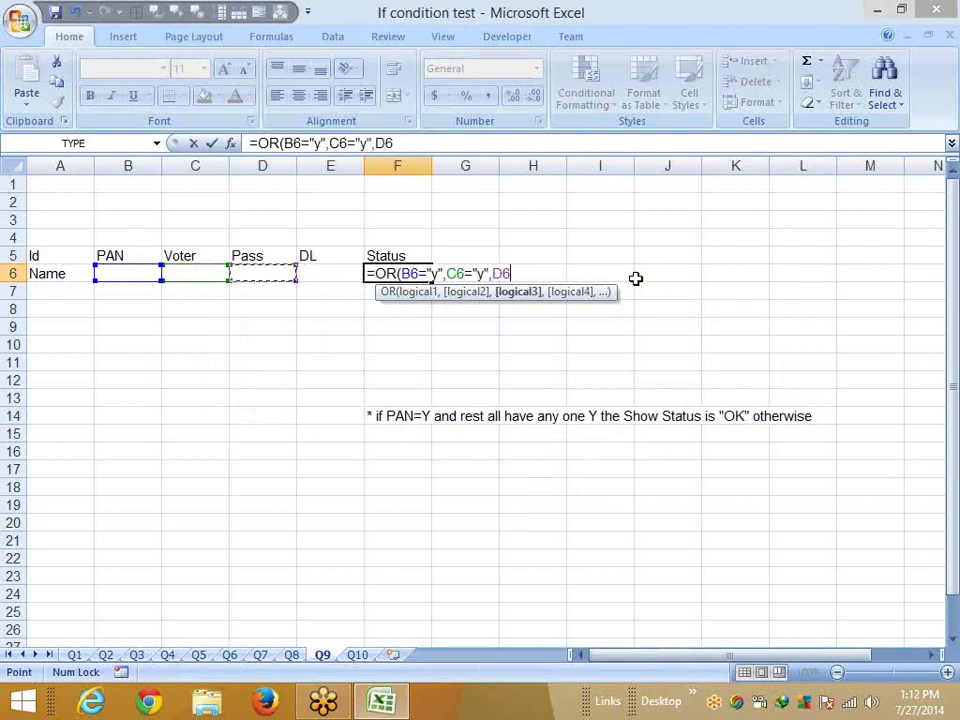
pyautogui.write('="y",')
pyautogui.press('Left')
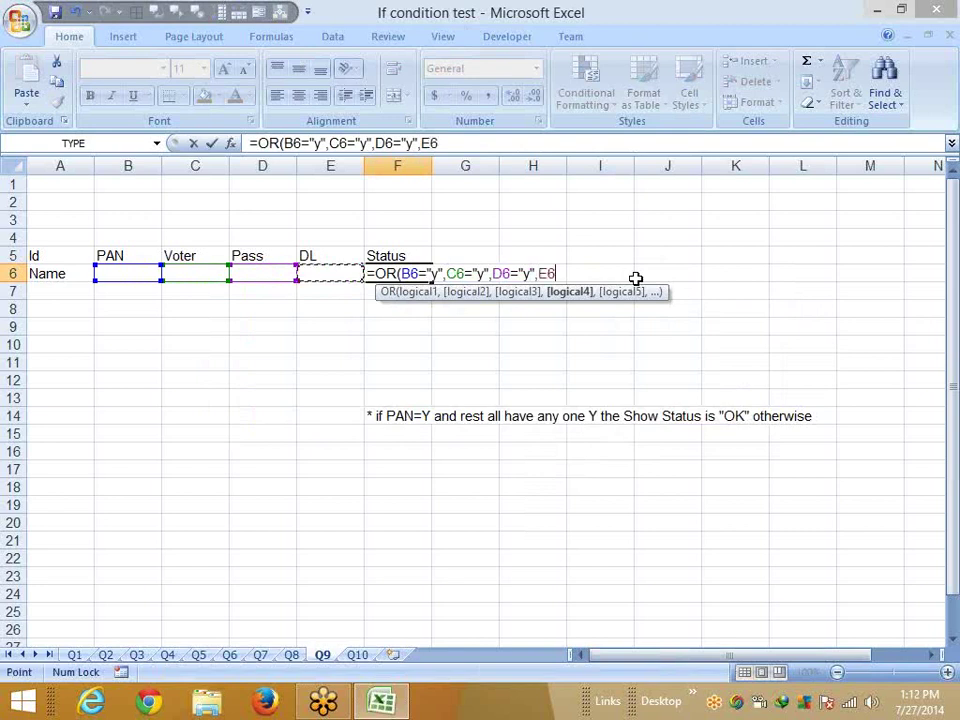
pyautogui.write('="y')
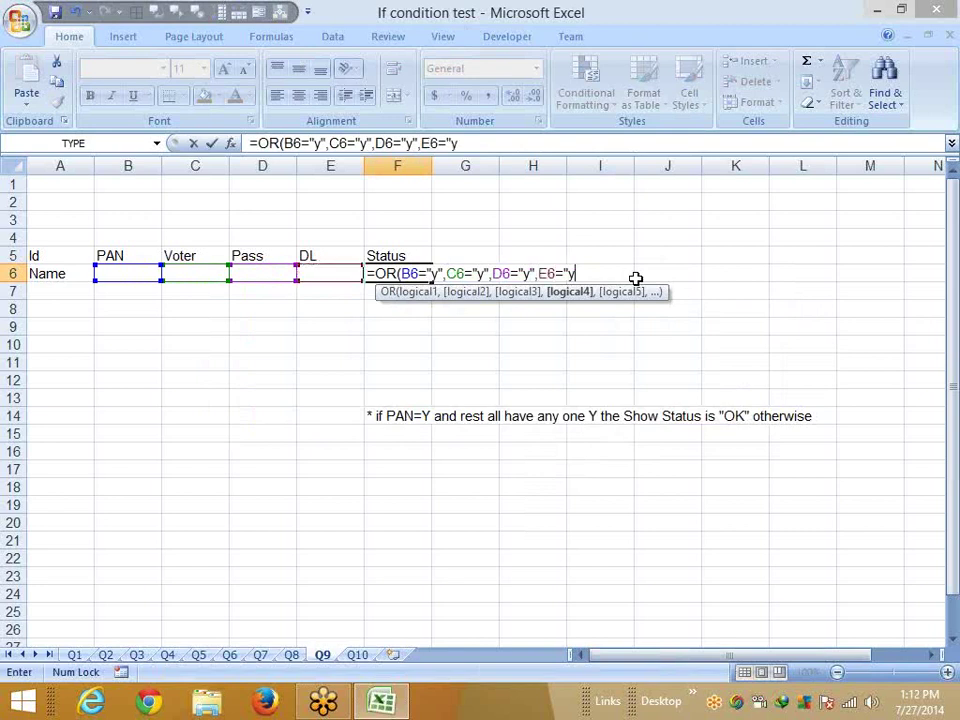
pyautogui.write('"')
pyautogui.press('Return')
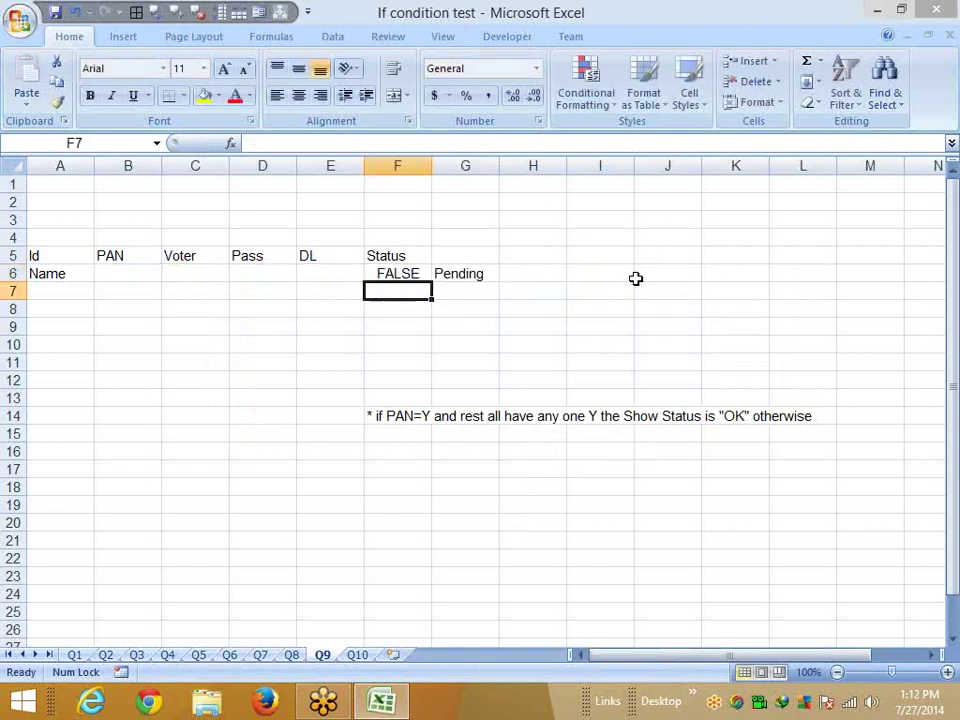
pyautogui.press('Up')
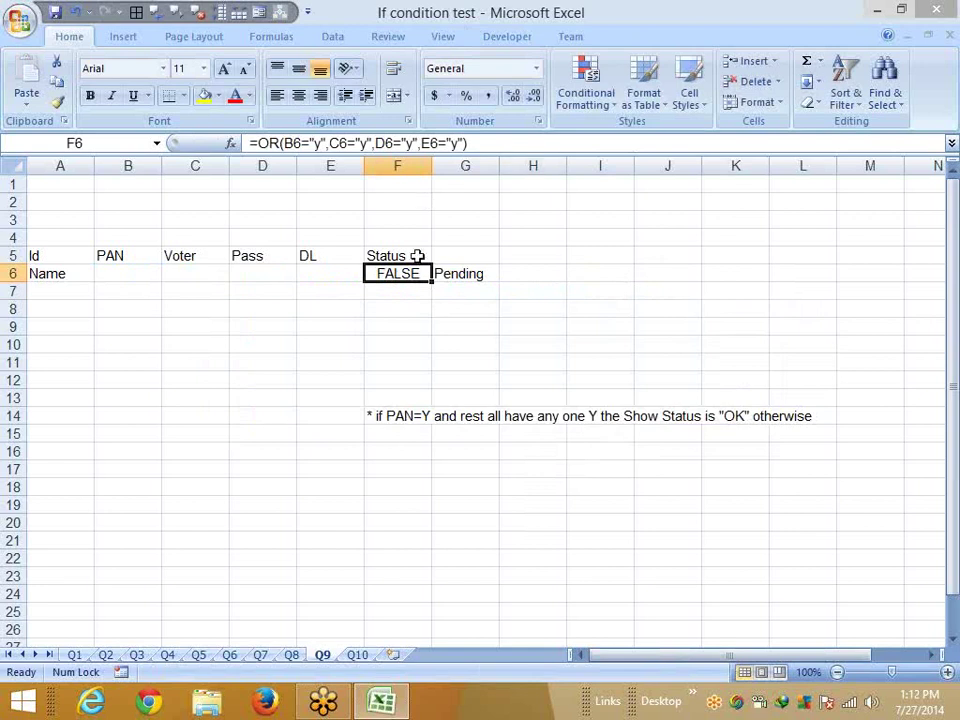
# Enter Y in the Pass cell D6
pyautogui.press('Left')
pyautogui.press('Left')
pyautogui.write('Y')
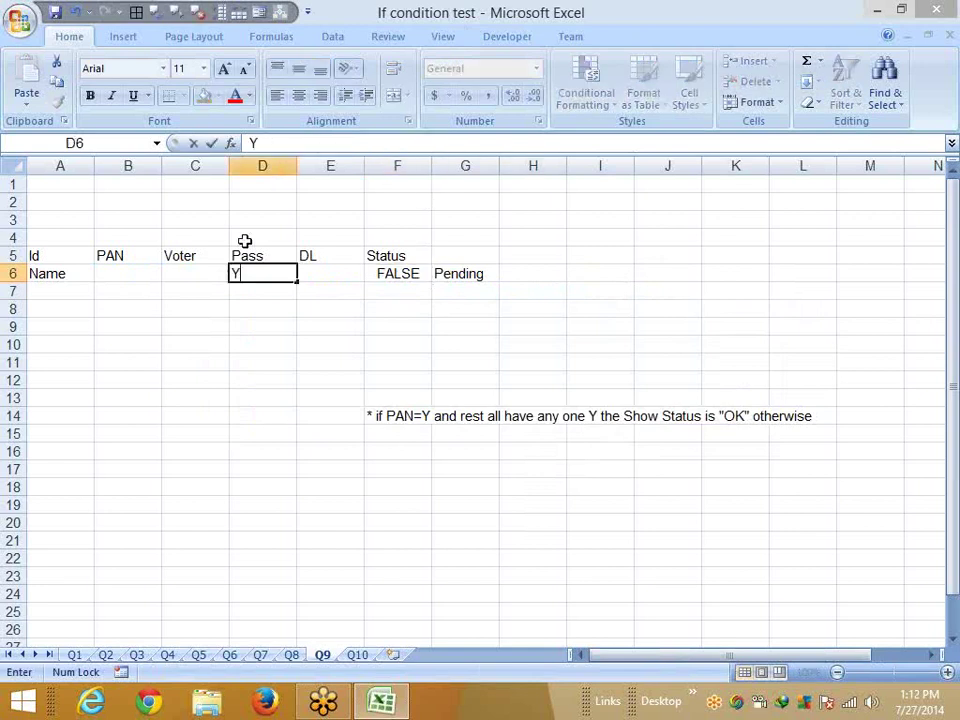
pyautogui.press('Return')
# Enter =IF(F6,"OK","Pendng") in F7 so it returns OK
pyautogui.press('Right')
pyautogui.press('Right')
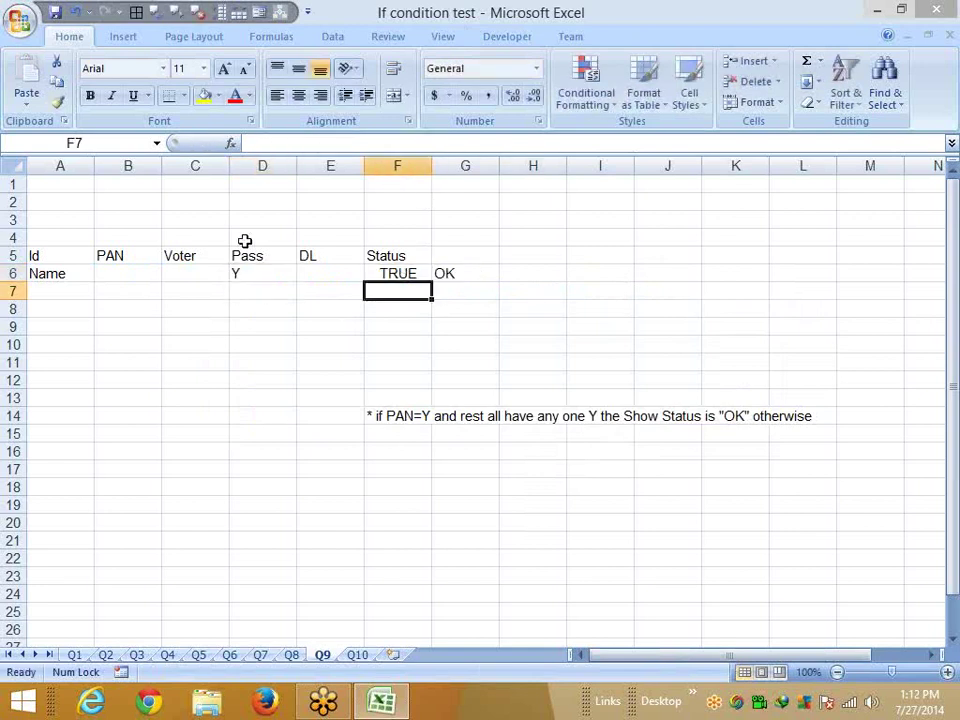
pyautogui.write('=IF(F6,')
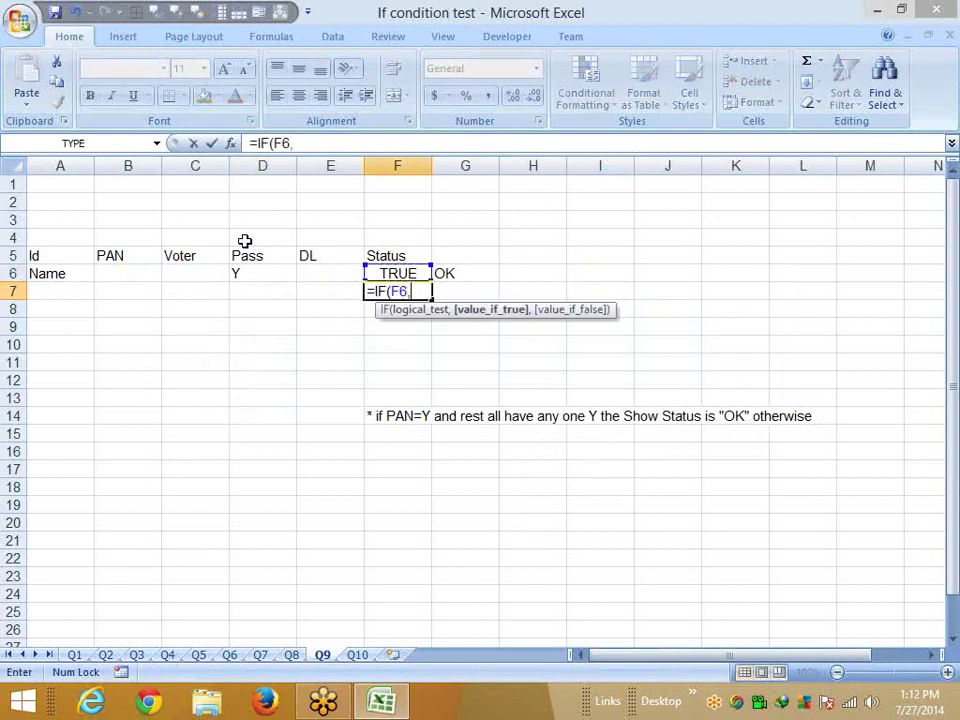
pyautogui.write('"')
pyautogui.write('OK","Pe')
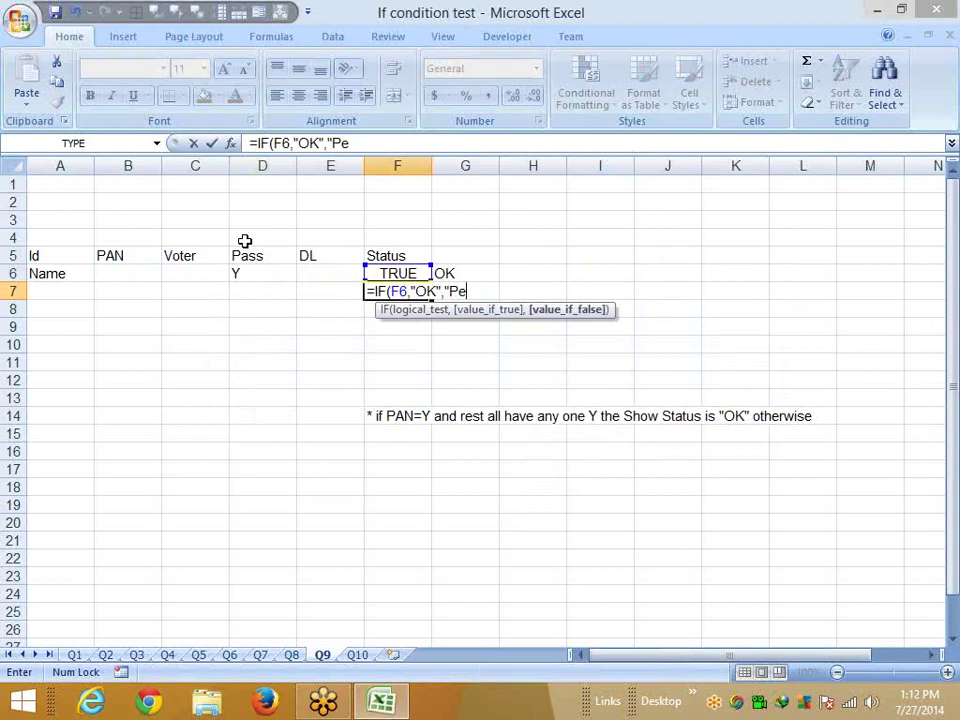
pyautogui.write('ndng")')
pyautogui.press('Return')
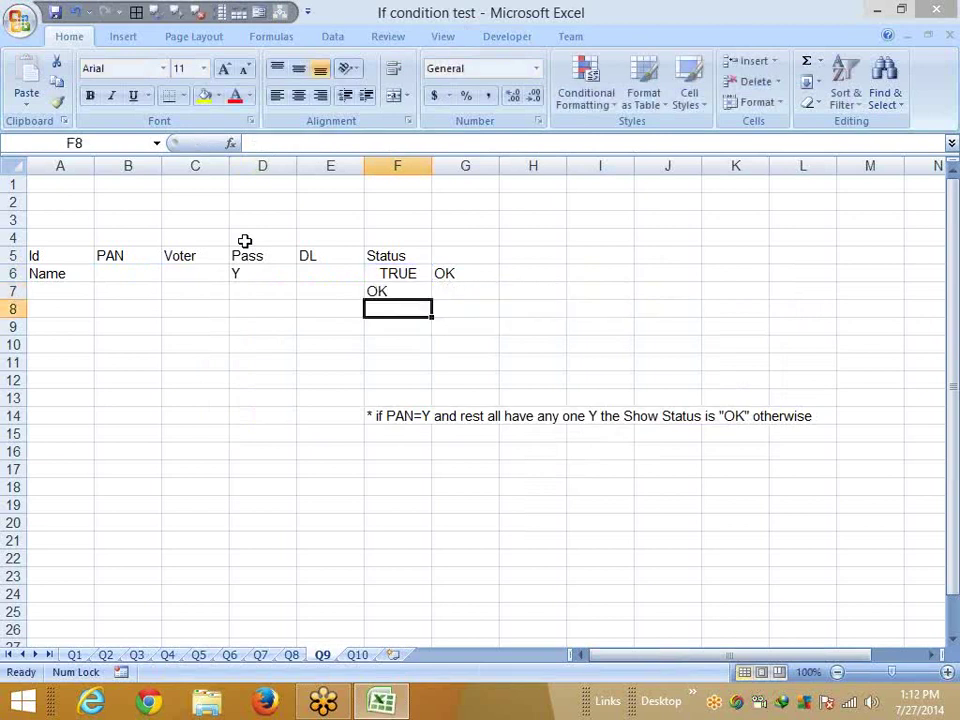
pyautogui.press('Up')
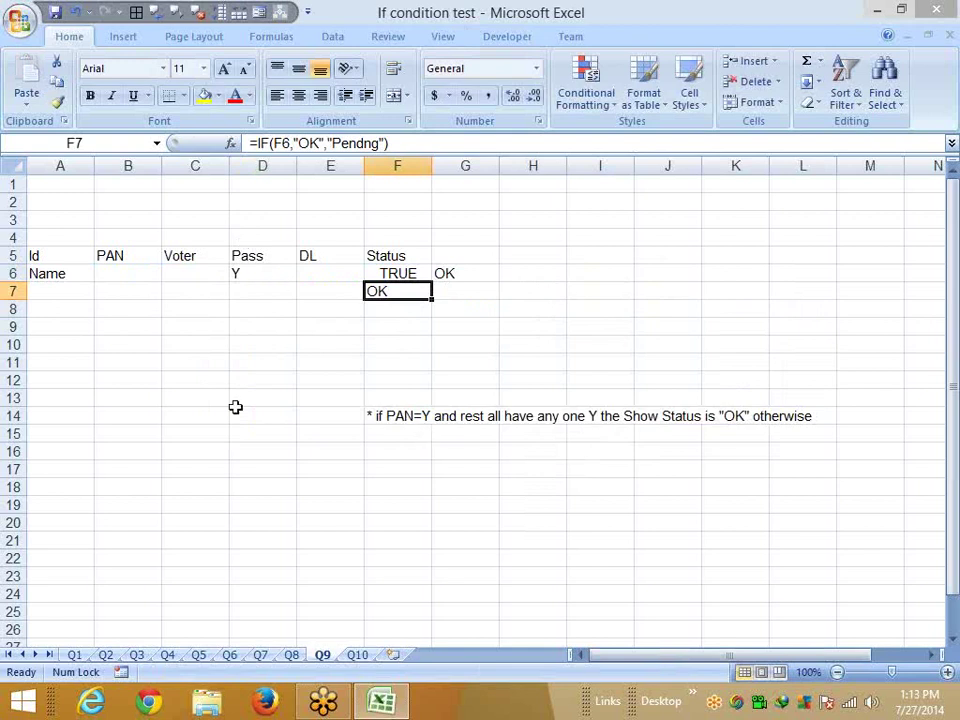
# Enter Y in the PAN cell B6, then select the Voter, Pass and DL cells beside it
pyautogui.click(150, 285)
pyautogui.write('Y')
pyautogui.press('Return')
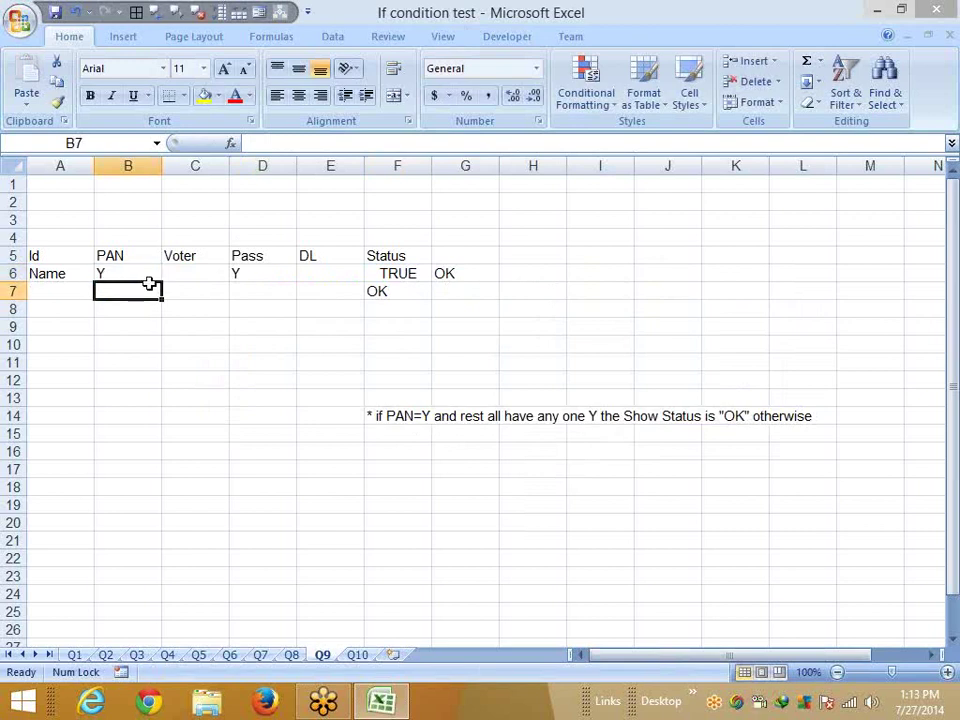
pyautogui.press('Up')
pyautogui.press('Right')
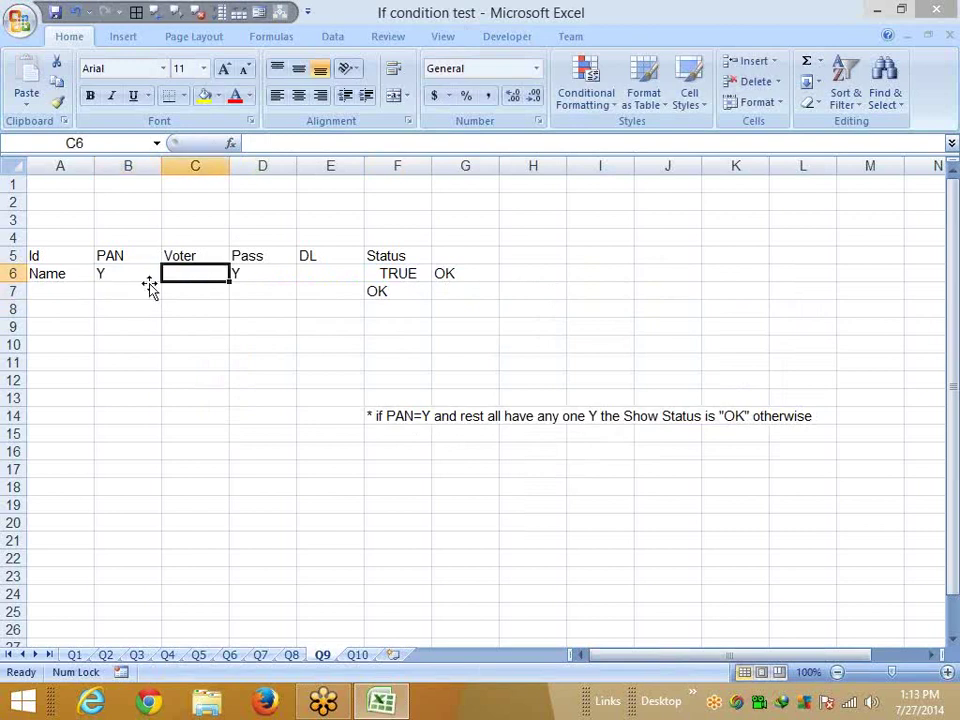
pyautogui.click(149, 284)
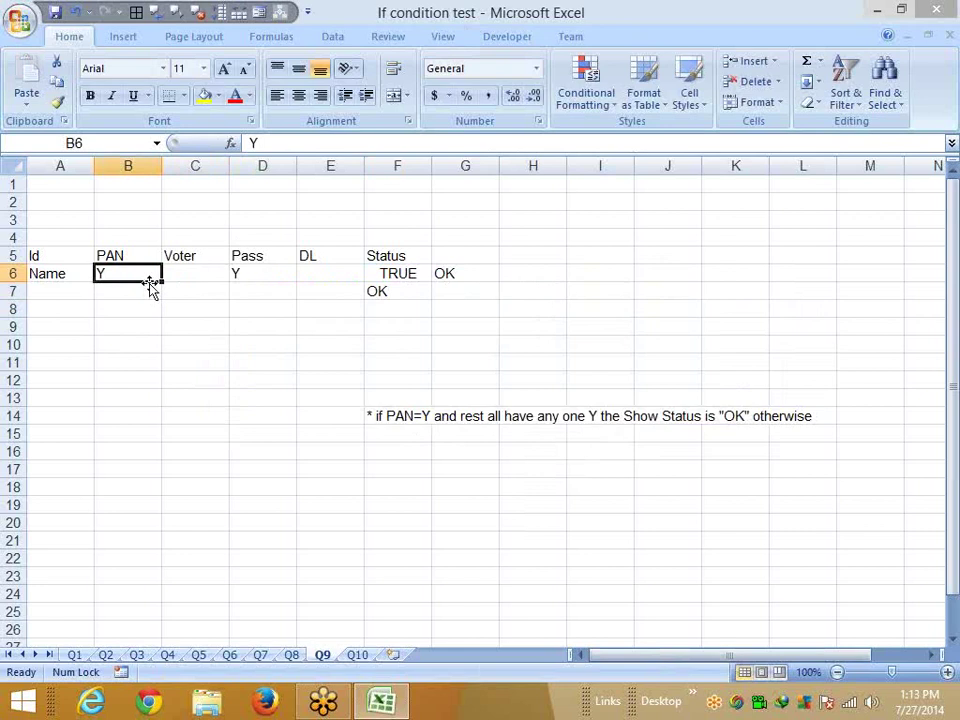
pyautogui.press('Right')
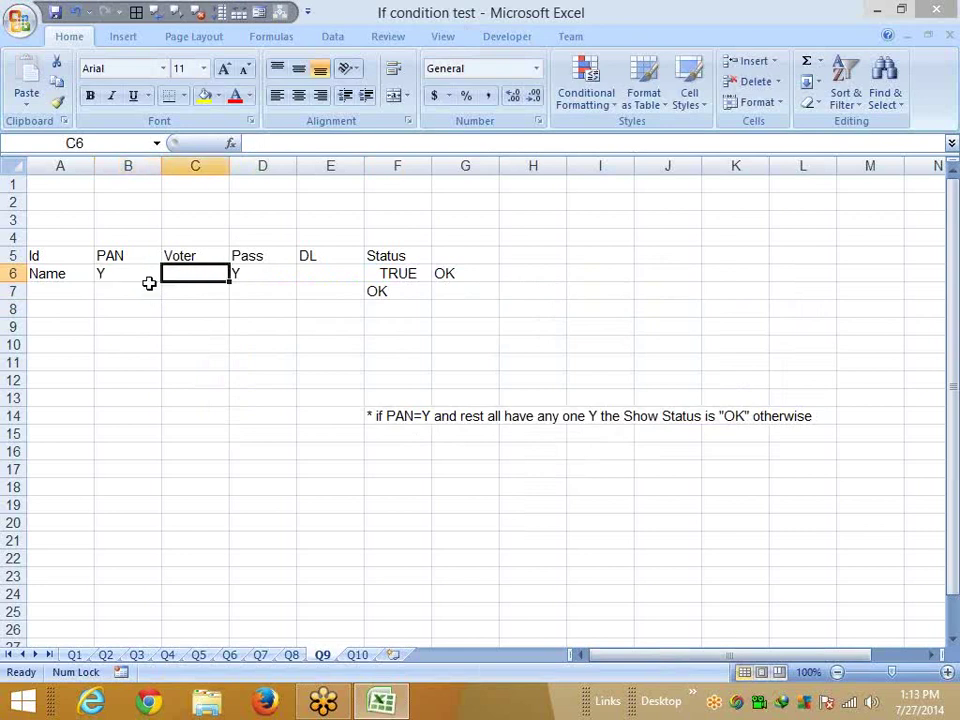
pyautogui.hotkey('shift', 'Right')
pyautogui.hotkey('shift', 'Right')
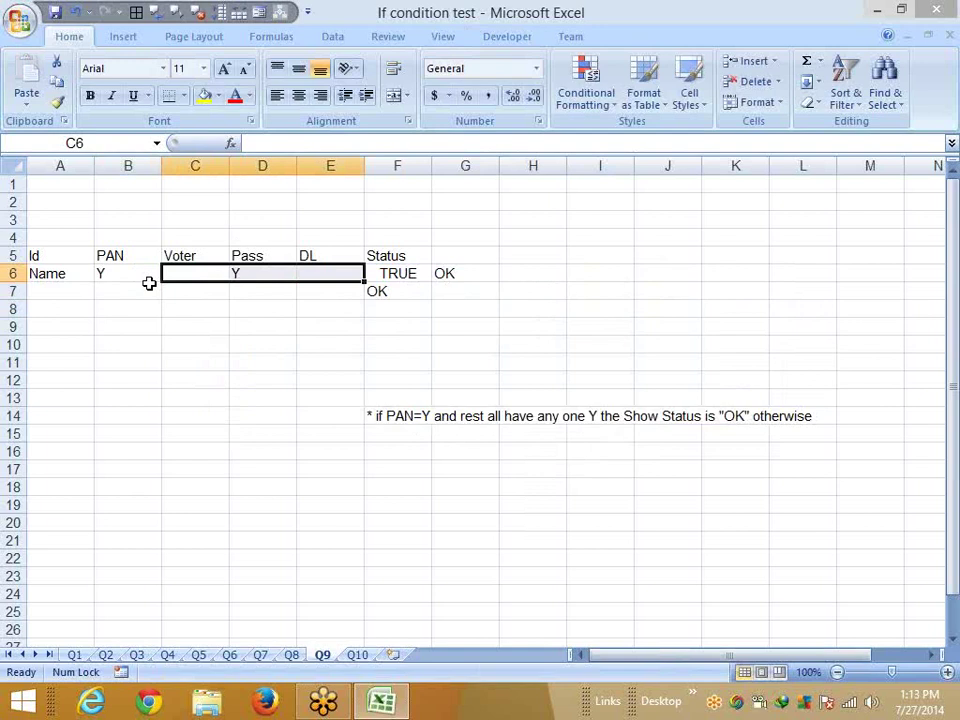
pyautogui.press('Down')
pyautogui.press('Down')
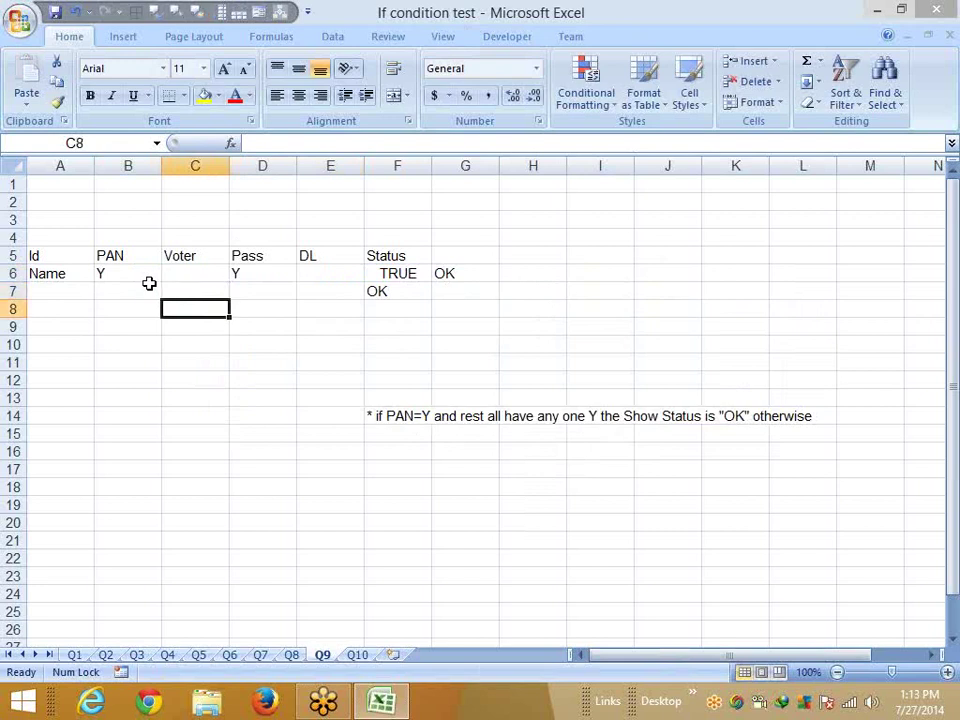
# Start C8's formula =AND(B6="y",OR( referencing the PAN cell
pyautogui.write('=')
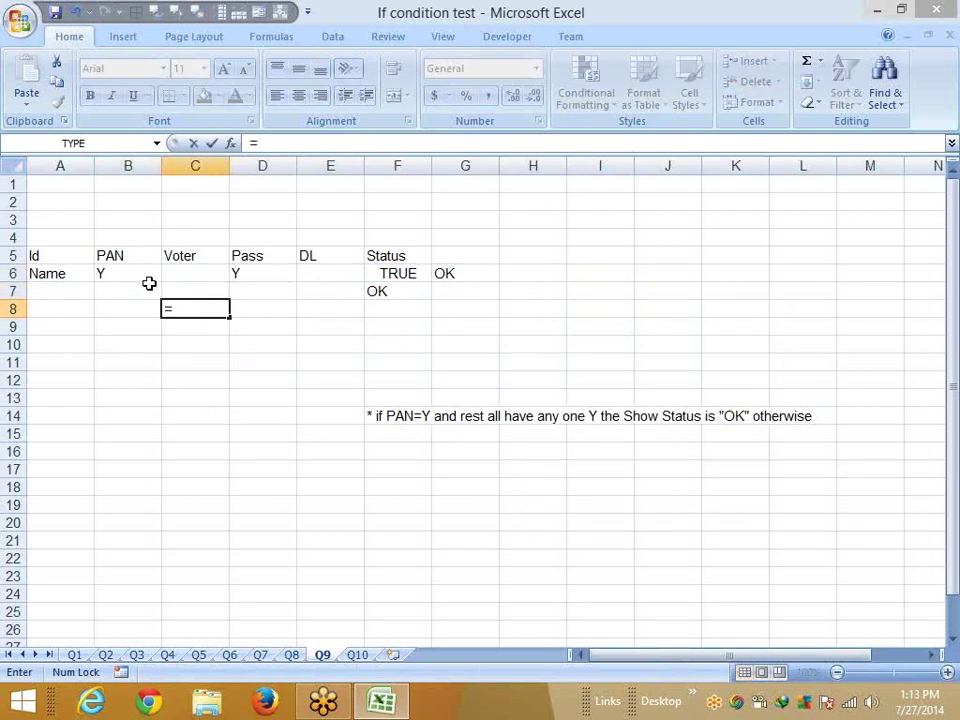
pyautogui.write('AND(o')
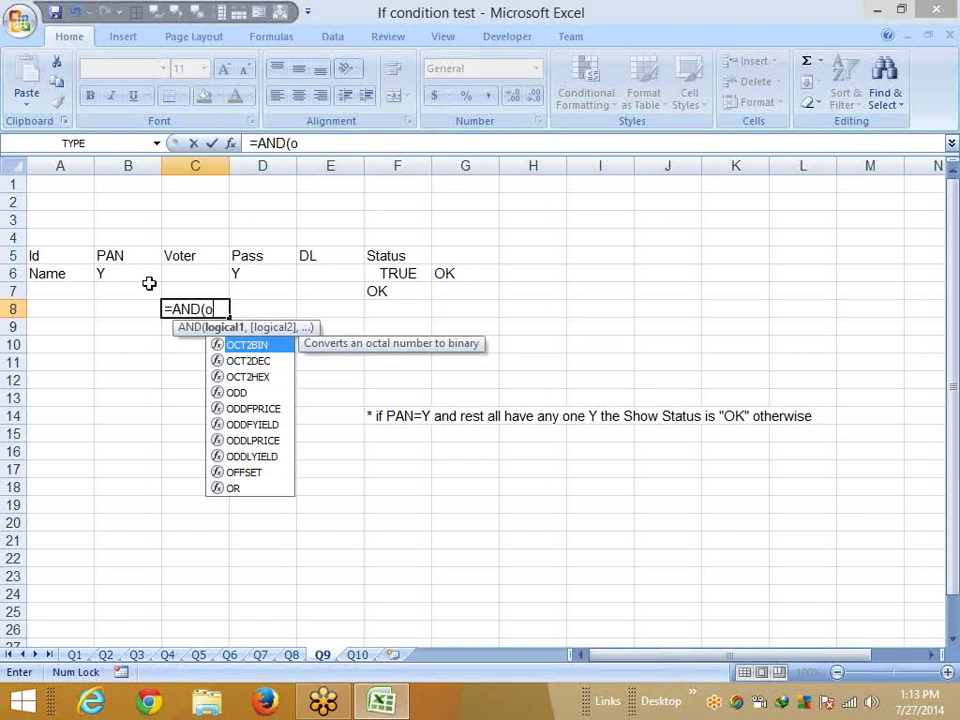
pyautogui.press('BackSpace')
pyautogui.click(149, 284)
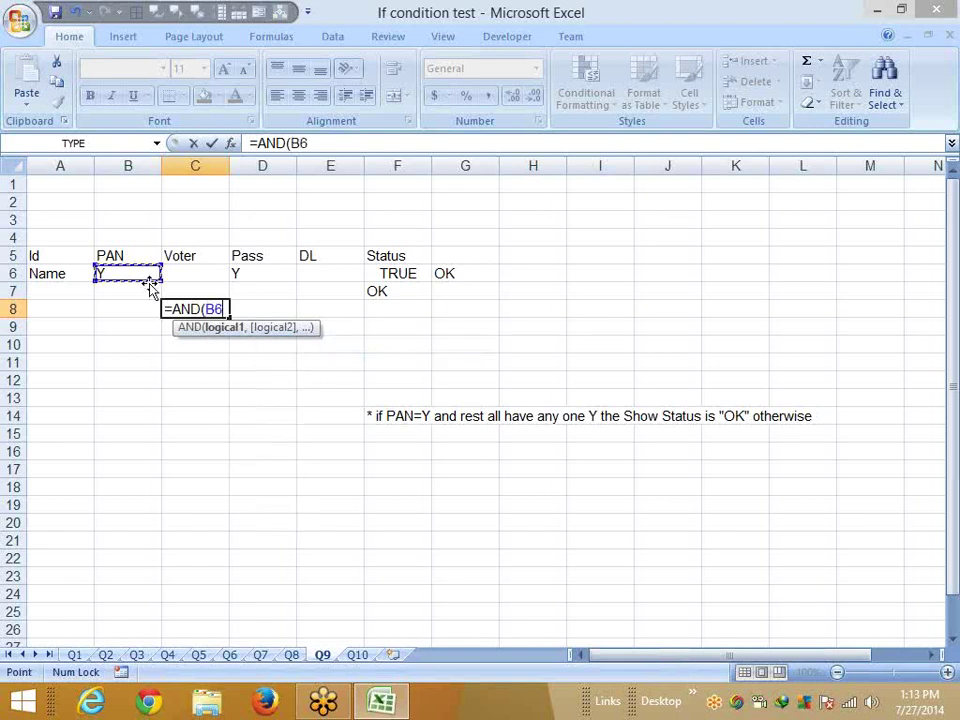
pyautogui.write('=')
pyautogui.write('"y",')
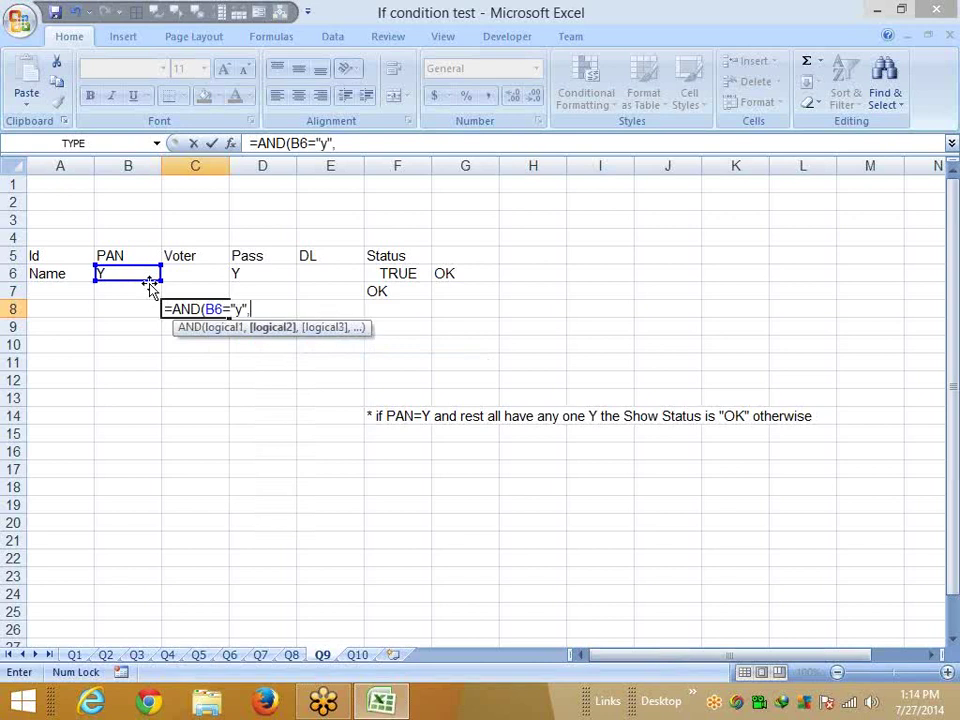
pyautogui.write('or')
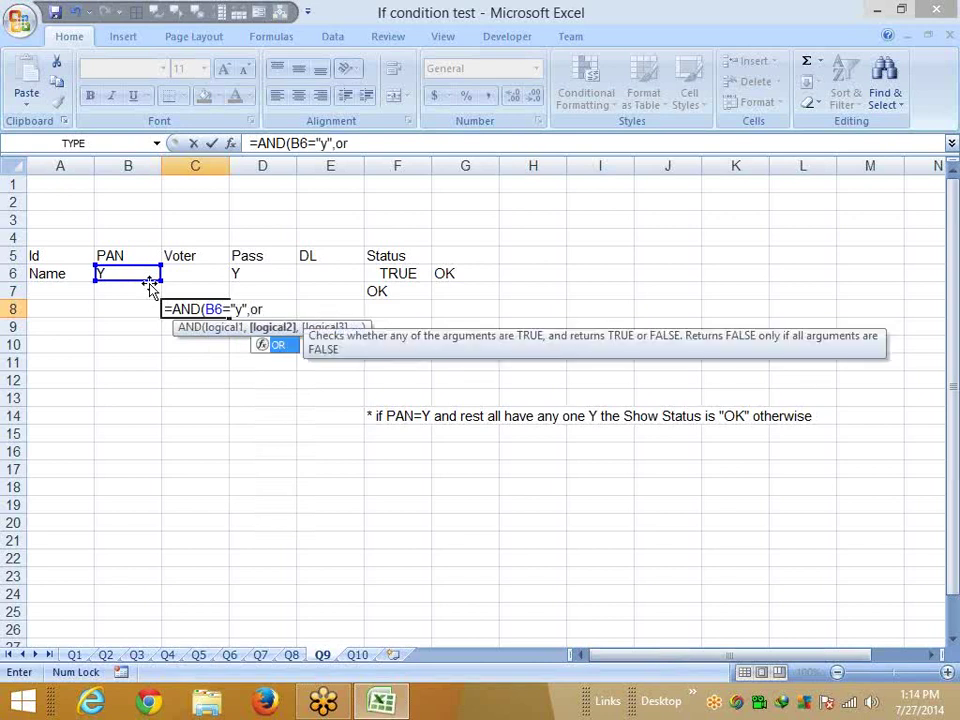
pyautogui.press('Tab')
# Complete the OR part with C6, D6 and E6 equal to "y" and enter the formula
pyautogui.press('Up')
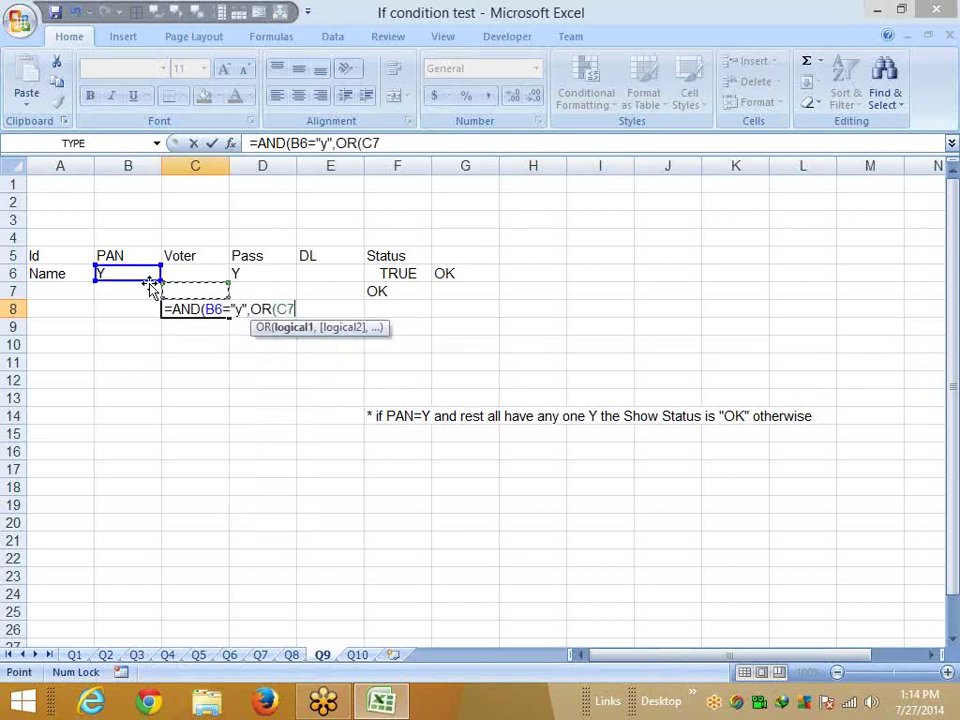
pyautogui.press('Up')
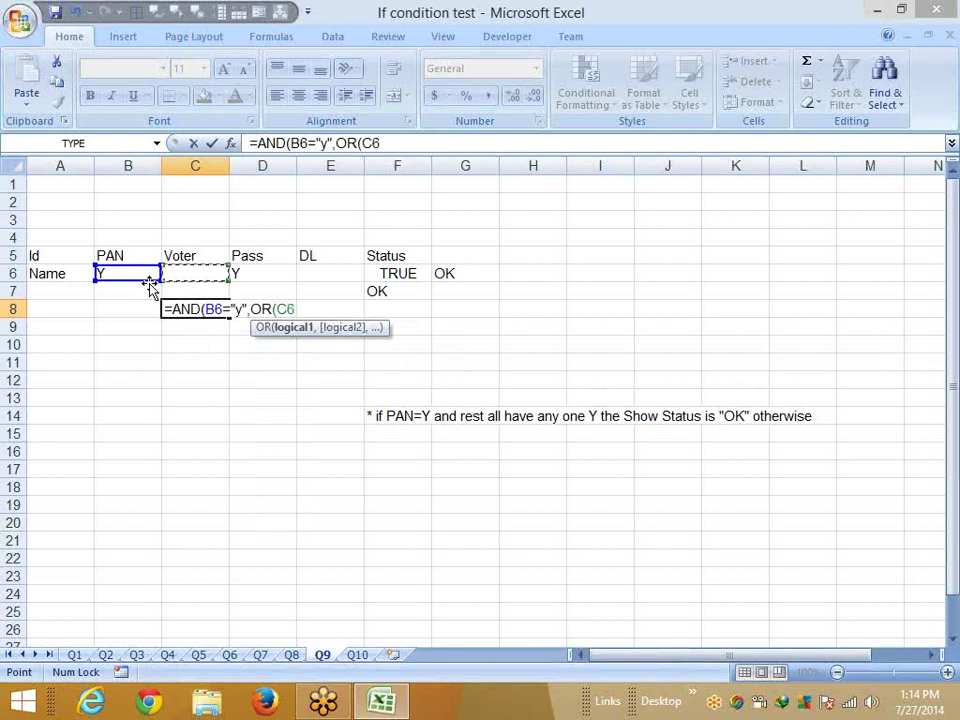
pyautogui.write('="y"')
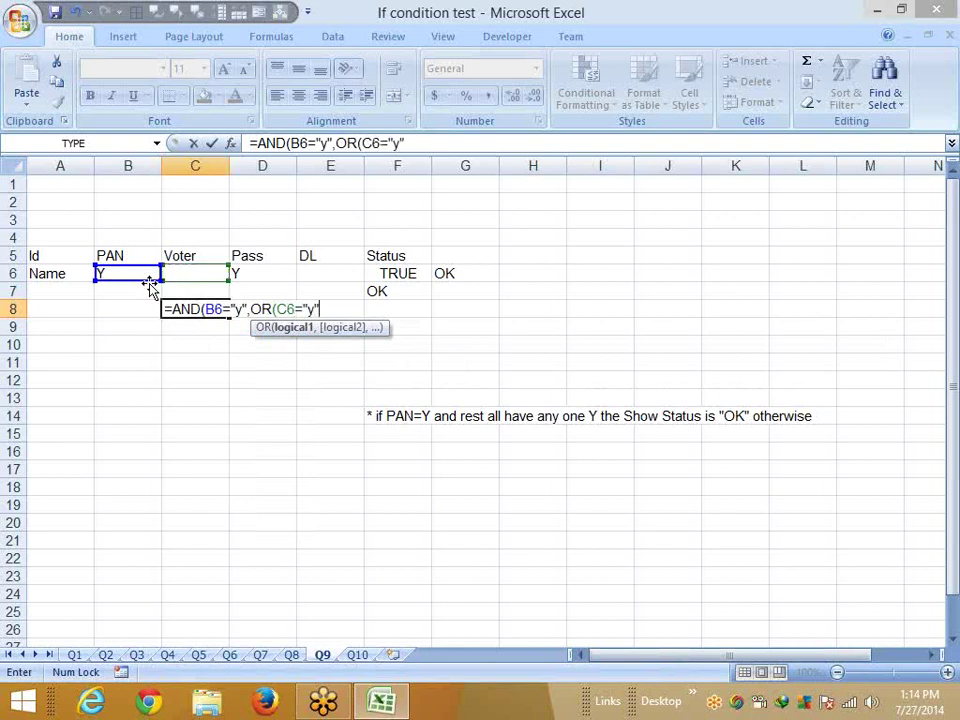
pyautogui.write(',')
pyautogui.press('Up')
pyautogui.press('Up')
pyautogui.press('Right')
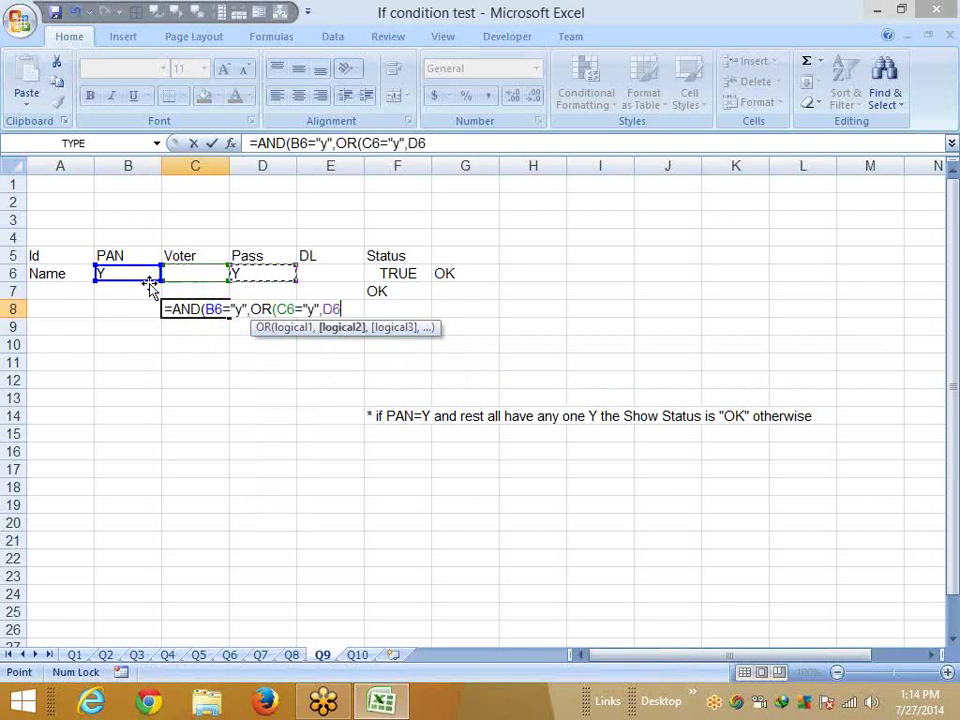
pyautogui.write('=')
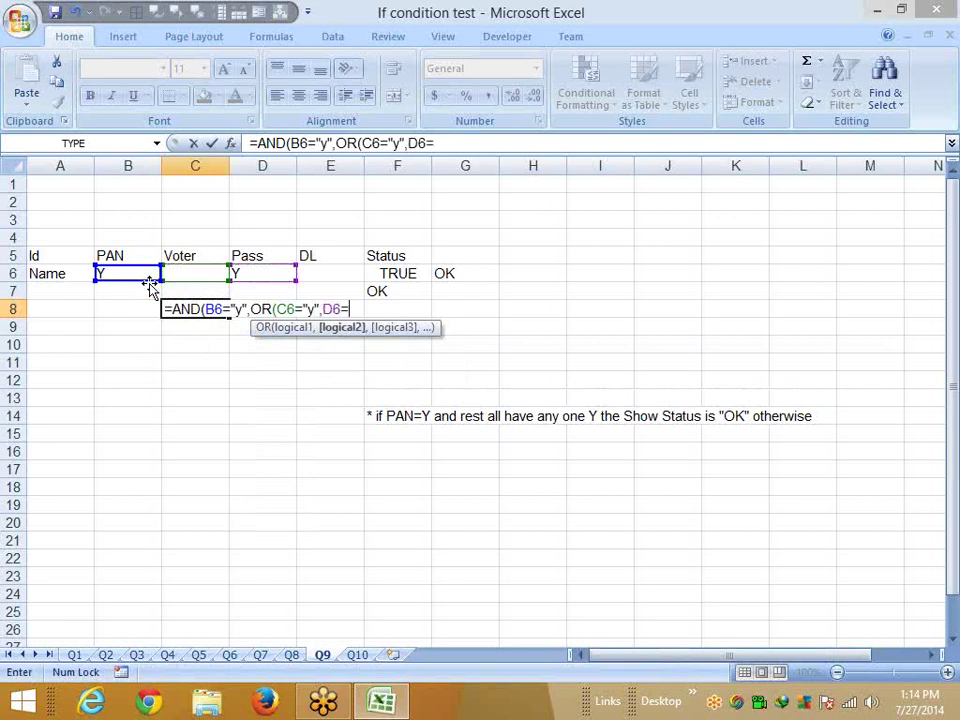
pyautogui.write('"y",')
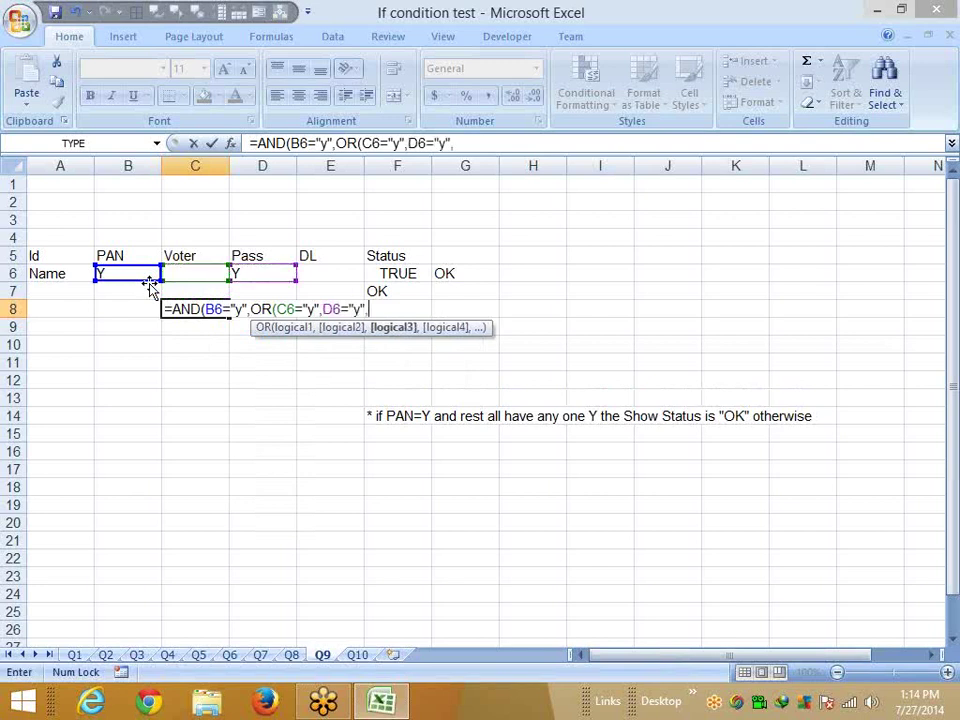
pyautogui.press('Up')
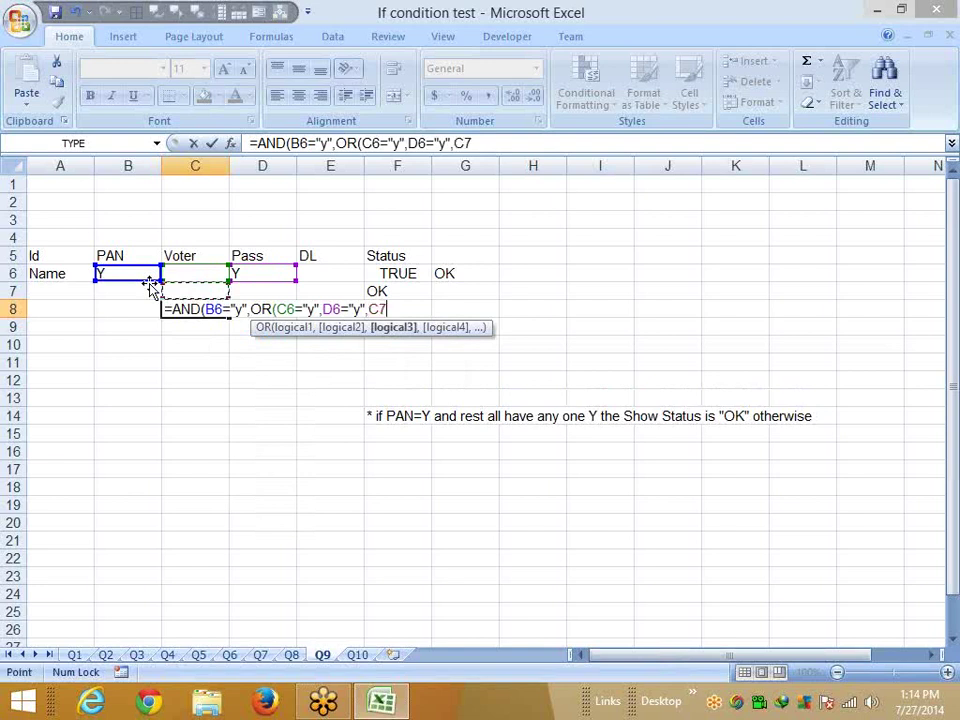
pyautogui.press('Up')
pyautogui.press('Right')
pyautogui.press('Right')
pyautogui.press('Right')
pyautogui.press('Left')
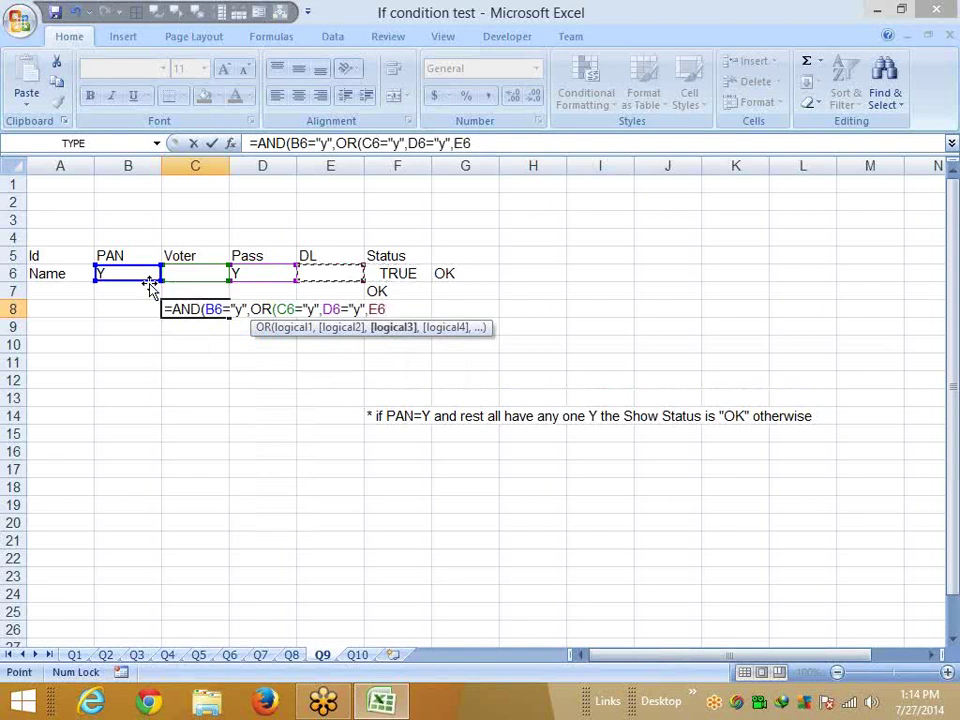
pyautogui.write('="y"')
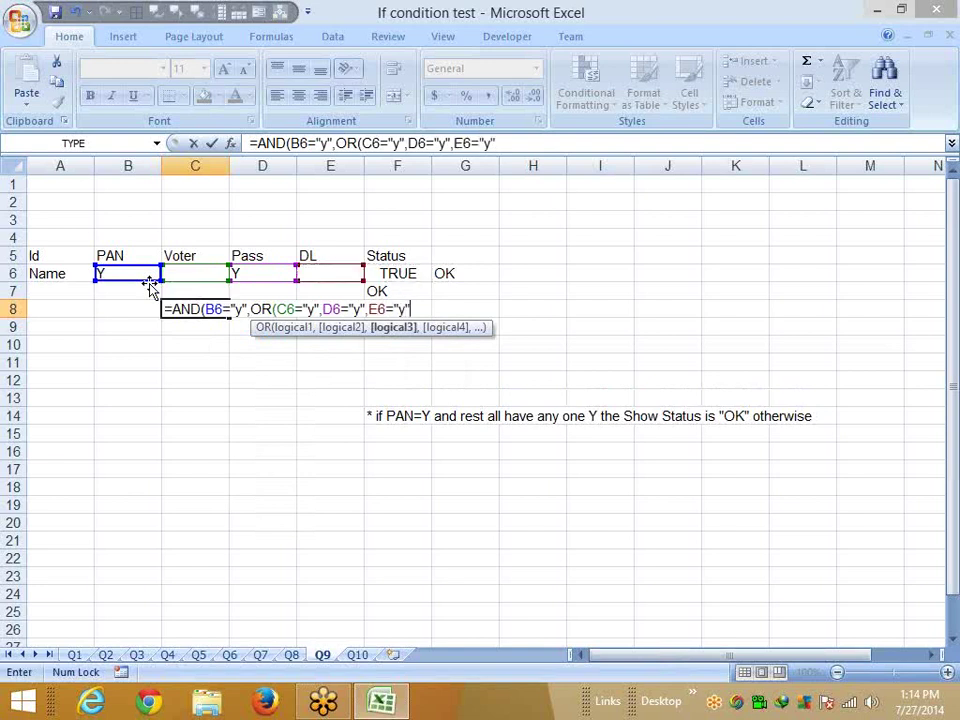
pyautogui.write(')')
pyautogui.press('Return')
pyautogui.press('Return')
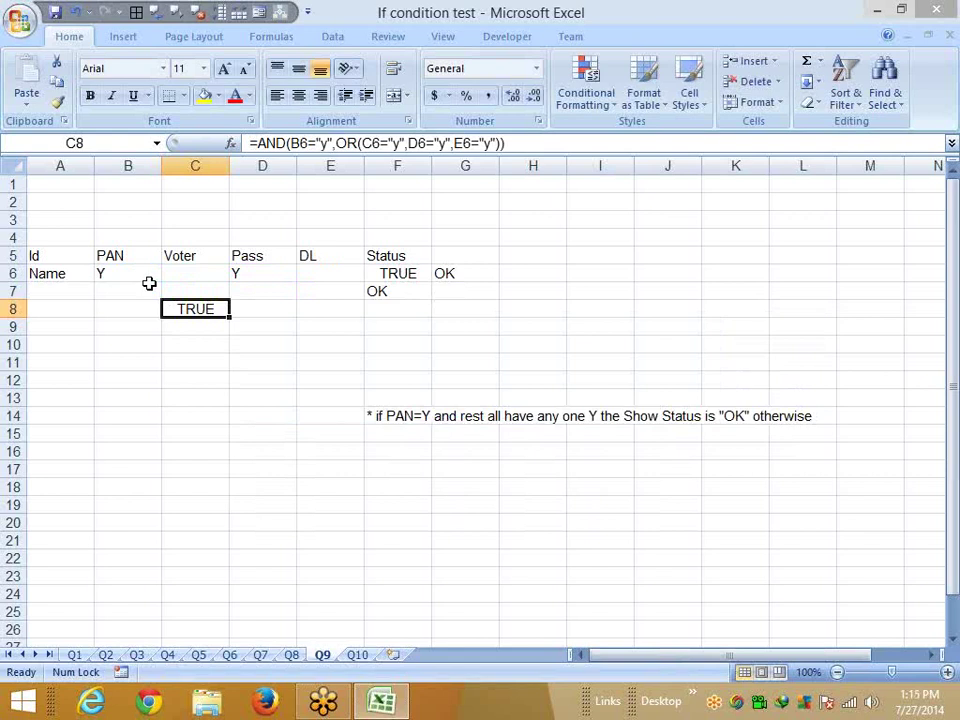
# Go to the Start screen and search 2013 to find Excel 2013
pyautogui.press('super')
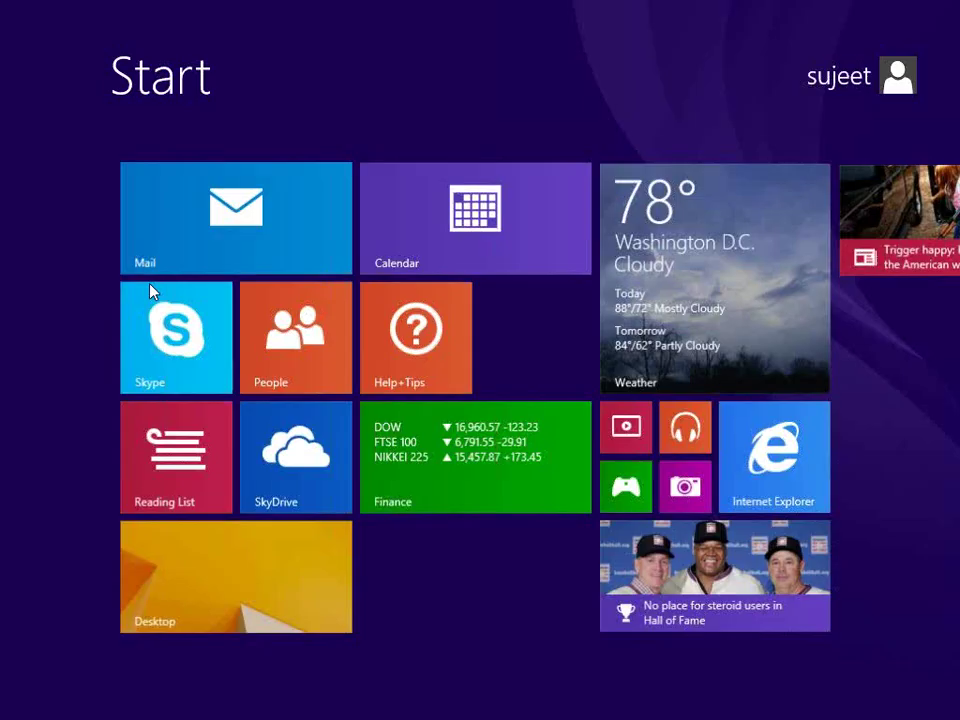
pyautogui.write('2013')
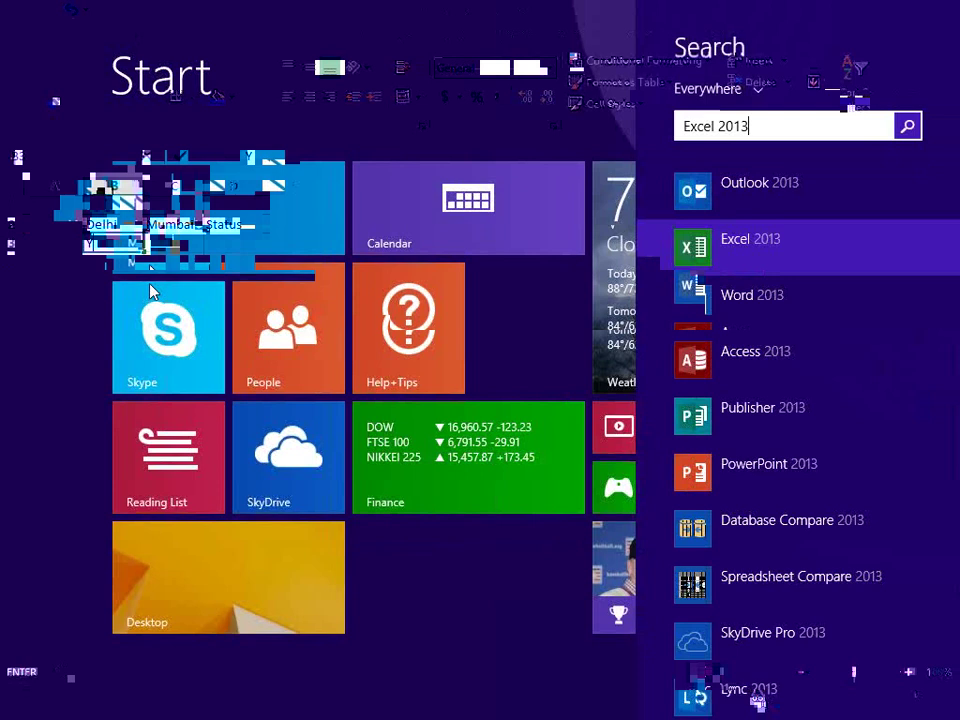
# Enter =XOR(B3="y",C3="y") as the Status formula, test it with a y entry, then remove it
pyautogui.write('=xo')
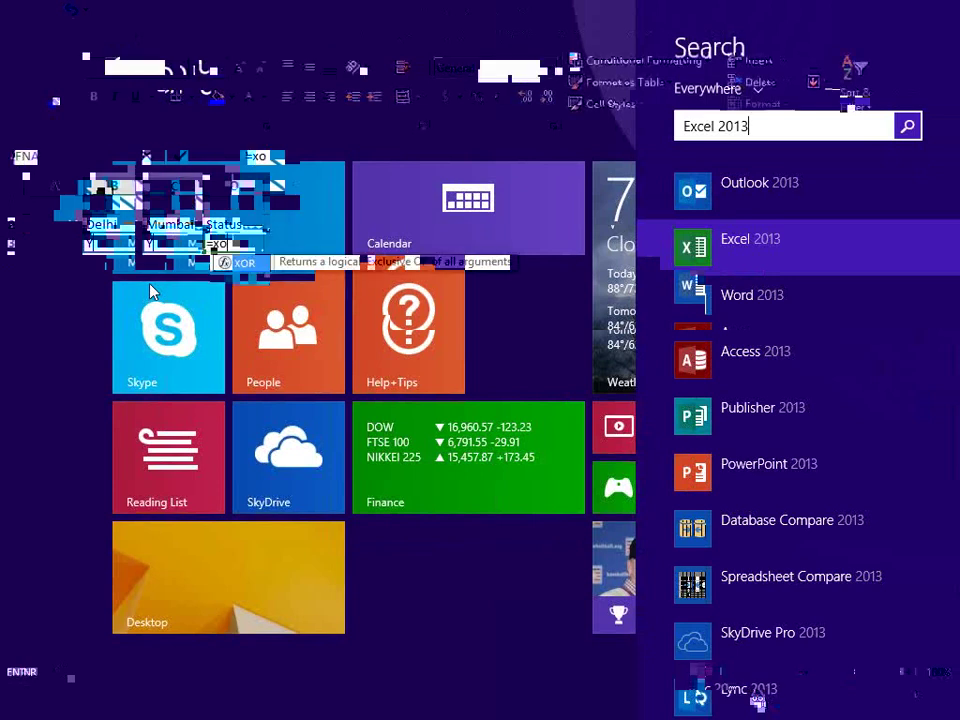
pyautogui.press('Tab')
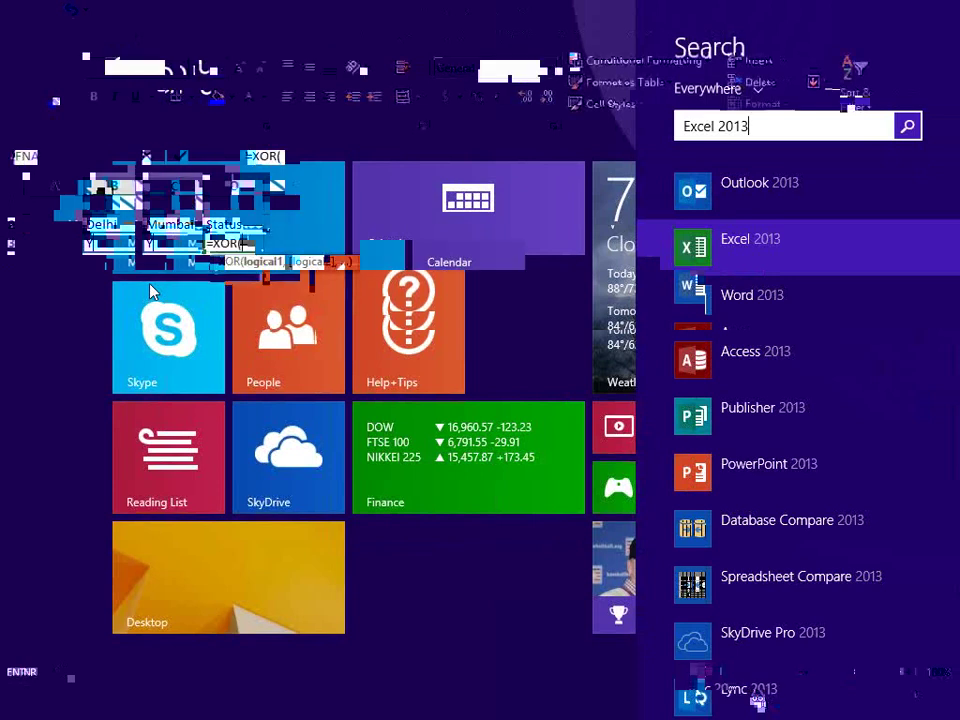
pyautogui.press('Left')
pyautogui.press('Left')
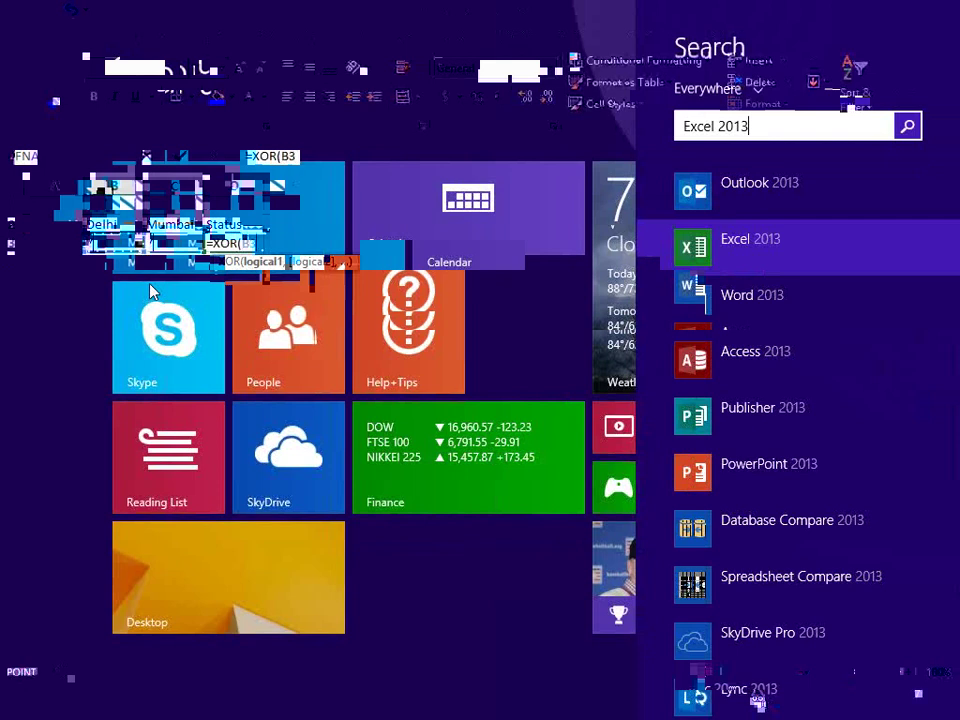
pyautogui.write('="y"')
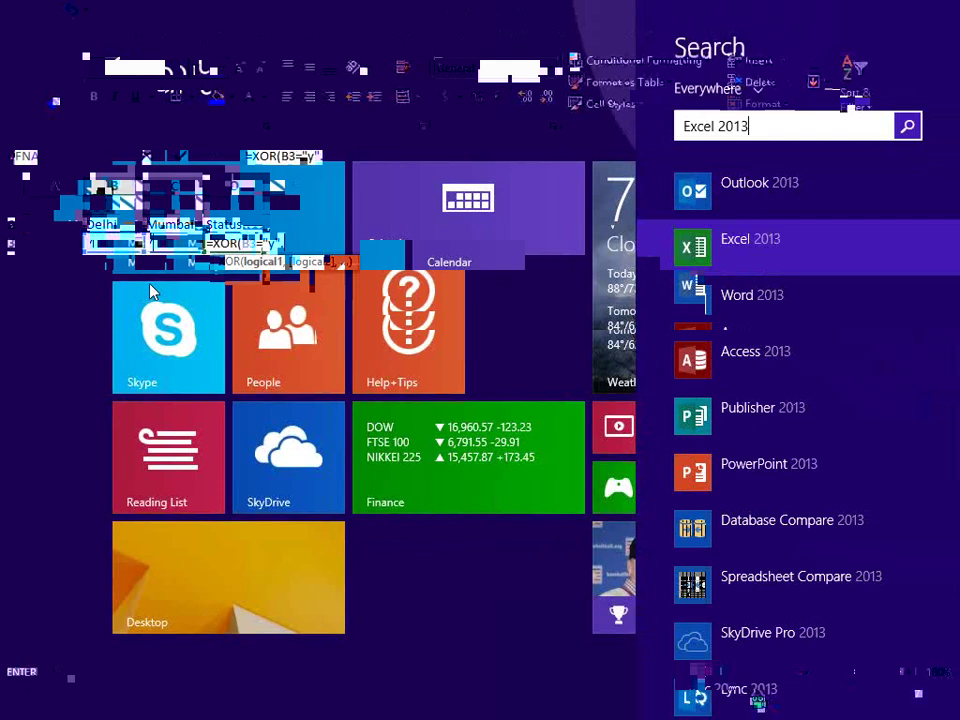
pyautogui.write(',')
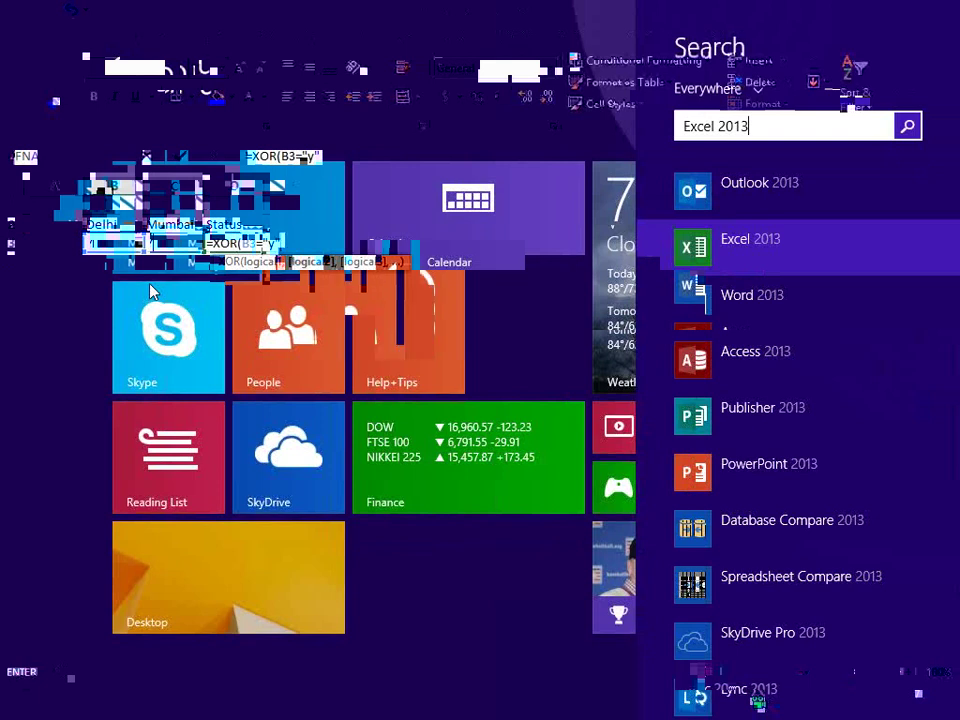
pyautogui.write('C3="')
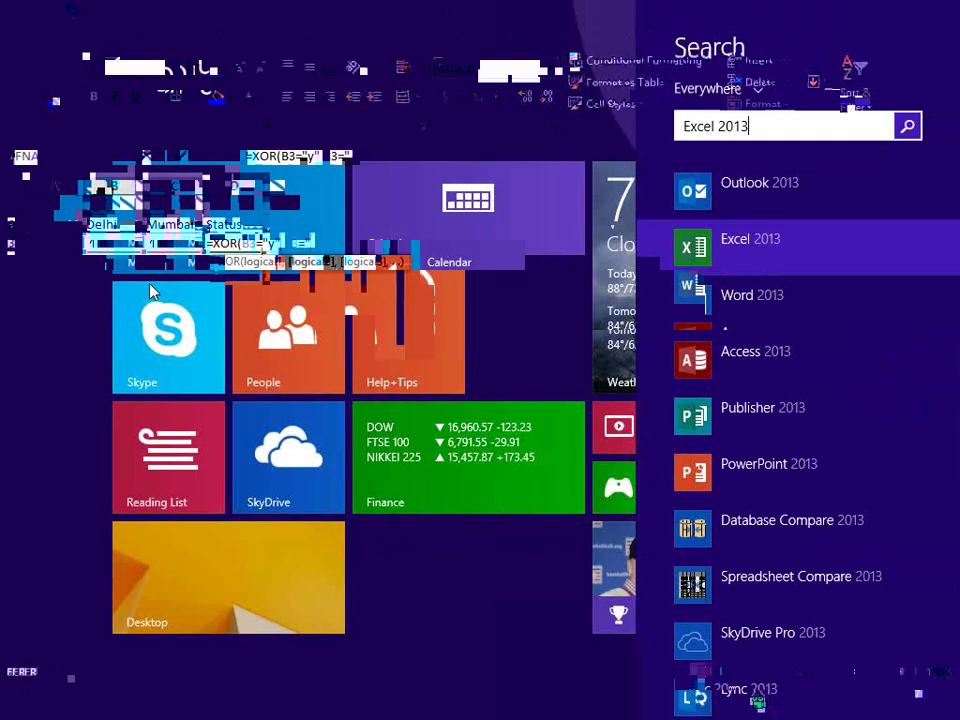
pyautogui.write('y"')
pyautogui.press('Return')
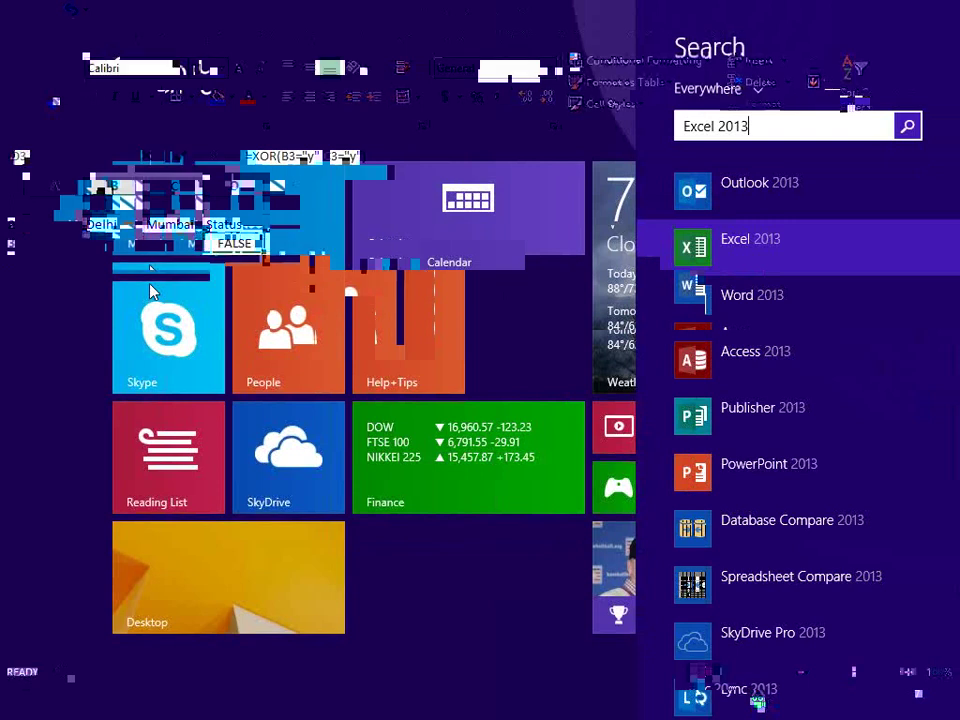
pyautogui.write('y')
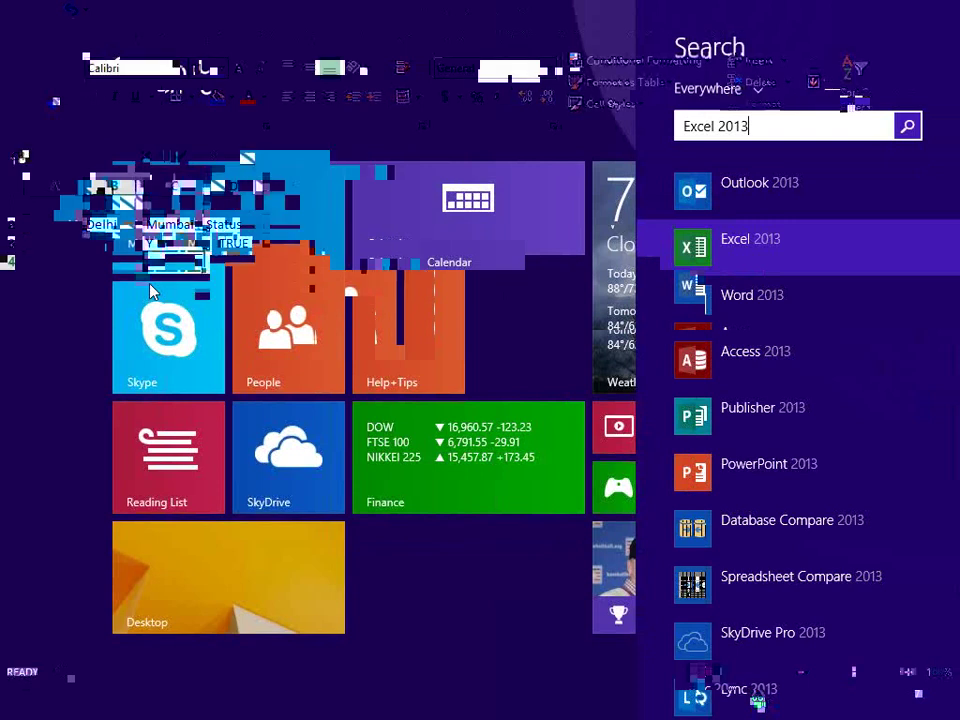
pyautogui.press('Return')
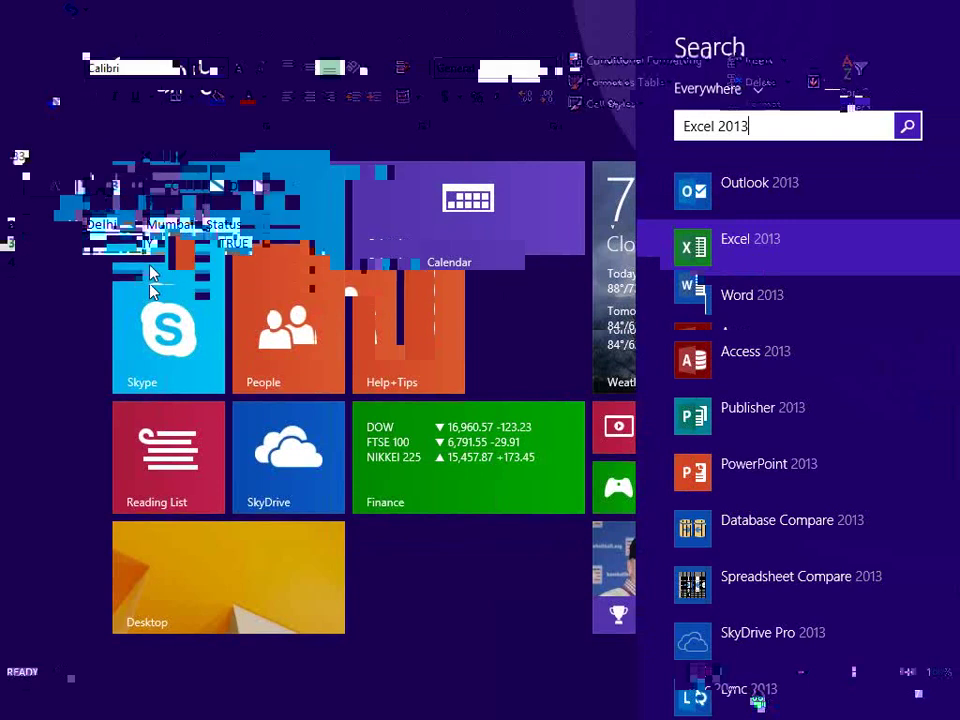
pyautogui.press('Delete')
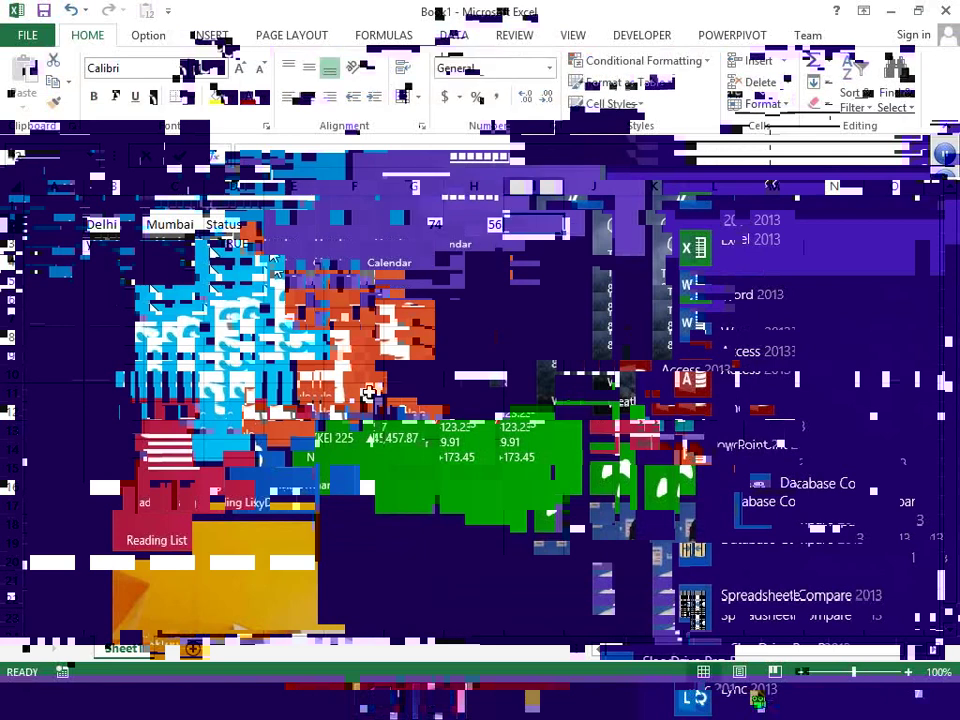
# Enter the G2/H2 division in I2 and set H2 to 0, producing #DIV/0!
pyautogui.press('Left')
pyautogui.press('Left')
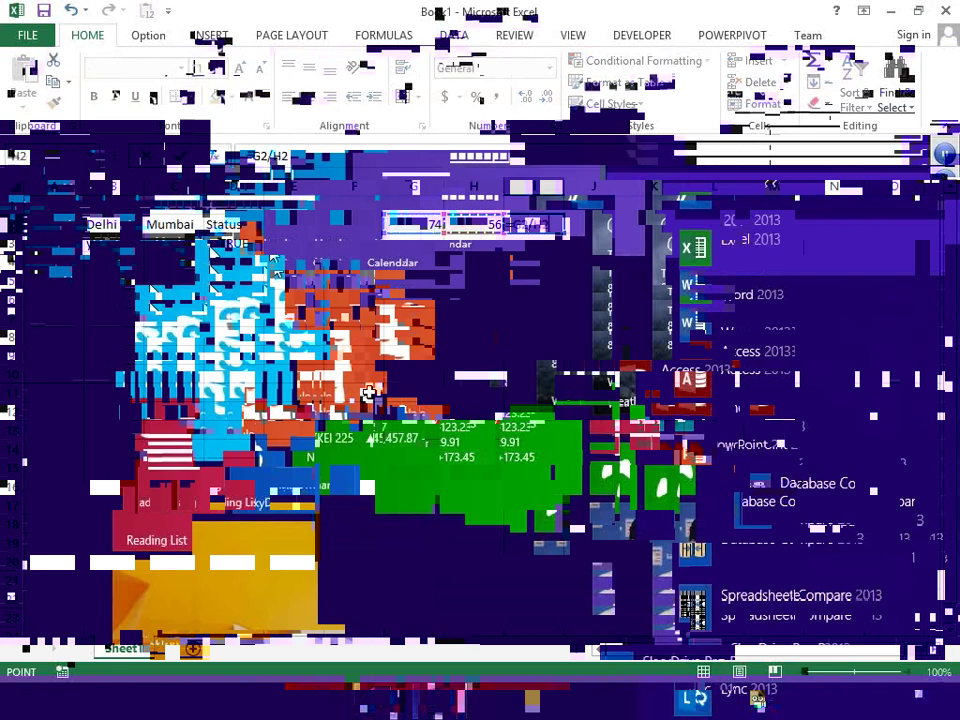
pyautogui.press('Return')
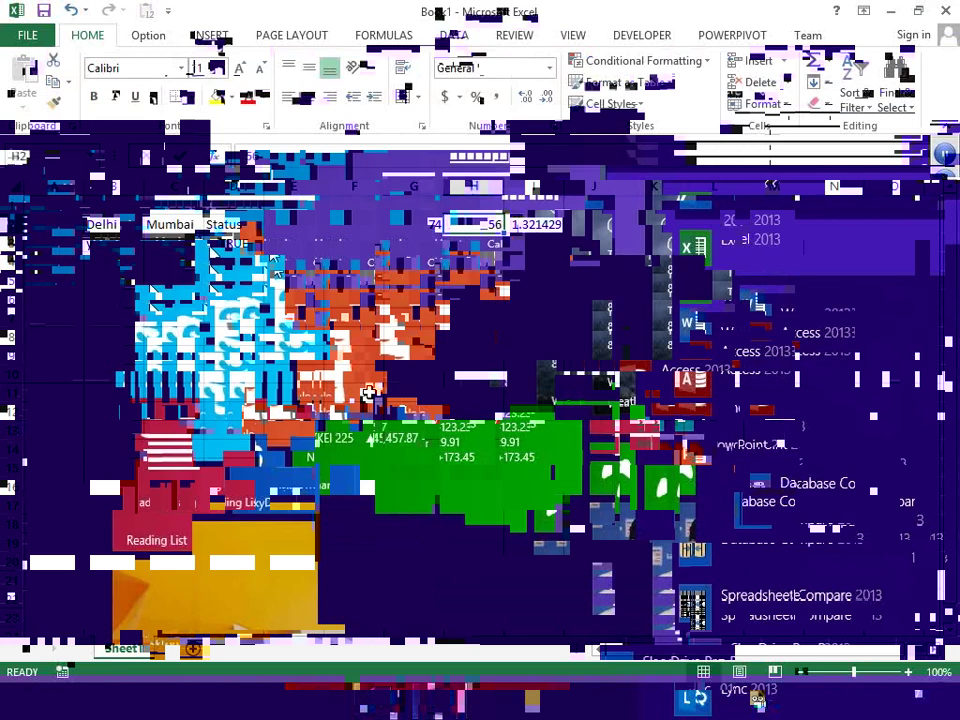
pyautogui.press('Right')
pyautogui.write('0')
pyautogui.press('Return')
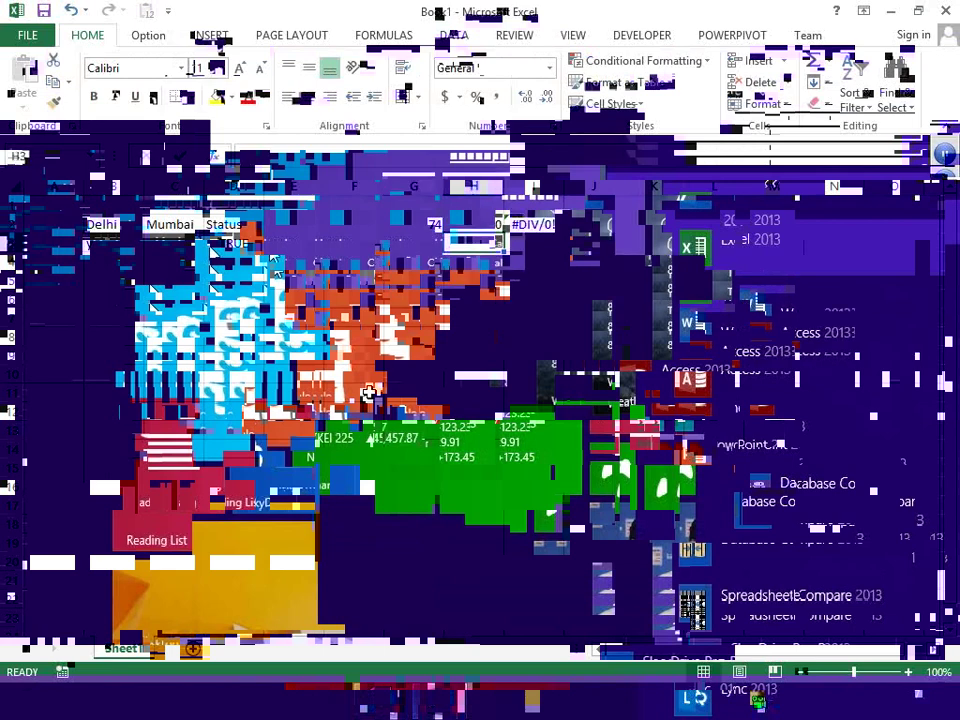
pyautogui.press('Up')
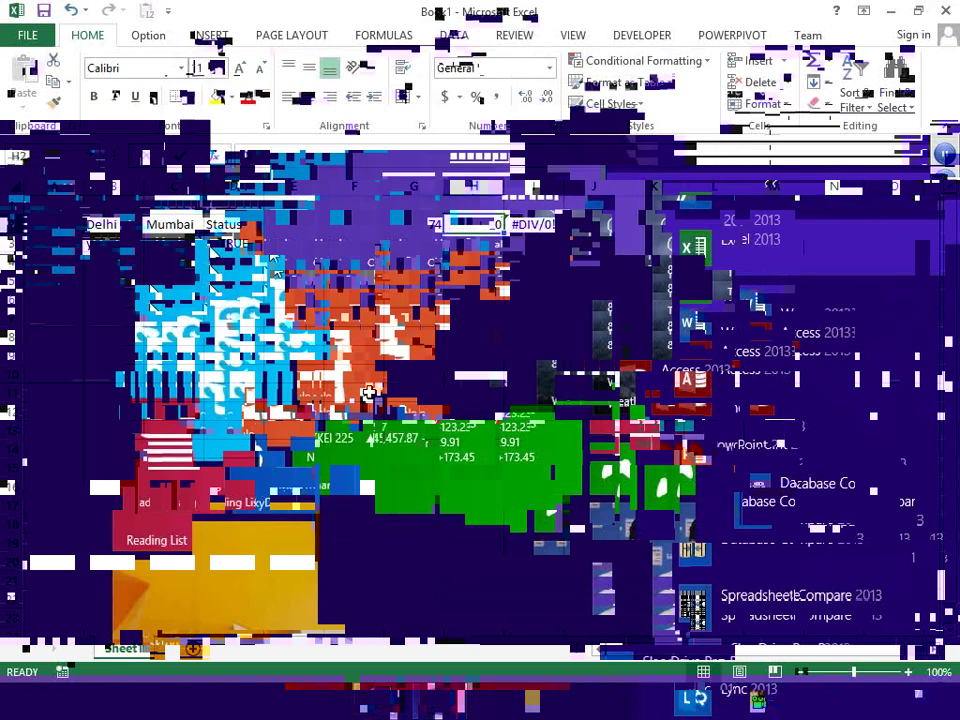
pyautogui.press('Right')
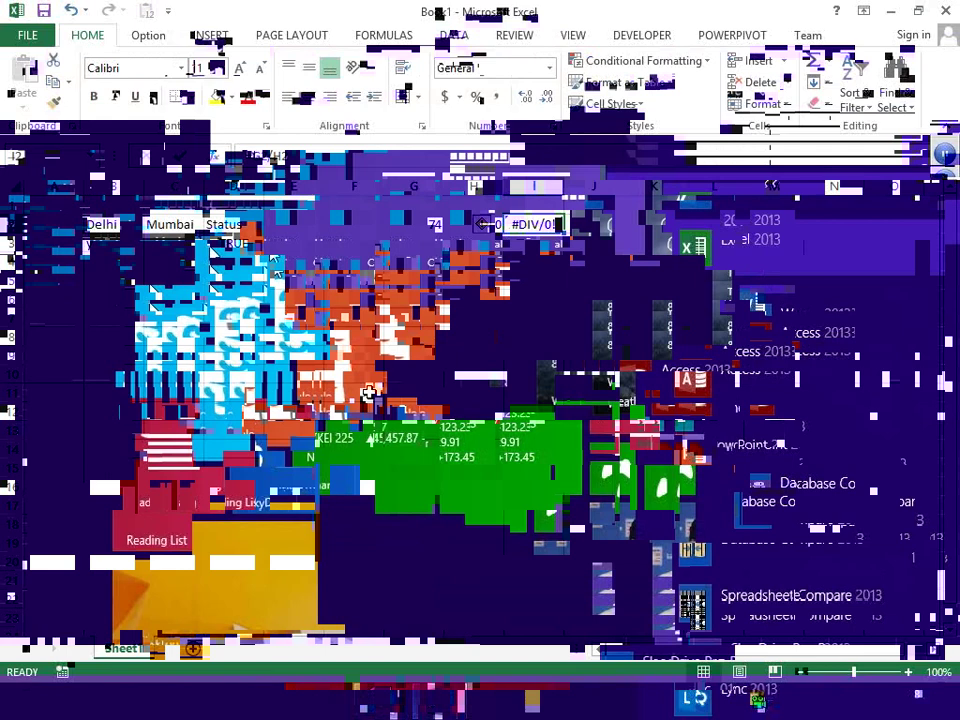
# Wrap I2's division as =IFERROR(G2/H2,0) so the error shows 0
pyautogui.press('F2')
pyautogui.write('if')
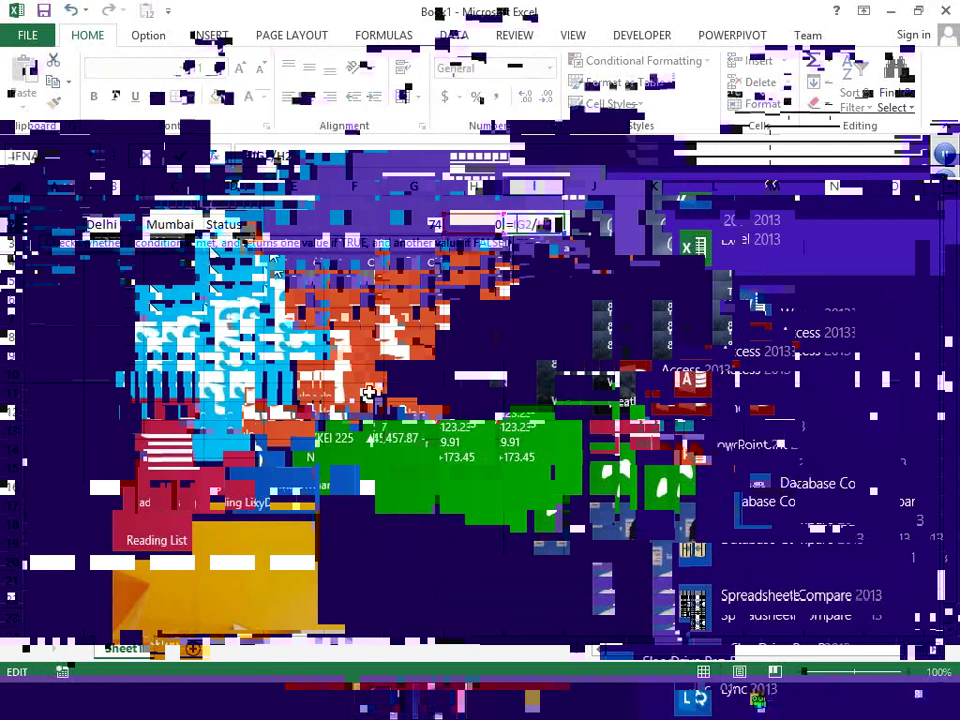
pyautogui.press('Down')
pyautogui.press('Tab')
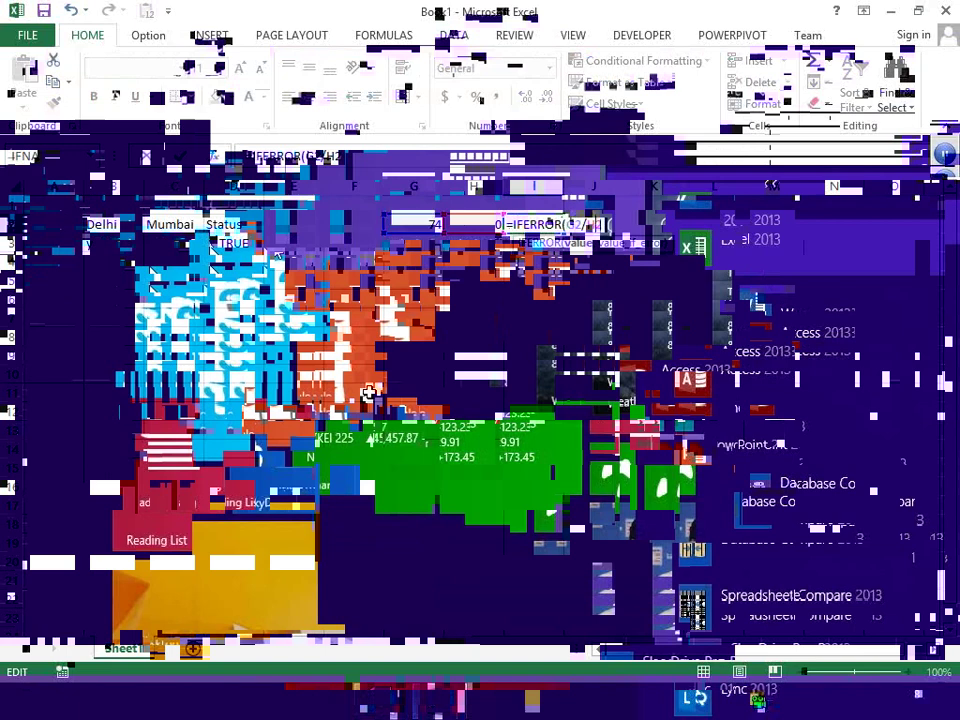
pyautogui.write(',')
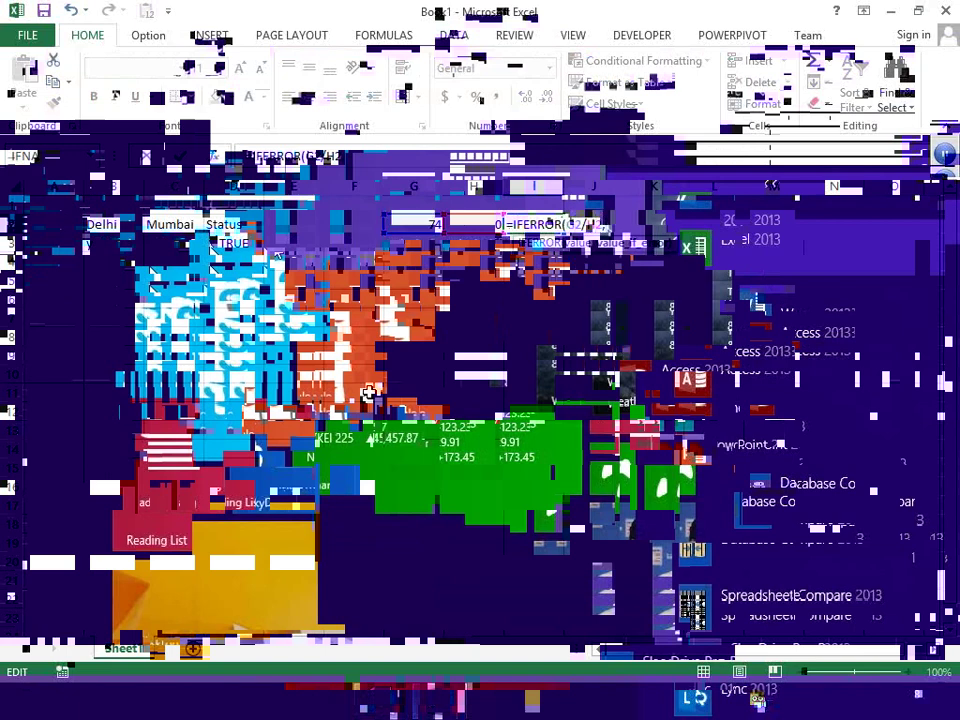
pyautogui.write('0')
pyautogui.hotkey('ctrl', 'Return')
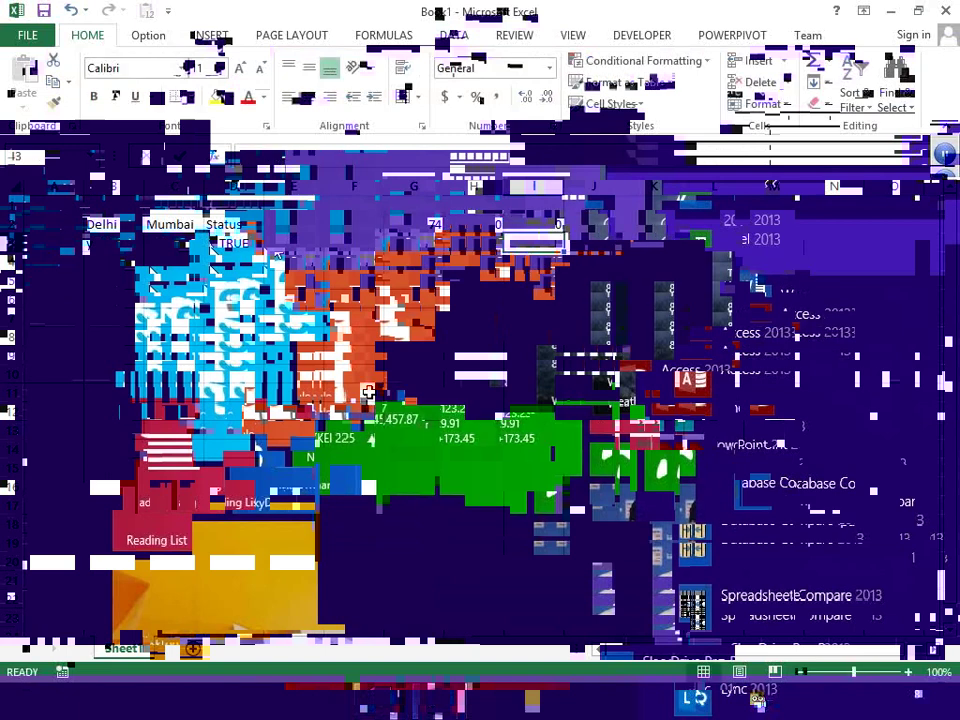
# Change the divisor H2 to 14 so I2 shows 5.285714, and review the formula
pyautogui.press('Left')
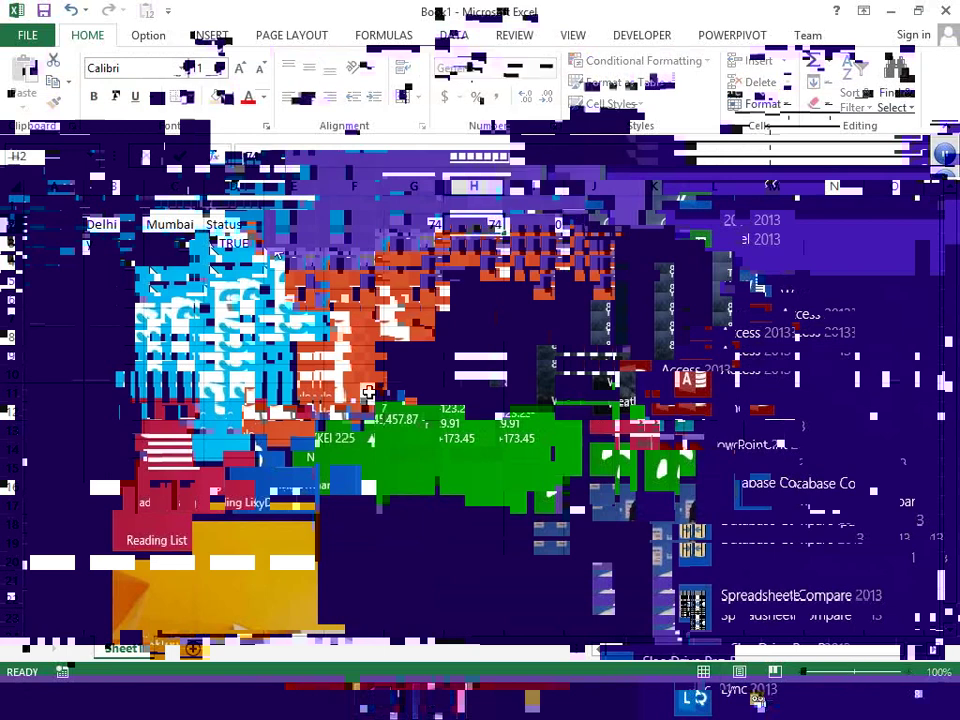
pyautogui.press('Down')
pyautogui.press('Up')
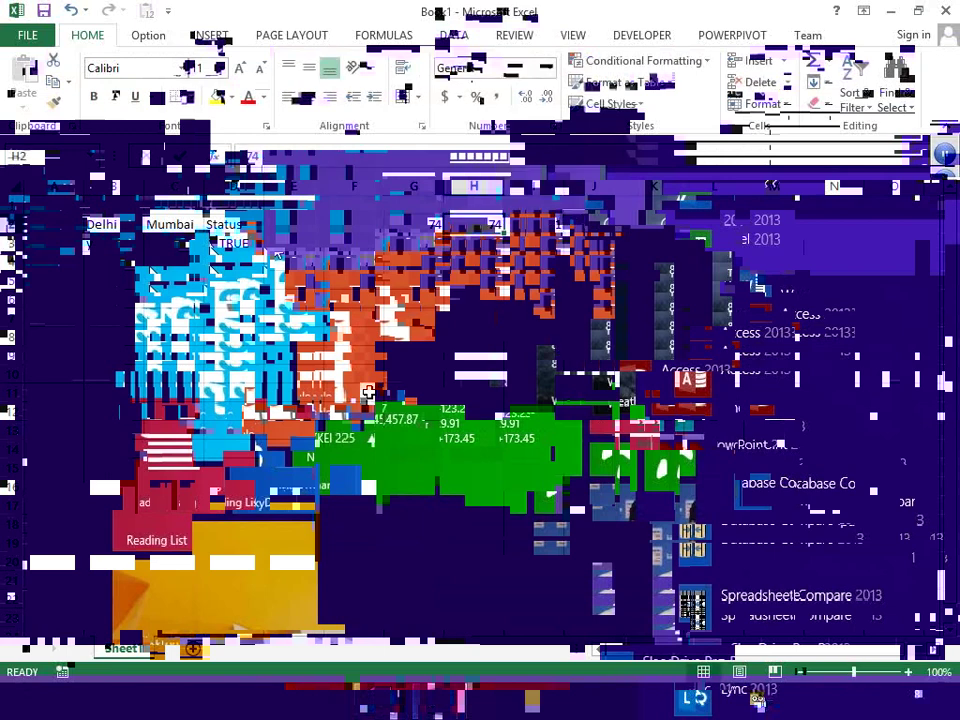
pyautogui.write('14')
pyautogui.press('Tab')
pyautogui.press('F2')
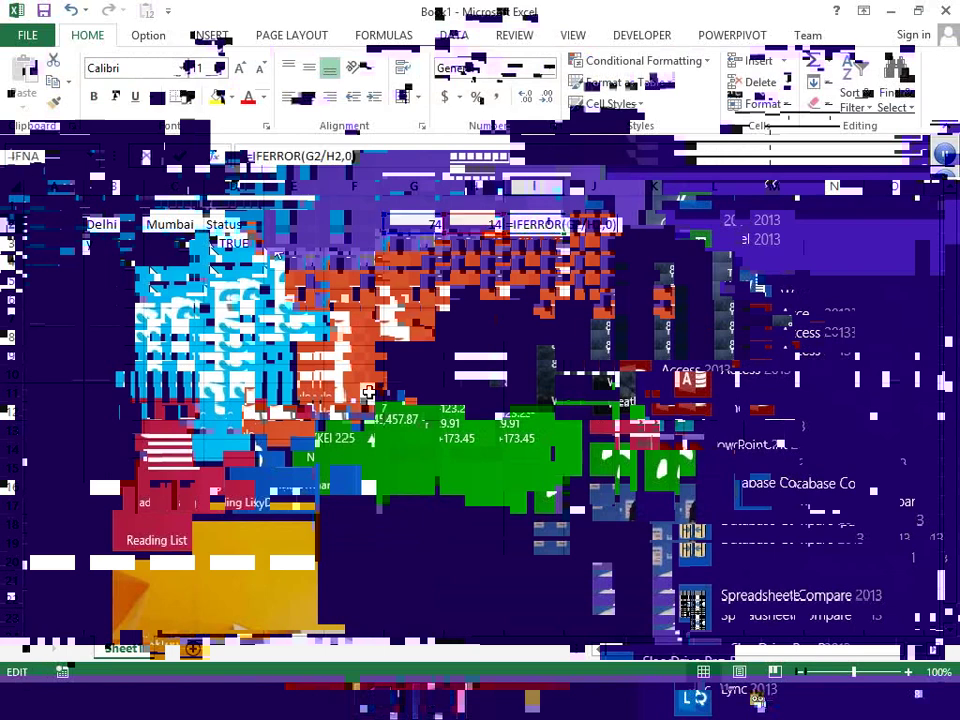
pyautogui.press('Left')
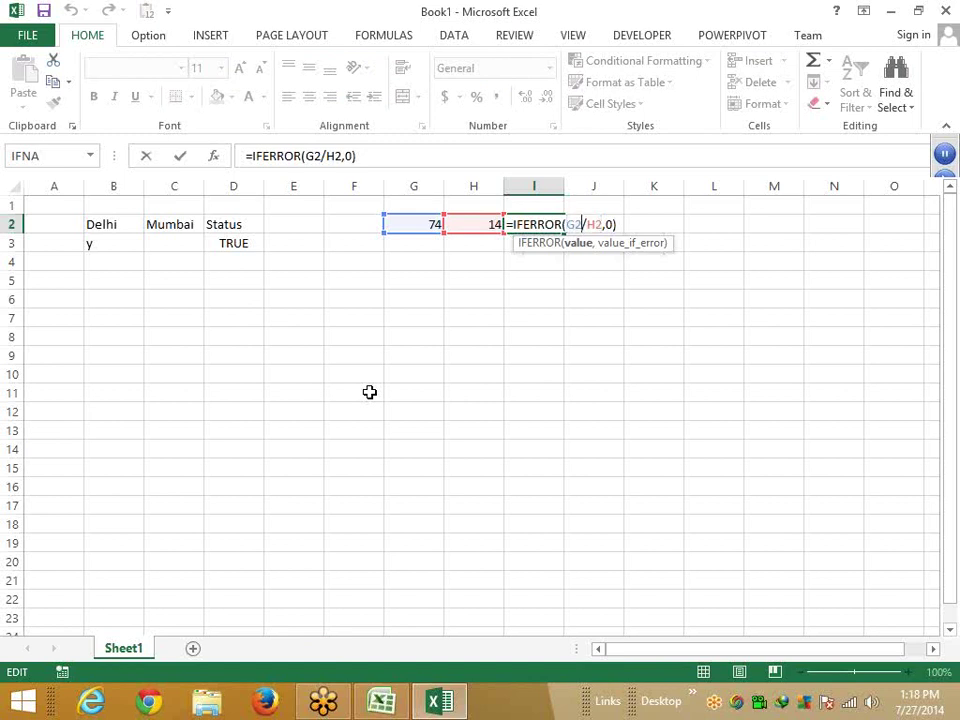
pyautogui.press('Right')
pyautogui.press('Right')
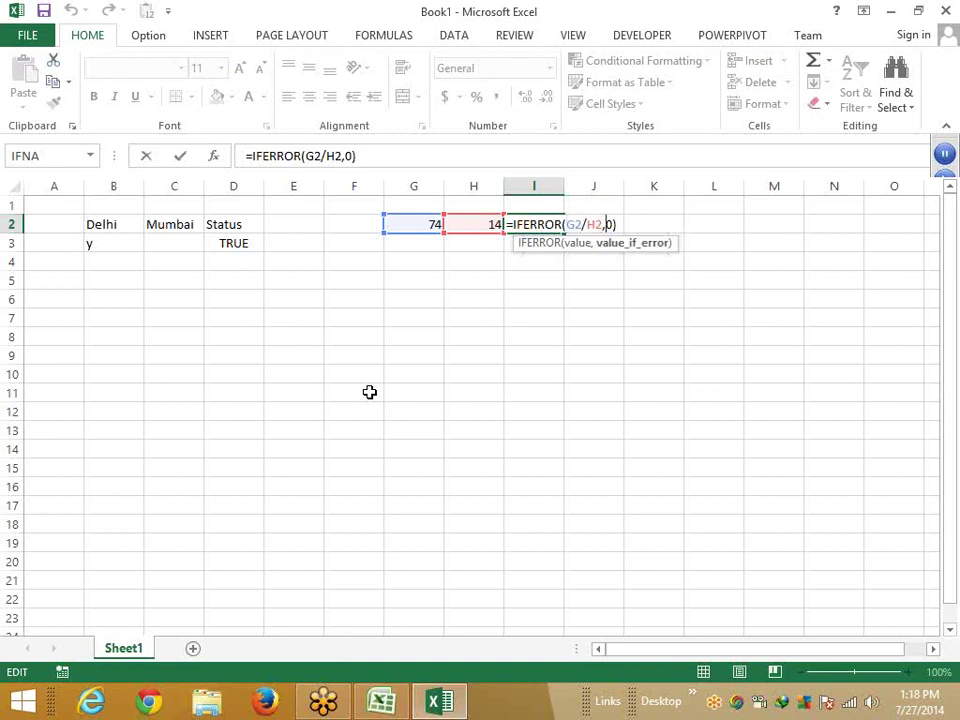
pyautogui.press('Return')
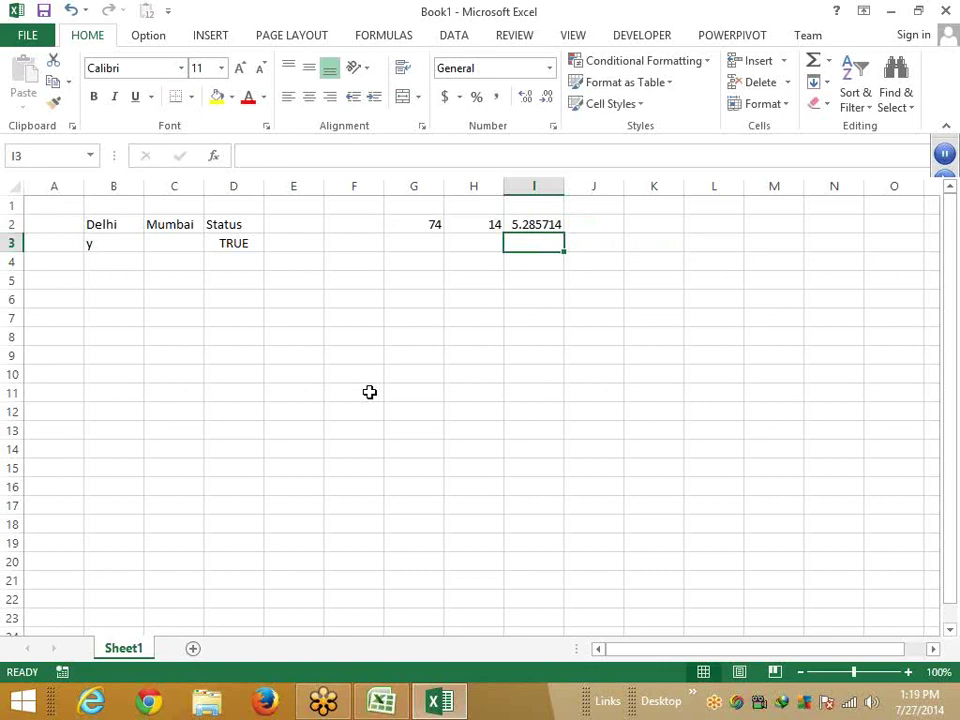
# Enter the plain division =G2/H2 in I3
pyautogui.press('Up')
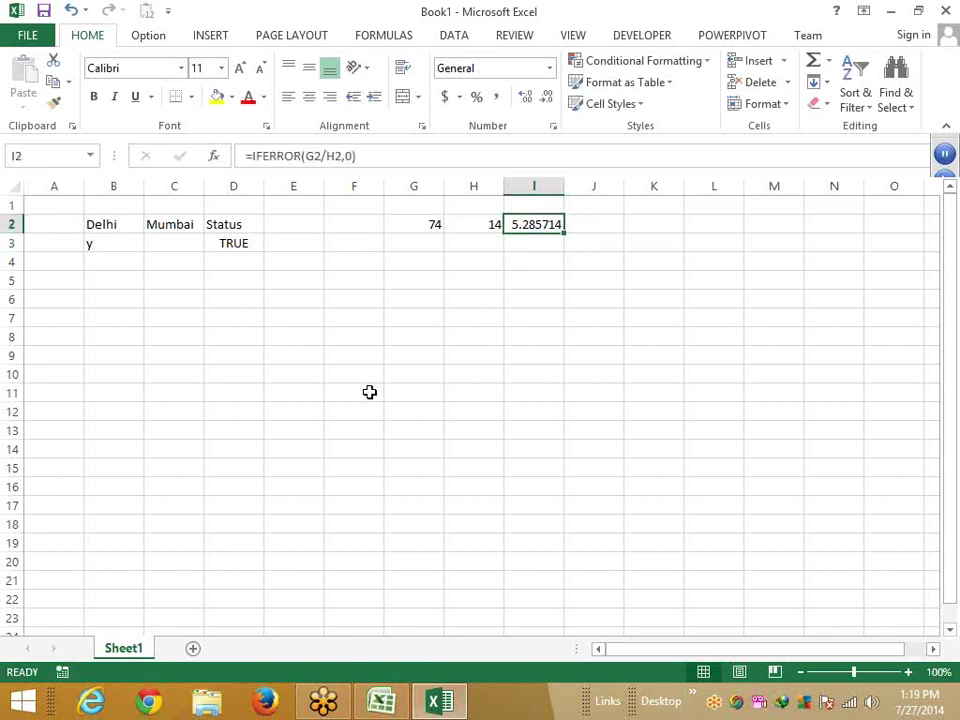
pyautogui.press('Down')
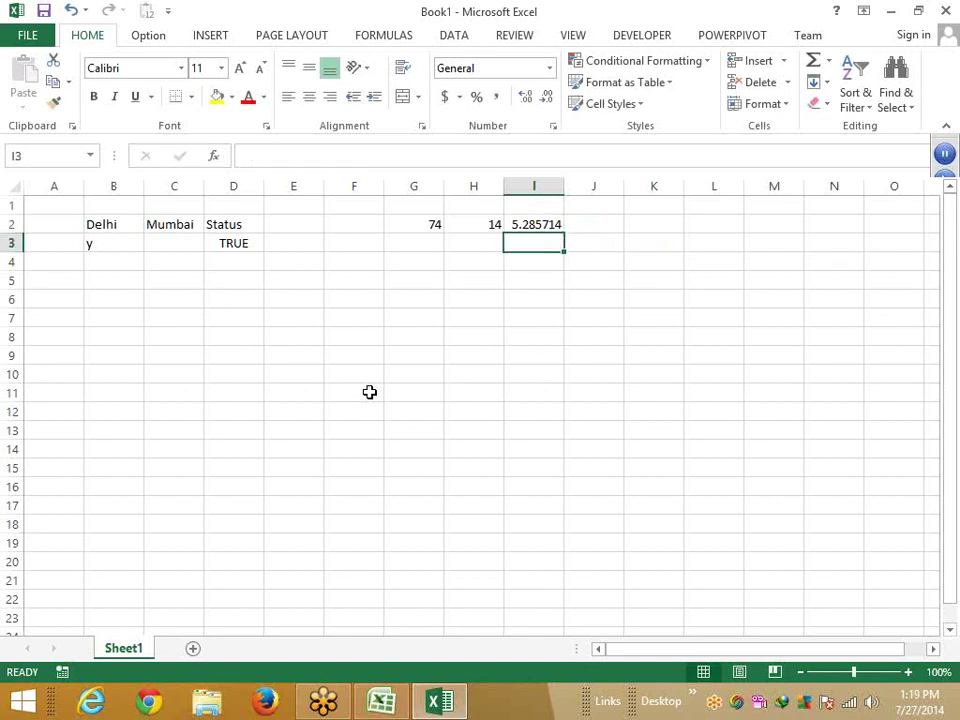
pyautogui.write('=')
pyautogui.press('Left')
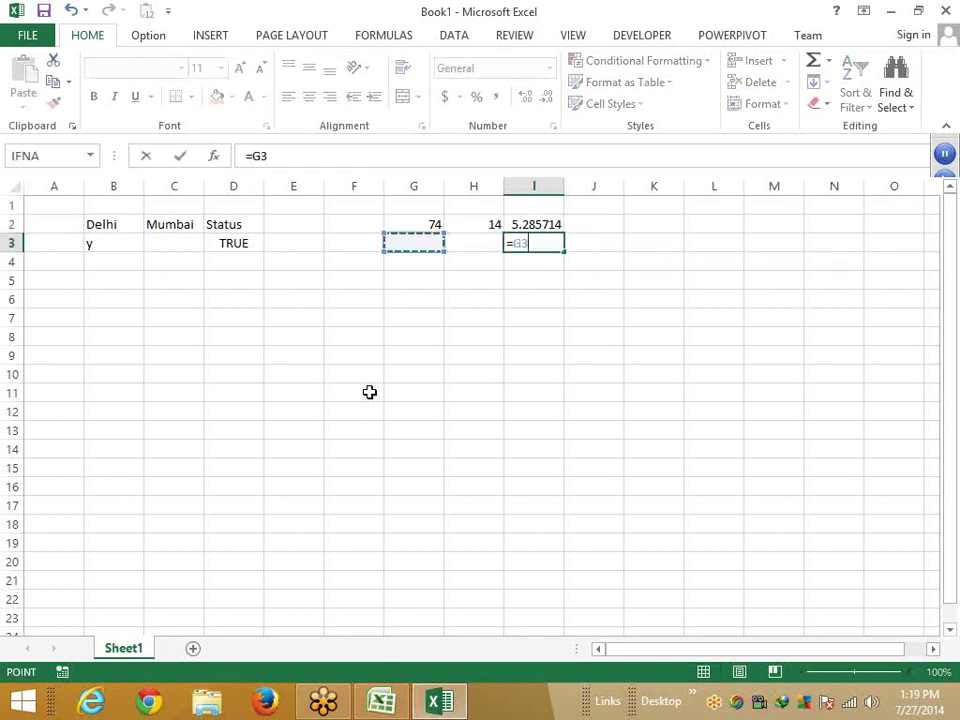
pyautogui.press('Up')
pyautogui.press('Left')
pyautogui.write('/')
pyautogui.press('Up')
pyautogui.press('Left')
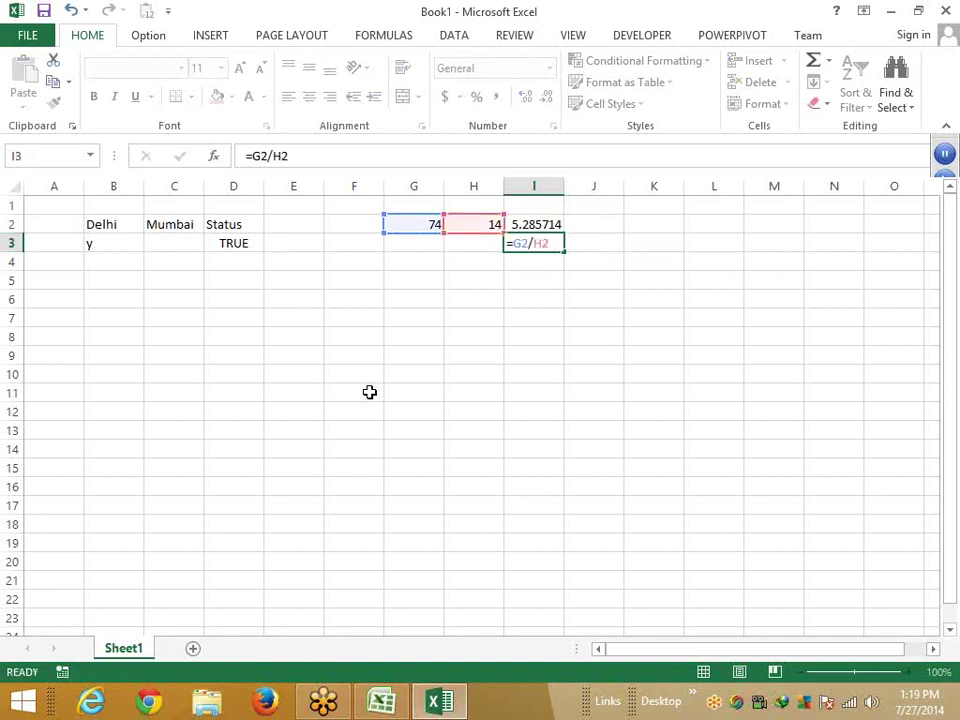
pyautogui.press('Return')
# Change the divisor in H2 to 0
pyautogui.press('Up')
pyautogui.press('Up')
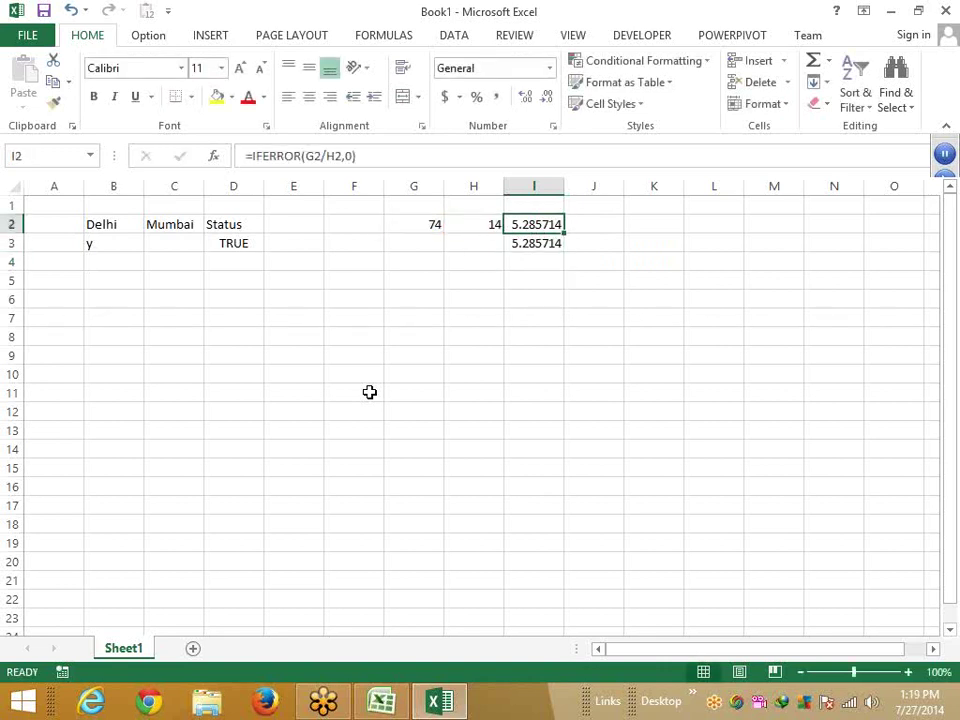
pyautogui.press('Left')
pyautogui.write('0')
pyautogui.press('Return')
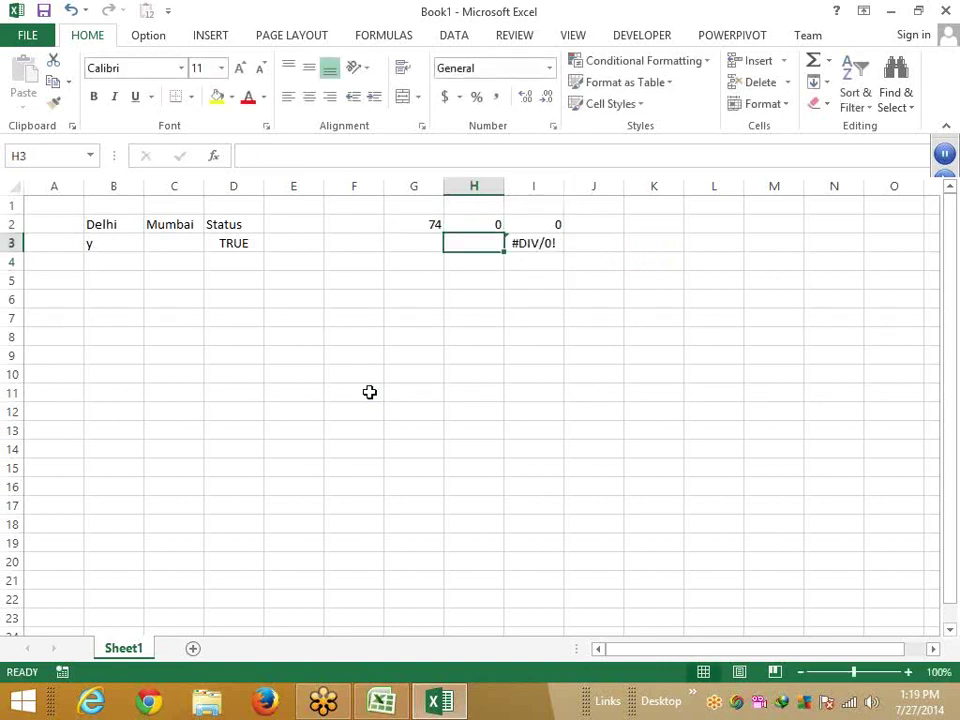
# Enter =ISERROR(I3) in I4 to test the division error
pyautogui.press('Right')
pyautogui.press('Down')
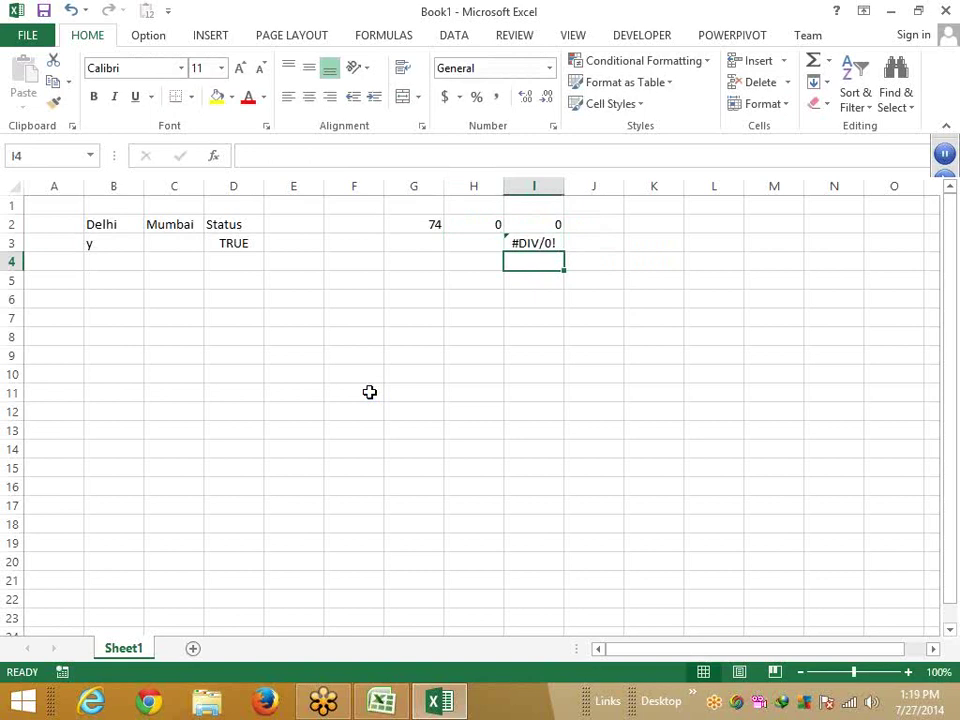
pyautogui.write('=')
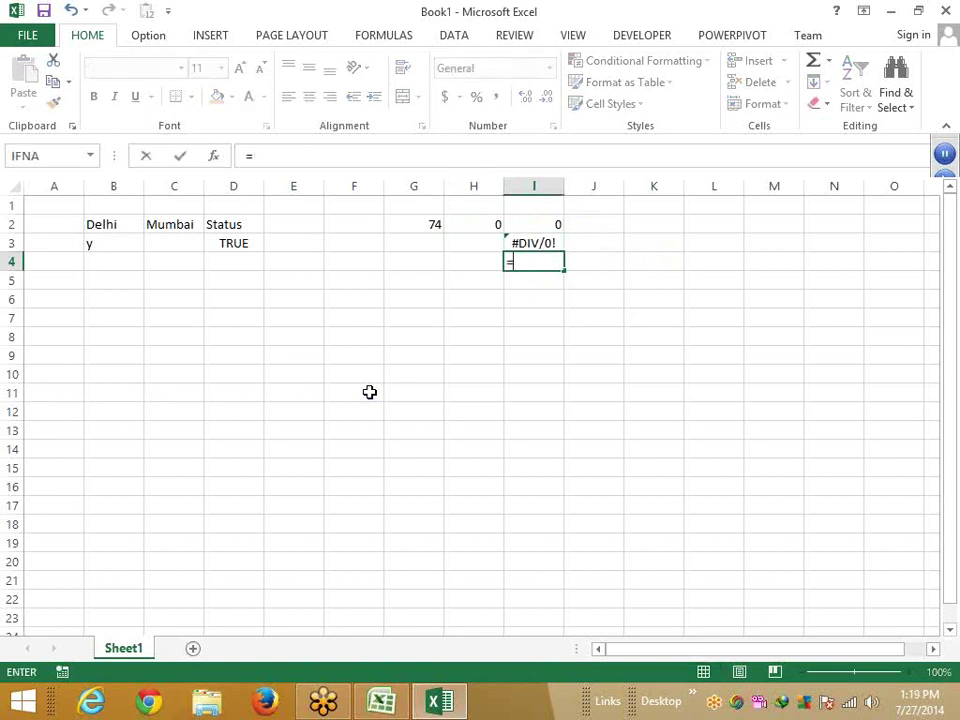
pyautogui.write('ISERROR(I3')
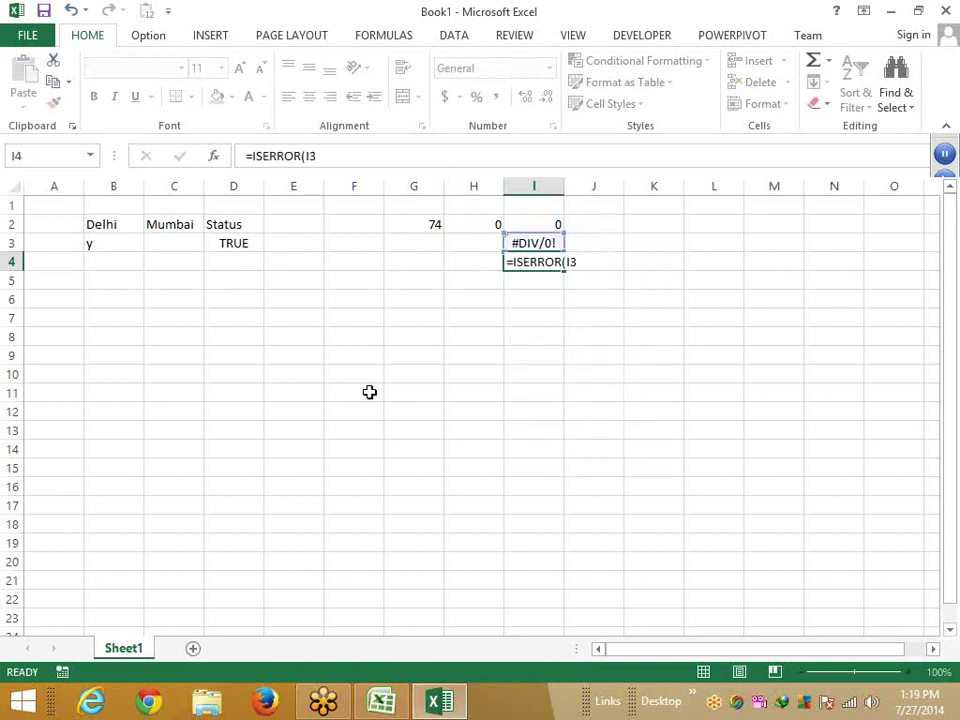
pyautogui.press('Return')
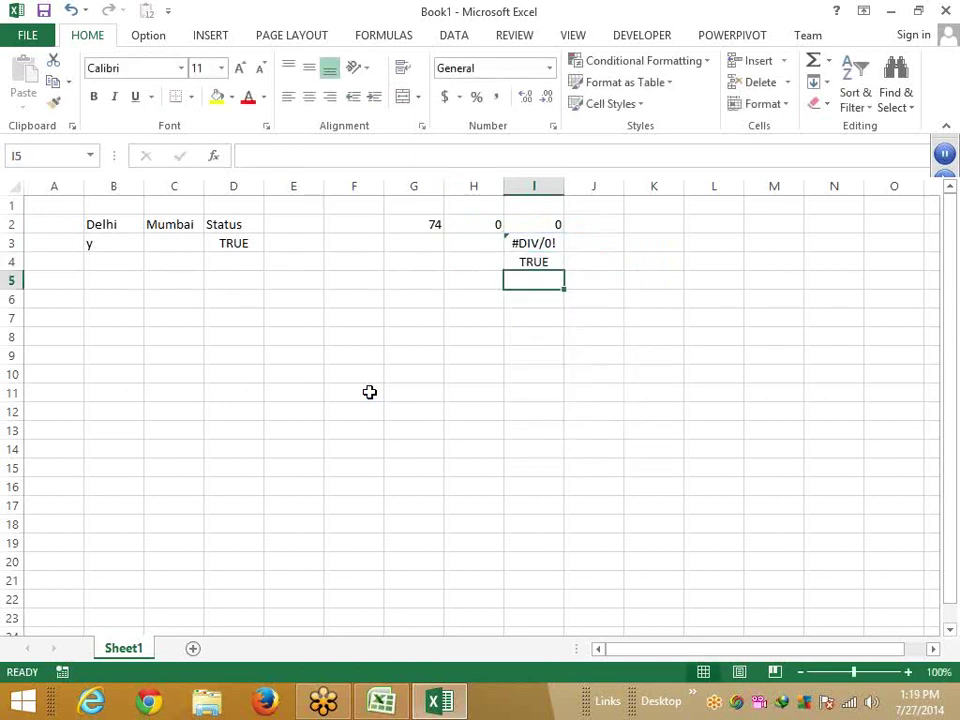
# Review I3's formula and undo the accidental deletion of I4's ISERROR check
pyautogui.press('Up')
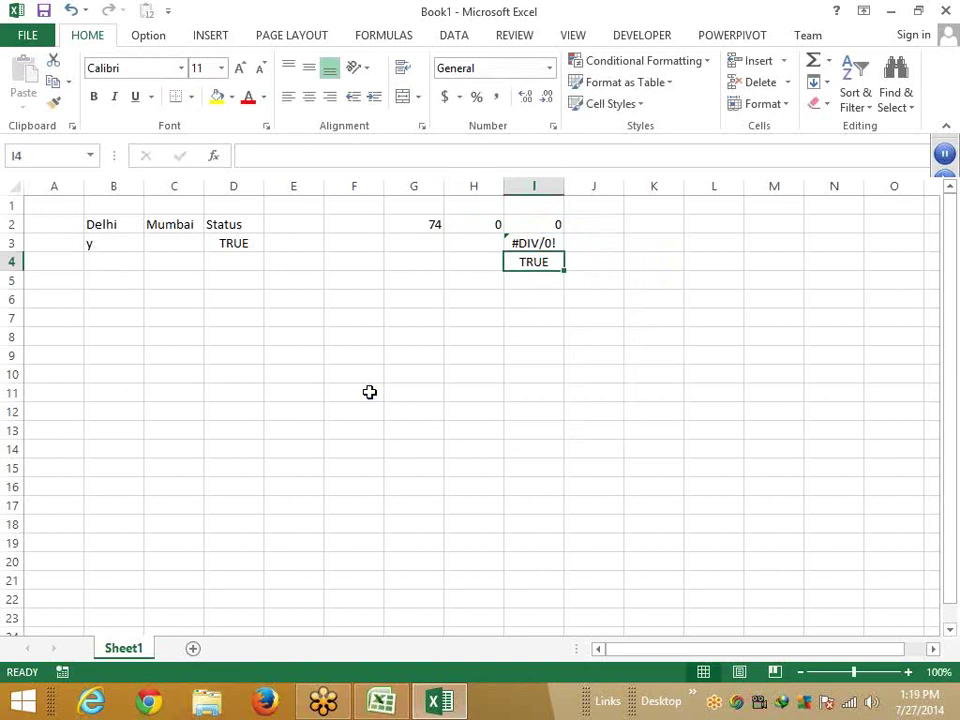
pyautogui.press('Delete')
pyautogui.press('Up')
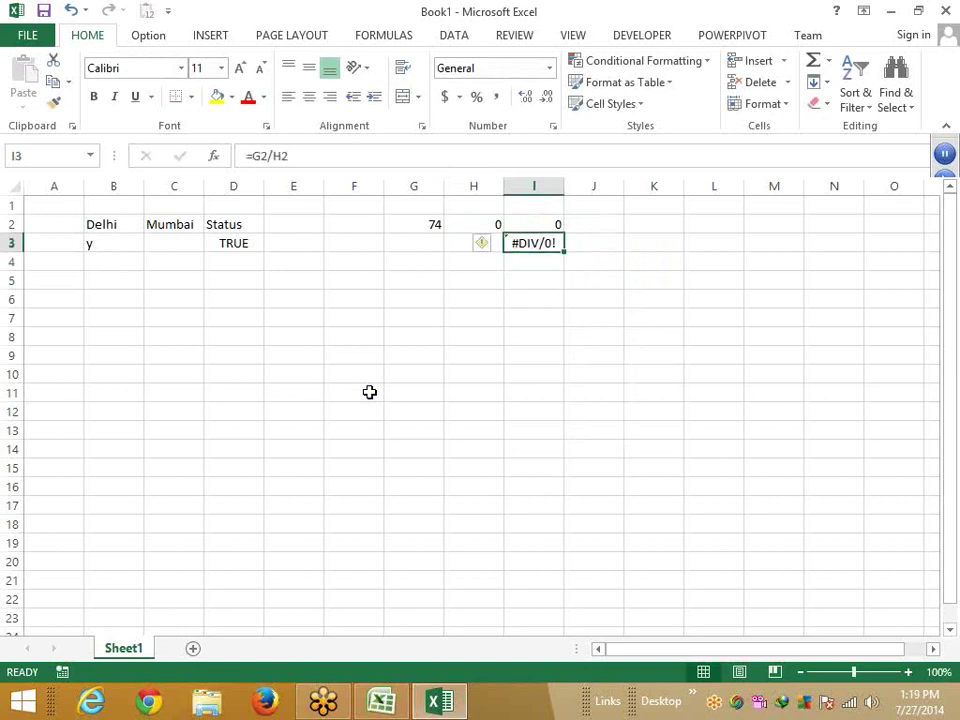
pyautogui.press('F2')
pyautogui.press('Escape')
pyautogui.hotkey('ctrl', 'z')
pyautogui.press('Down')
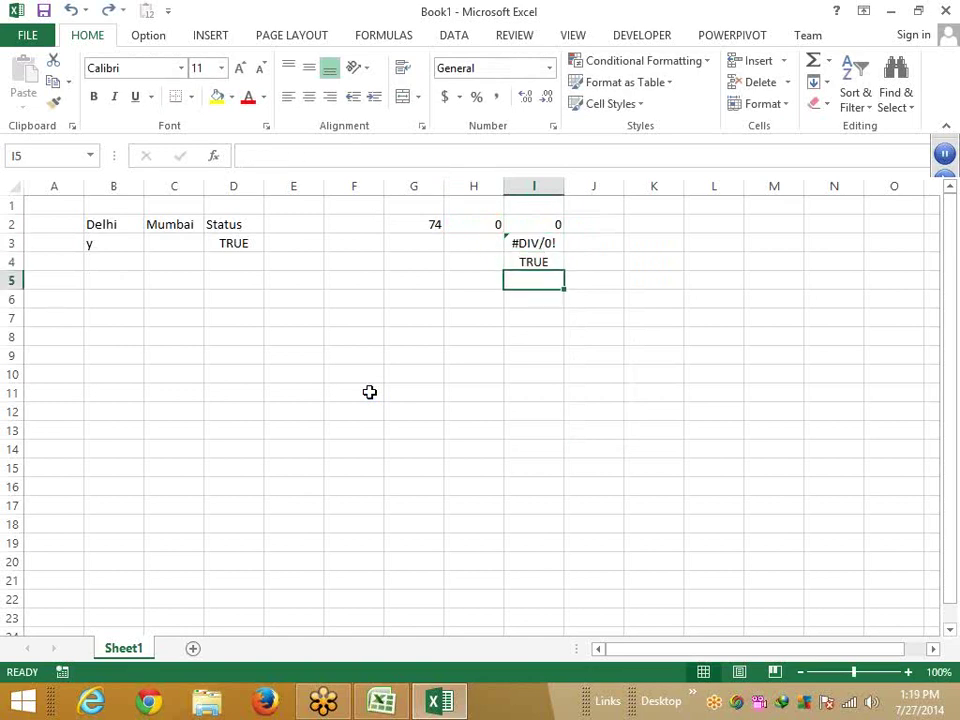
# Enter =IF(I4,0,I3) in I5
pyautogui.write('=IF(')
pyautogui.press('Up')
pyautogui.write(',0')
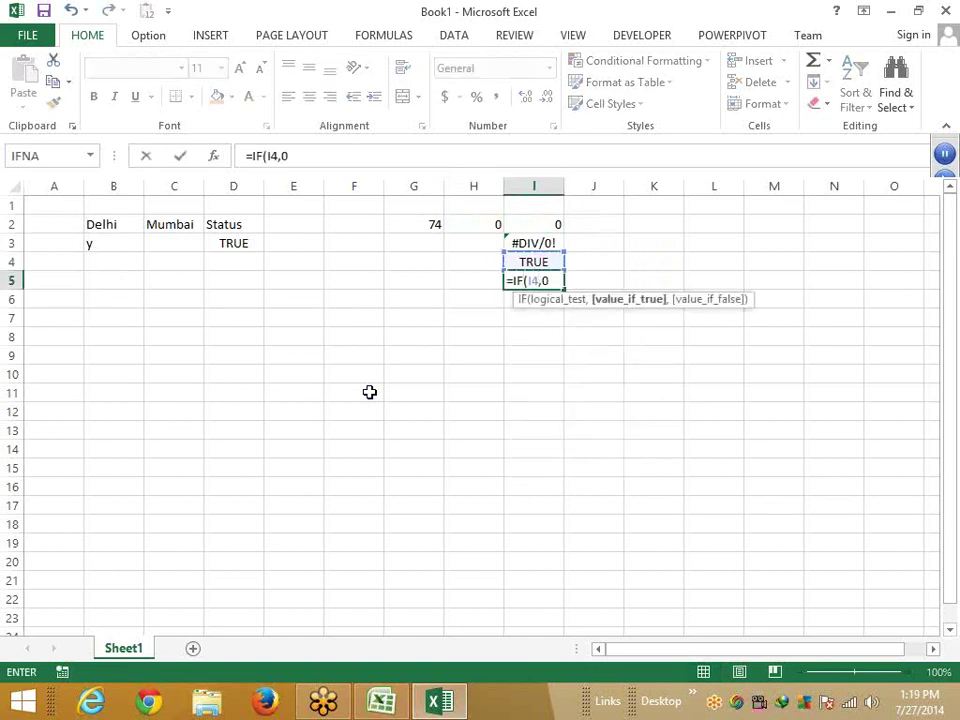
pyautogui.write(',')
pyautogui.press('Up')
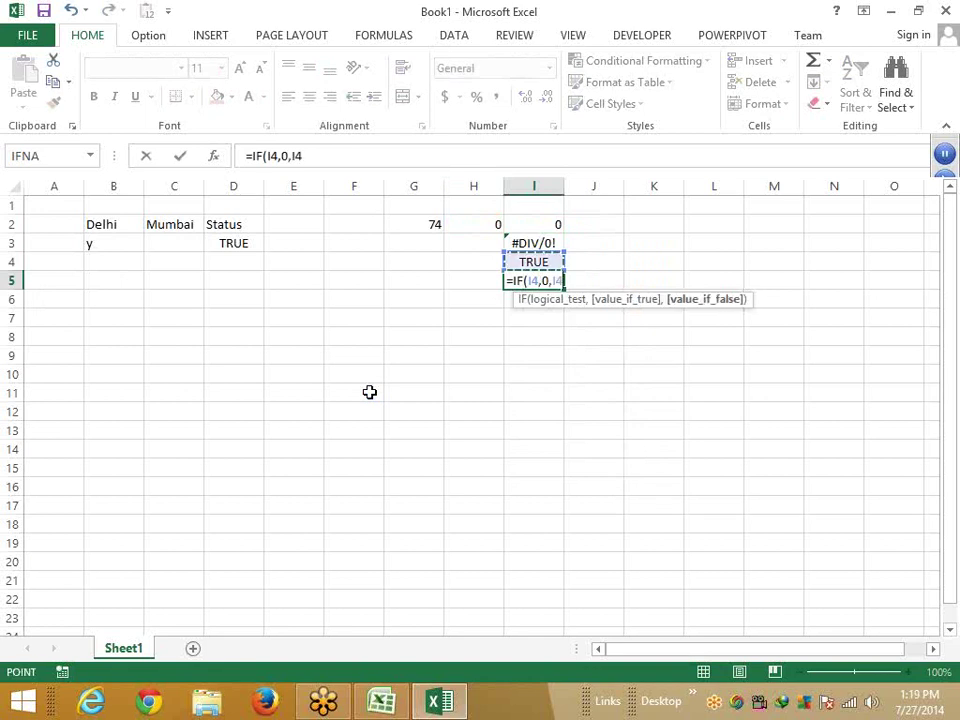
pyautogui.press('Up')
pyautogui.press('Return')
# Replace I4 with ISERROR(I3) copied from I4, making I5 =IF(ISERROR(I3),0,I3)
pyautogui.press('Up')
pyautogui.press('Up')
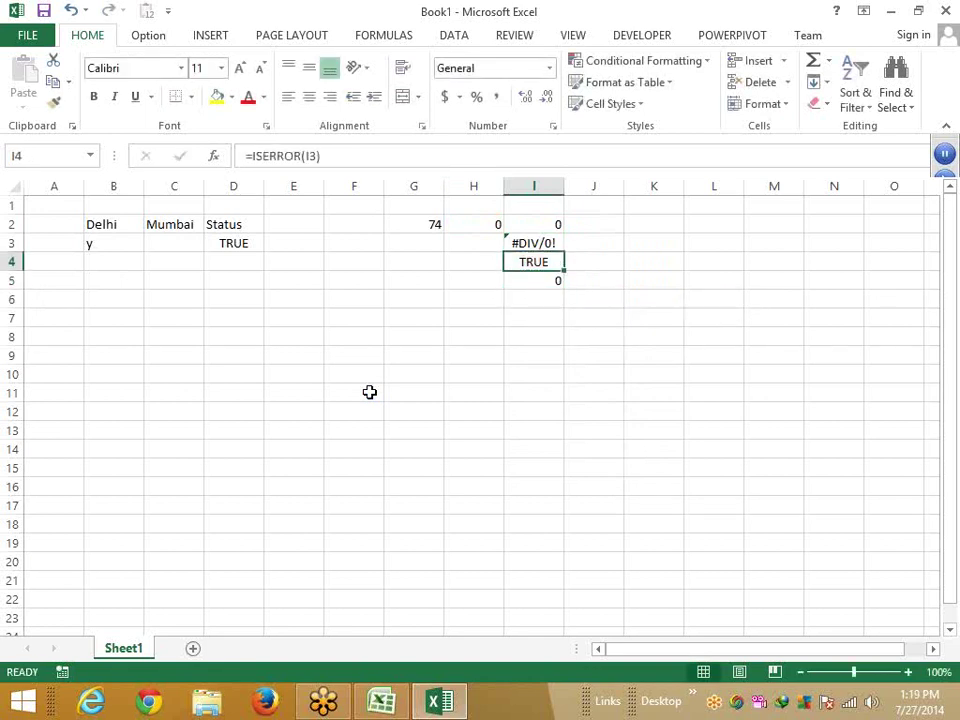
pyautogui.click(287, 157)
pyautogui.moveTo(277, 157)
pyautogui.mouseDown()
pyautogui.moveTo(254, 156)
pyautogui.moveTo(512, 258)
pyautogui.mouseUp()
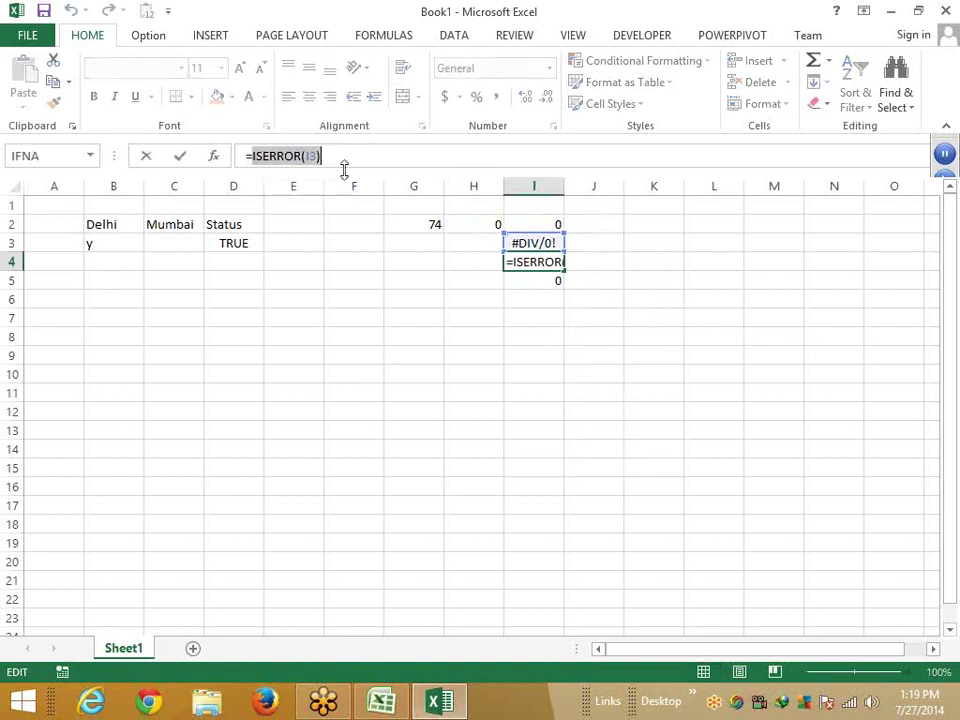
pyautogui.press('Escape')
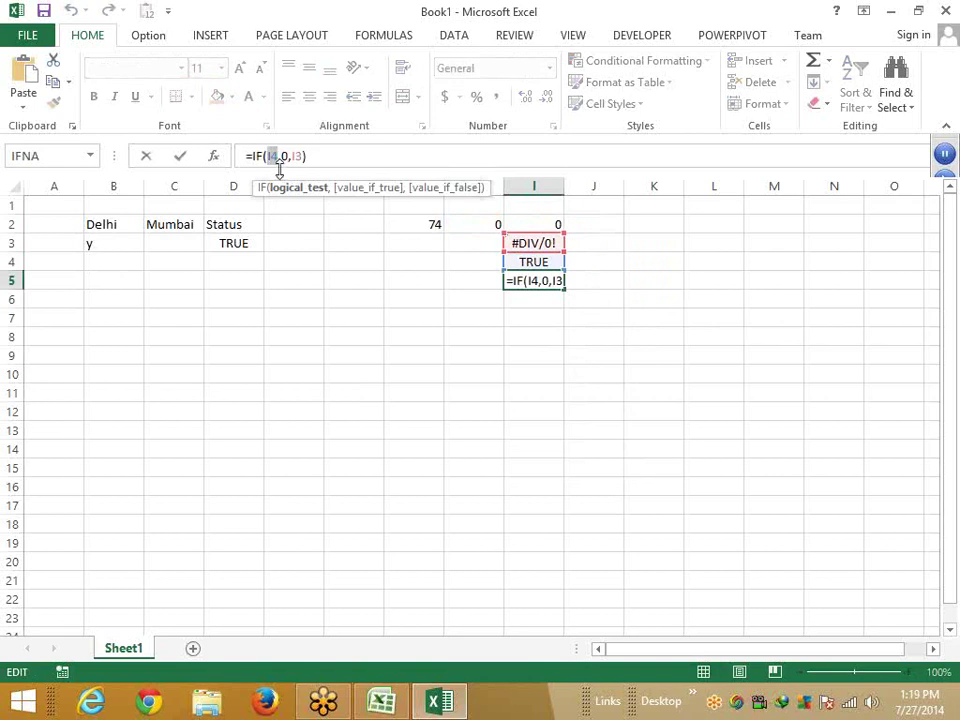
pyautogui.hotkey('ctrl', 'v')
pyautogui.press('Return')
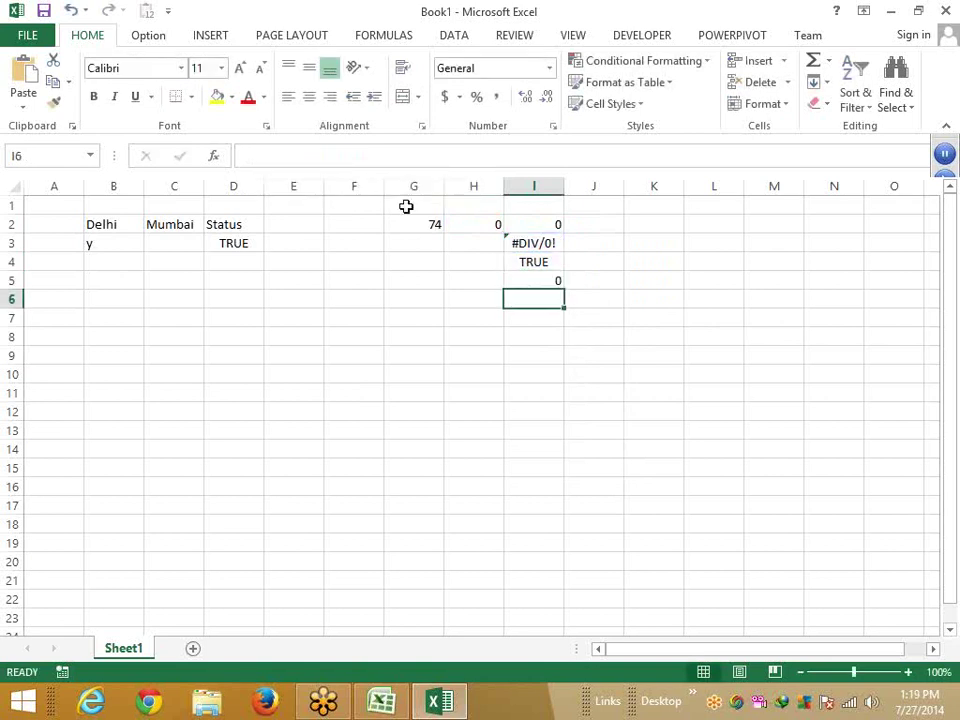
# Review I3's division formula, then return to I5
pyautogui.press('Up')
pyautogui.press('Up')
pyautogui.press('Up')
pyautogui.click(306, 161)
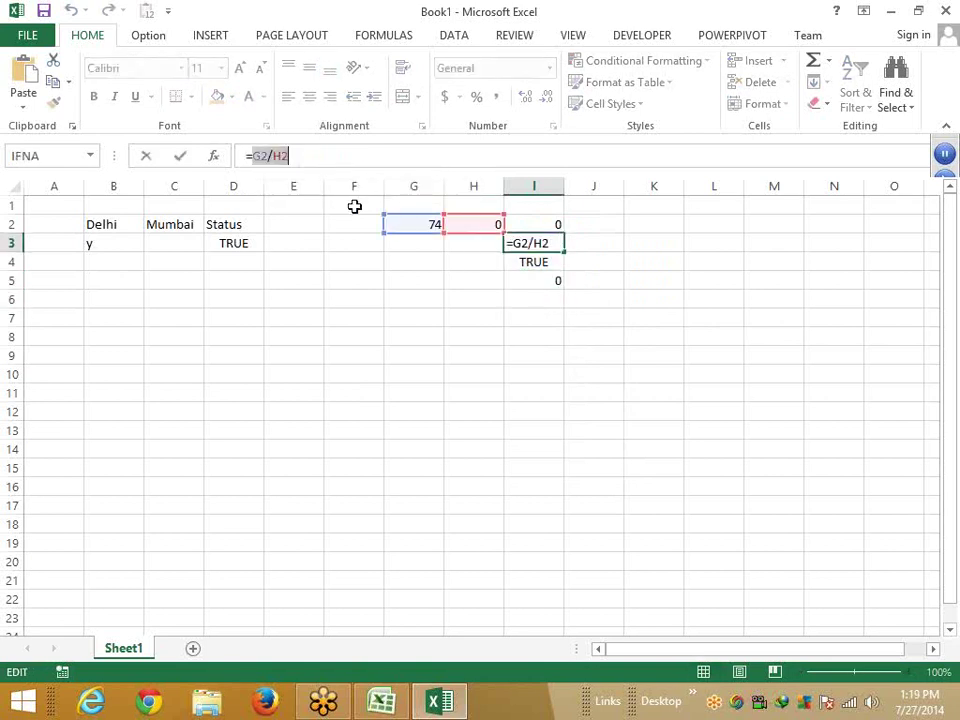
pyautogui.press('Escape')
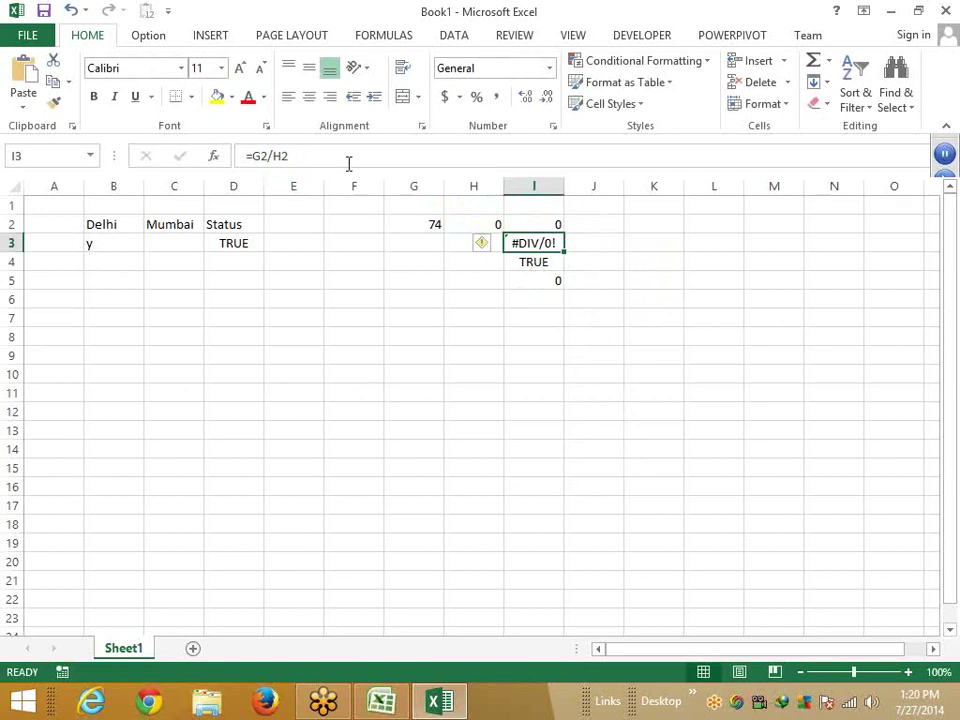
pyautogui.press('Down')
pyautogui.press('Down')
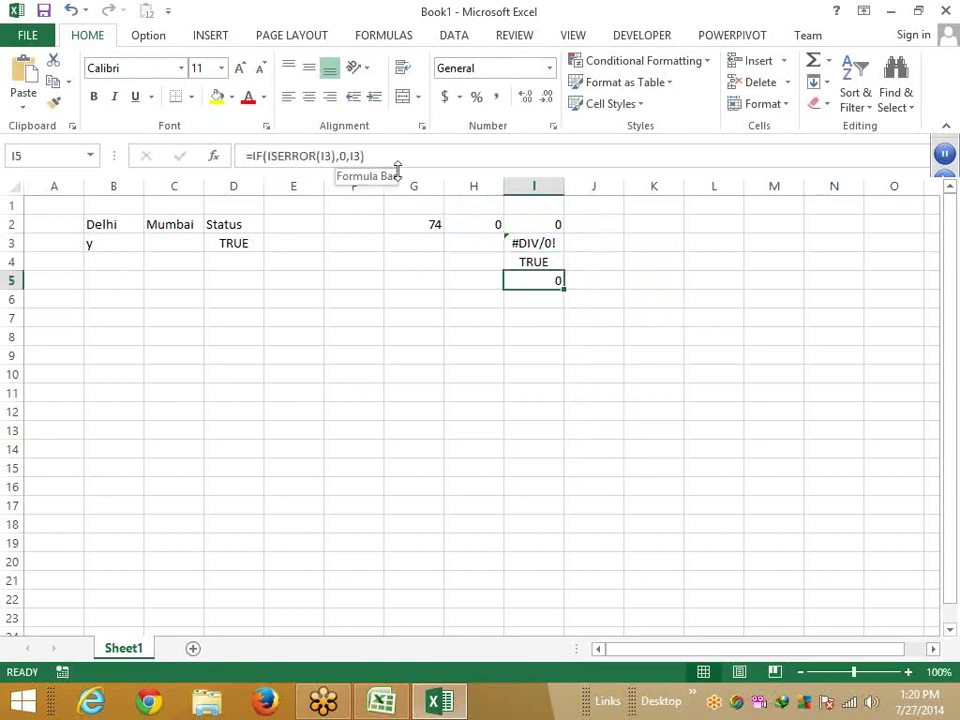
# Rewrite I5 to use G2/H2 directly in place of the I3 references
pyautogui.click(396, 165)
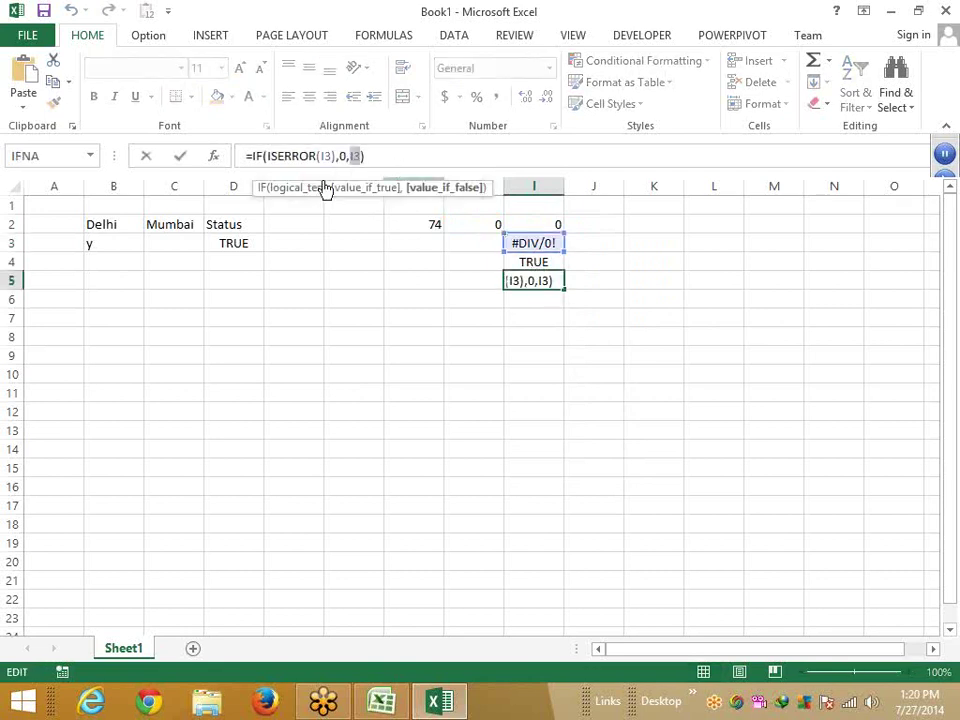
pyautogui.write('G2/H2')
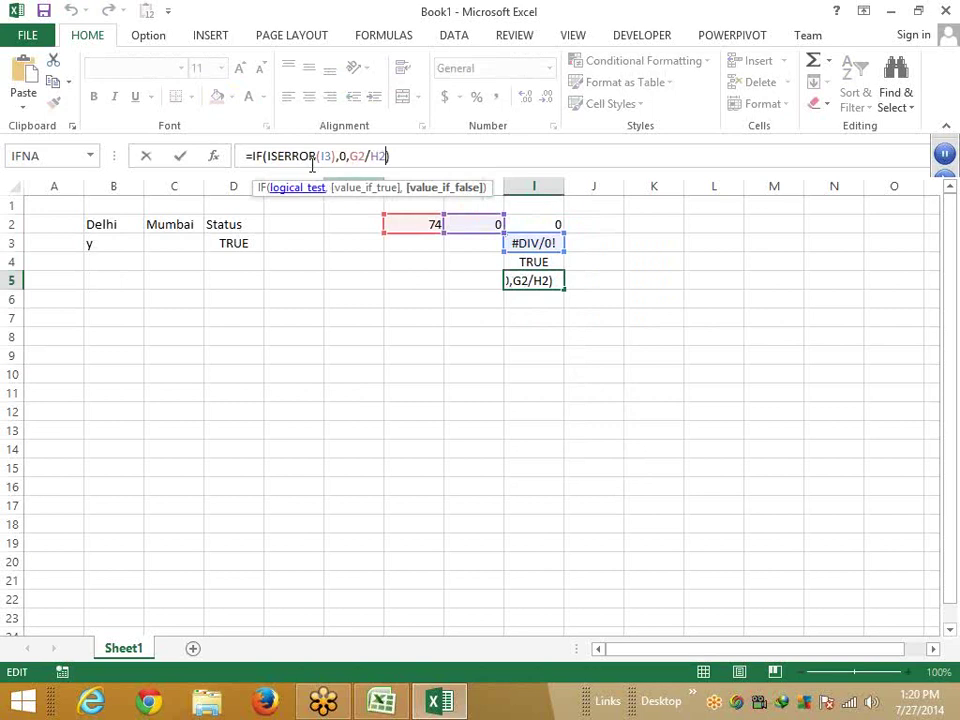
pyautogui.doubleClick(326, 157)
pyautogui.write('G2/H2')
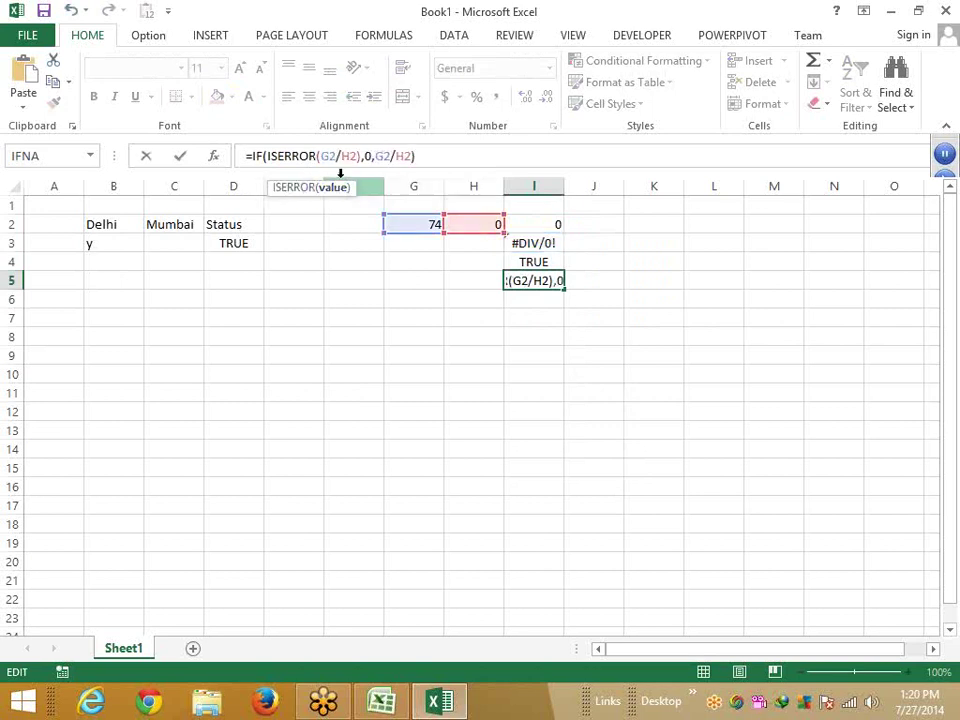
pyautogui.press('Return')
# Clear helper cells I3:I4 and copy I5's formula into I3
pyautogui.press('Up')
pyautogui.press('Up')
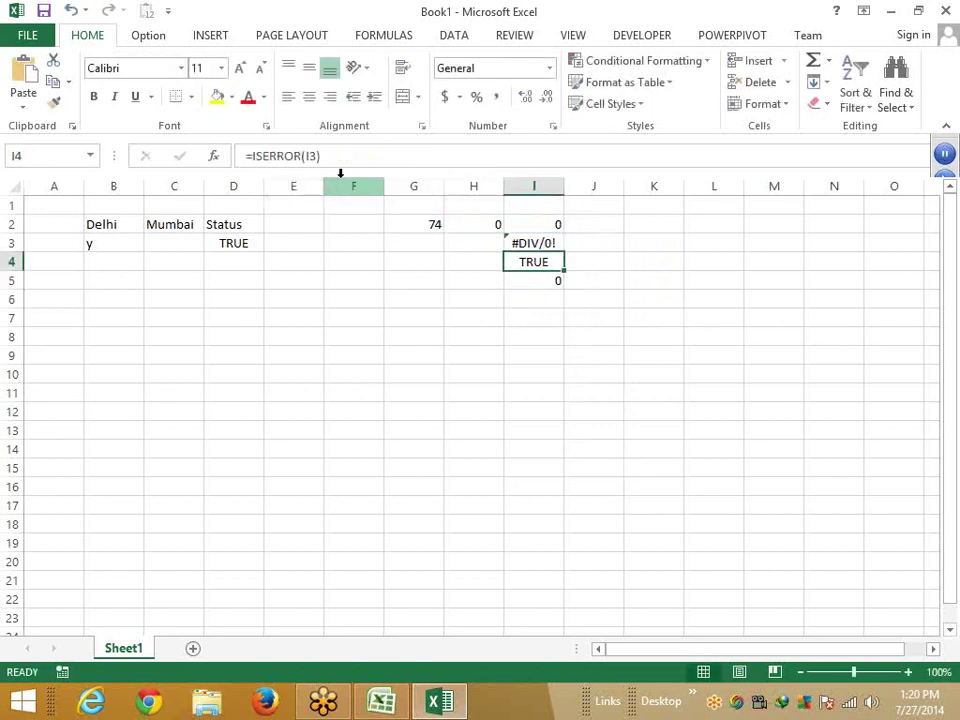
pyautogui.hotkey('shift', 'Up')
pyautogui.press('Delete')
pyautogui.press('Down')
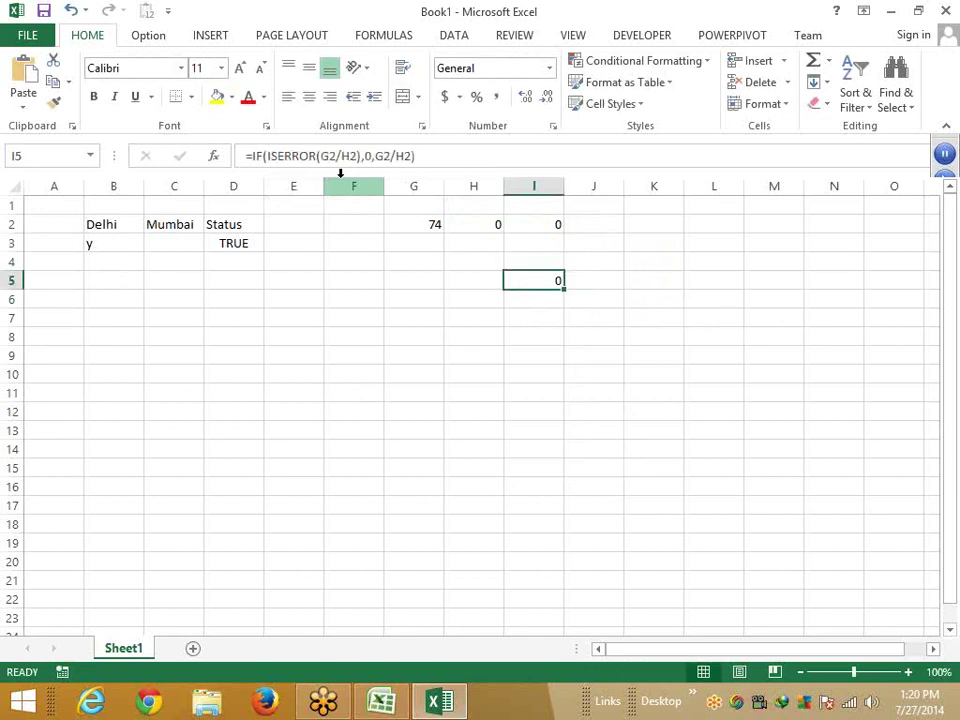
pyautogui.hotkey('ctrl', 'c')
pyautogui.press('Up')
pyautogui.press('Up')
pyautogui.press('Return')
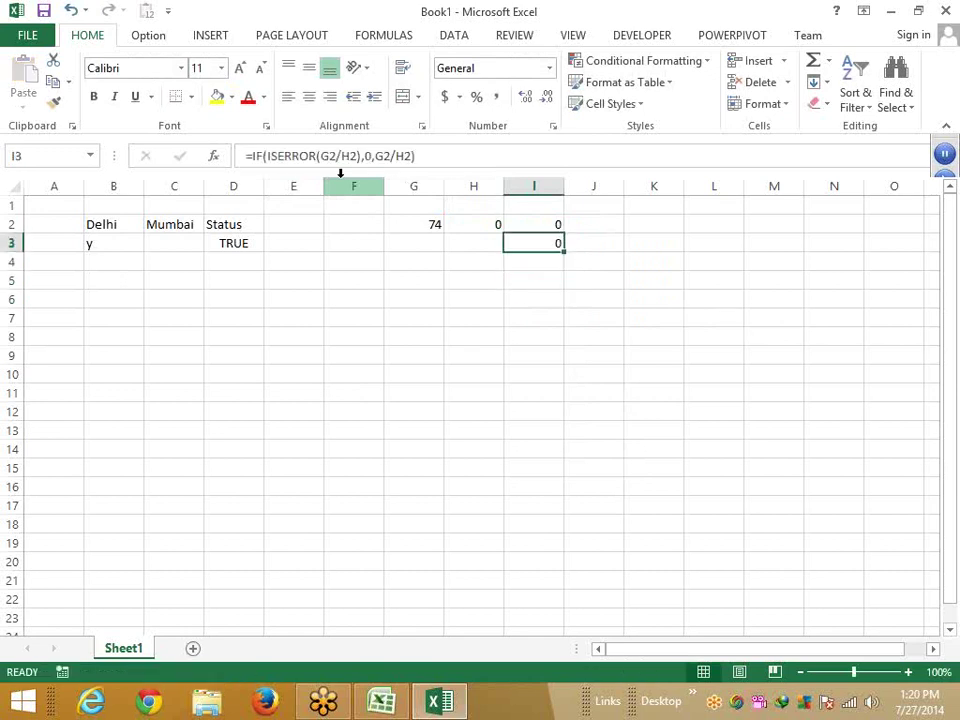
pyautogui.press('Up')
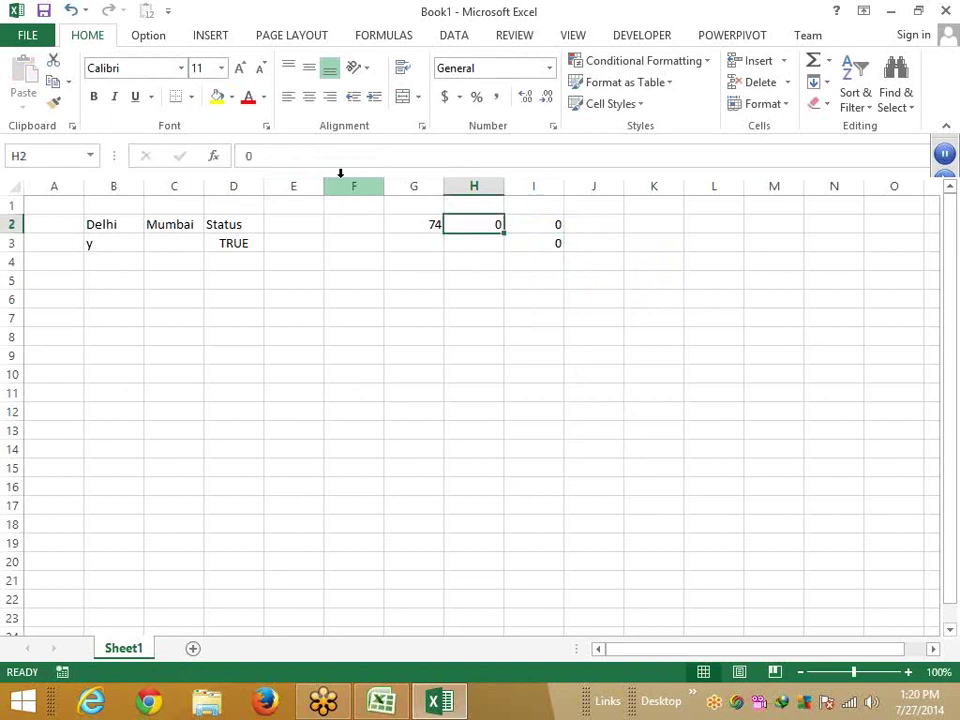
# Set H2 to 41 and check the division result in I3
pyautogui.write('41')
pyautogui.press('Tab')
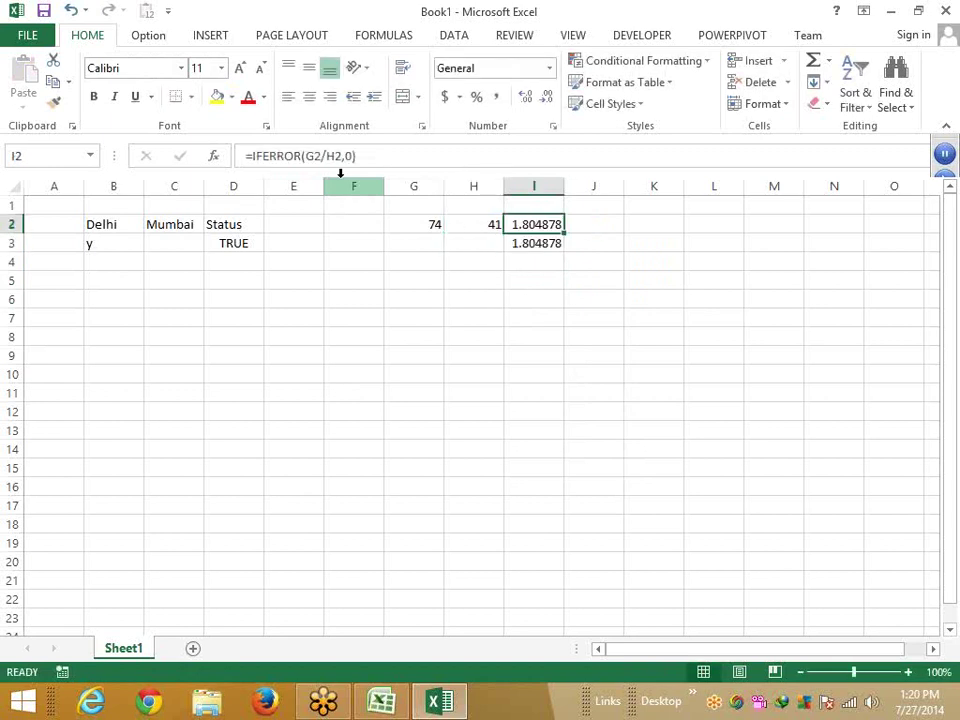
pyautogui.press('Down')
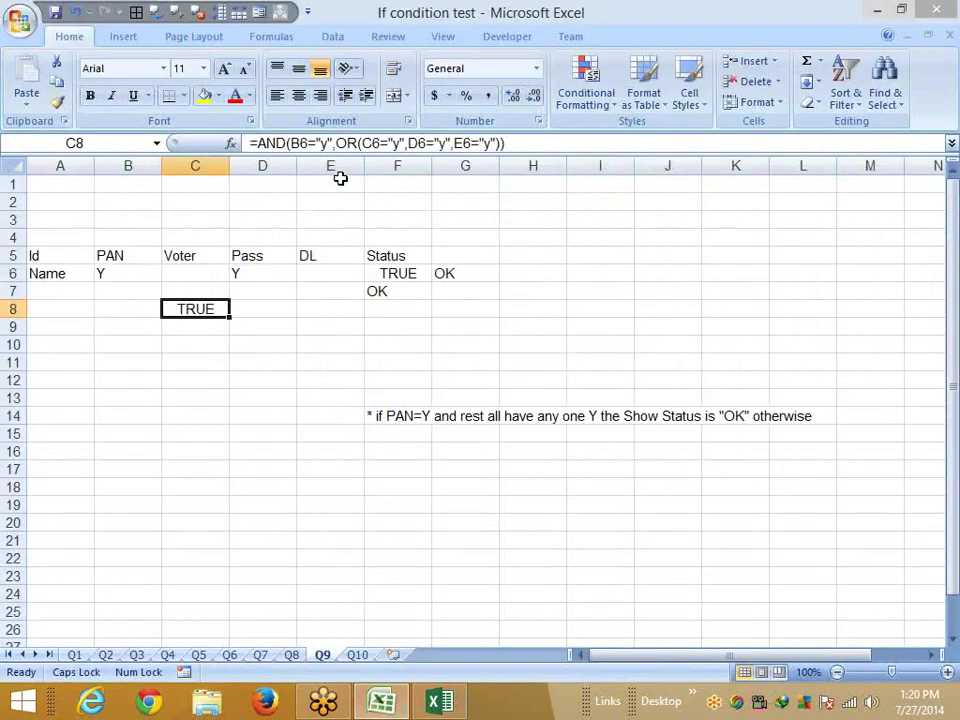
# On the Q10 sheet, clear the 1820 from Incentive cell B2
pyautogui.hotkey('ctrl', 'pagedown')
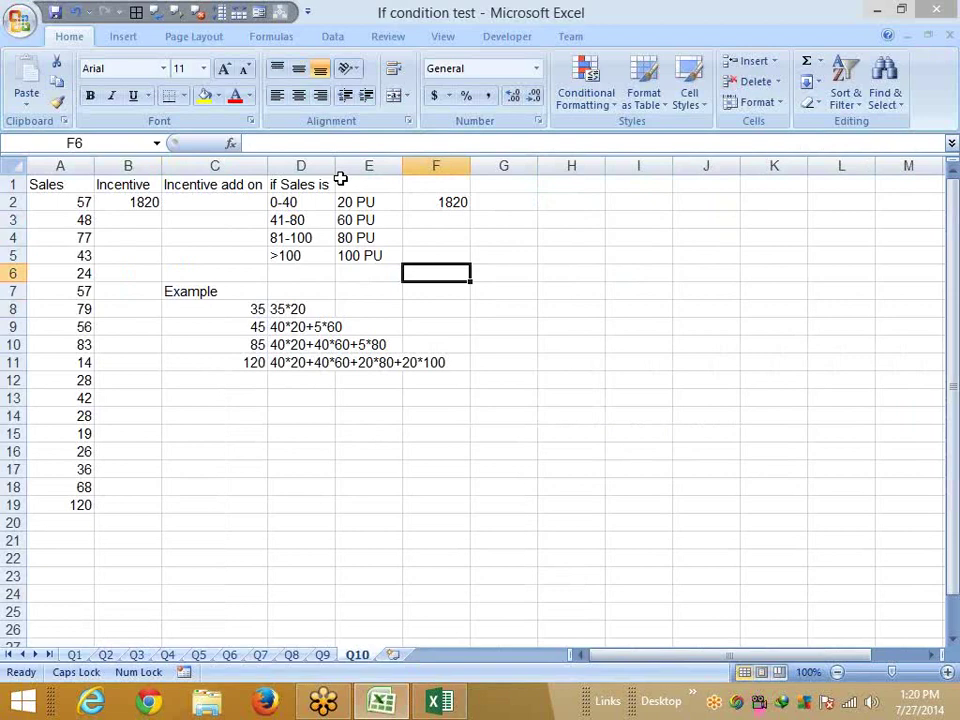
pyautogui.press('Home')
pyautogui.hotkey('ctrl', 'Up')
pyautogui.press('Right')
pyautogui.press('Down')
pyautogui.press('Delete')
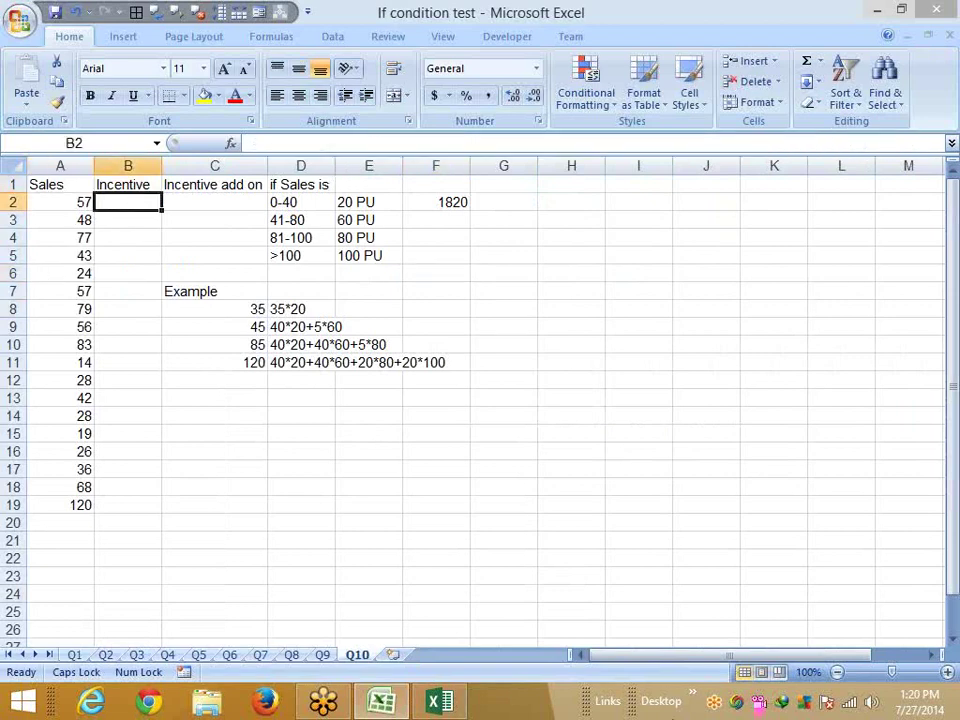
# Compare Q8's 0-40 slab and 500 incentive, then return to Q10's 20 PU rate
pyautogui.click(295, 655)
pyautogui.click(297, 202)
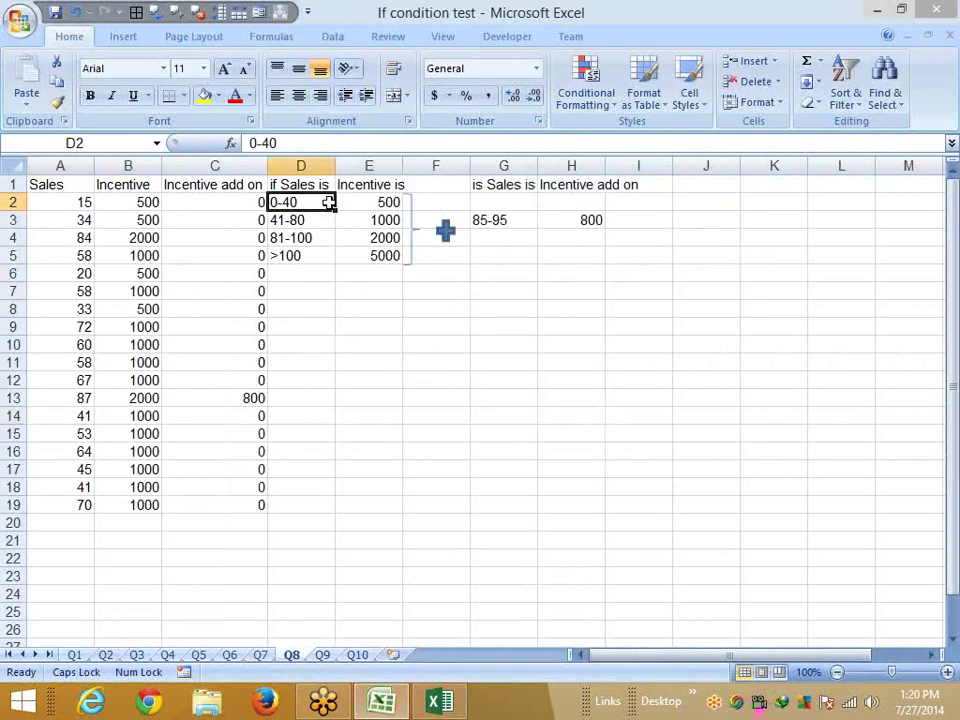
pyautogui.click(363, 204)
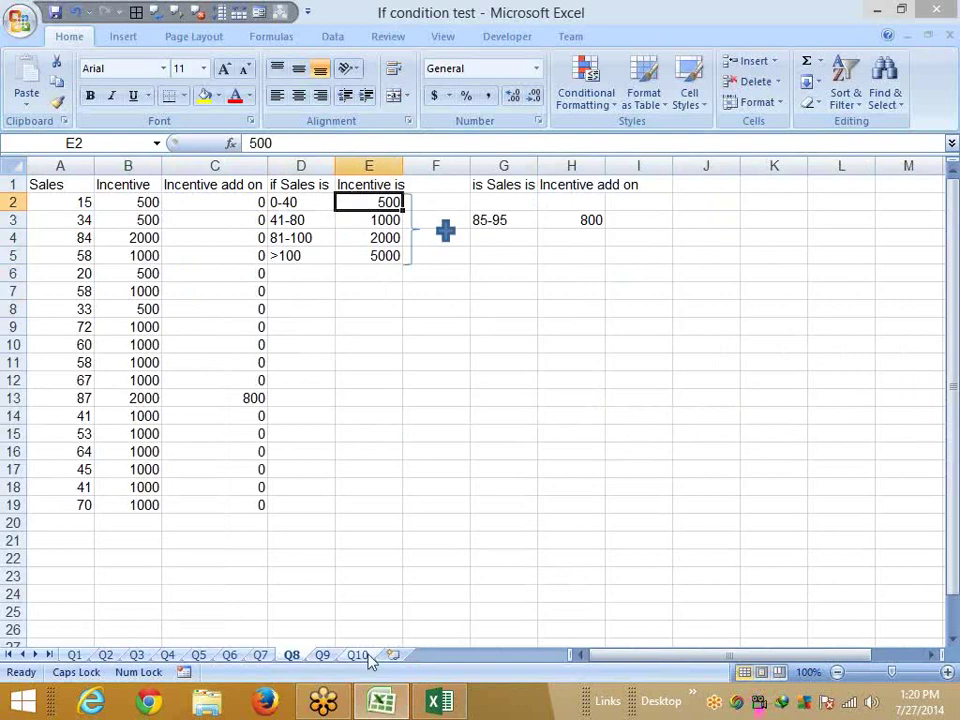
pyautogui.click(358, 655)
pyautogui.click(355, 201)
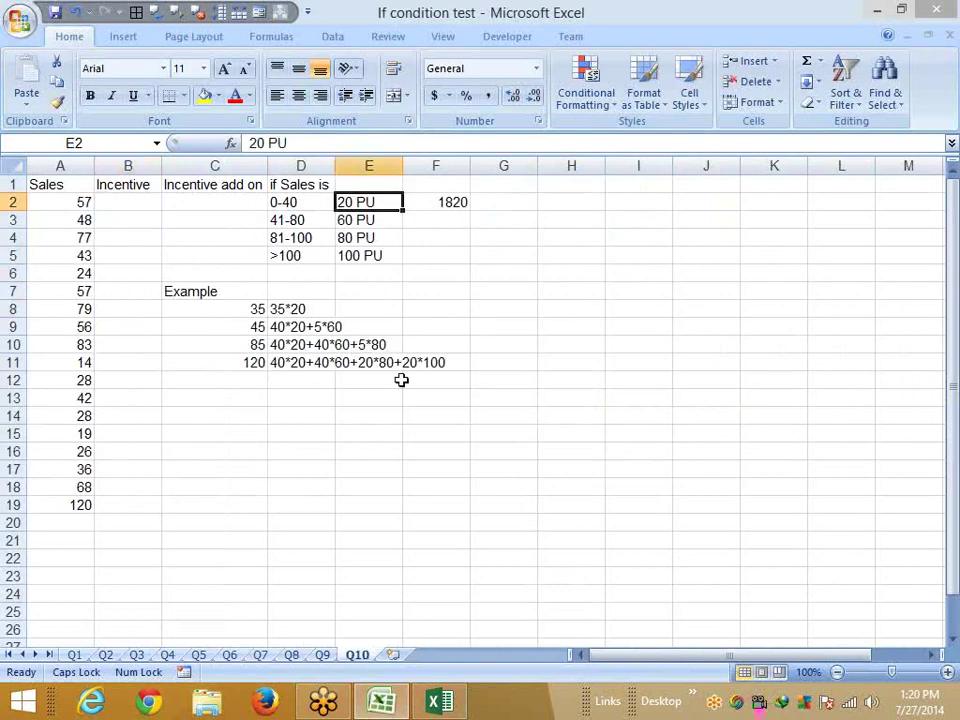
pyautogui.press('Right')
pyautogui.press('Right')
pyautogui.press('Down')
pyautogui.press('Down')
pyautogui.press('Down')
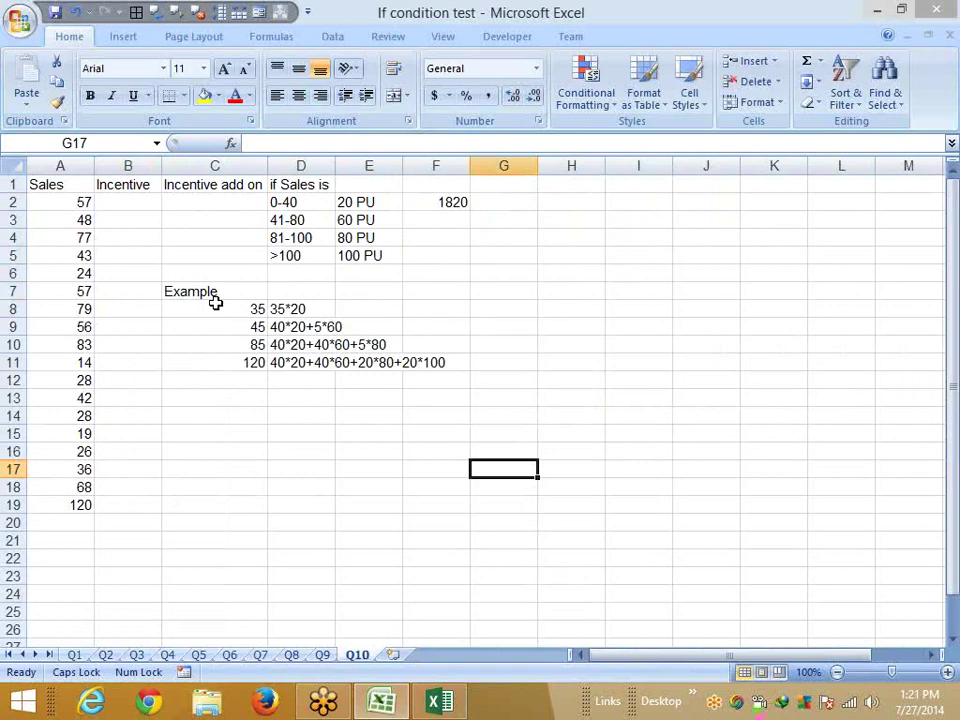
# Highlight the Incentive cells B2:B19, sales slabs D2:D5 and example sales C8:C11
pyautogui.moveTo(130, 204); pyautogui.dragTo(118, 504)
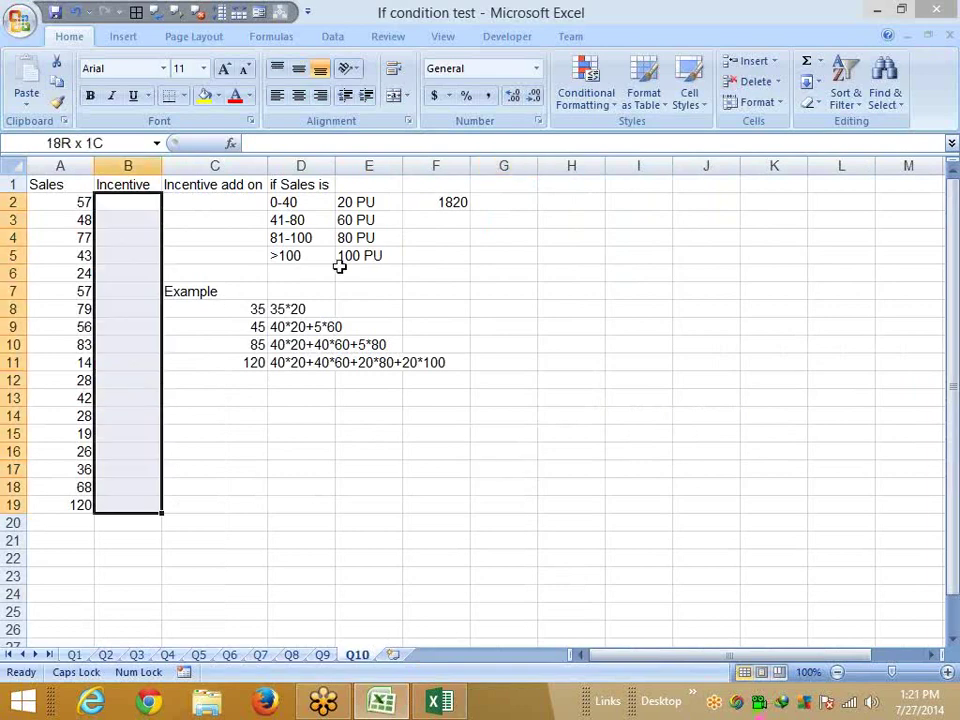
pyautogui.moveTo(295, 256); pyautogui.dragTo(302, 203)
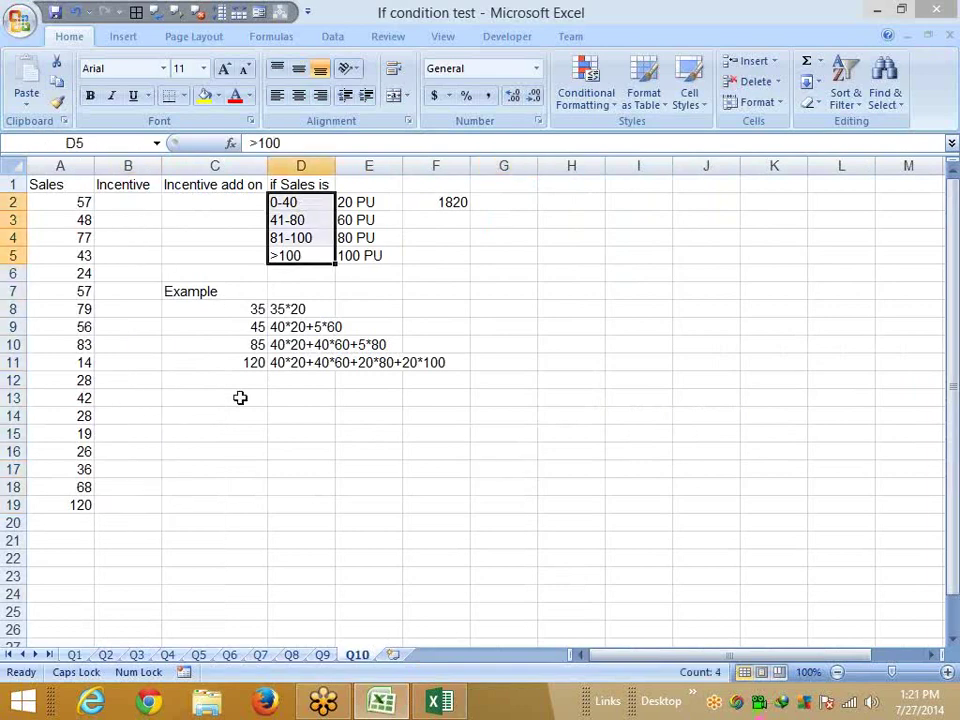
pyautogui.moveTo(240, 309); pyautogui.dragTo(240, 362)
pyautogui.click(285, 487)
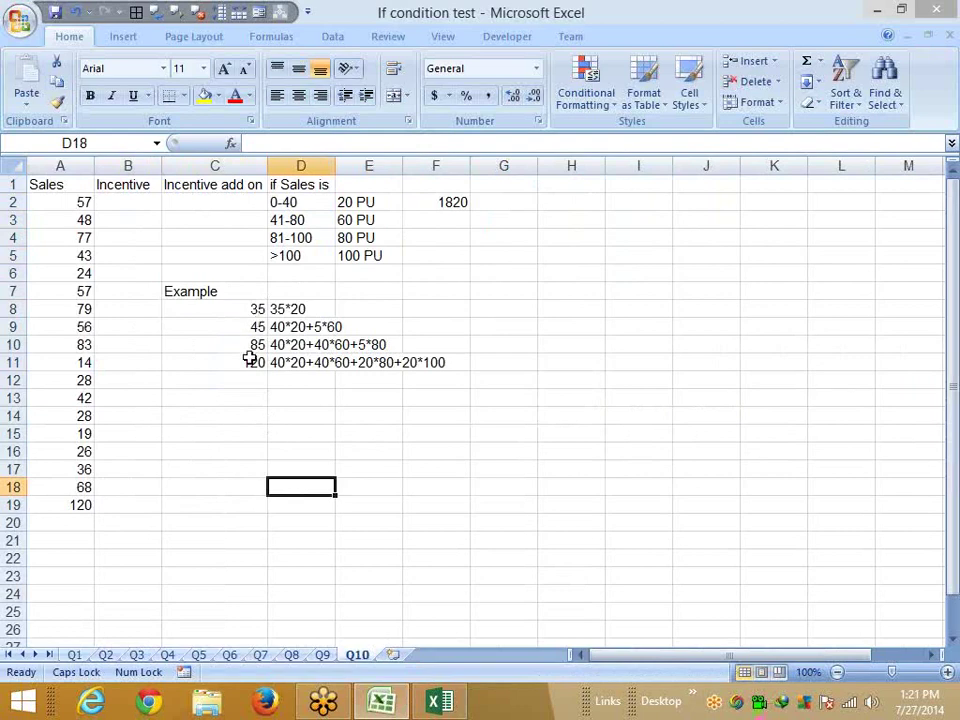
pyautogui.click(240, 309)
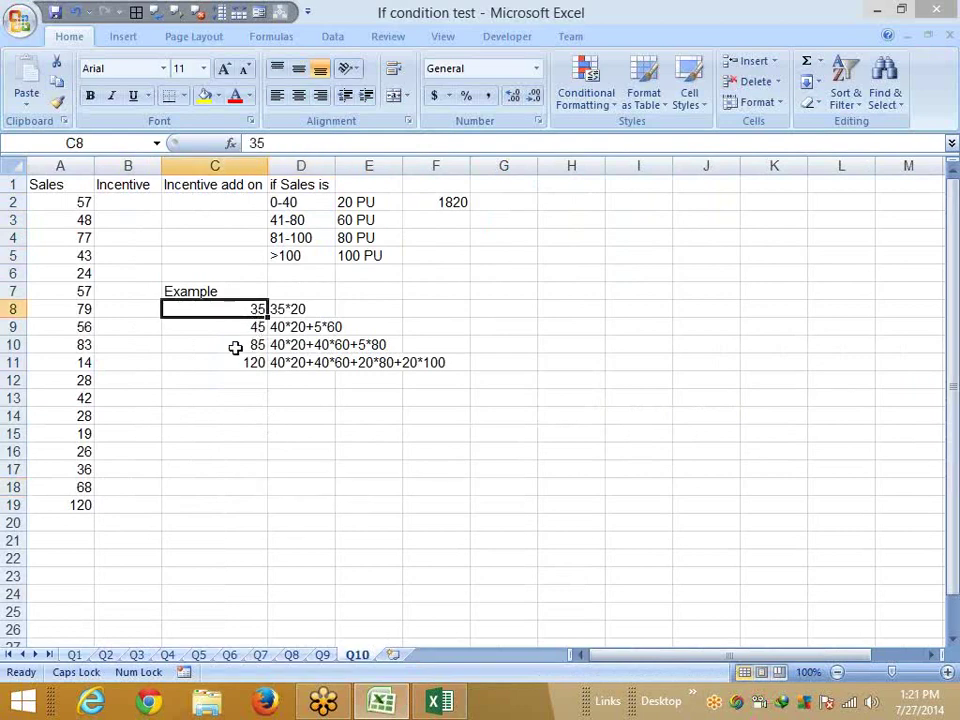
# Change the first sales figure in A2 from 57 to 35
pyautogui.click(60, 201)
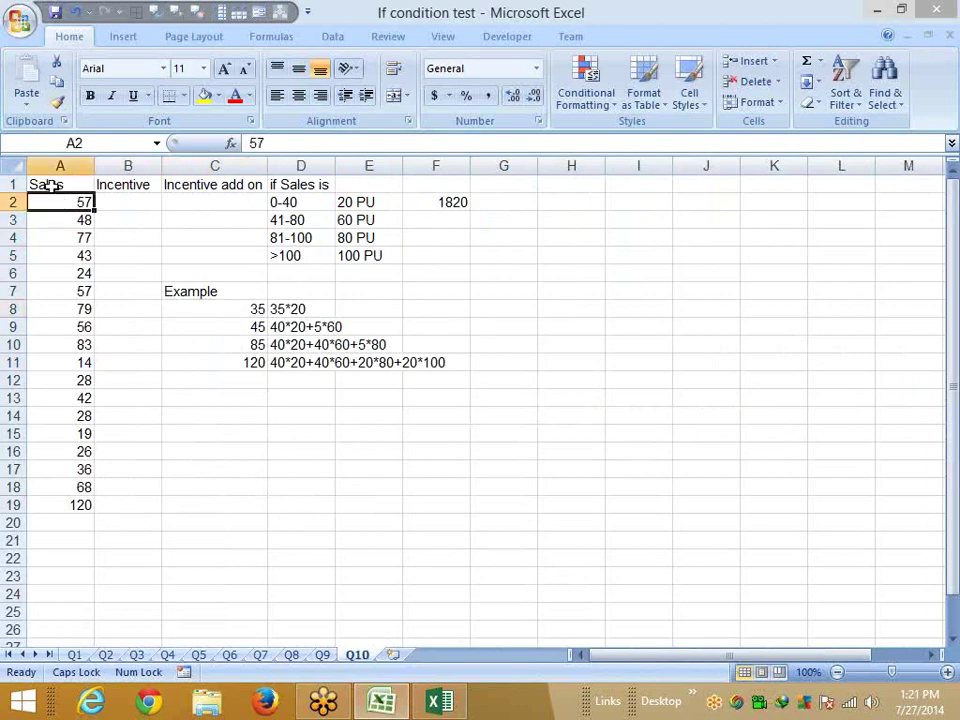
pyautogui.write('35')
pyautogui.press('Return')
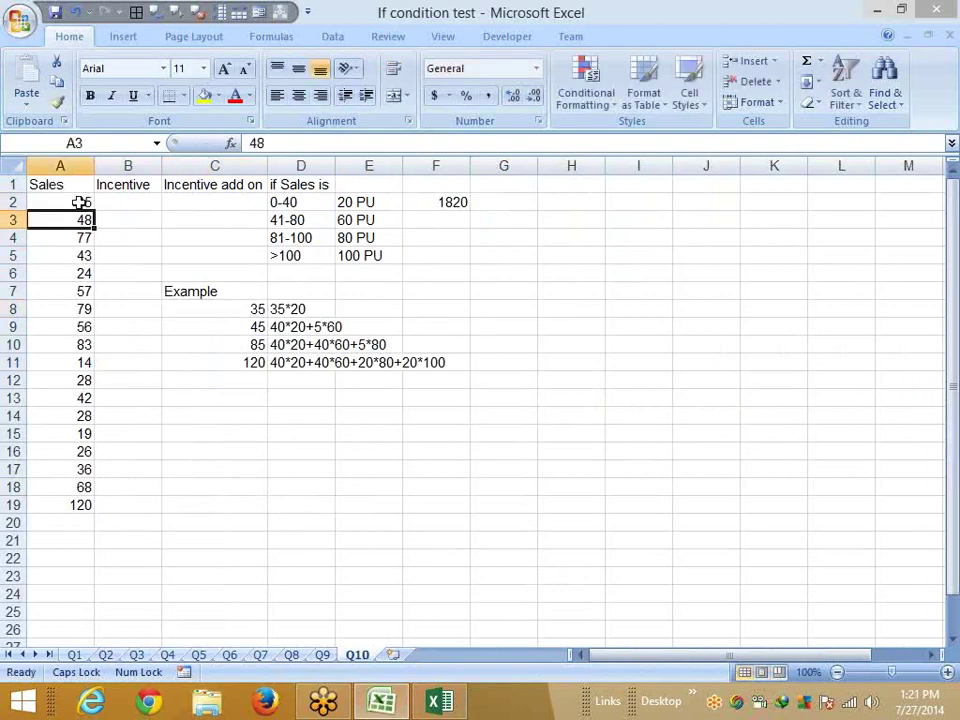
pyautogui.press('Up')
pyautogui.press('Right')
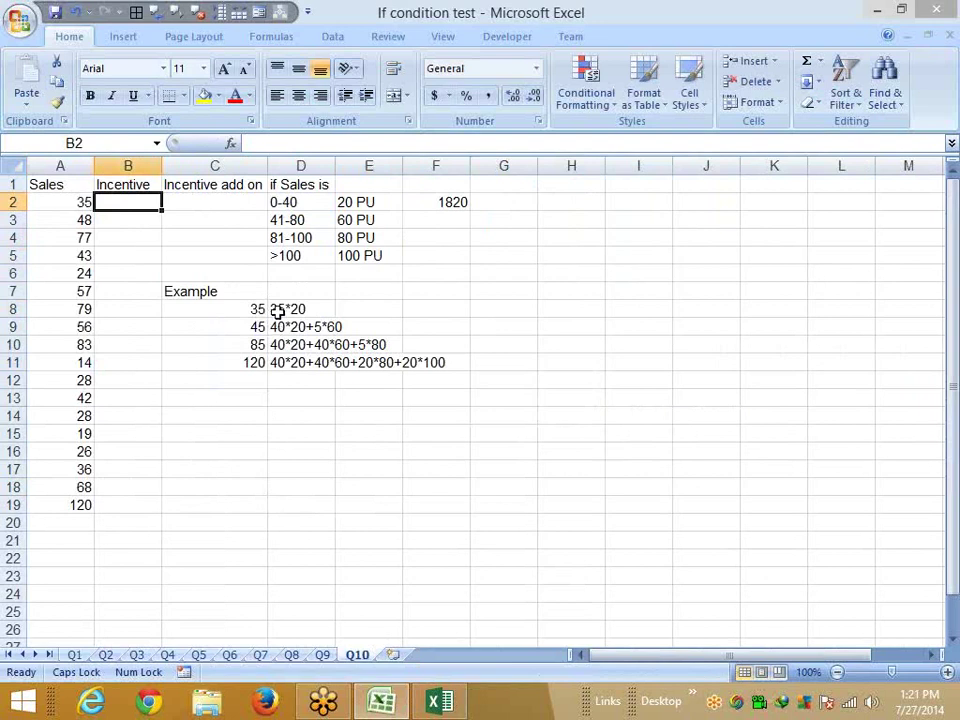
pyautogui.click(257, 330)
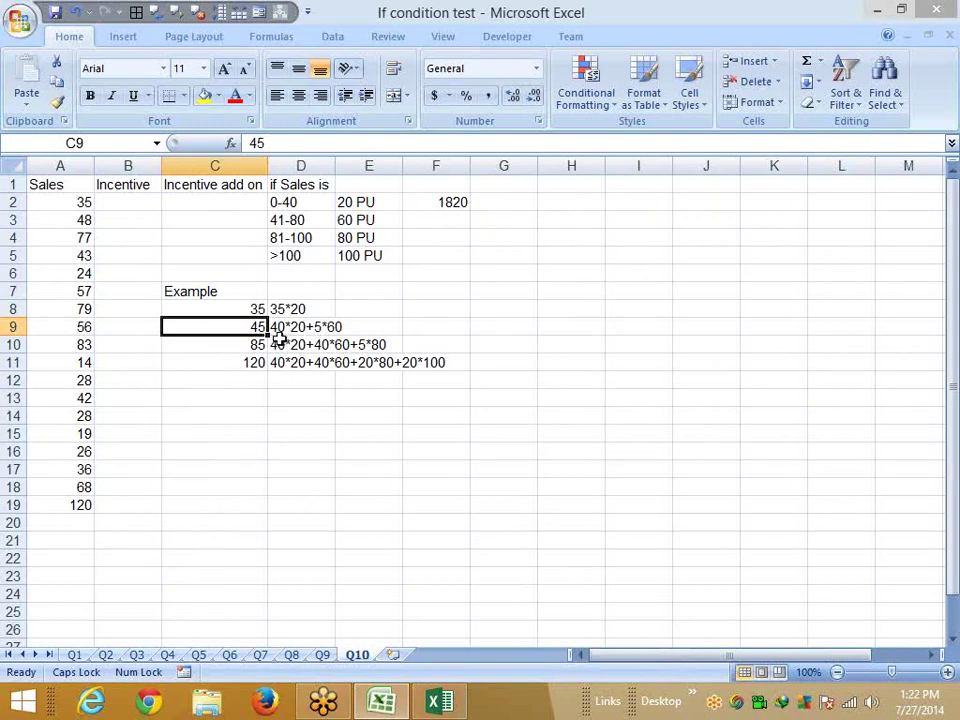
pyautogui.click(272, 206)
pyautogui.click(278, 241)
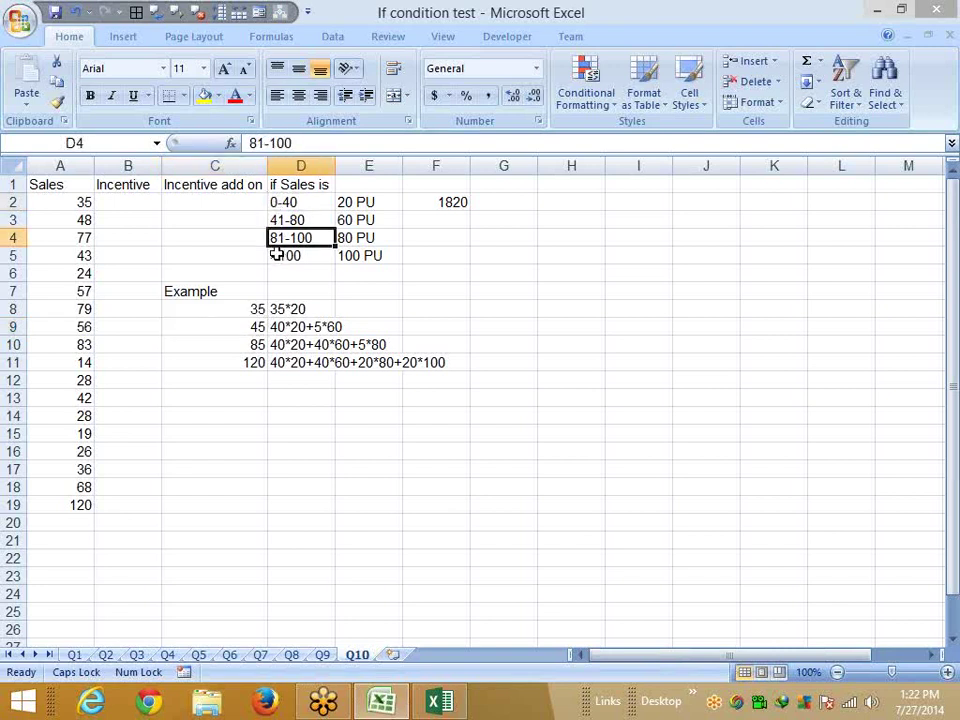
pyautogui.click(292, 328)
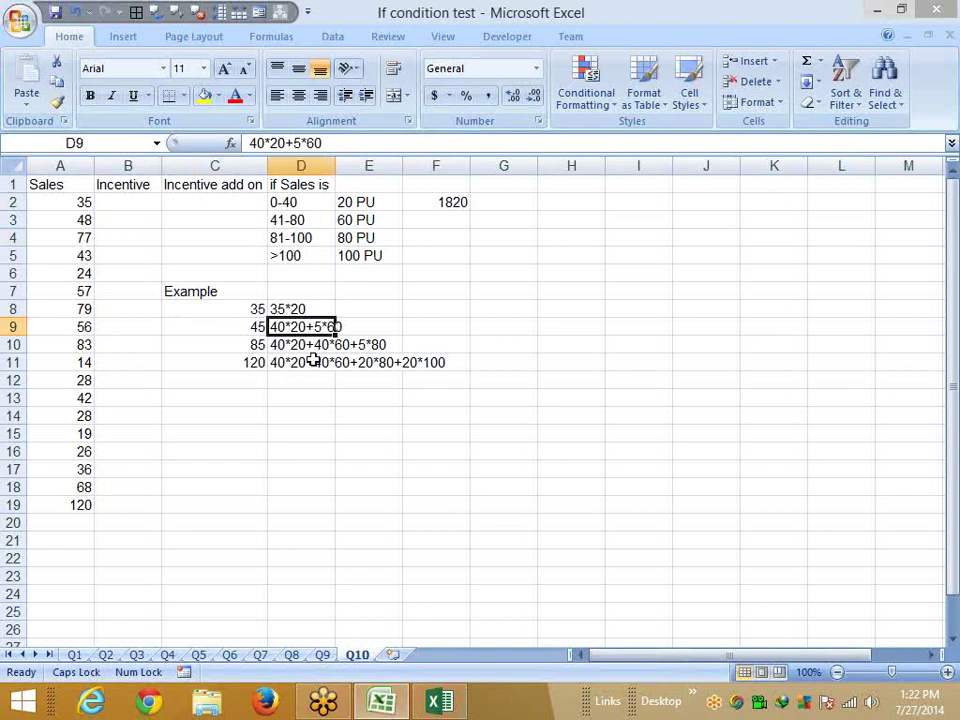
pyautogui.click(313, 362)
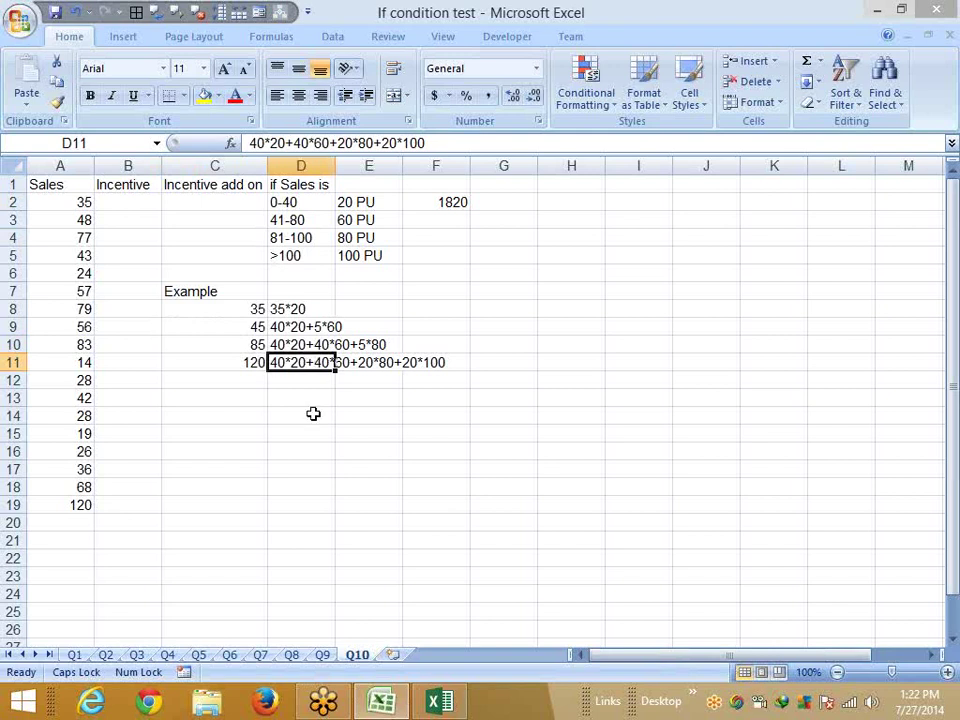
pyautogui.click(284, 218)
pyautogui.press('Right')
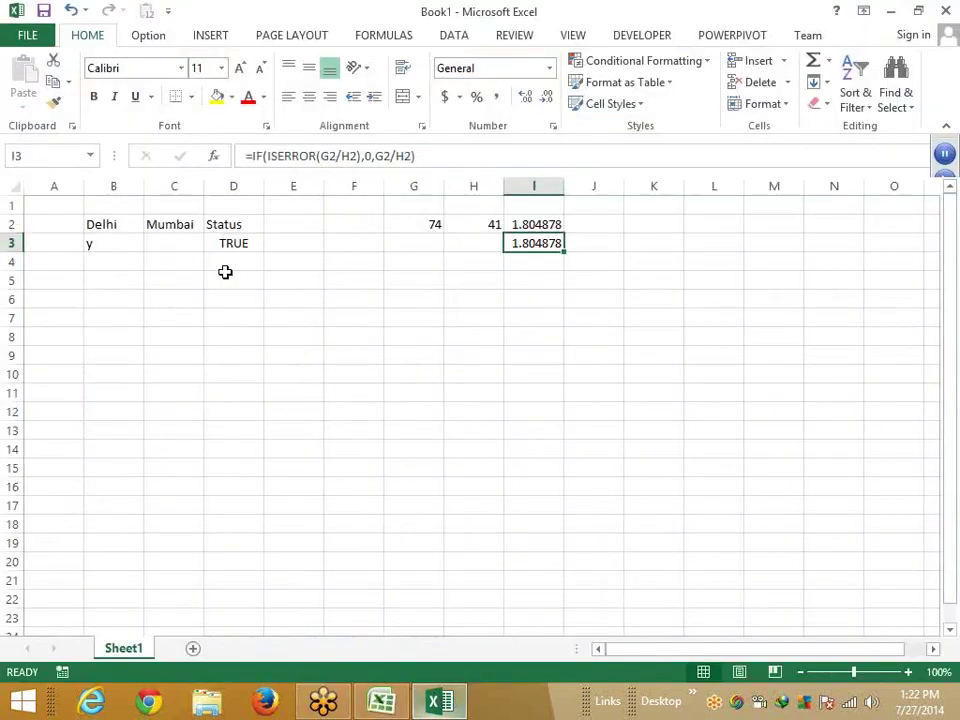
pyautogui.click(226, 262)
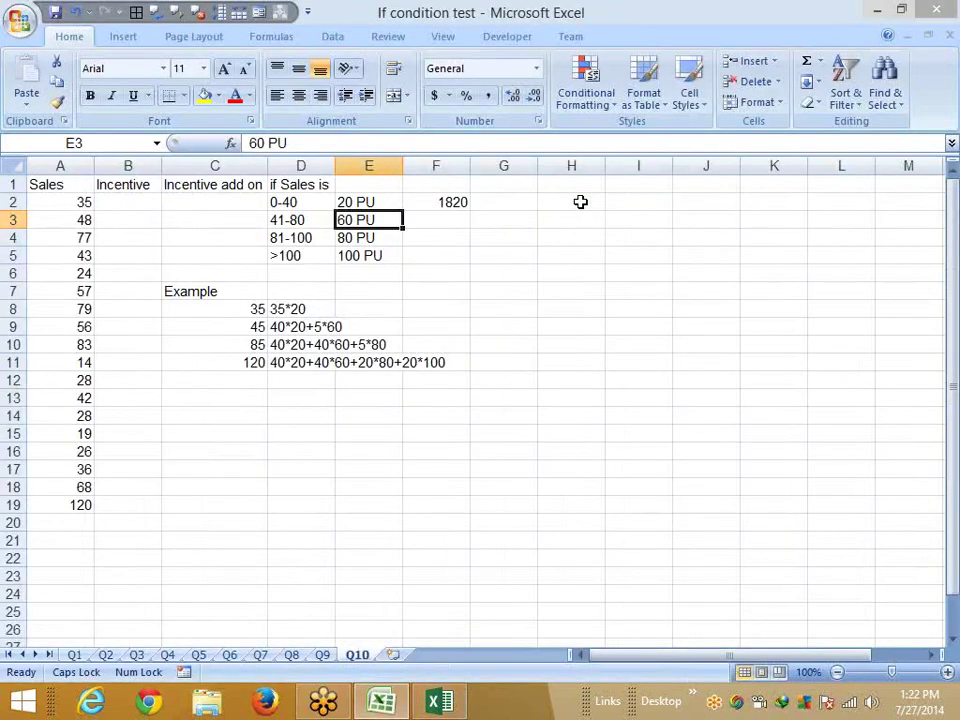
# Type the label q2 in H2 and the note 'xor APPLY IN 2007' in I2
pyautogui.click(580, 202)
pyautogui.write('q')
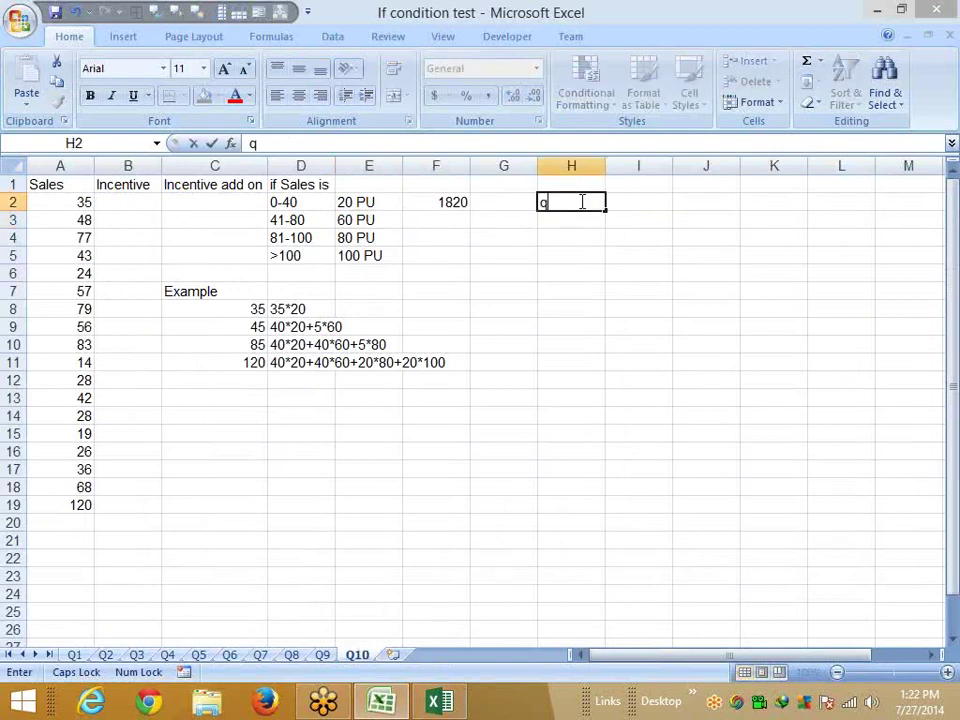
pyautogui.write('2')
pyautogui.press('Tab')
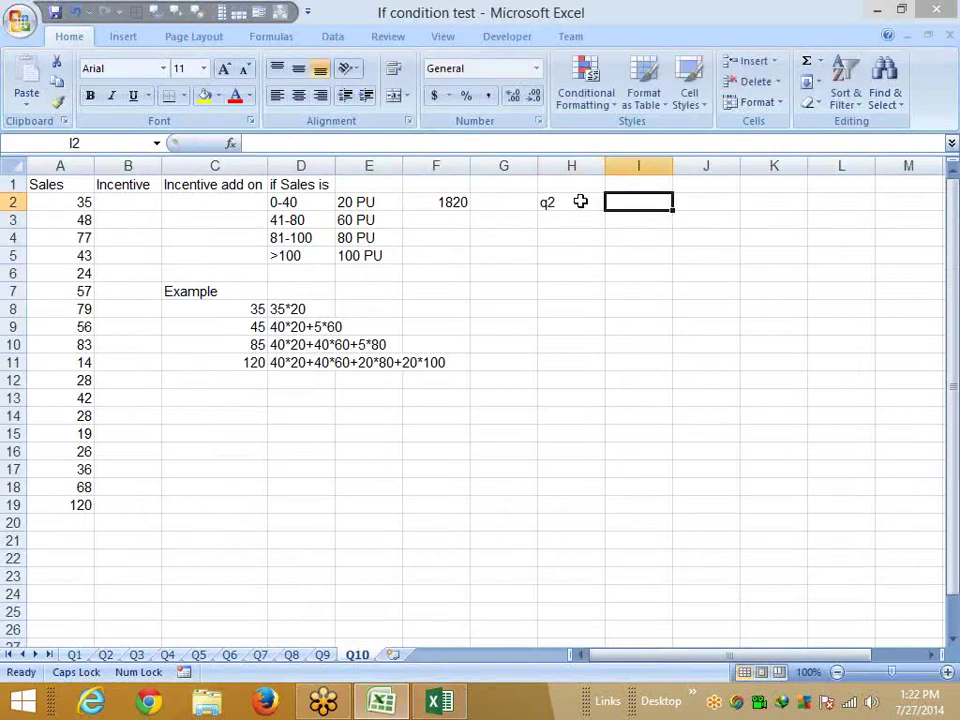
pyautogui.write('xor')
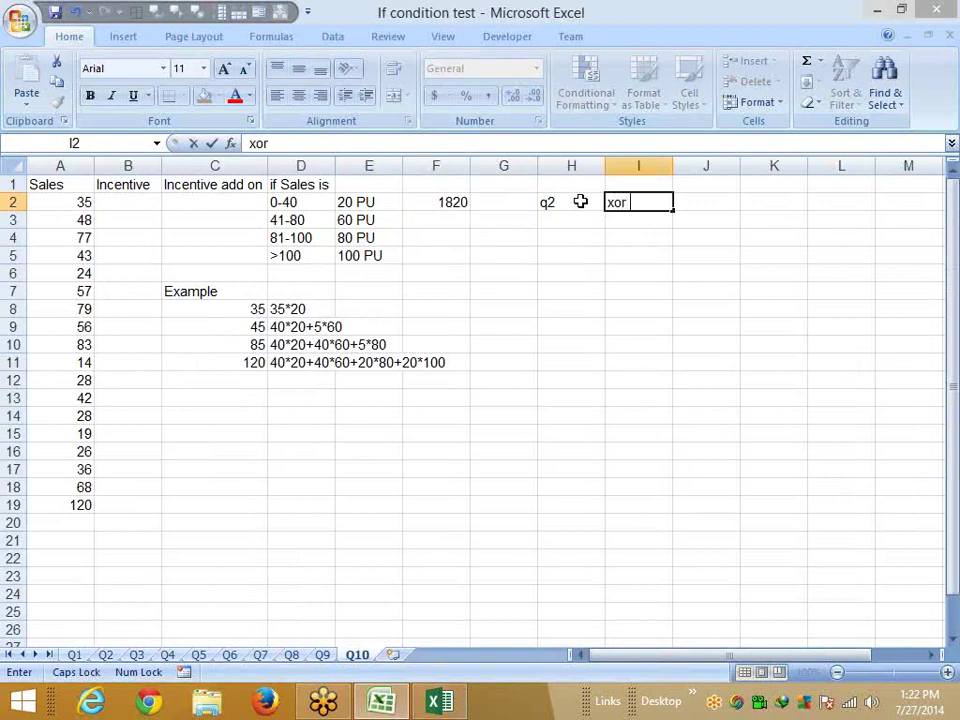
pyautogui.write(' APPL')
pyautogui.write('Y IN ')
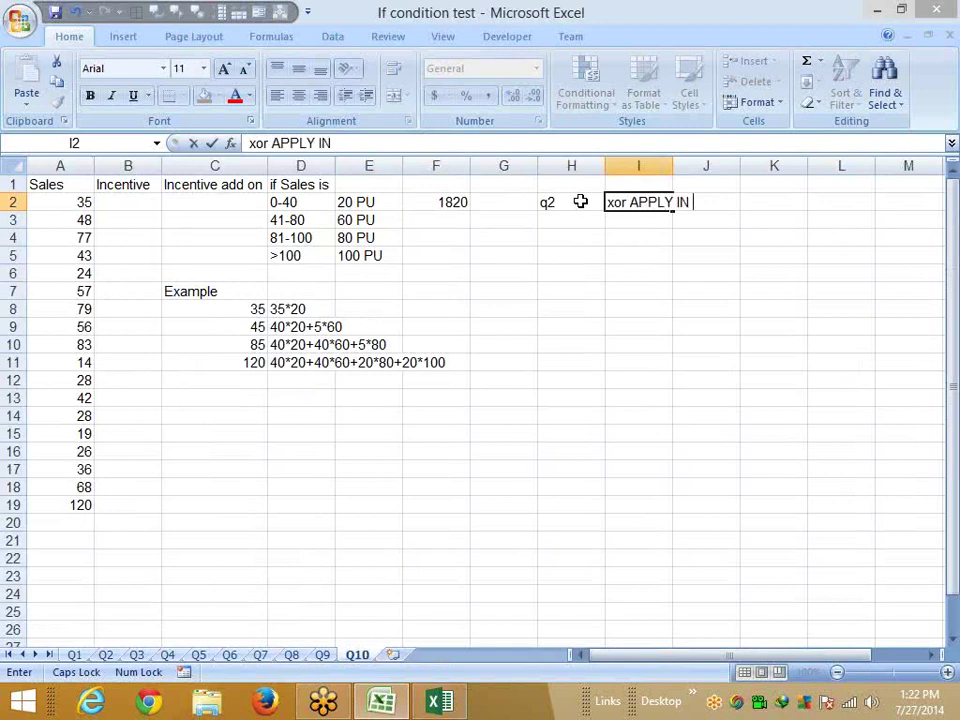
pyautogui.write('200')
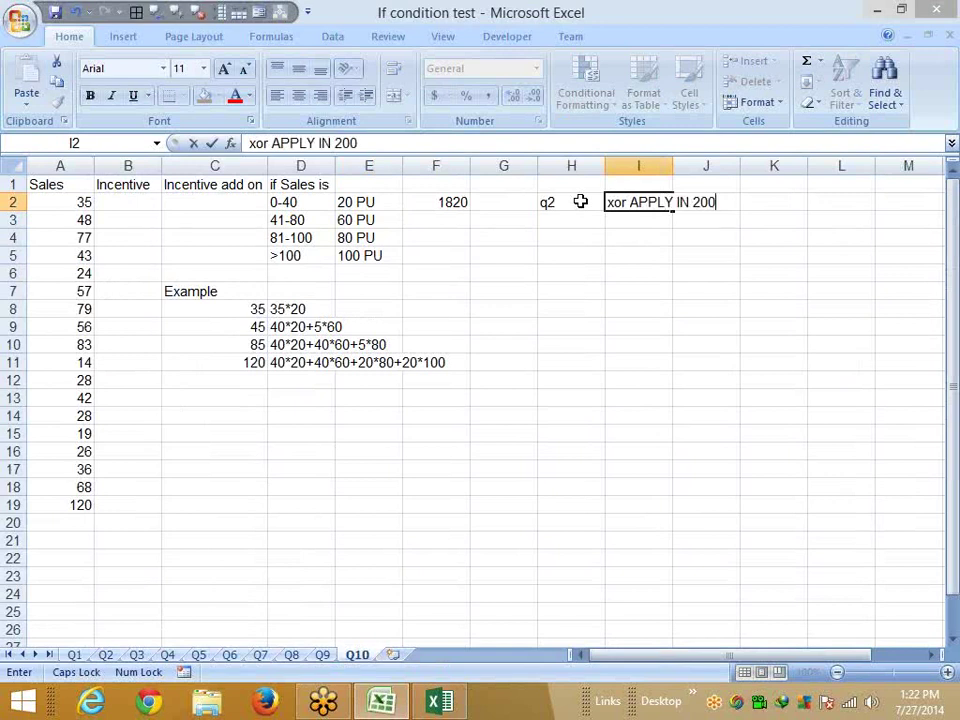
pyautogui.write('7')
pyautogui.press('Return')
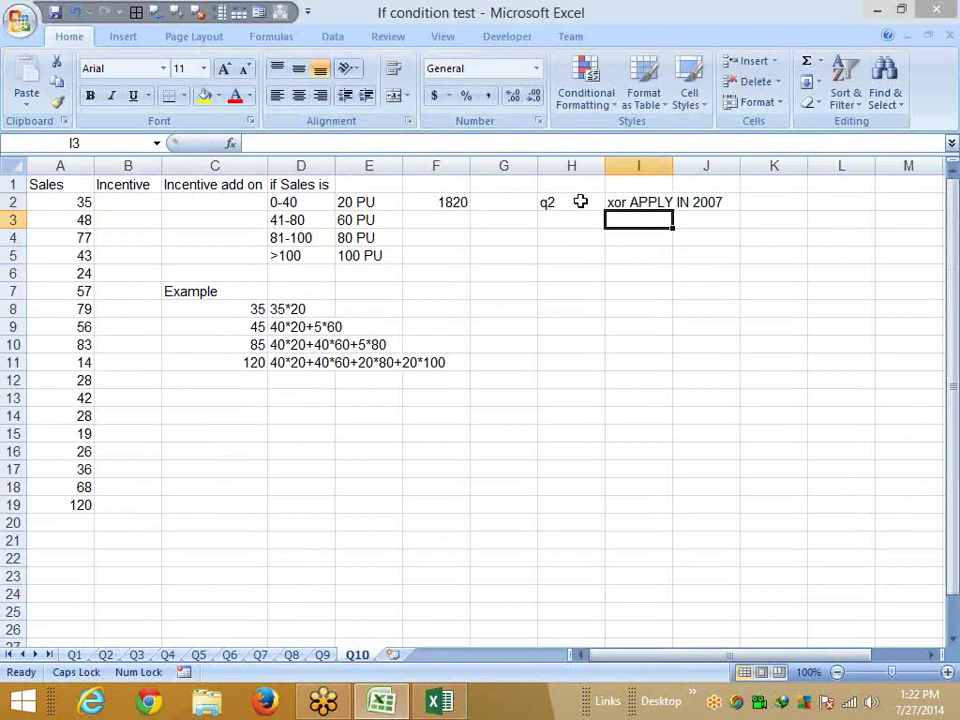